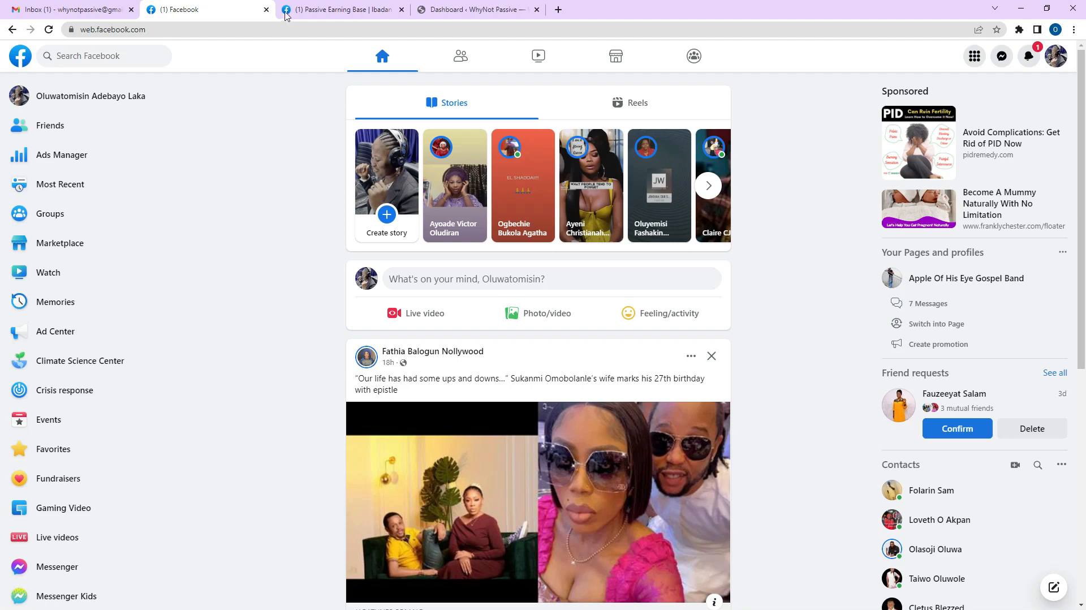
# View the Passive Earning Base page profile, then switch to the LIVEGOOD image folder.
pyautogui.click(314, 12)
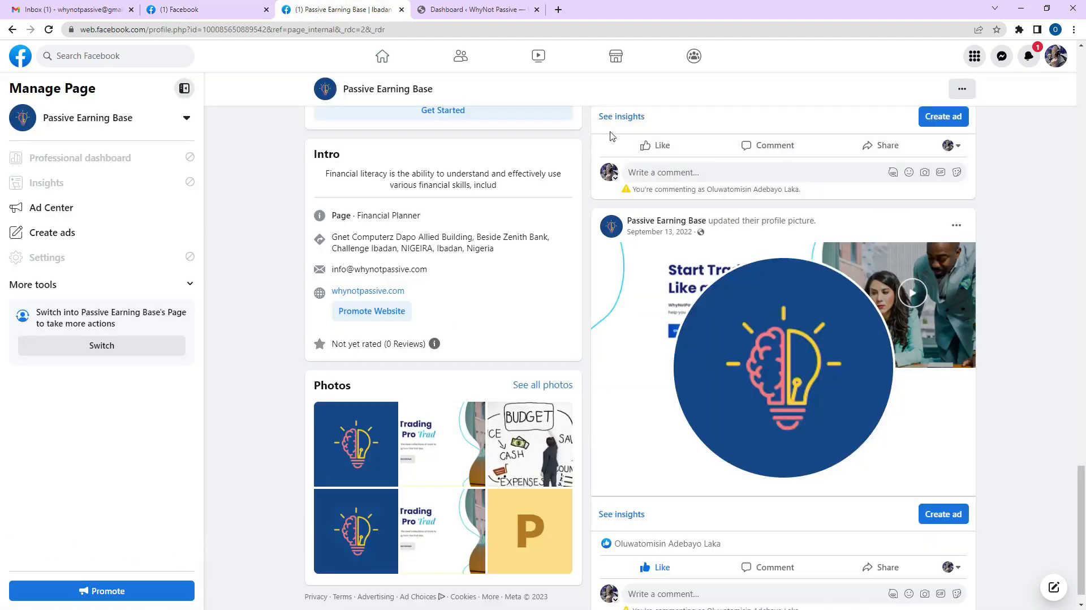
pyautogui.hotkey('alt', 'Tab')
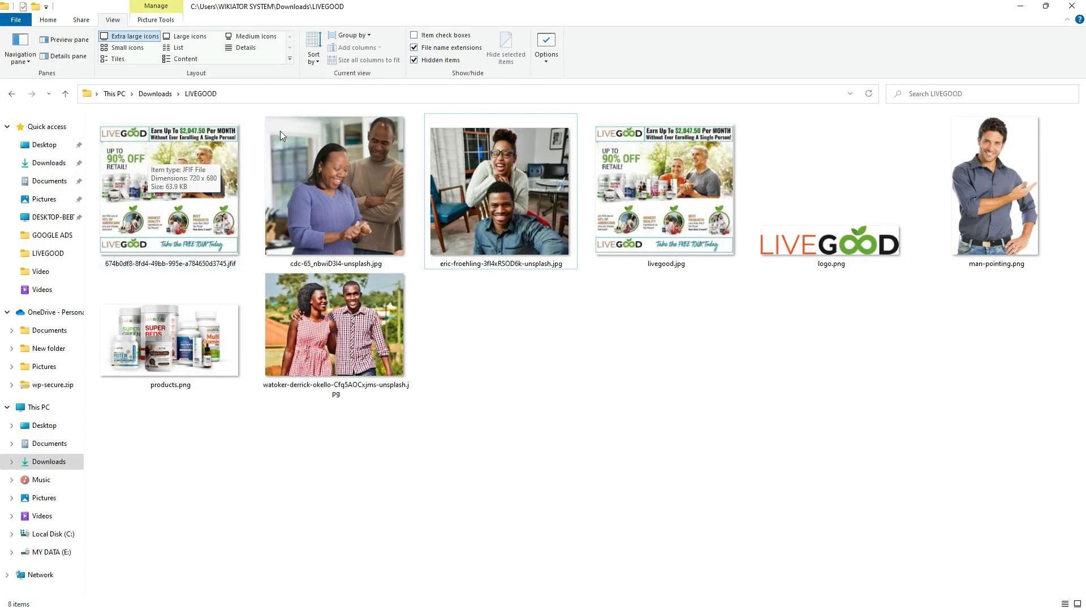
# Preview the eric-froehling and watoker-derrick photos, then bring up the Live Good Word document.
pyautogui.click(483, 179)
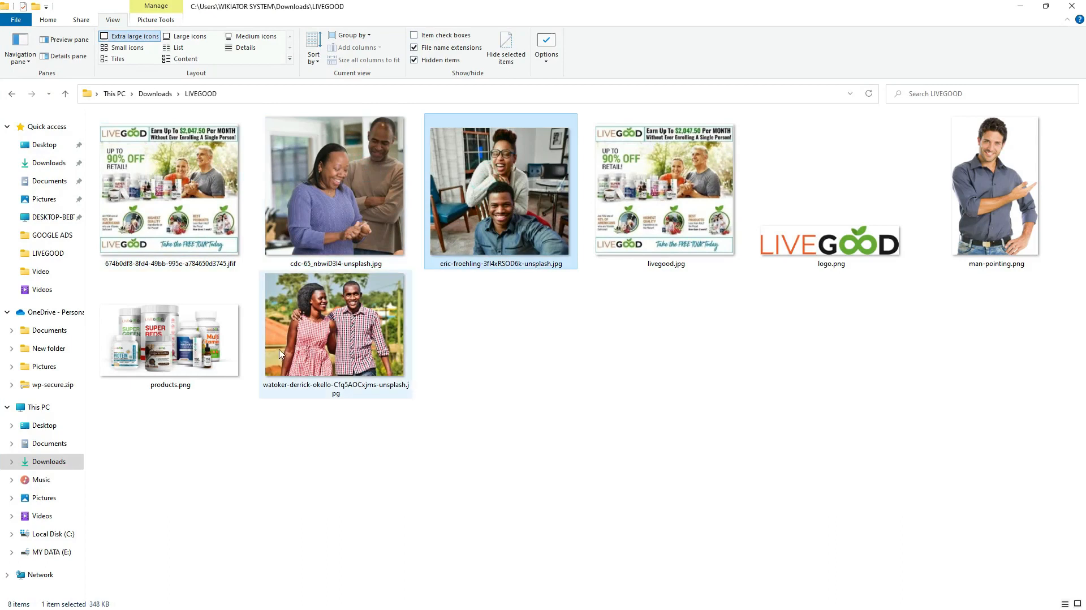
pyautogui.click(314, 336)
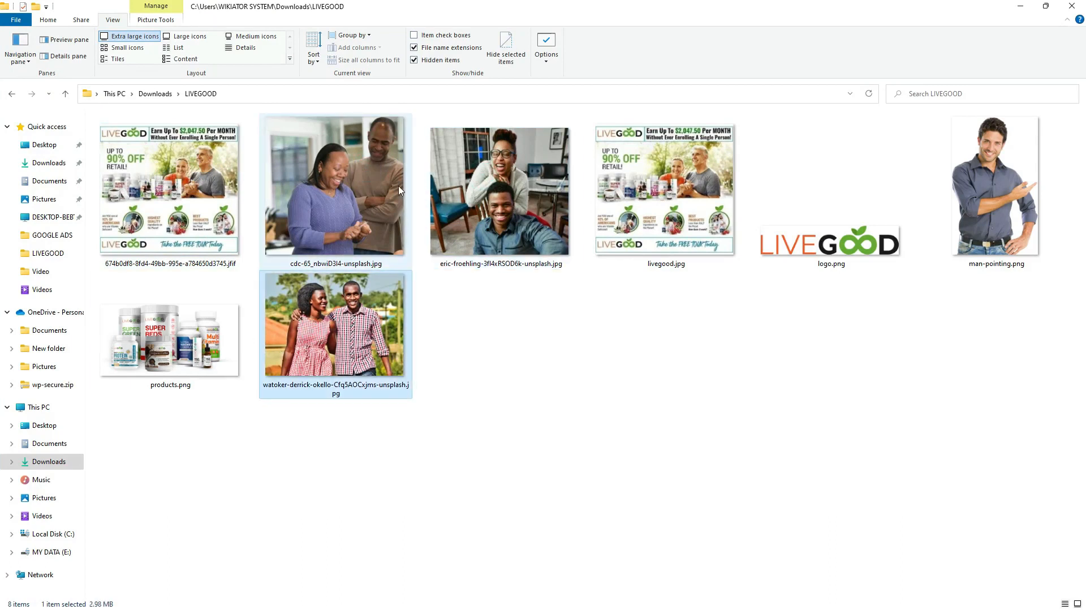
pyautogui.hotkey('alt', 'Tab')
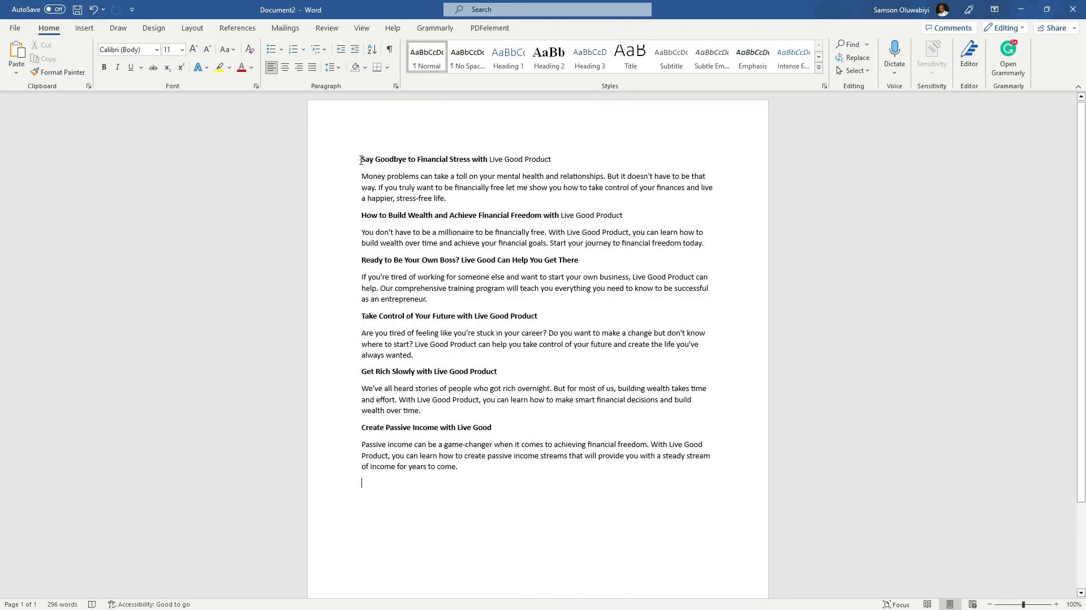
# Step through the bold Live Good headings, from Ready to Be Your Own Boss to Create Passive Income.
pyautogui.moveTo(361, 160); pyautogui.dragTo(655, 165)
pyautogui.moveTo(360, 220); pyautogui.dragTo(593, 220)
pyautogui.click(378, 261)
pyautogui.click(389, 318)
pyautogui.click(391, 367)
pyautogui.click(397, 432)
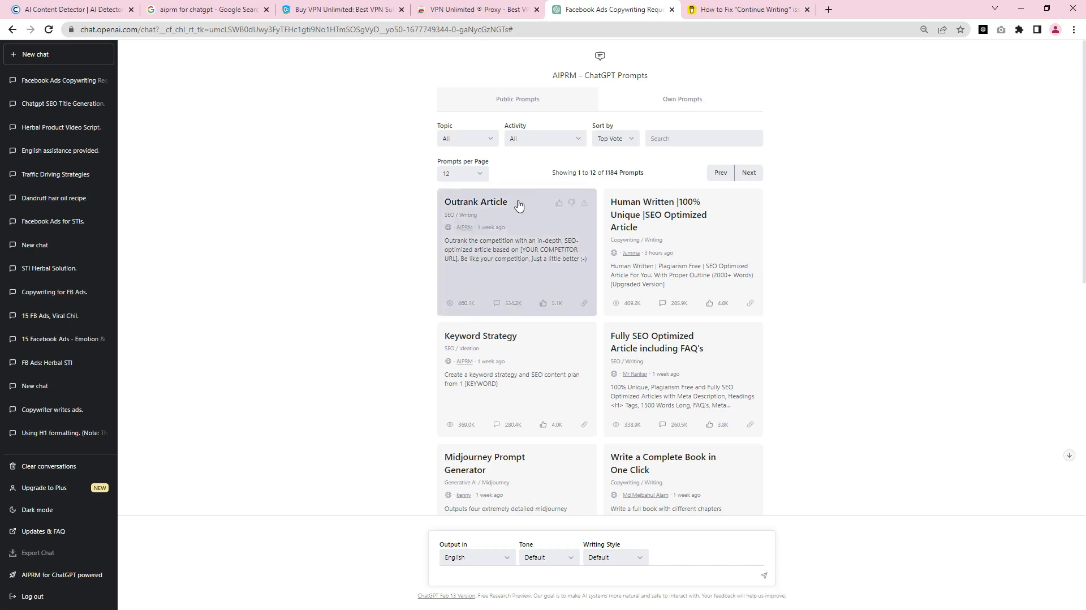
# Run the 15 Facebook Ads Compliance Copies prompt with the pasted live good audience line.
pyautogui.click(662, 145)
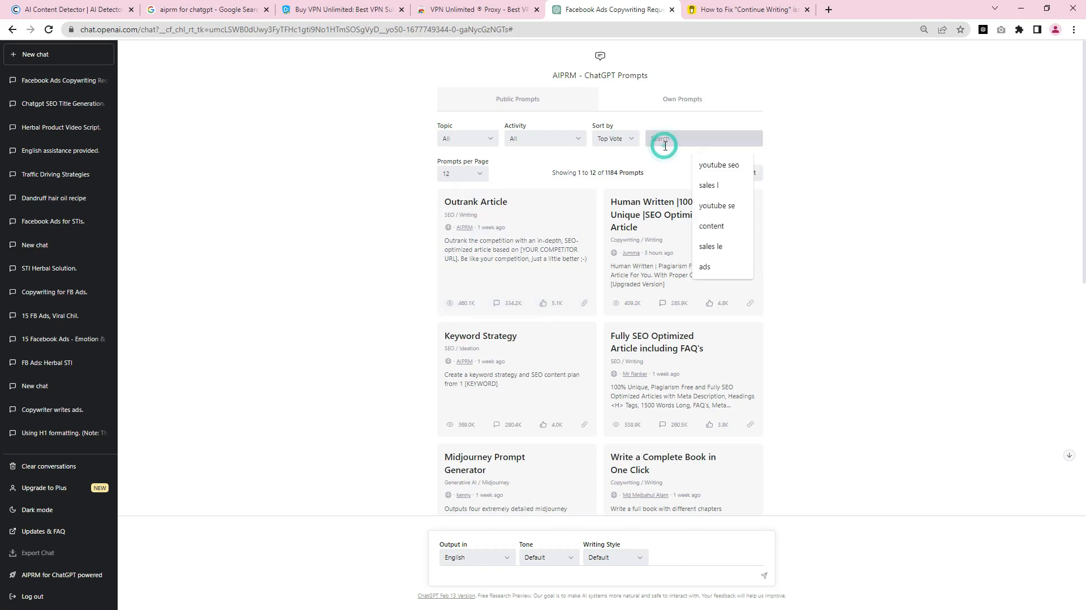
pyautogui.write('facebook ads')
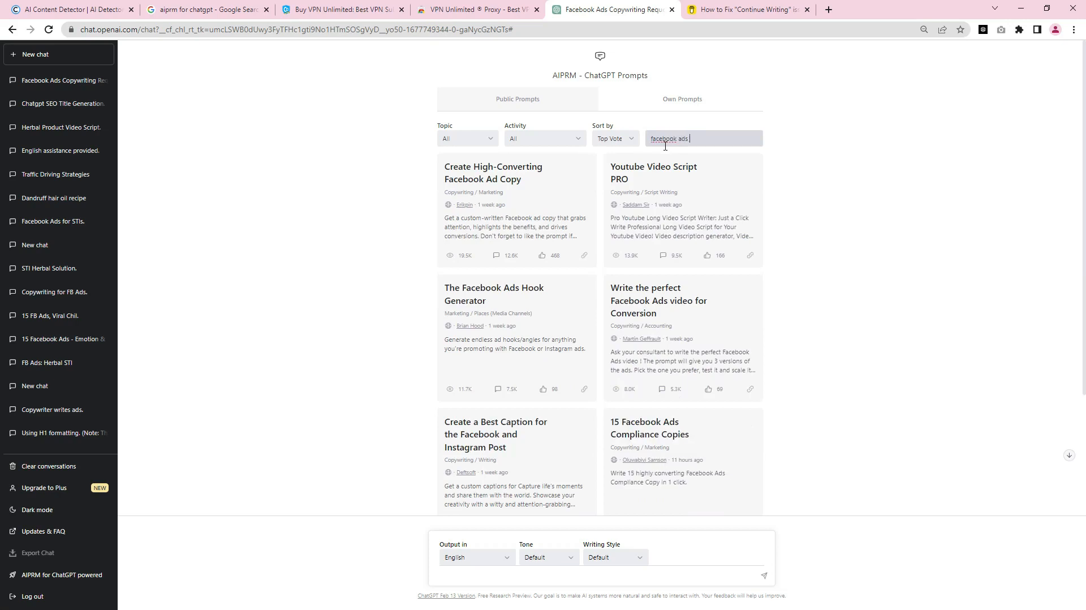
pyautogui.write(' c')
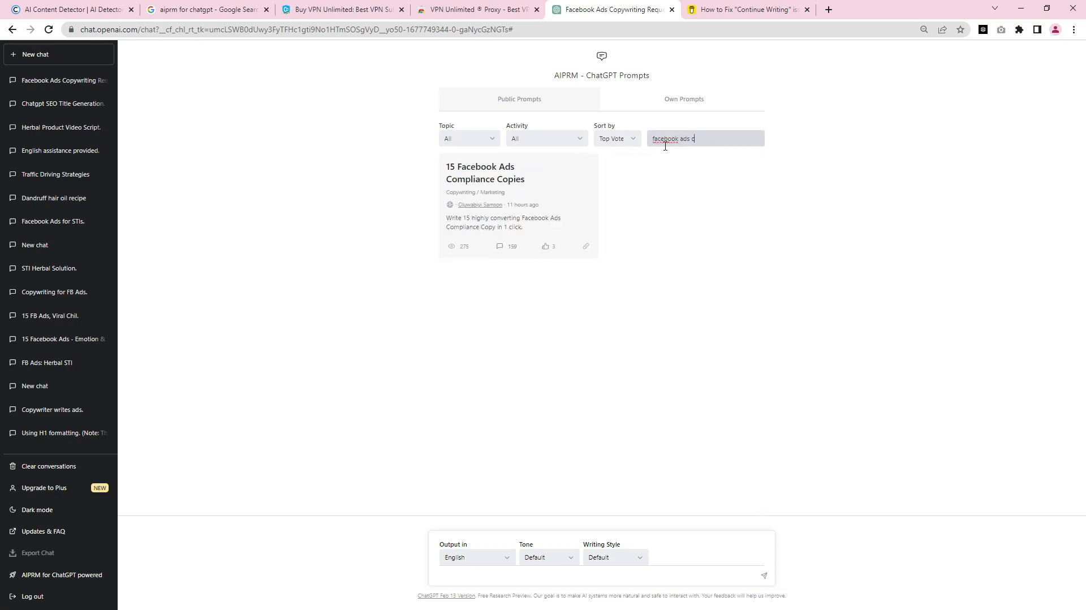
pyautogui.click(538, 188)
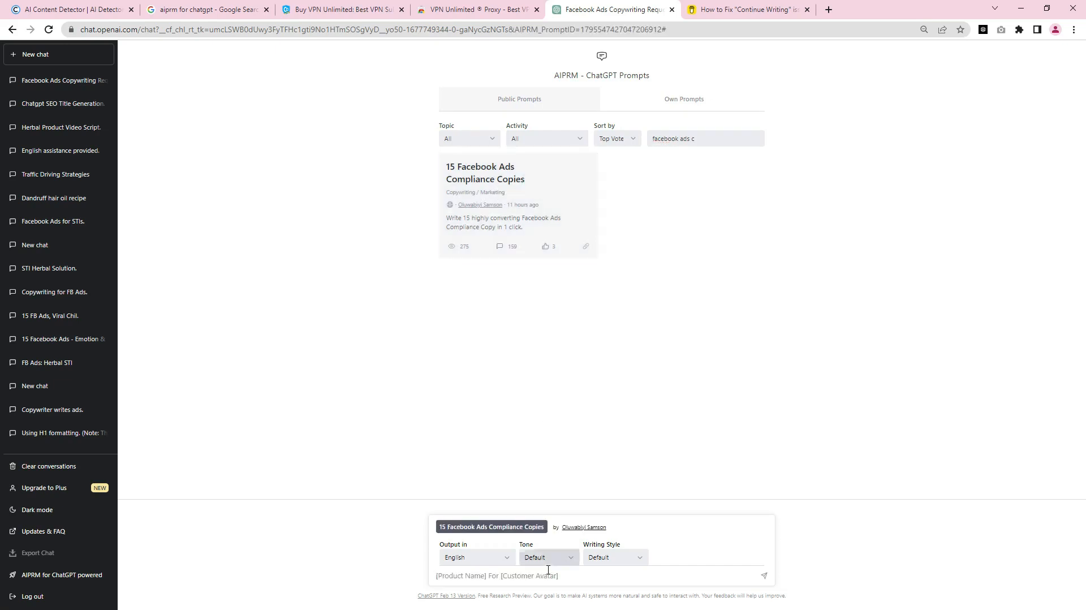
pyautogui.click(497, 577)
pyautogui.write('live good for people seeking to be financially free')
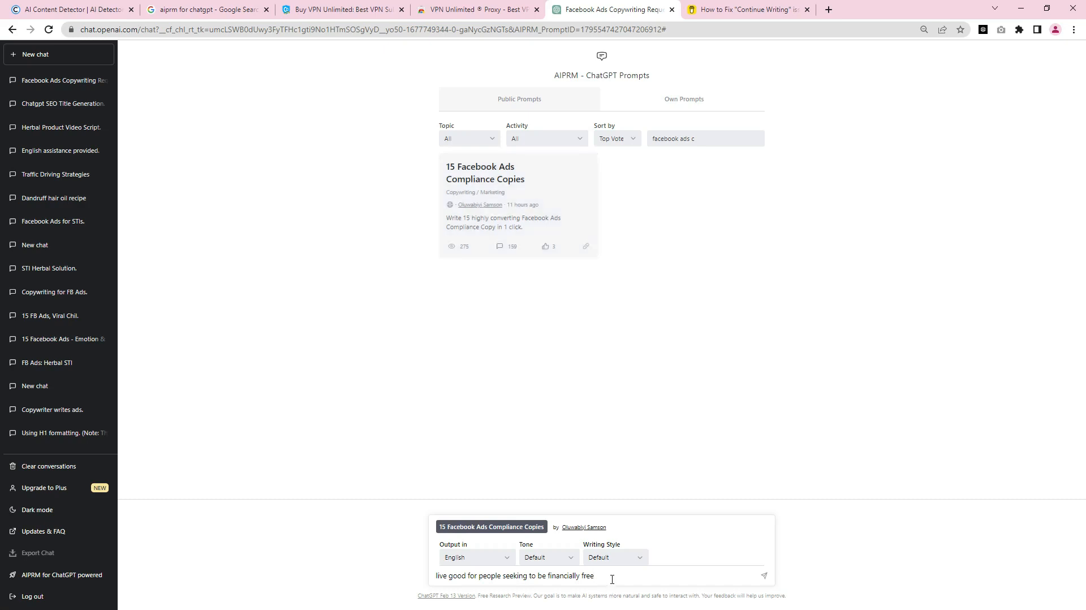
pyautogui.press('Return')
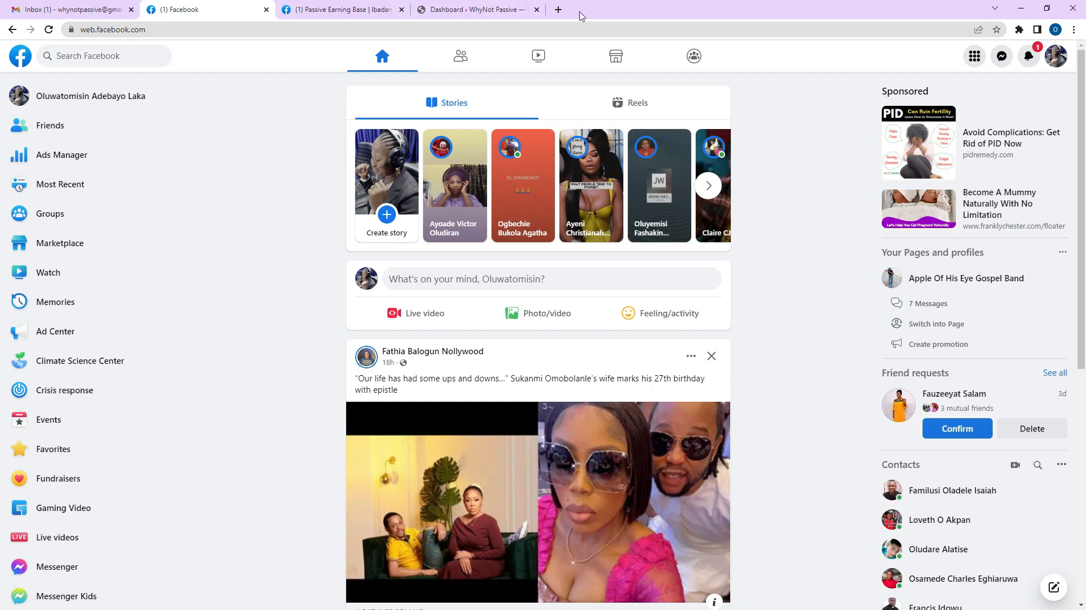
# Open business.facebook.com in a new tab and move it ahead of the Dashboard tab.
pyautogui.click(558, 10)
pyautogui.write('busin')
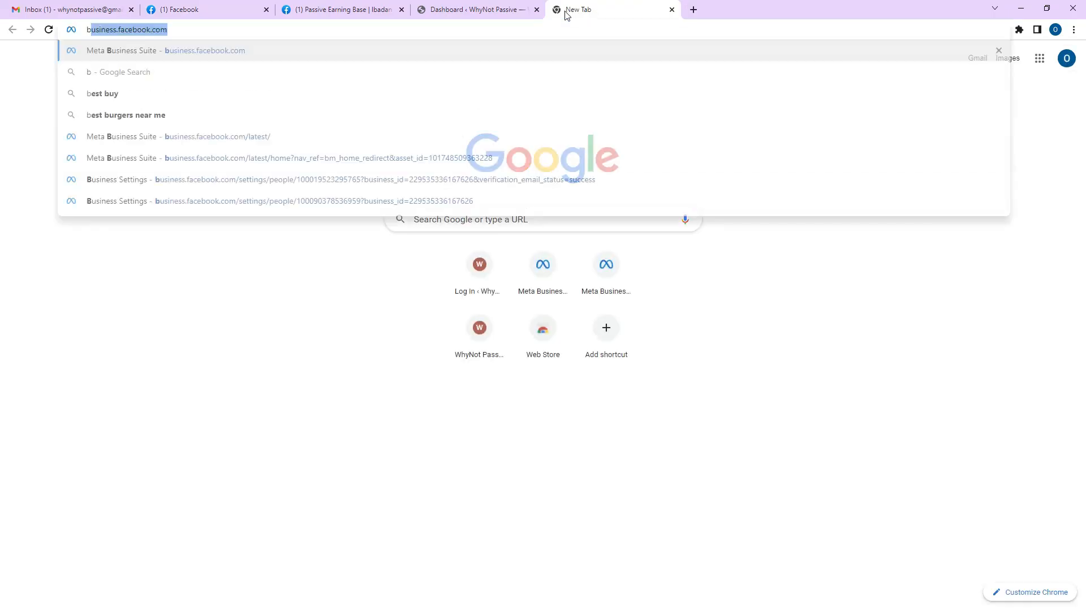
pyautogui.write('ess')
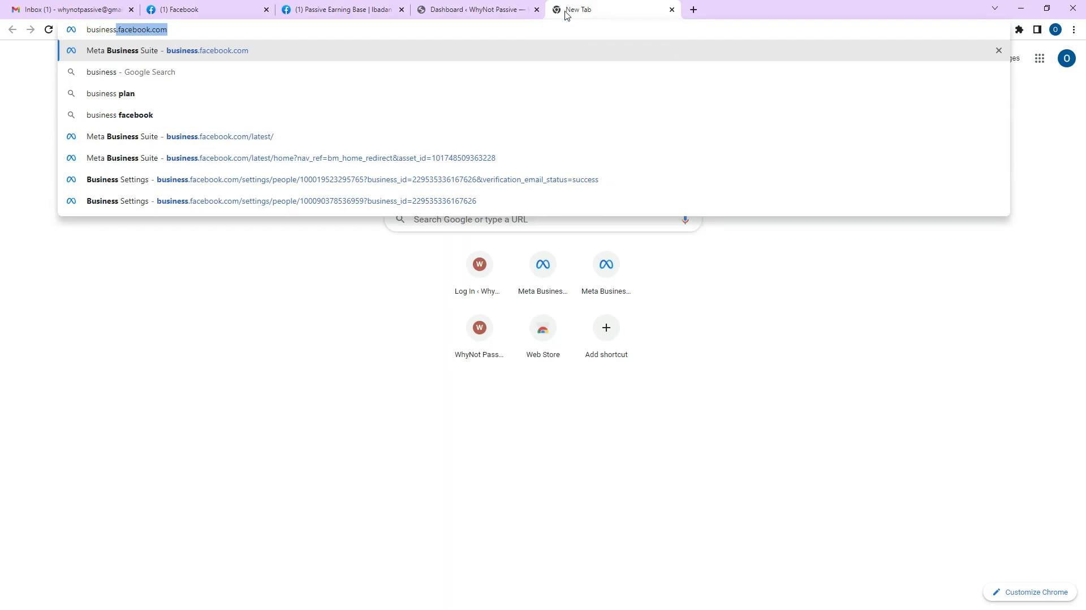
pyautogui.write('.faceboo')
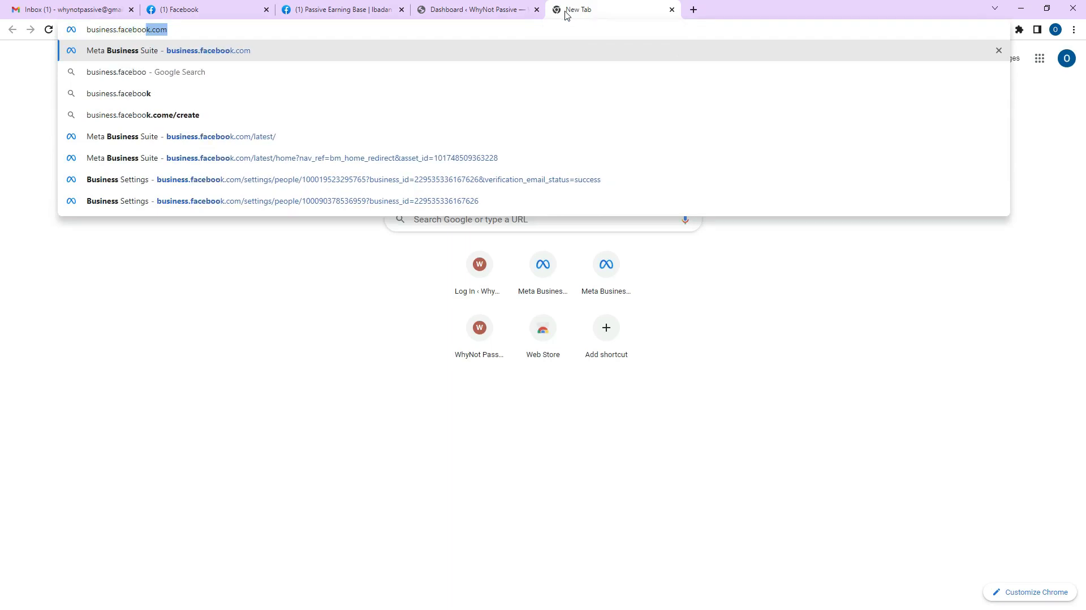
pyautogui.write('k.com')
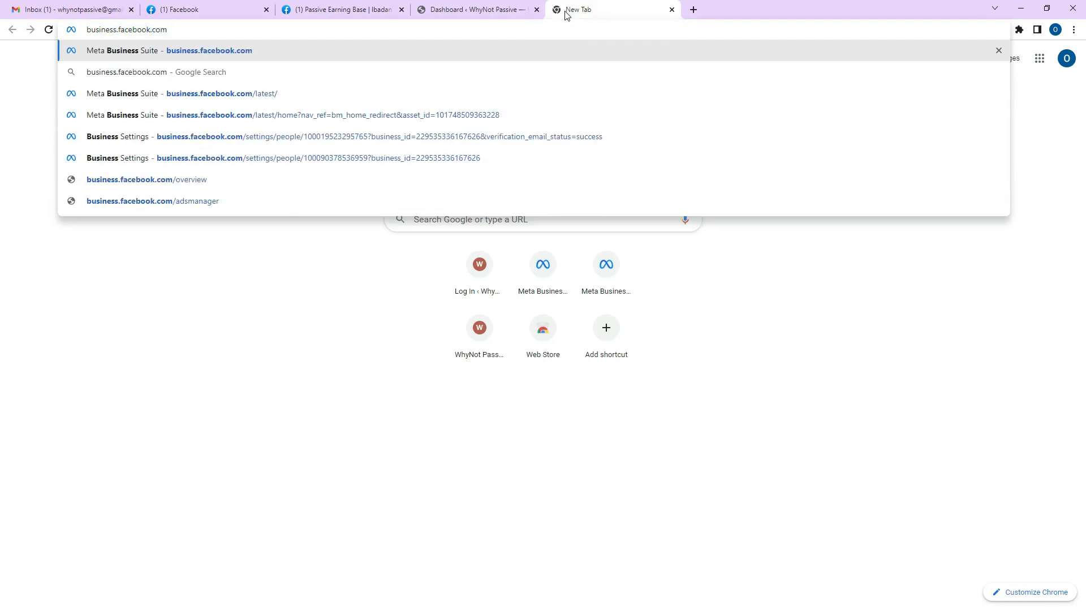
pyautogui.press('Return')
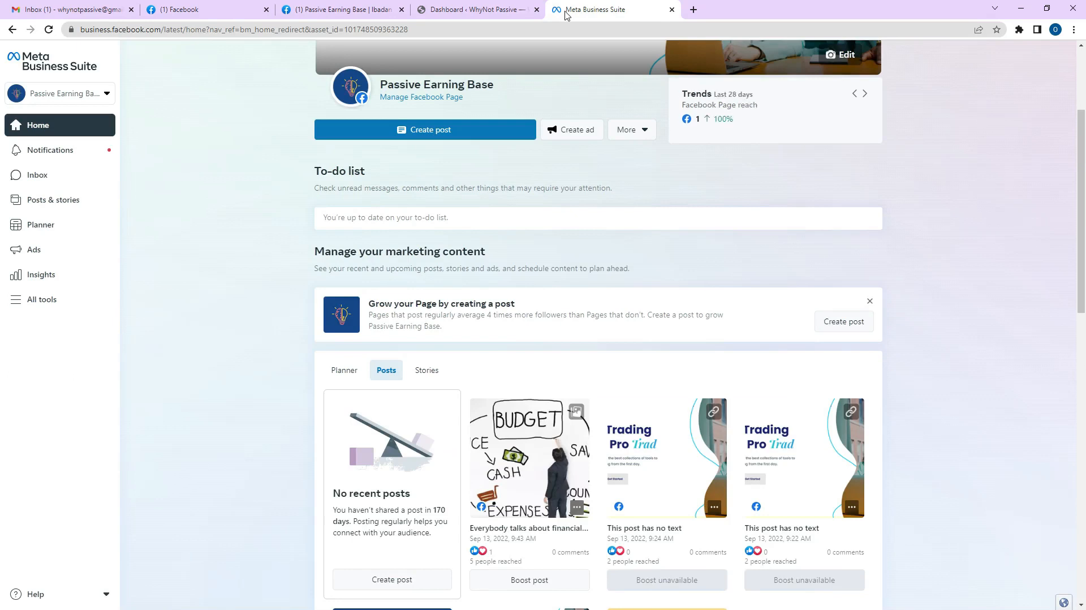
pyautogui.moveTo(565, 15); pyautogui.dragTo(437, 12)
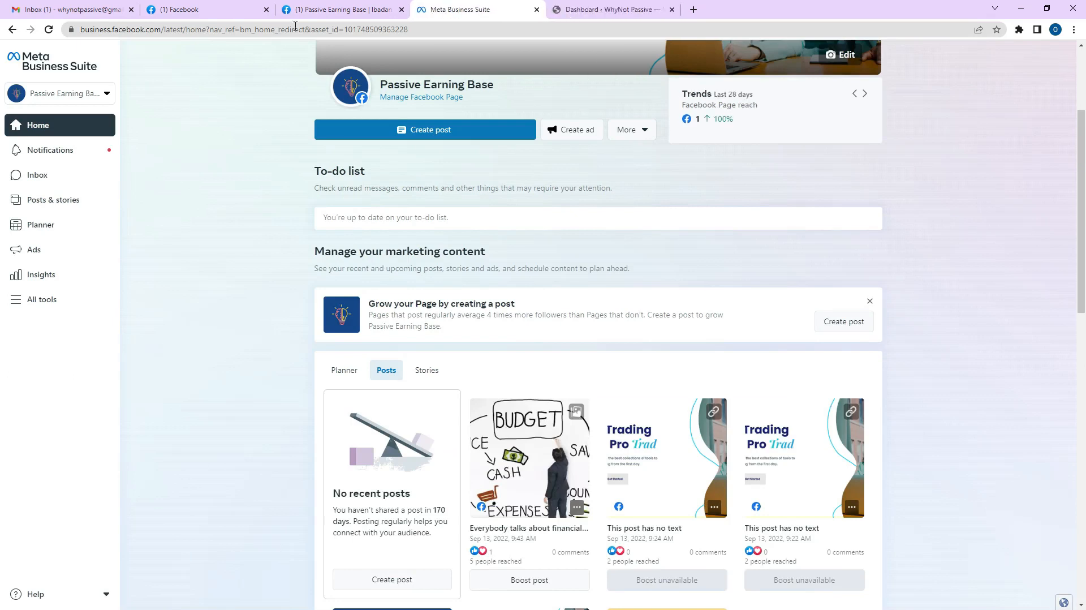
# Start a business account named Tutorial and enter the admin's first and last name.
pyautogui.click(78, 97)
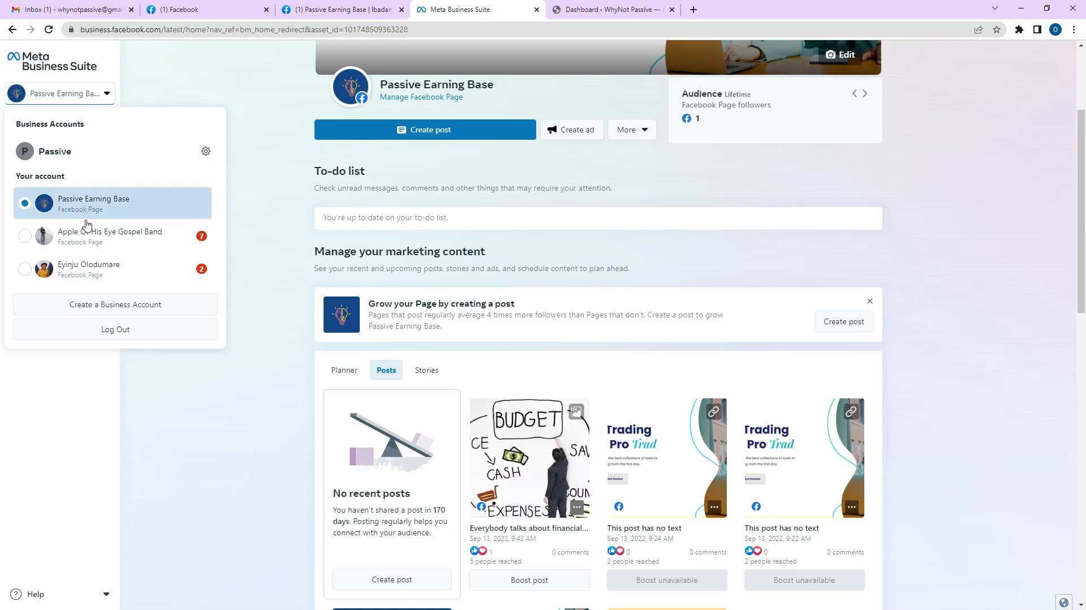
pyautogui.click(102, 304)
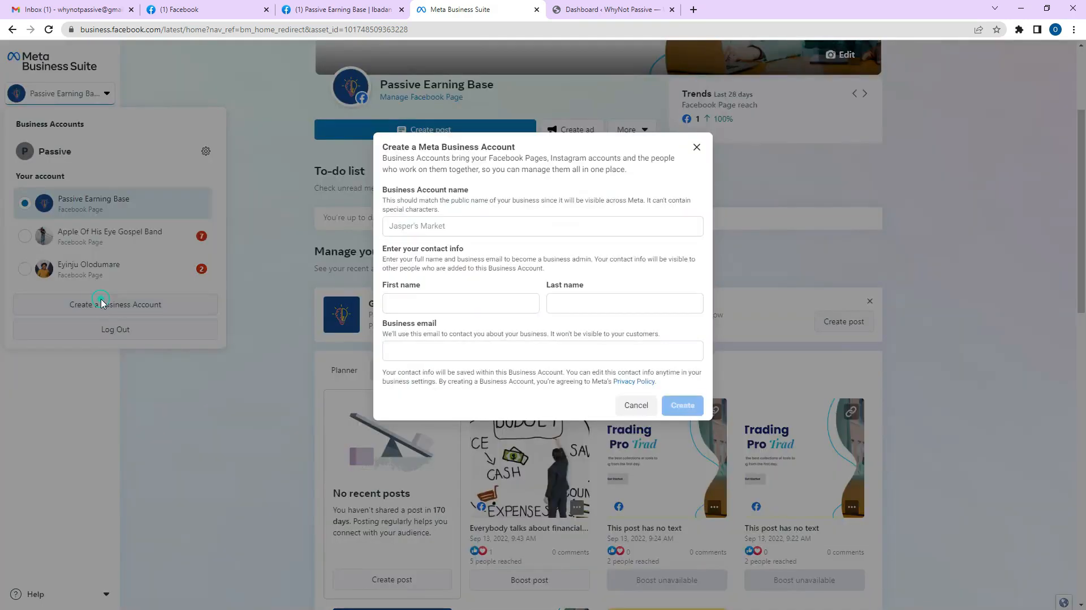
pyautogui.click(430, 226)
pyautogui.write('Tutorial')
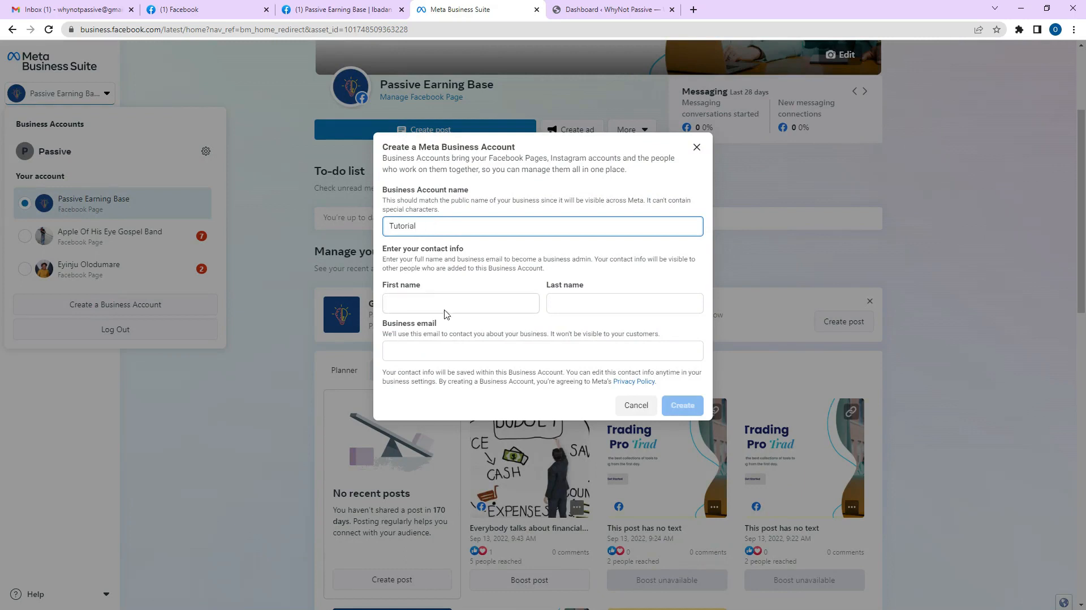
pyautogui.click(446, 303)
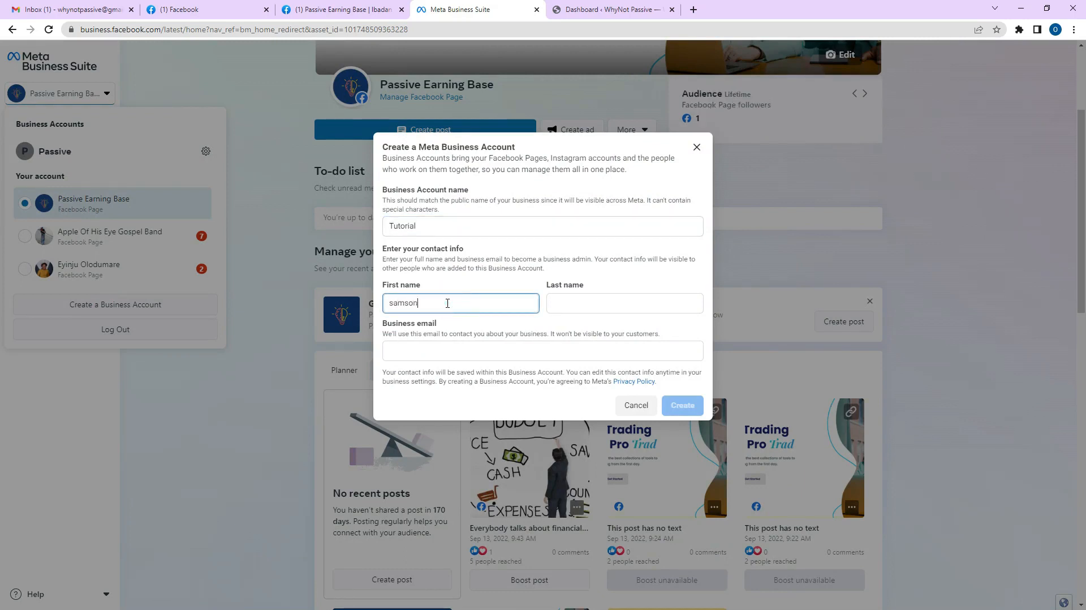
pyautogui.click(648, 305)
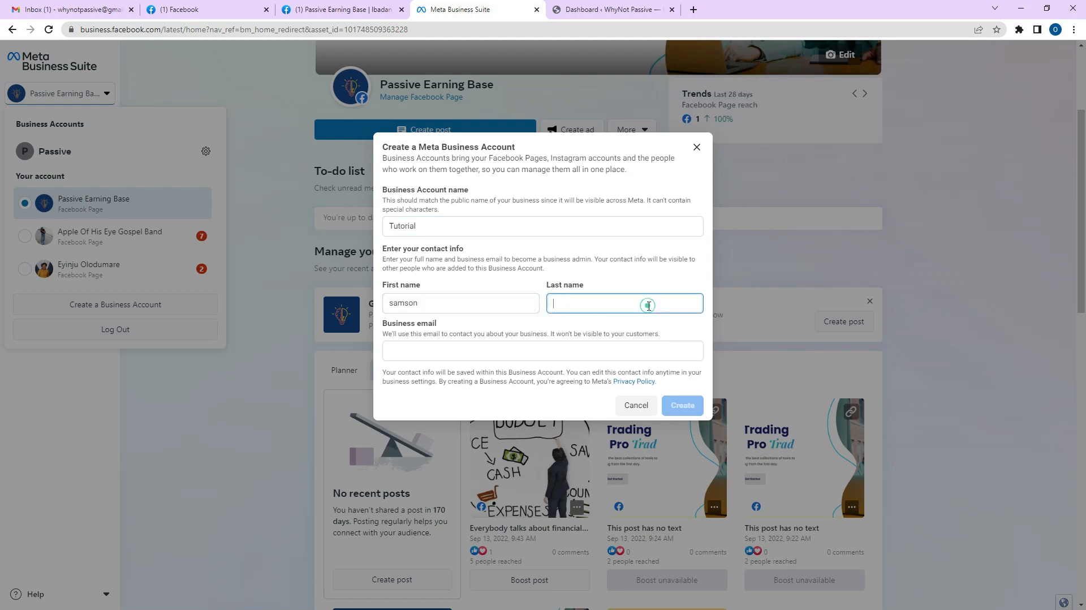
pyautogui.write('Oluwabiyi')
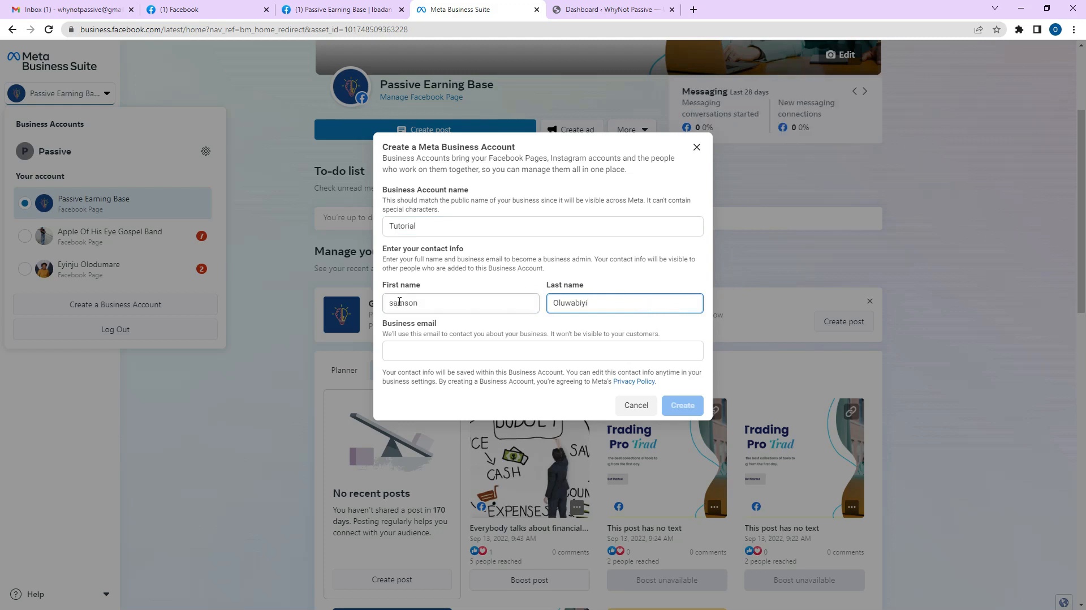
pyautogui.moveTo(395, 302); pyautogui.dragTo(380, 306)
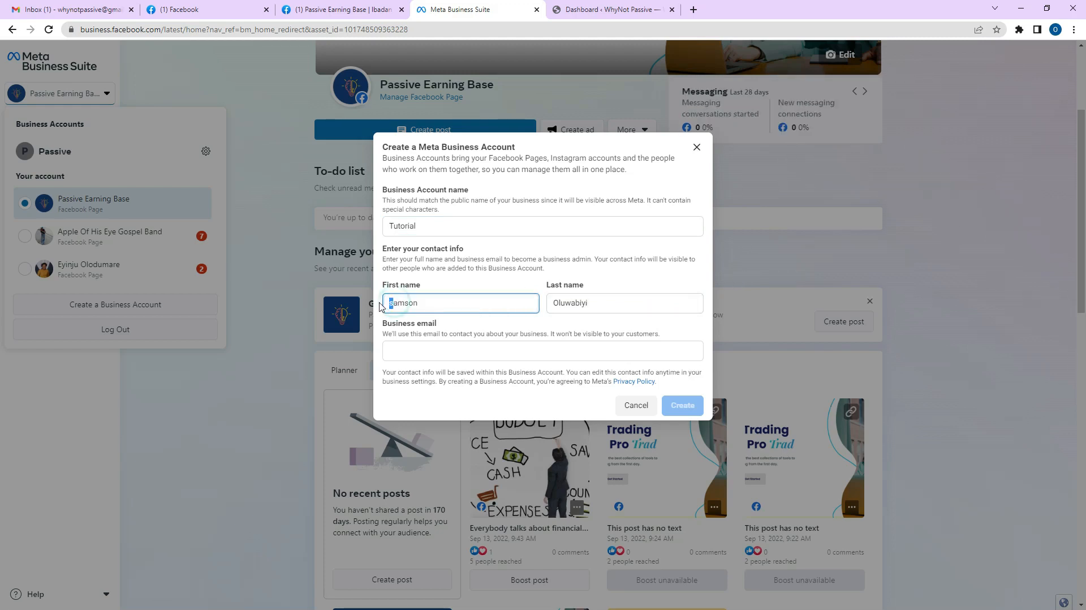
pyautogui.press('BackSpace')
pyautogui.write('S')
# Search Facebook for a person's name and open their public-figure profile.
pyautogui.click(175, 10)
pyautogui.click(131, 56)
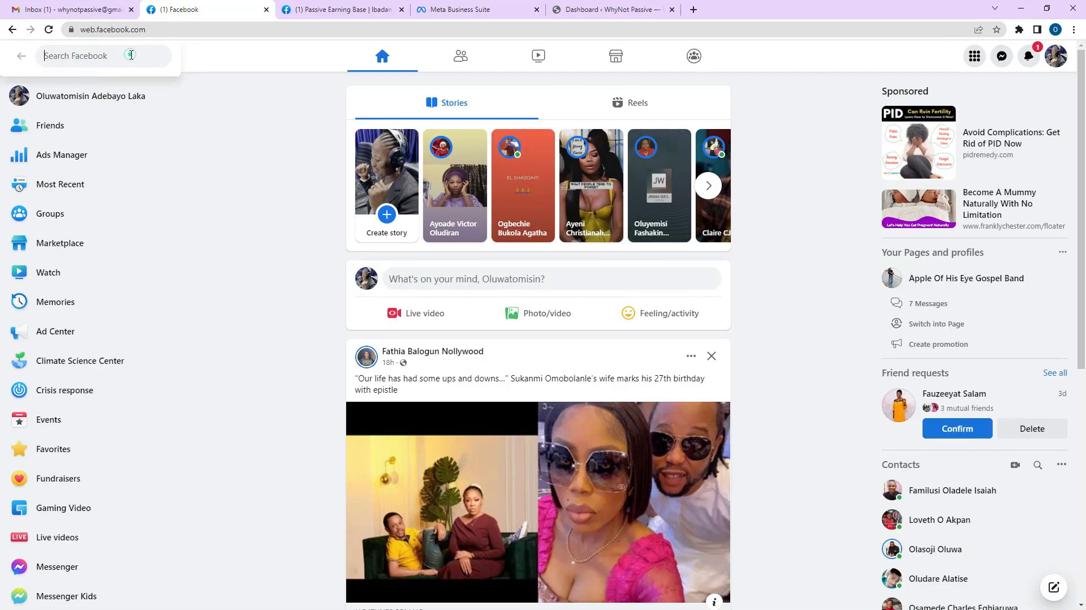
pyautogui.write('oluwa')
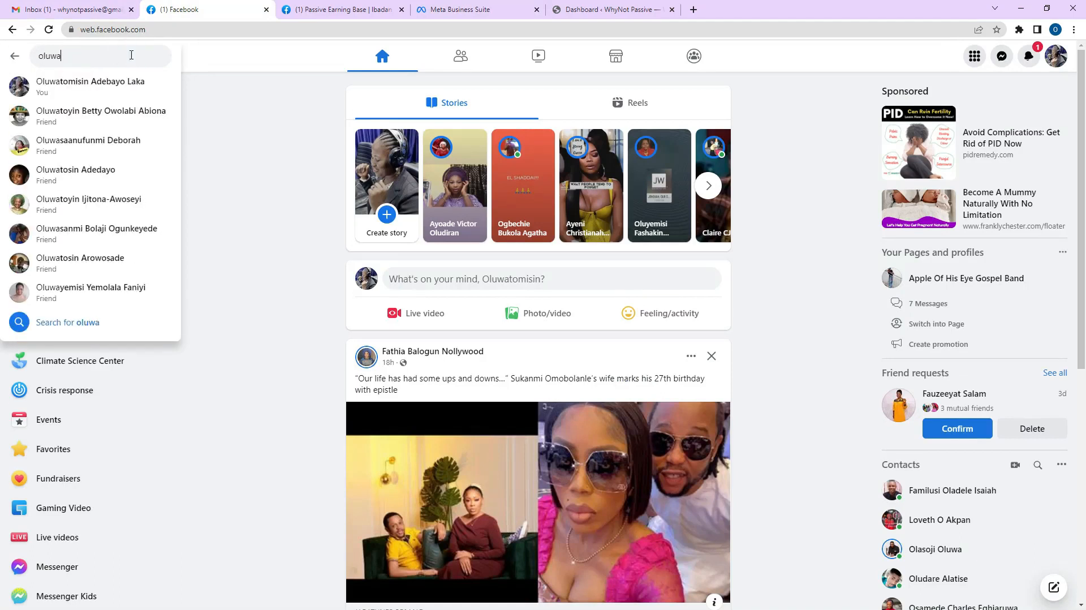
pyautogui.write('biyi samson')
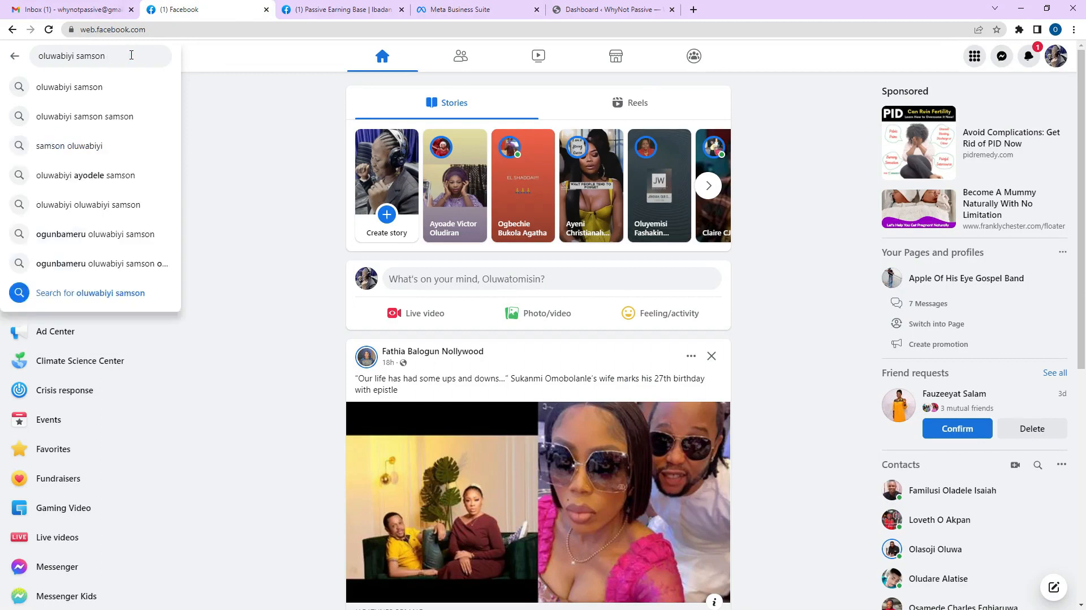
pyautogui.press('Return')
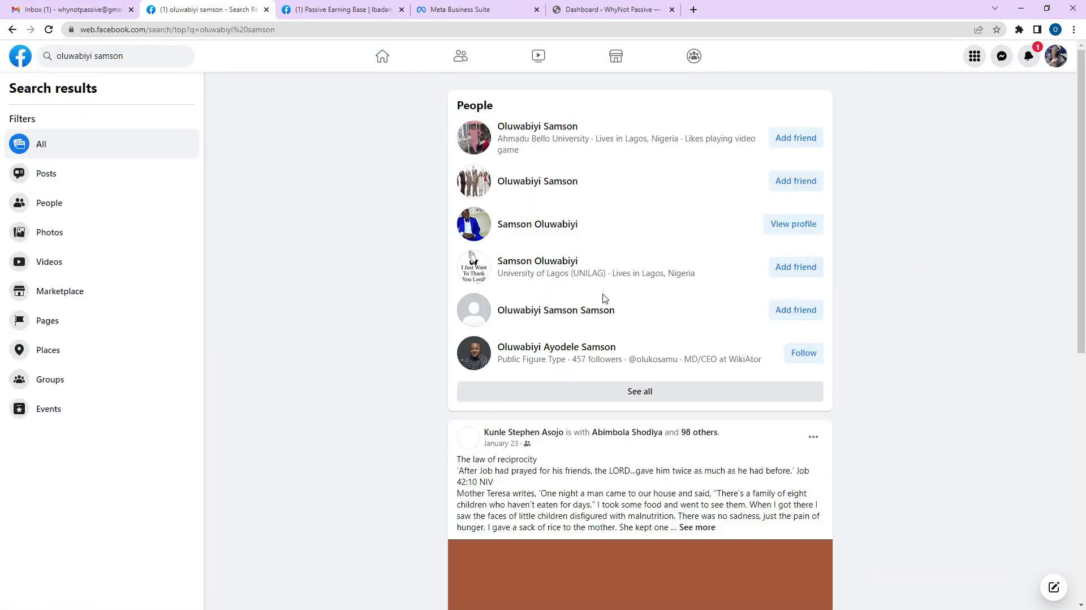
pyautogui.moveTo(565, 352)
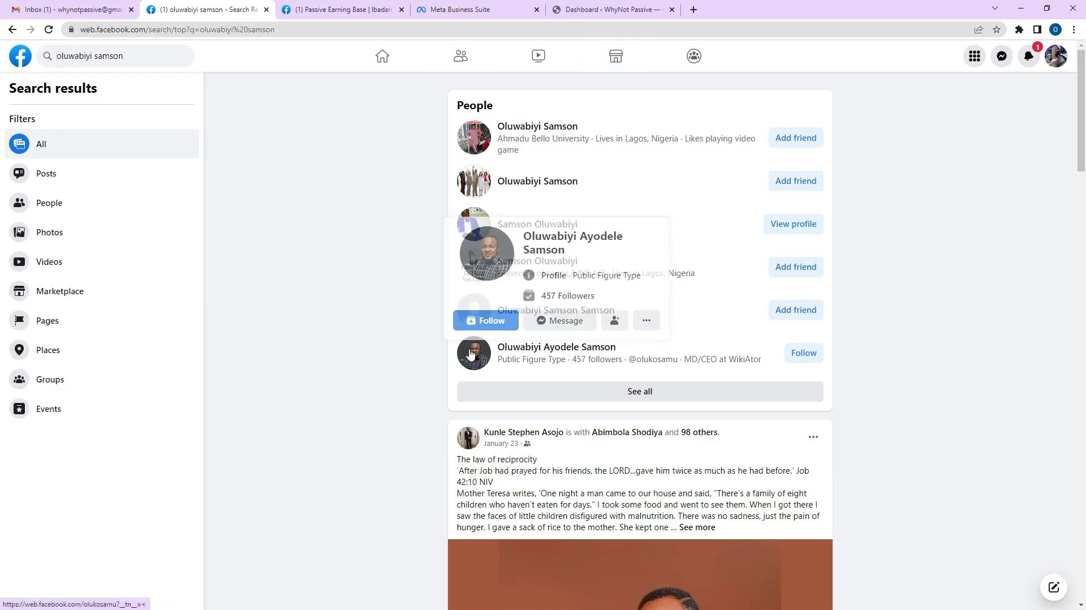
pyautogui.click(528, 354)
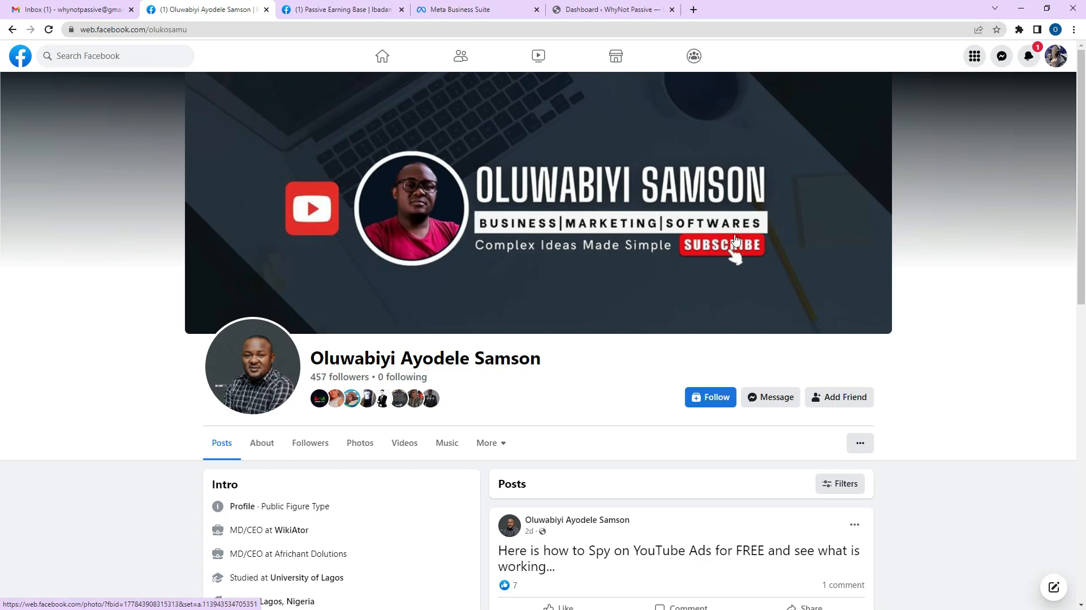
# Scroll through the profile's posts and back up to the top.
pyautogui.scroll(-10, 673, 272)
pyautogui.scroll(-15, 684, 259)
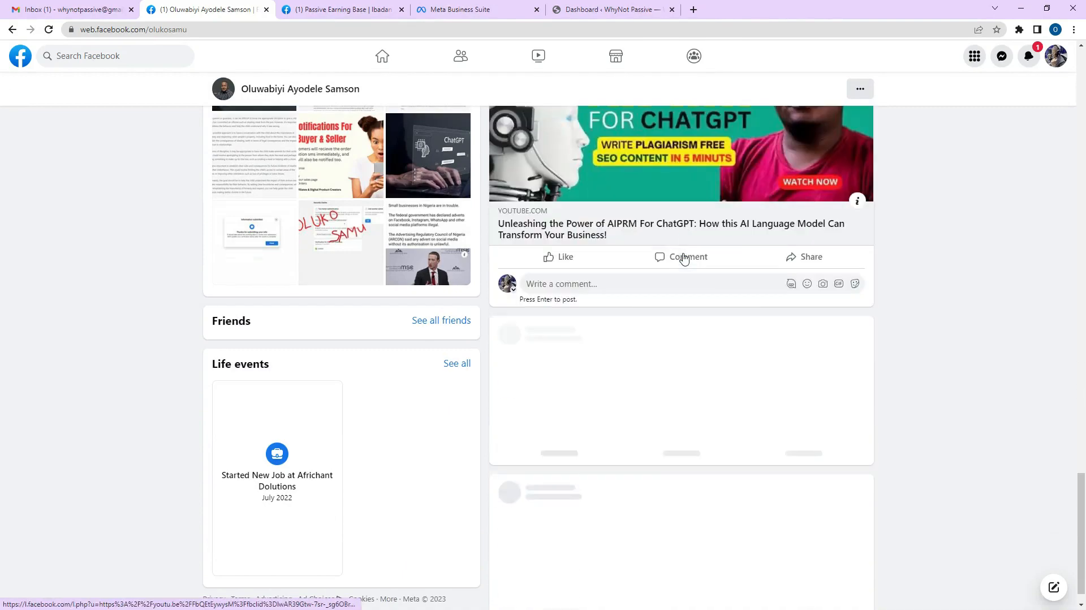
pyautogui.scroll(-15, 684, 259)
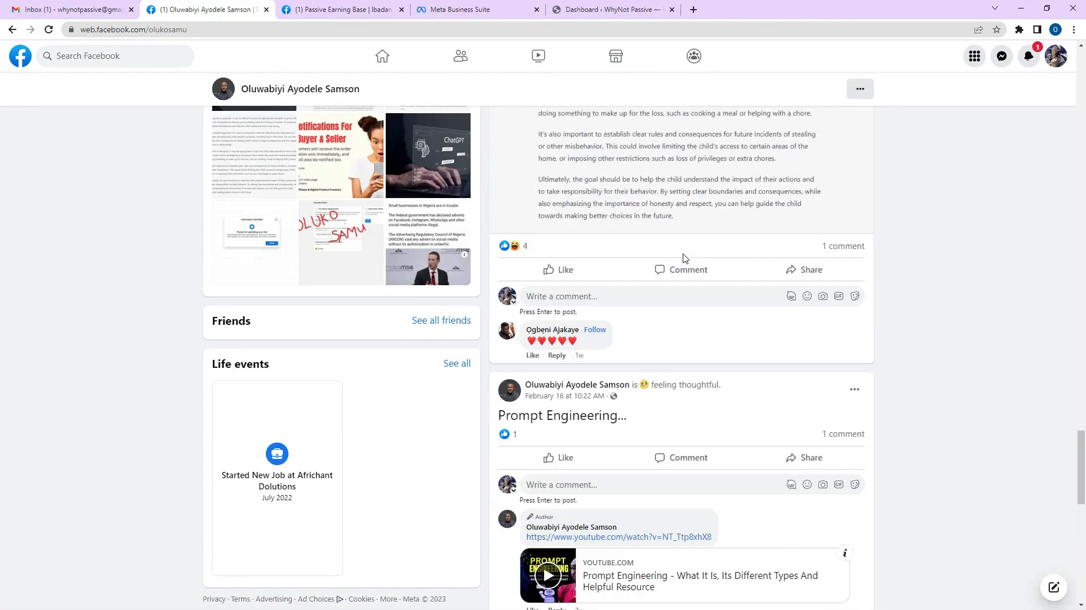
pyautogui.scroll(-5, 684, 257)
pyautogui.scroll(-5, 675, 249)
pyautogui.scroll(8, 663, 218)
pyautogui.scroll(20, 662, 218)
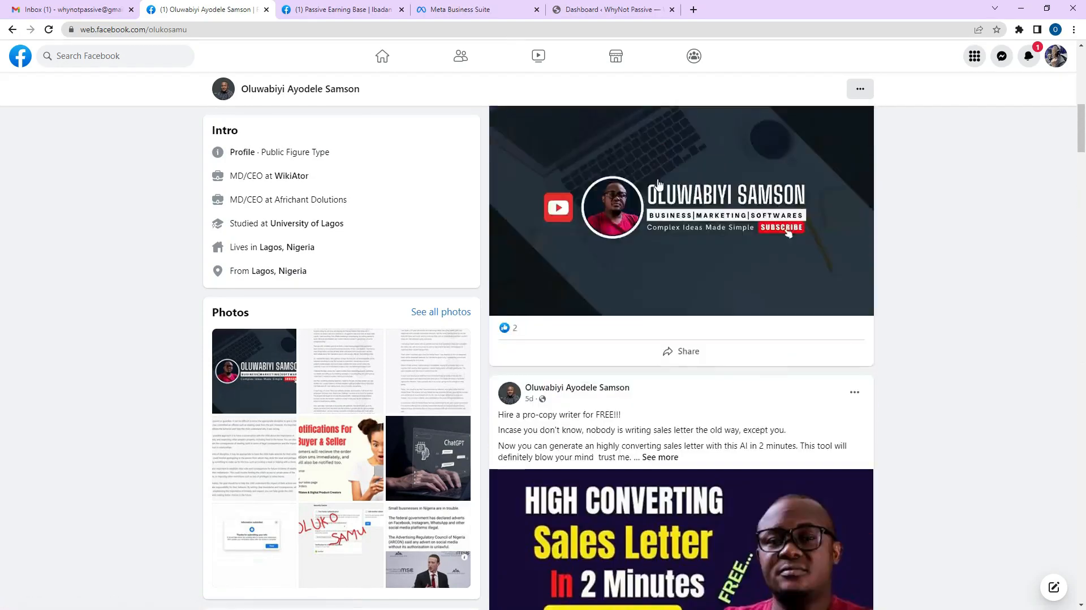
pyautogui.scroll(10, 658, 184)
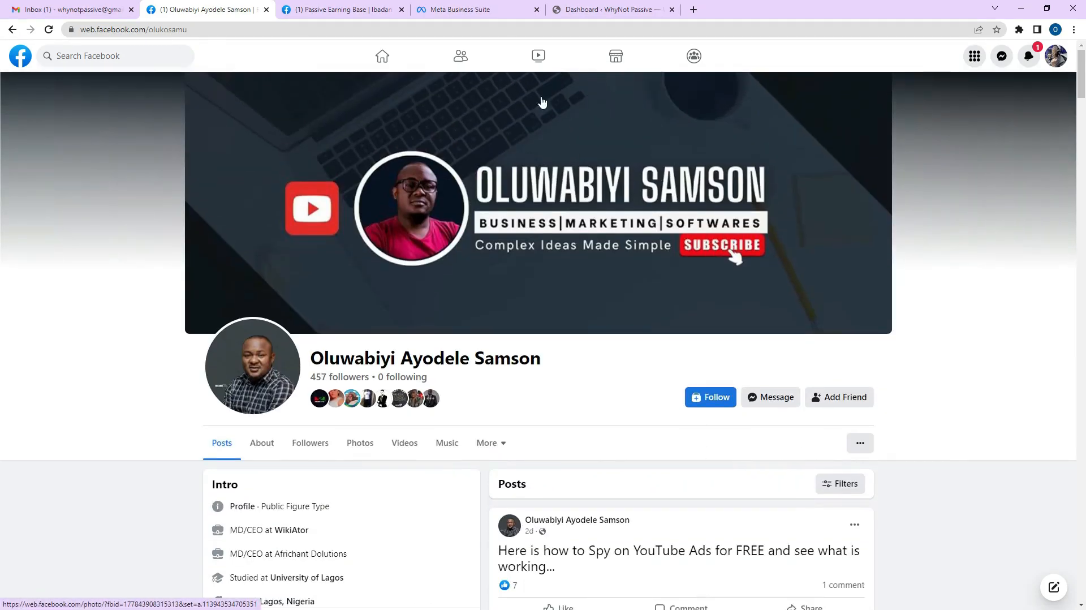
# Paste the business email into the Tutorial account form and create the account.
pyautogui.click(353, 8)
pyautogui.click(416, 7)
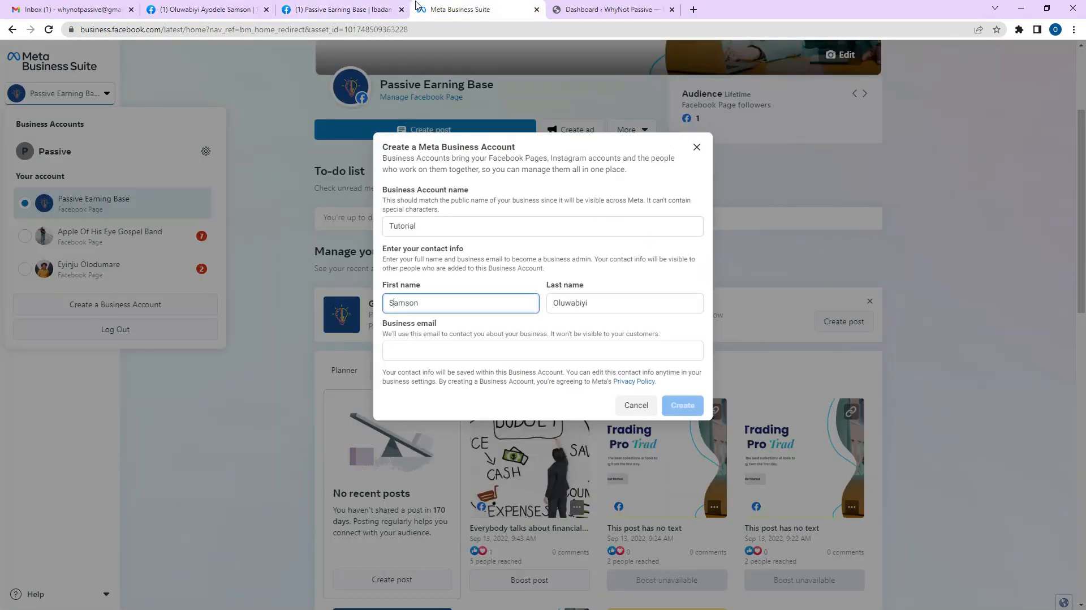
pyautogui.click(428, 351)
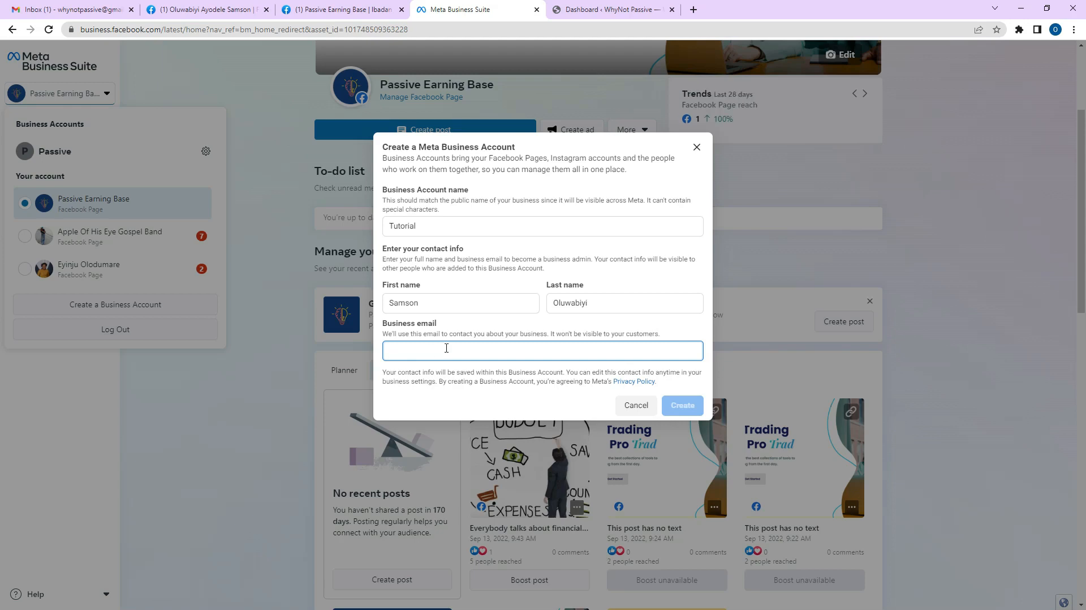
pyautogui.rightClick(510, 355)
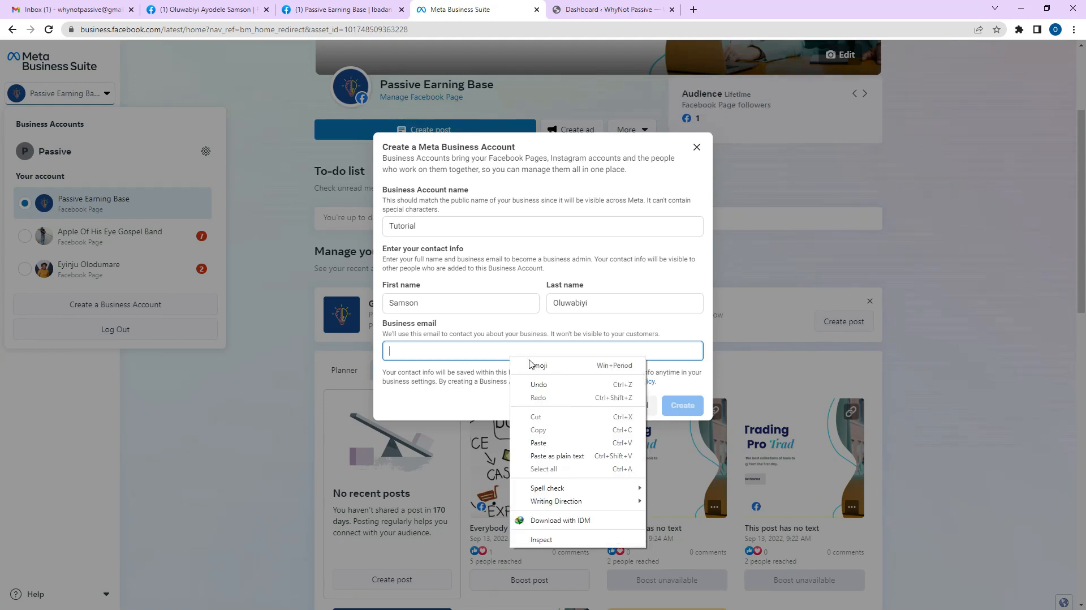
pyautogui.click(549, 442)
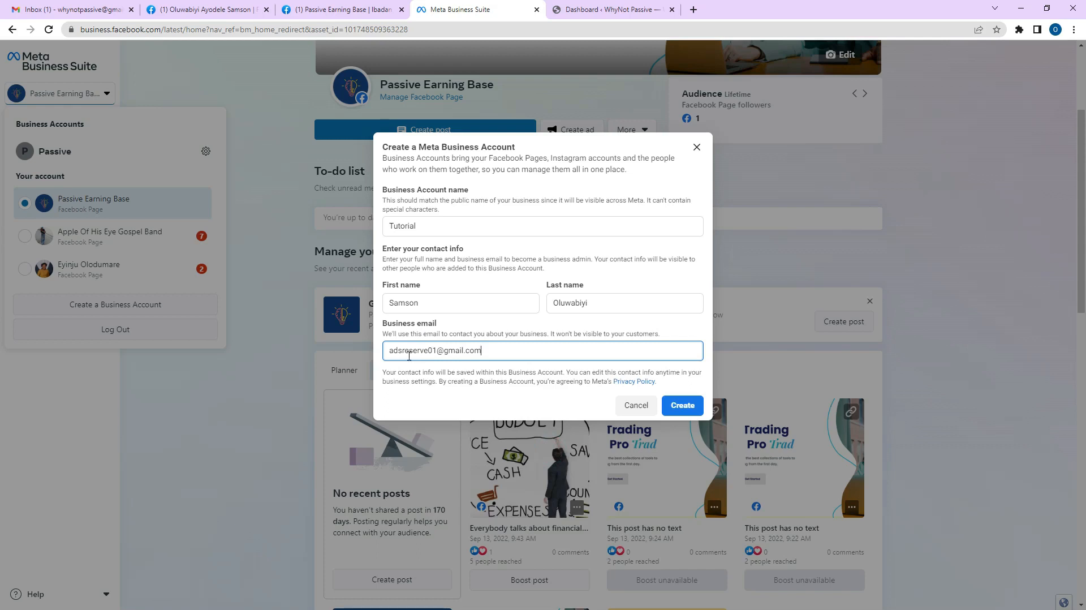
pyautogui.click(676, 406)
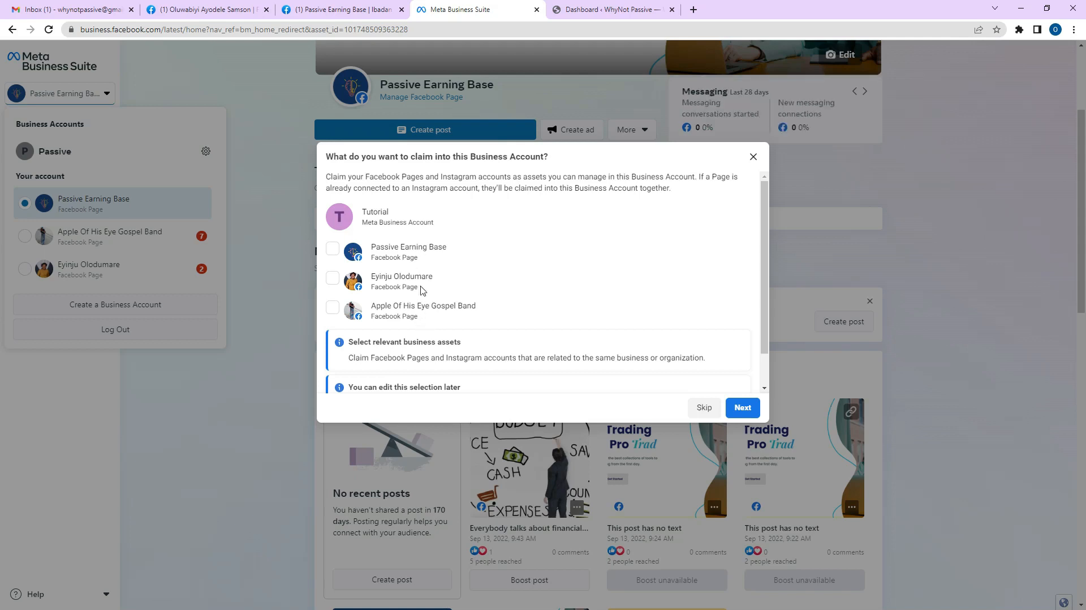
# Claim Passive Earning Base, add a second person's email as Business admin, and confirm.
pyautogui.click(334, 249)
pyautogui.click(744, 408)
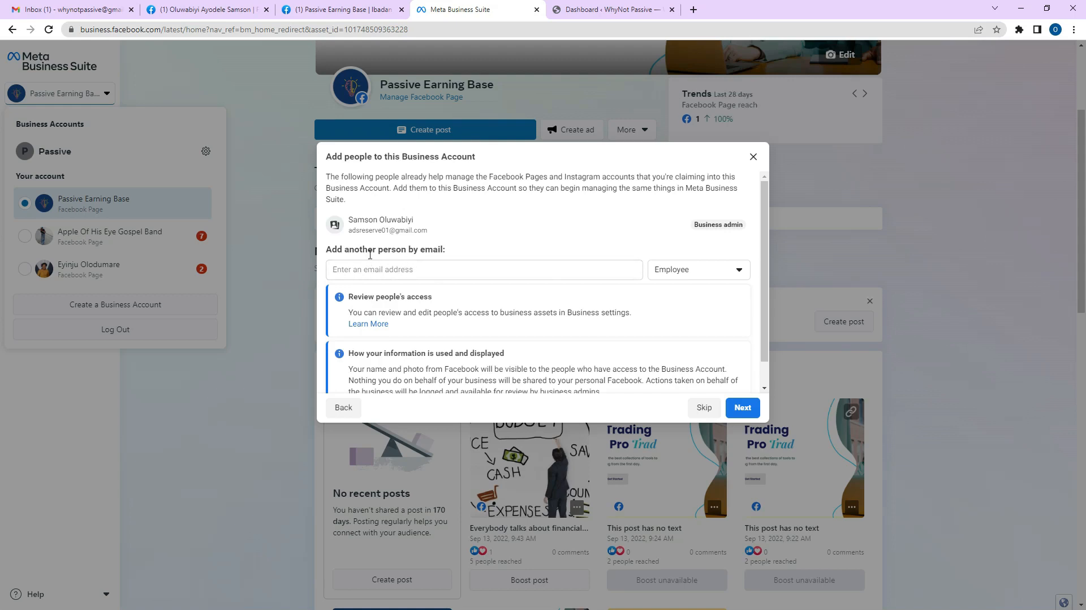
pyautogui.click(610, 265)
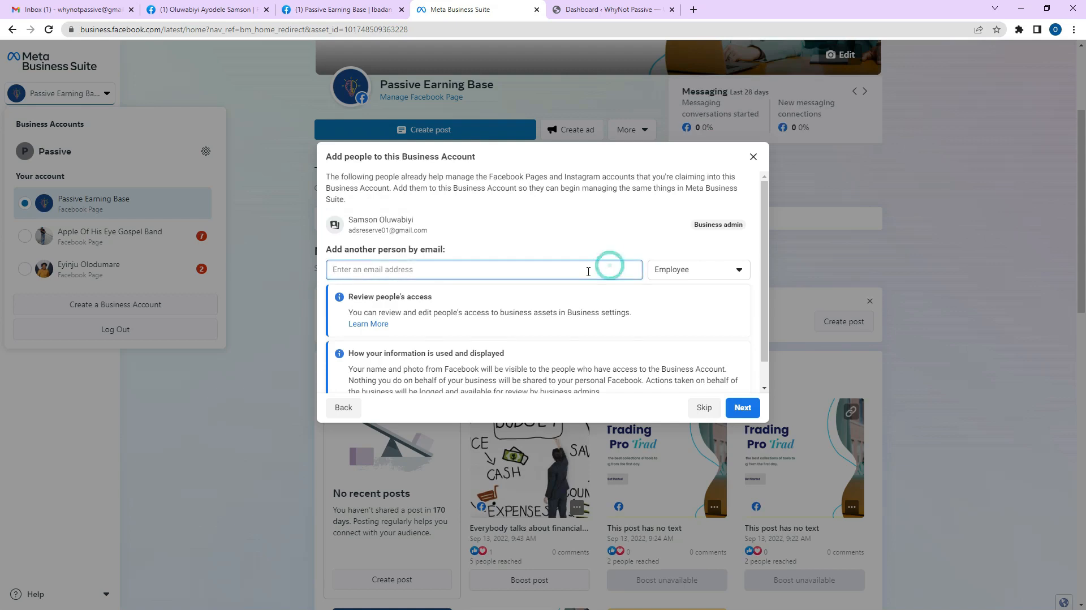
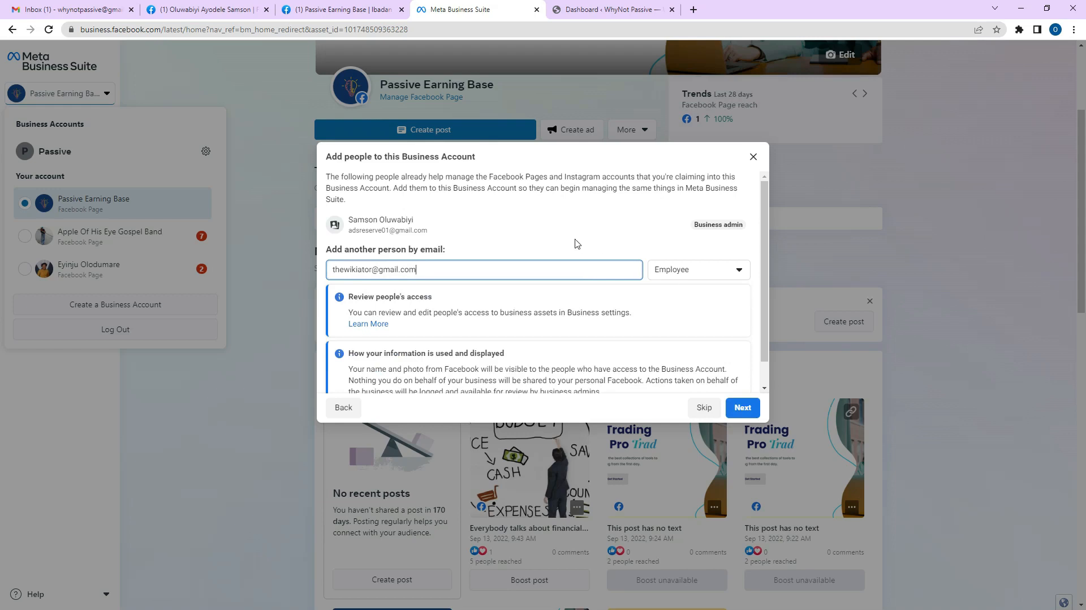
pyautogui.click(683, 271)
pyautogui.click(688, 355)
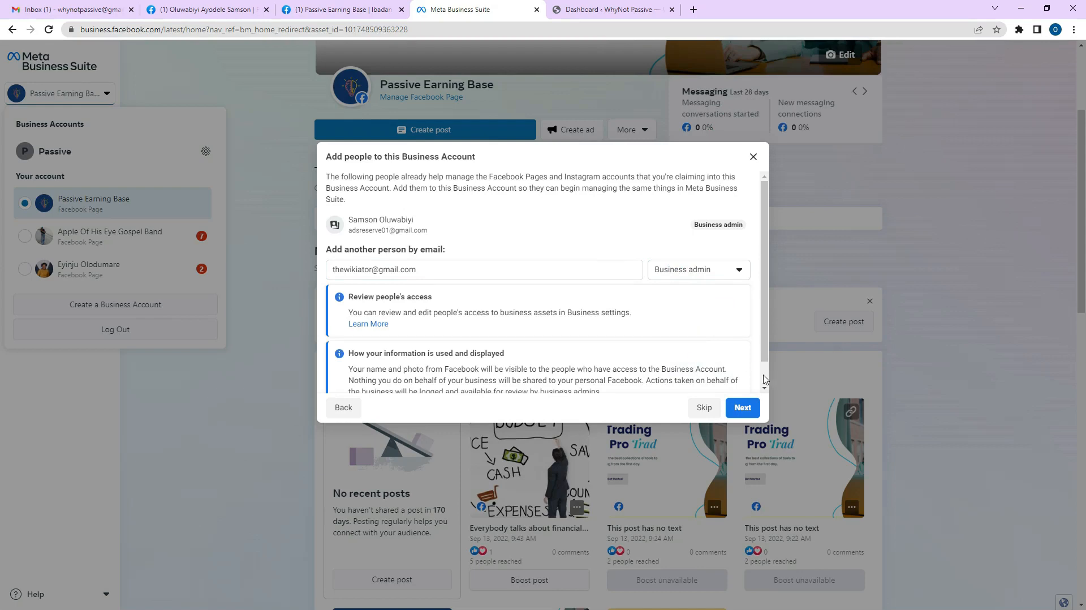
pyautogui.scroll(-2, 765, 379)
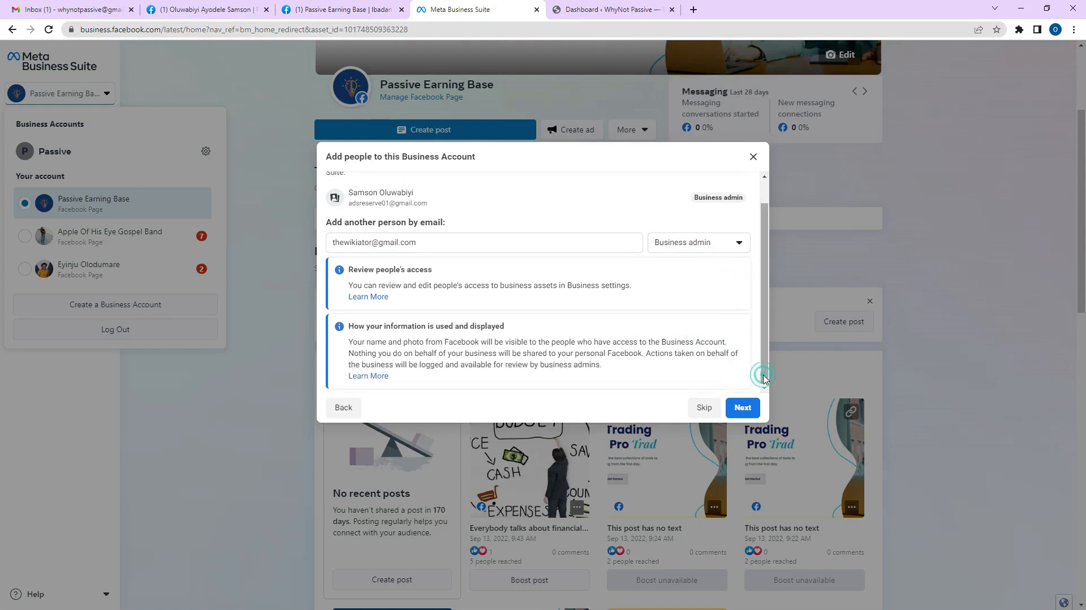
pyautogui.click(753, 418)
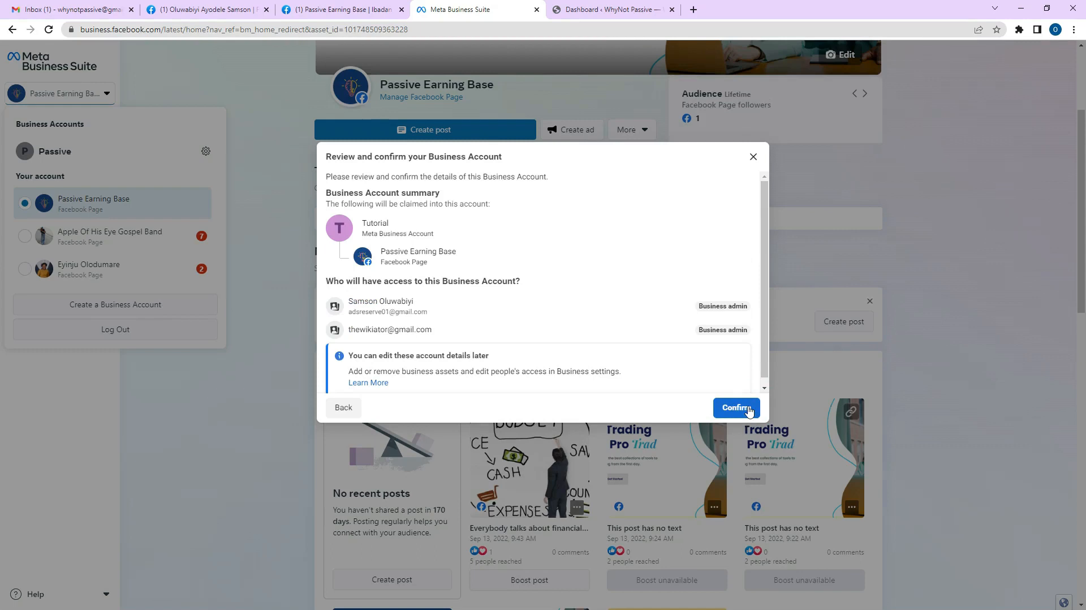
pyautogui.click(748, 408)
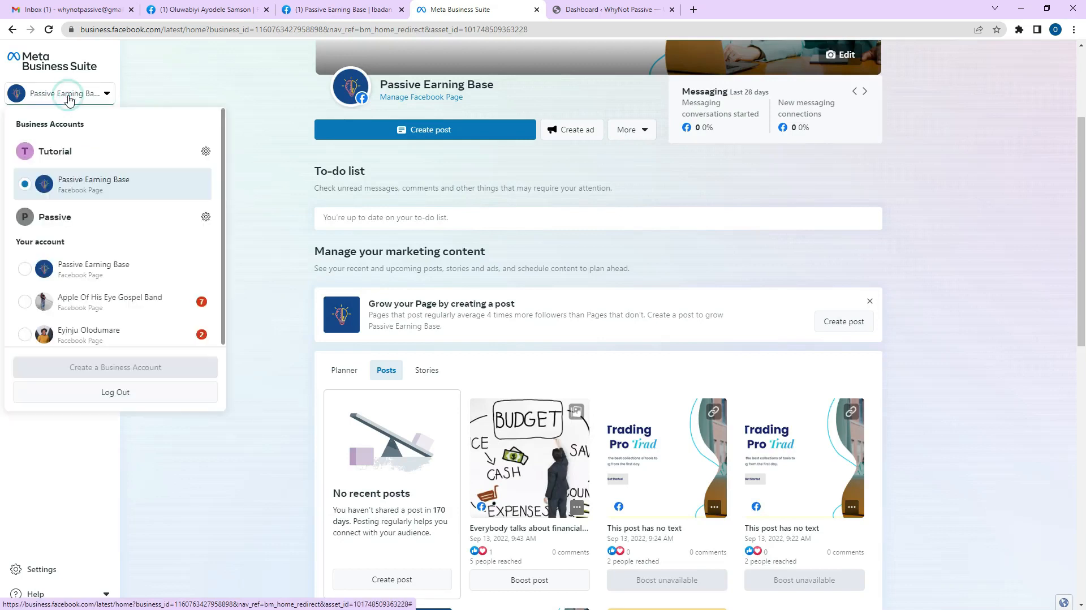
# Open the Passive business account's settings from the account list to view its People.
pyautogui.click(56, 219)
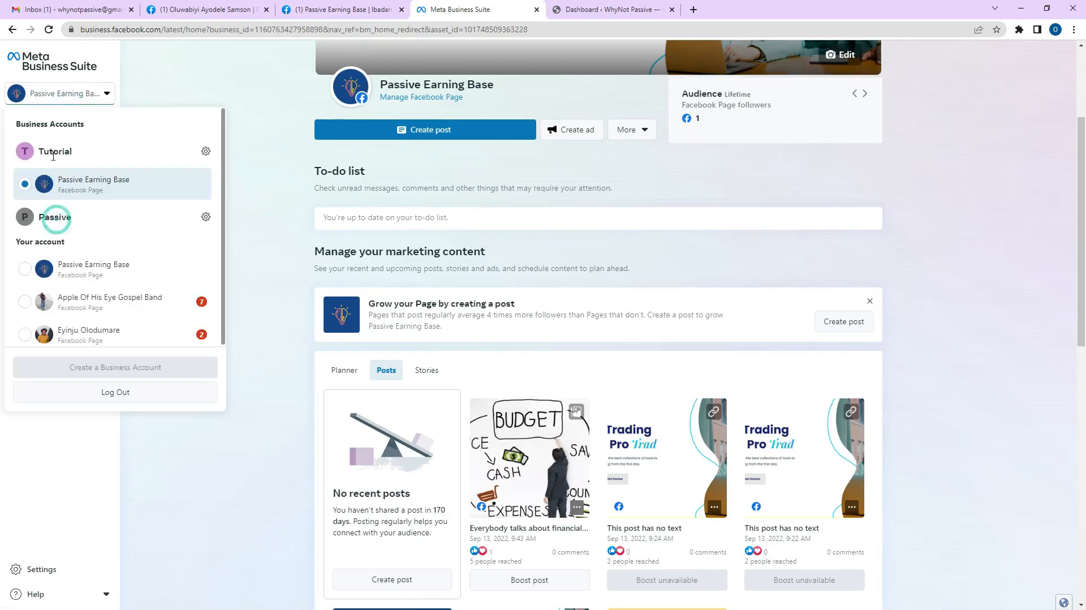
pyautogui.click(54, 152)
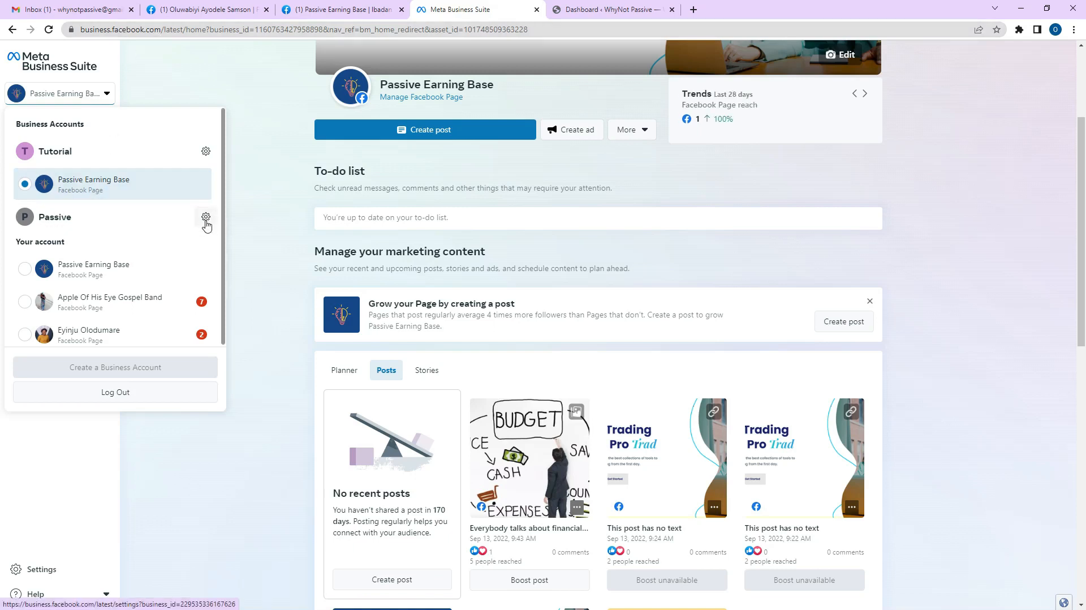
pyautogui.click(92, 93)
pyautogui.click(90, 94)
pyautogui.click(206, 218)
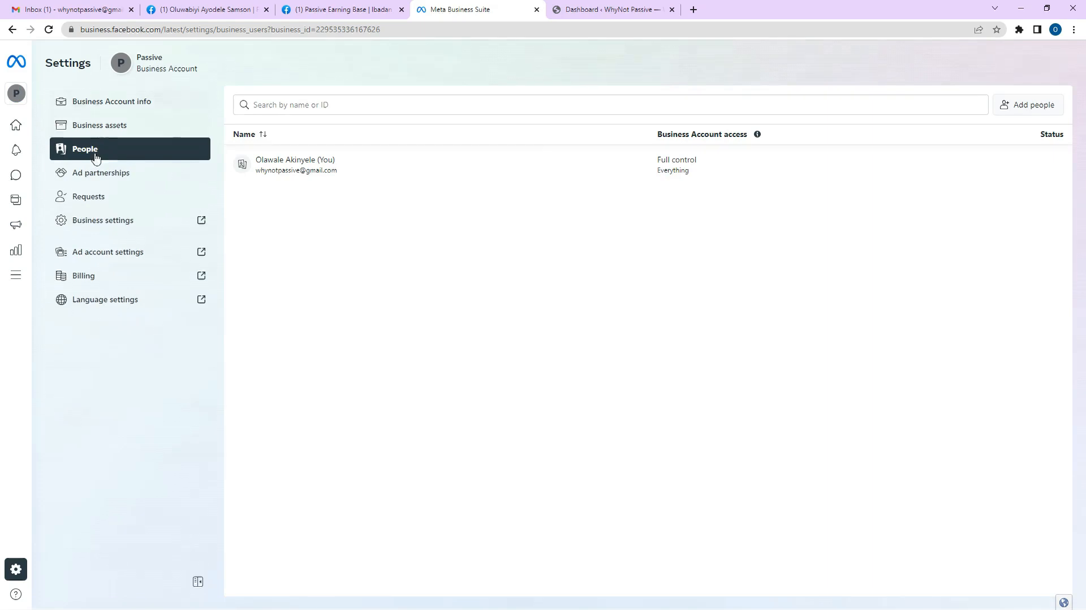
# Open Business settings in a new tab, then return to the Passive Earning Base page.
pyautogui.click(117, 226)
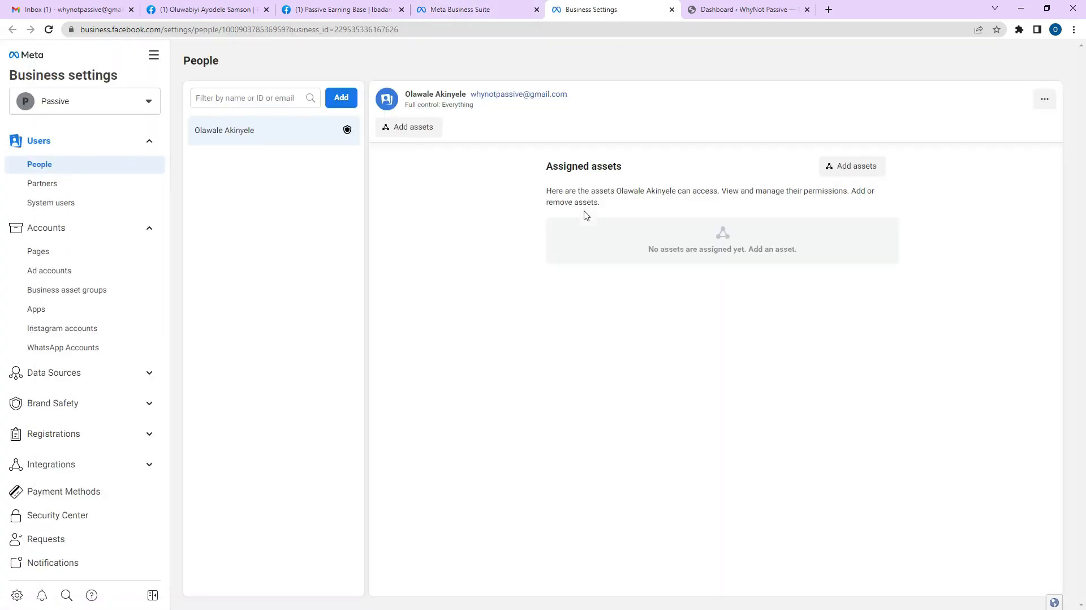
pyautogui.click(469, 13)
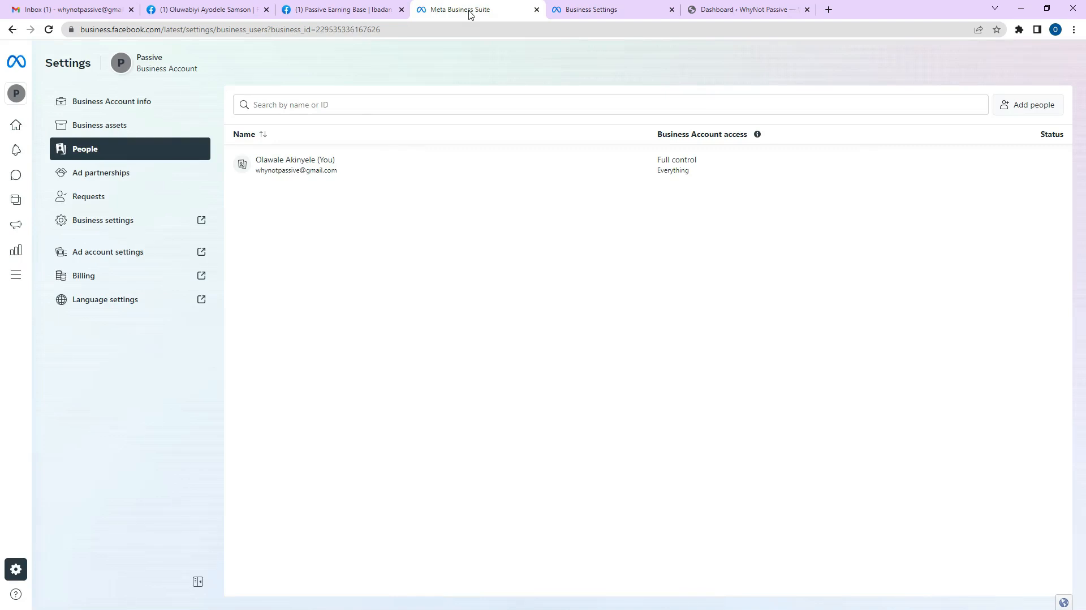
pyautogui.click(208, 9)
pyautogui.click(314, 8)
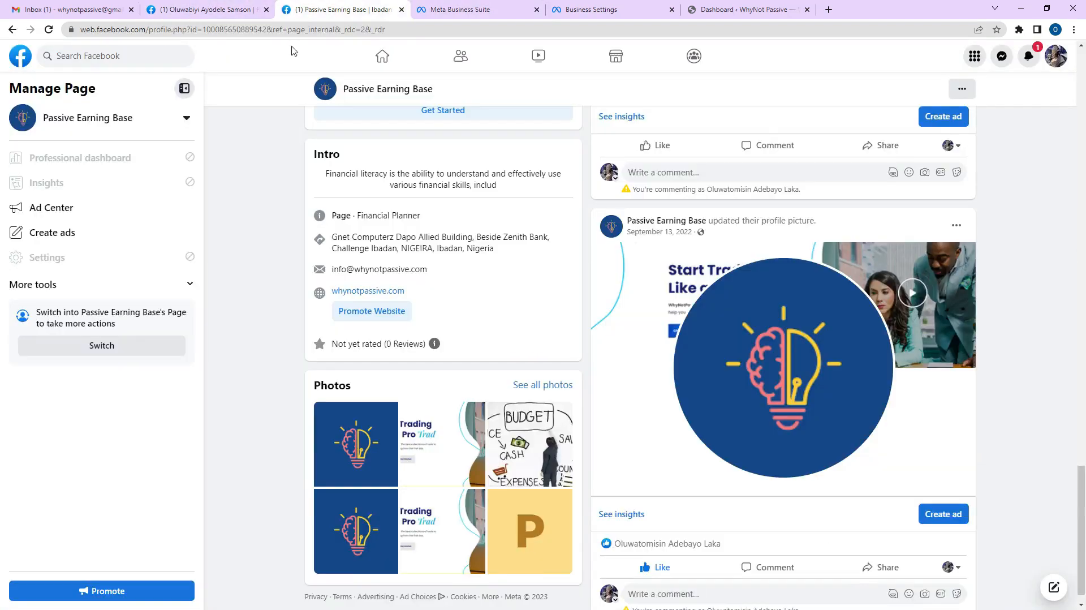
# Return to the Facebook home feed and open Ads Manager from the expanded shortcuts list.
pyautogui.click(243, 10)
pyautogui.click(385, 56)
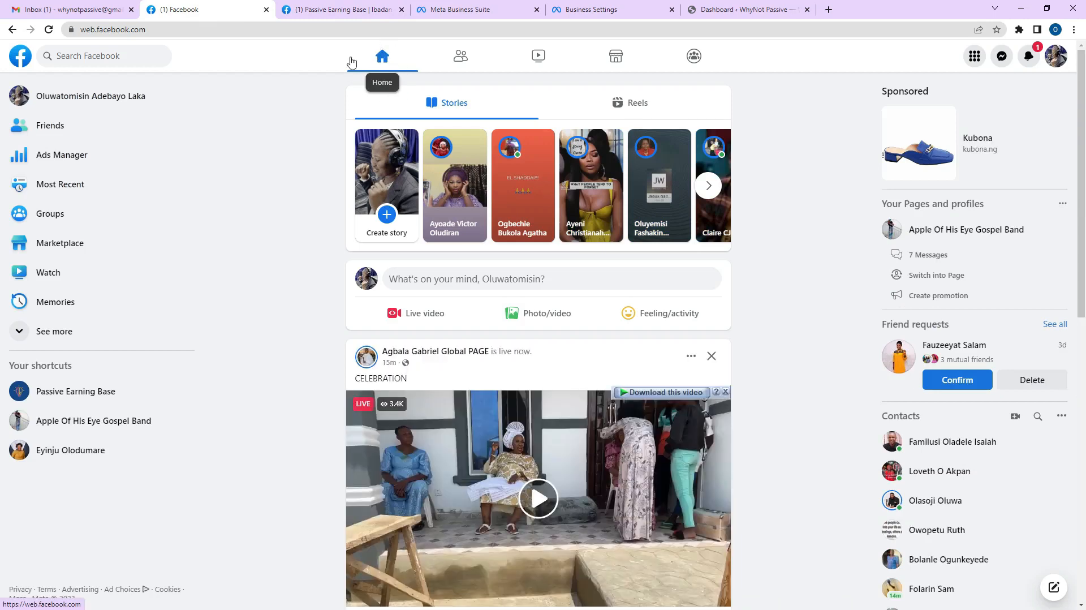
pyautogui.click(382, 57)
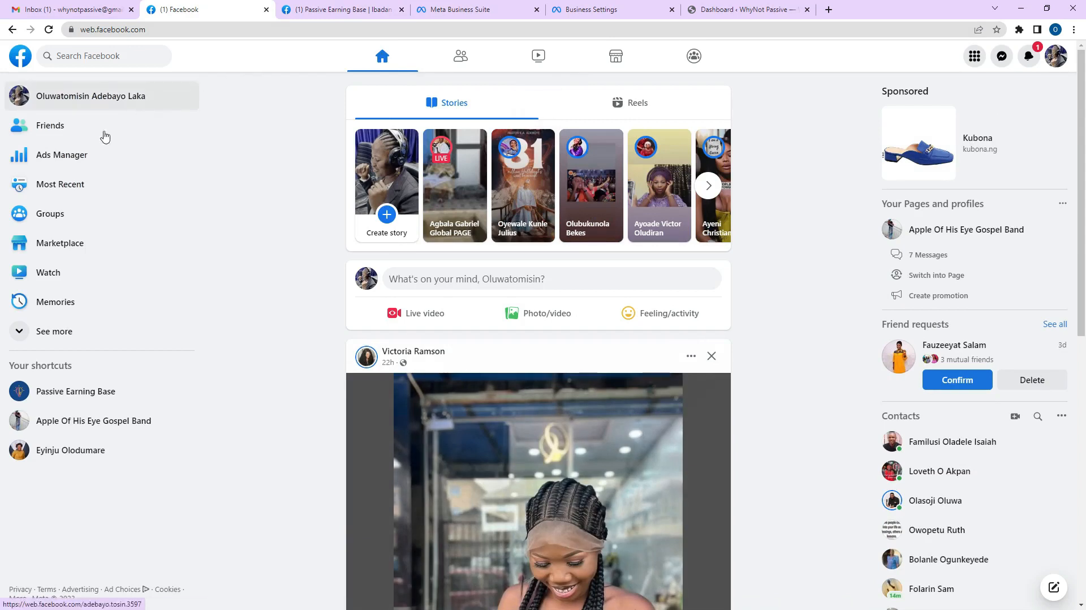
pyautogui.click(56, 336)
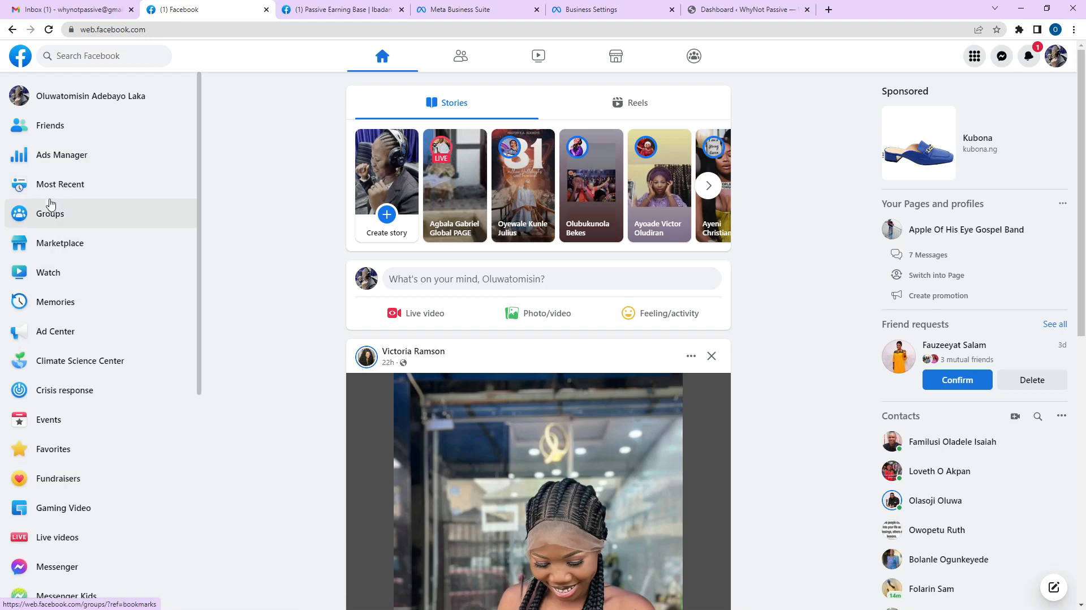
pyautogui.click(67, 158)
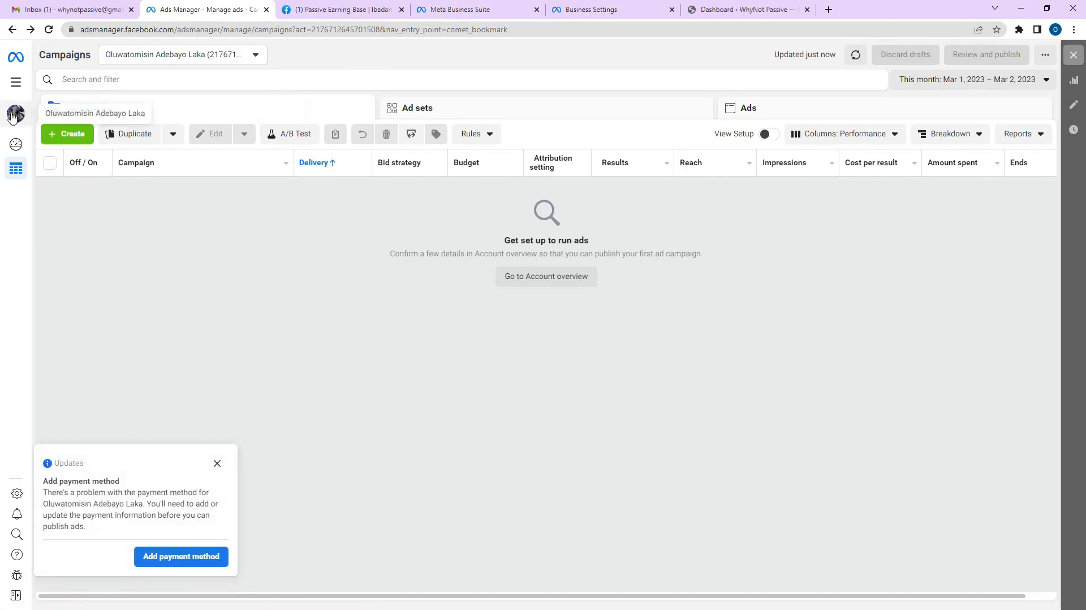
# From the Ads Manager account selector, open business settings for the Passive business account.
pyautogui.moveTo(20, 113)
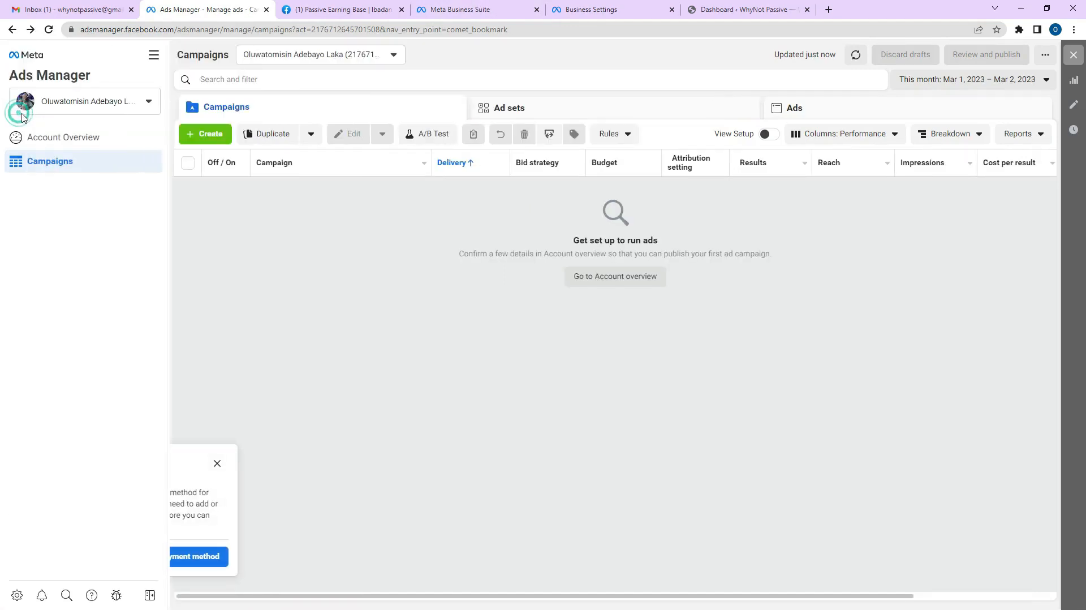
pyautogui.click(85, 103)
pyautogui.click(87, 102)
pyautogui.click(91, 101)
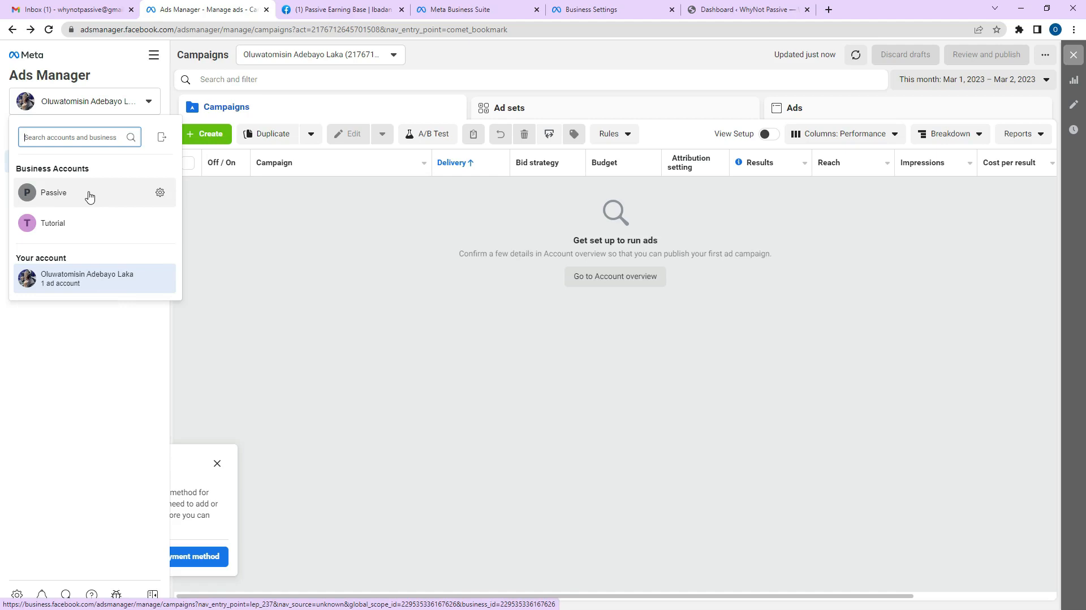
pyautogui.click(160, 193)
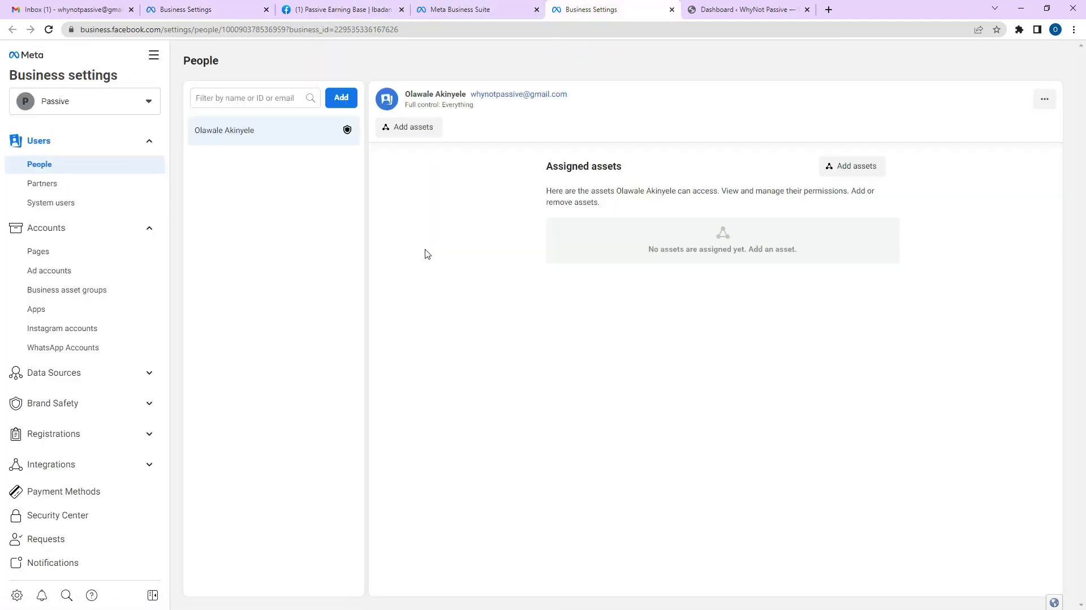
pyautogui.click(175, 8)
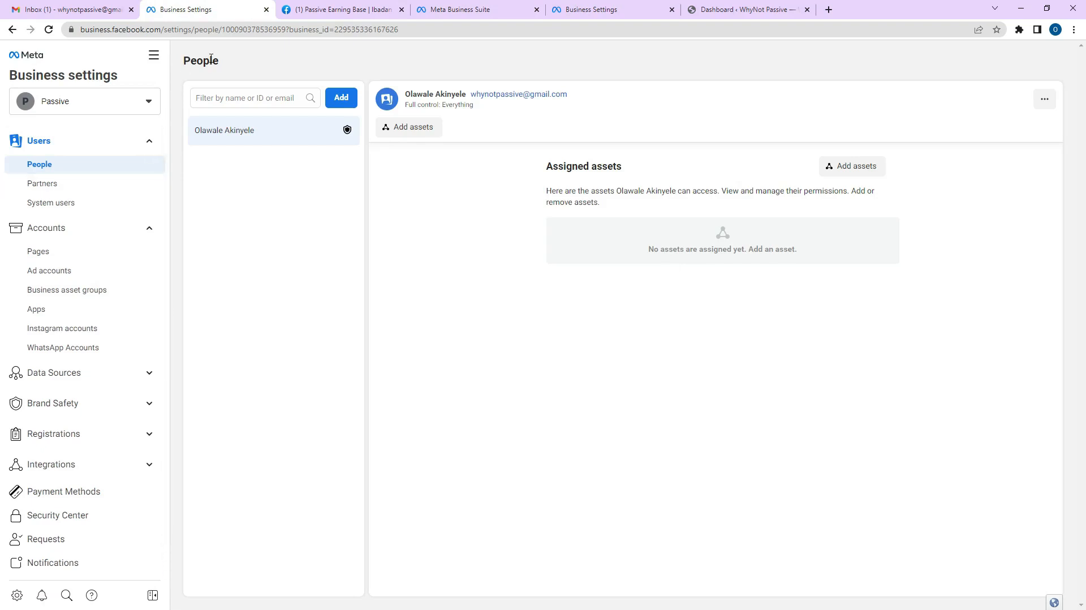
pyautogui.click(304, 5)
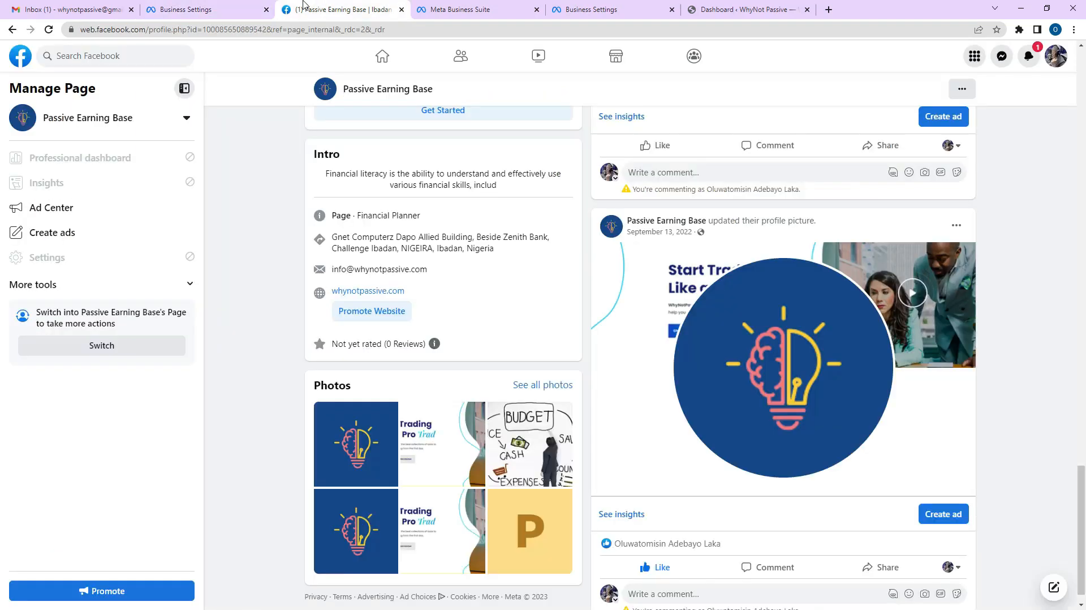
pyautogui.click(376, 55)
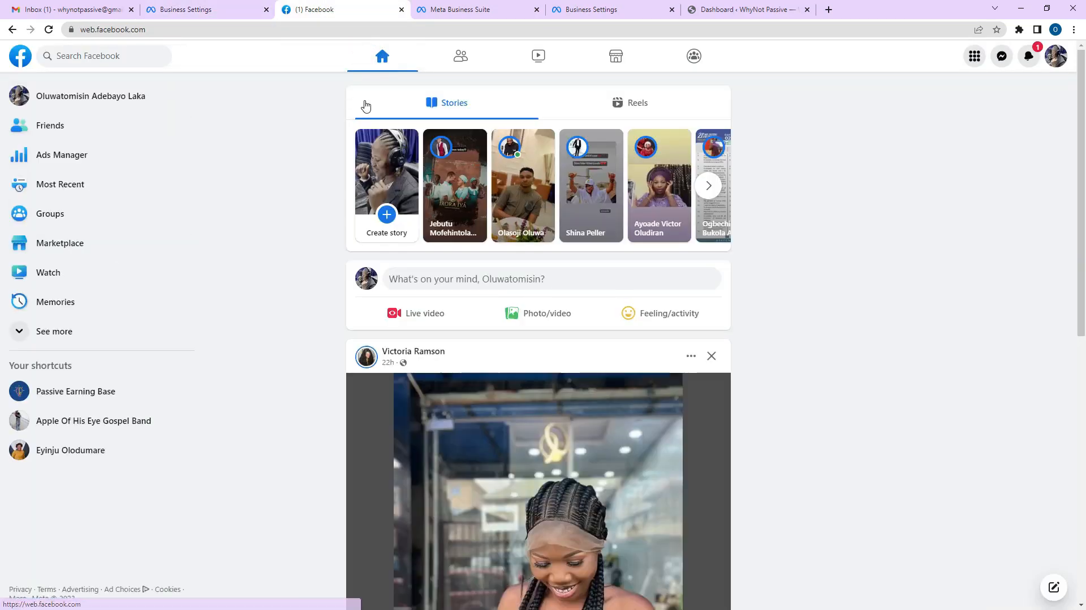
pyautogui.moveTo(369, 10); pyautogui.dragTo(243, 9)
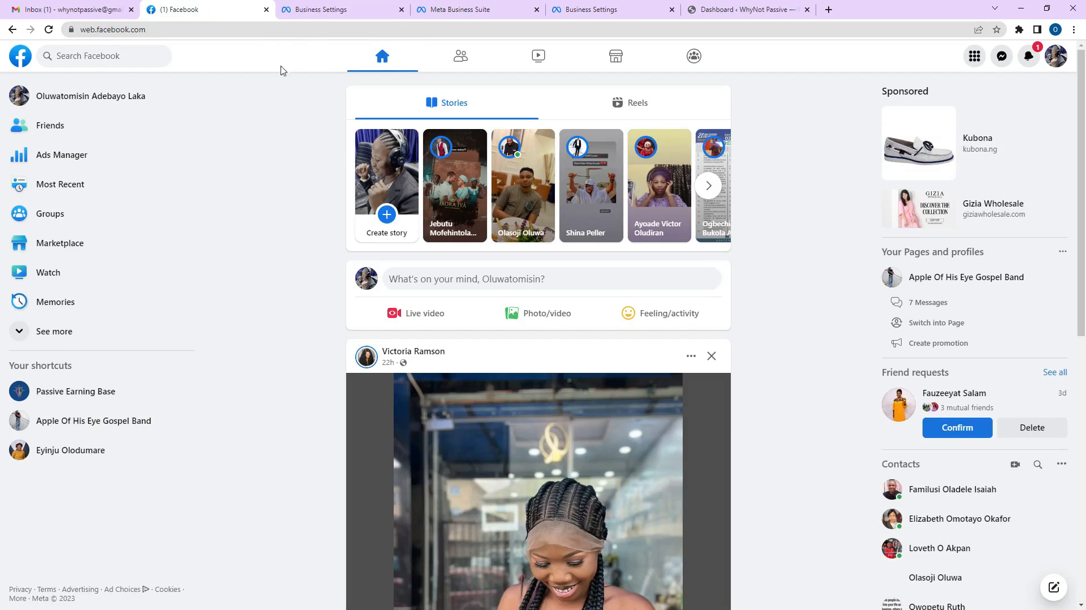
pyautogui.click(307, 6)
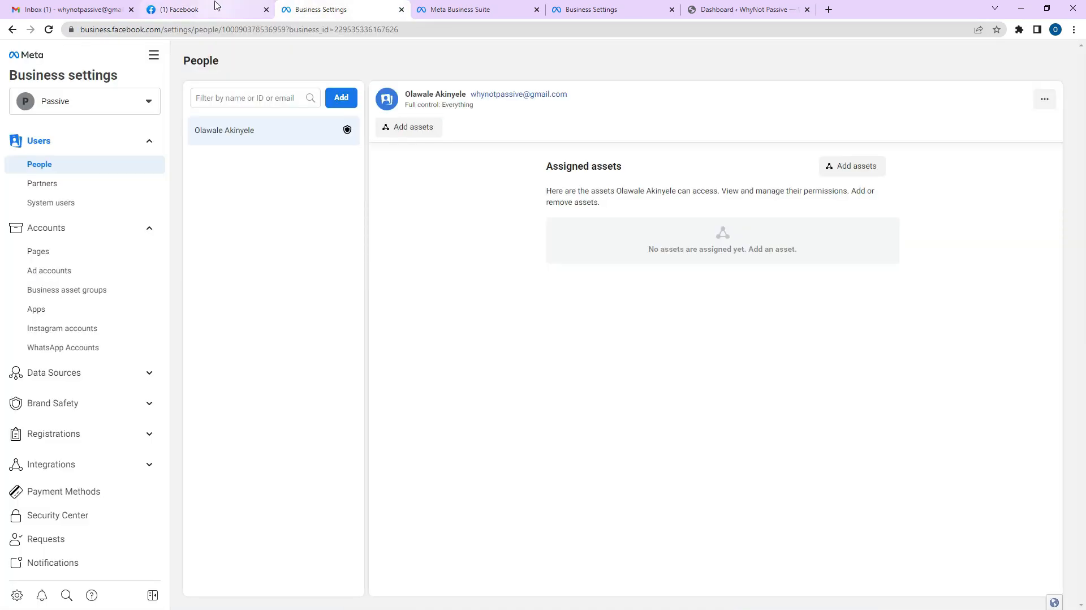
pyautogui.click(557, 5)
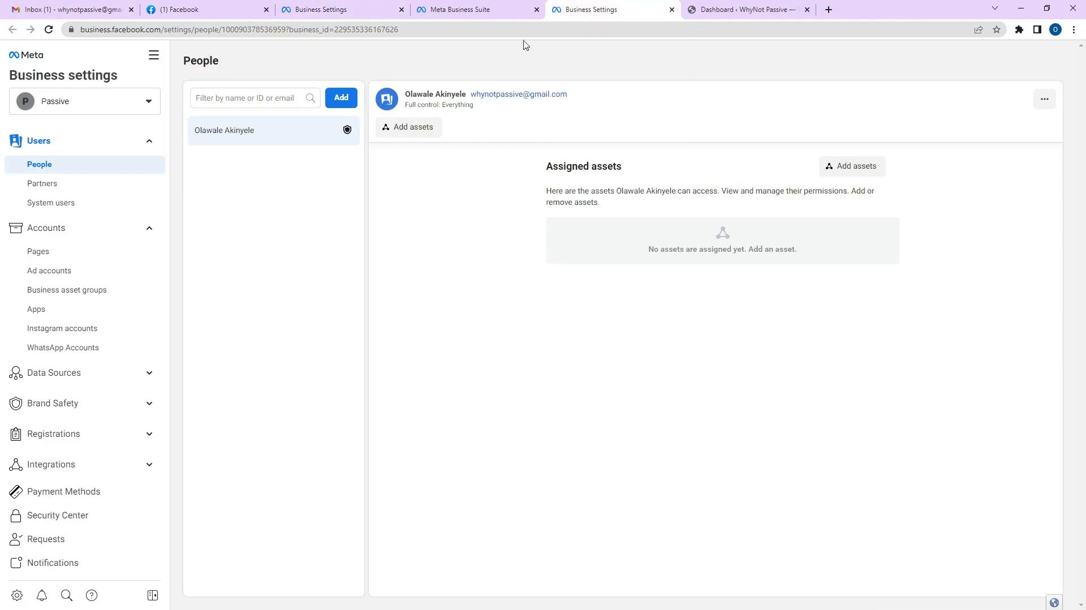
pyautogui.click(216, 5)
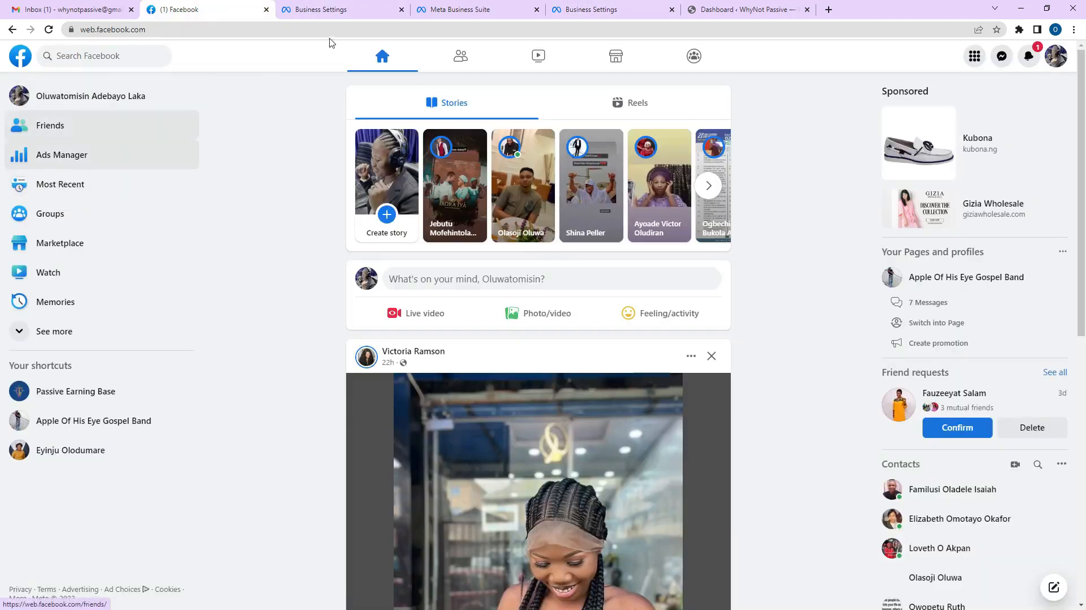
pyautogui.click(451, 8)
pyautogui.click(571, 8)
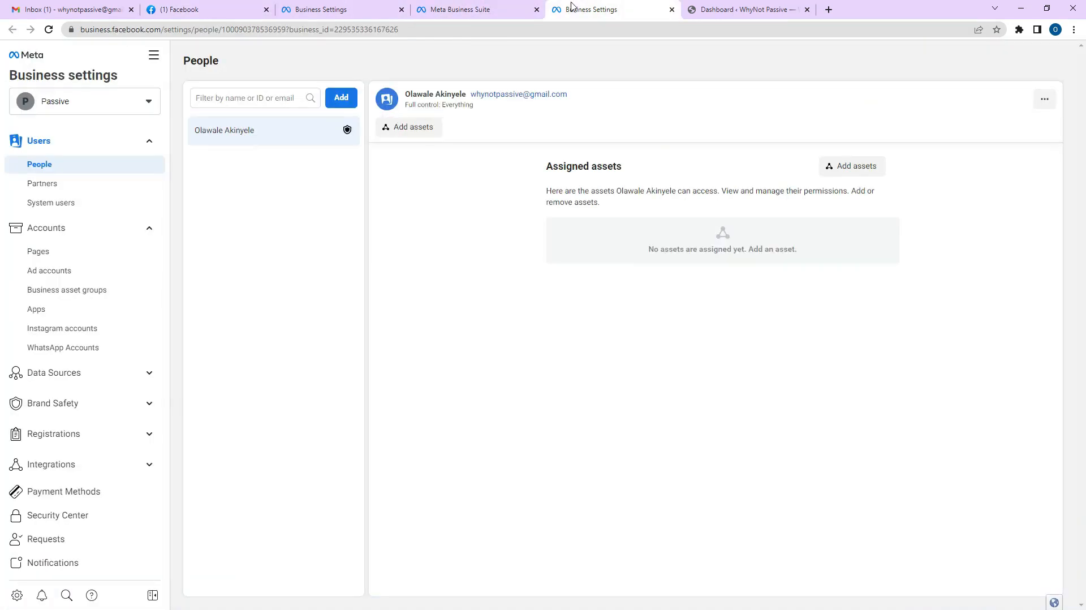
pyautogui.click(325, 10)
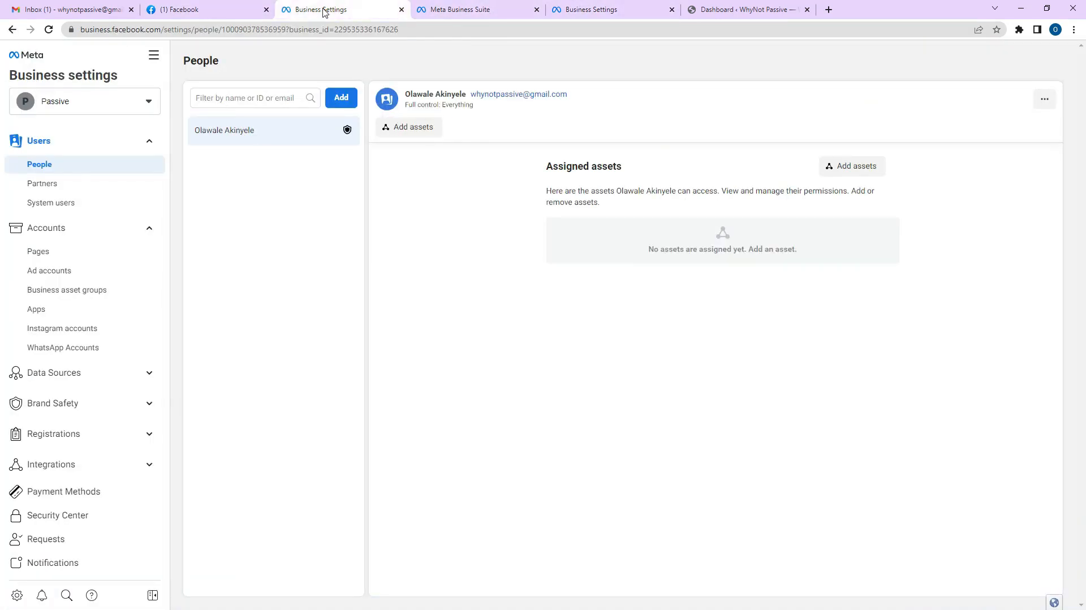
pyautogui.click(584, 8)
pyautogui.click(291, 14)
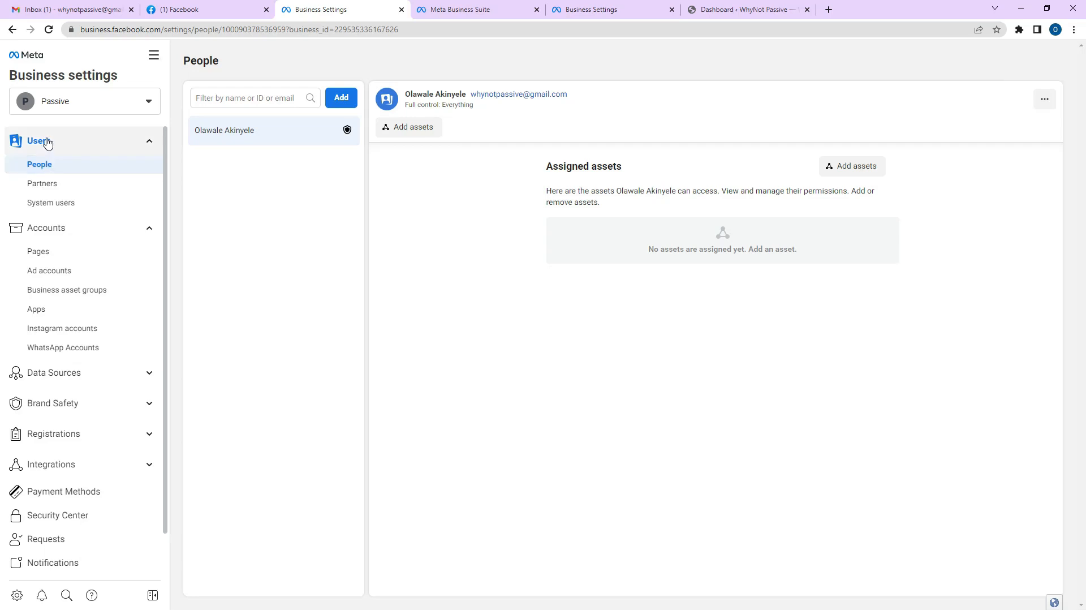
# Search 'pass' and add the existing Passive Earning Base Page to the Passive business.
pyautogui.click(47, 253)
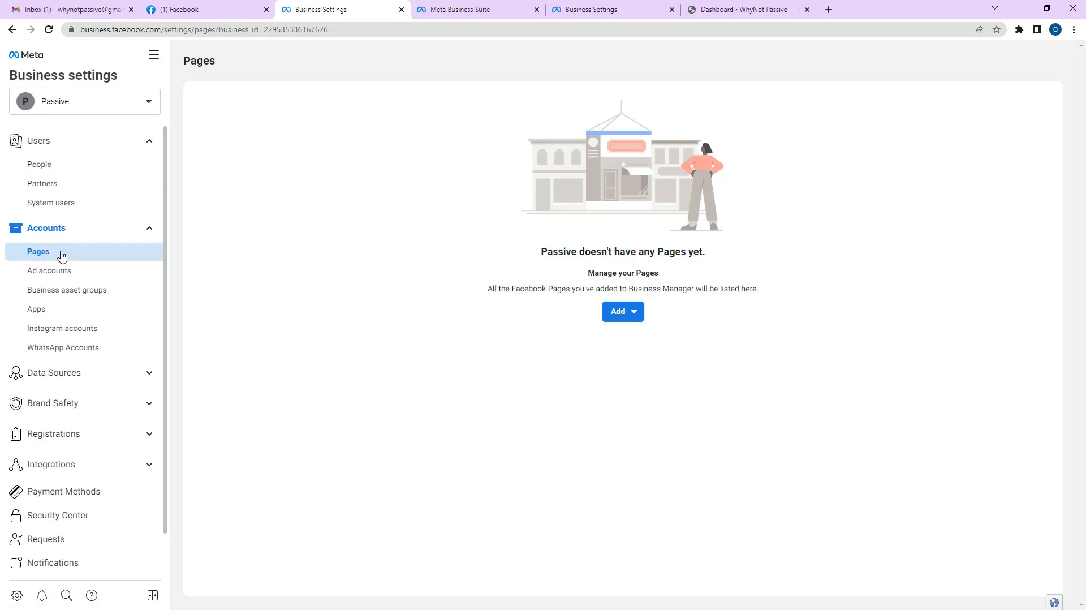
pyautogui.click(639, 318)
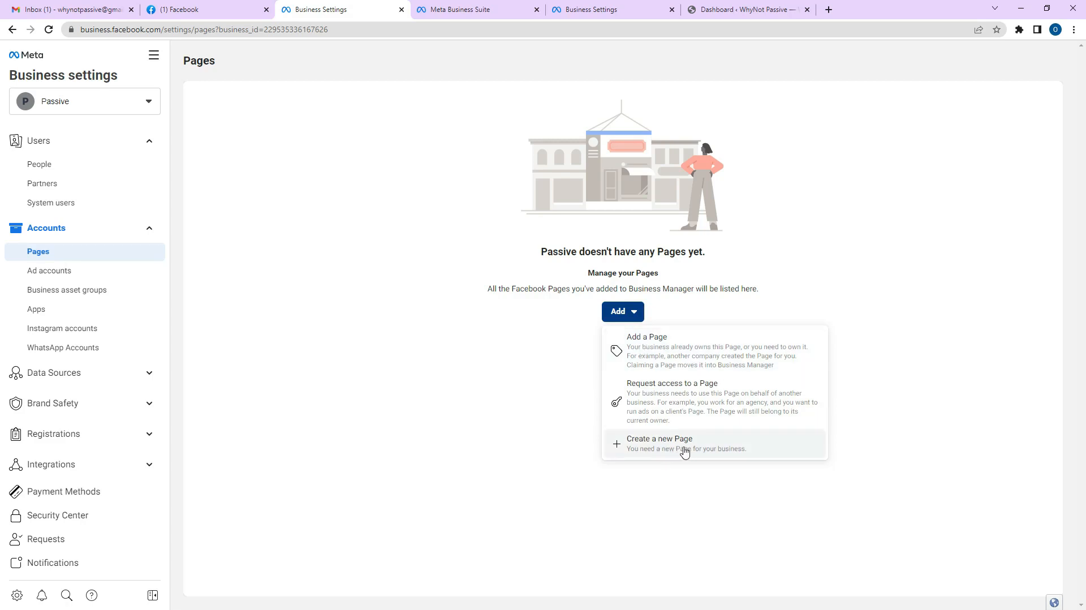
pyautogui.click(695, 354)
pyautogui.click(556, 271)
pyautogui.write('pass')
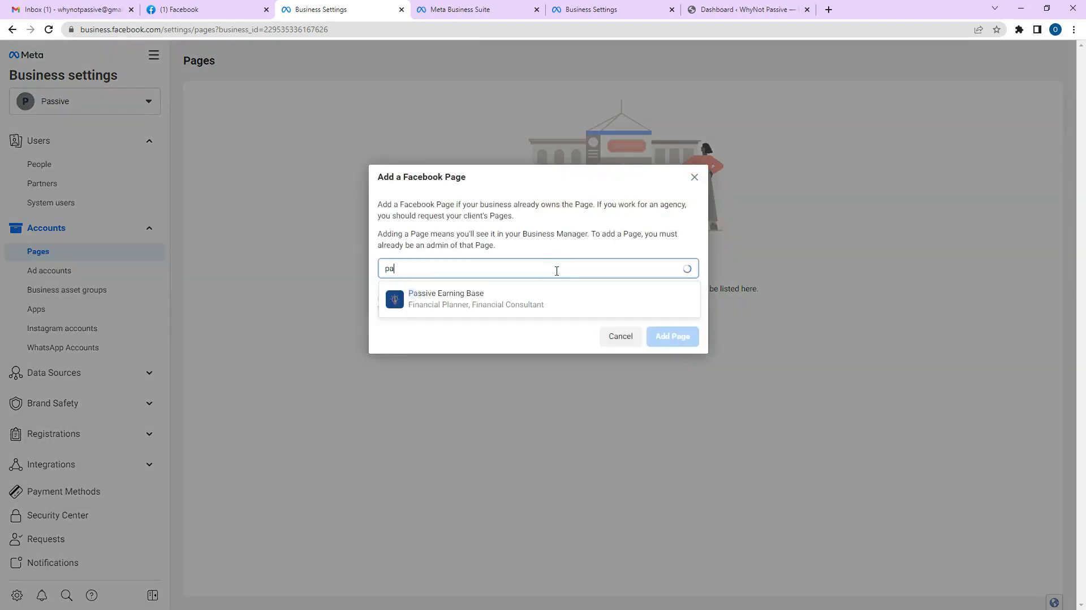
pyautogui.click(479, 296)
pyautogui.click(509, 295)
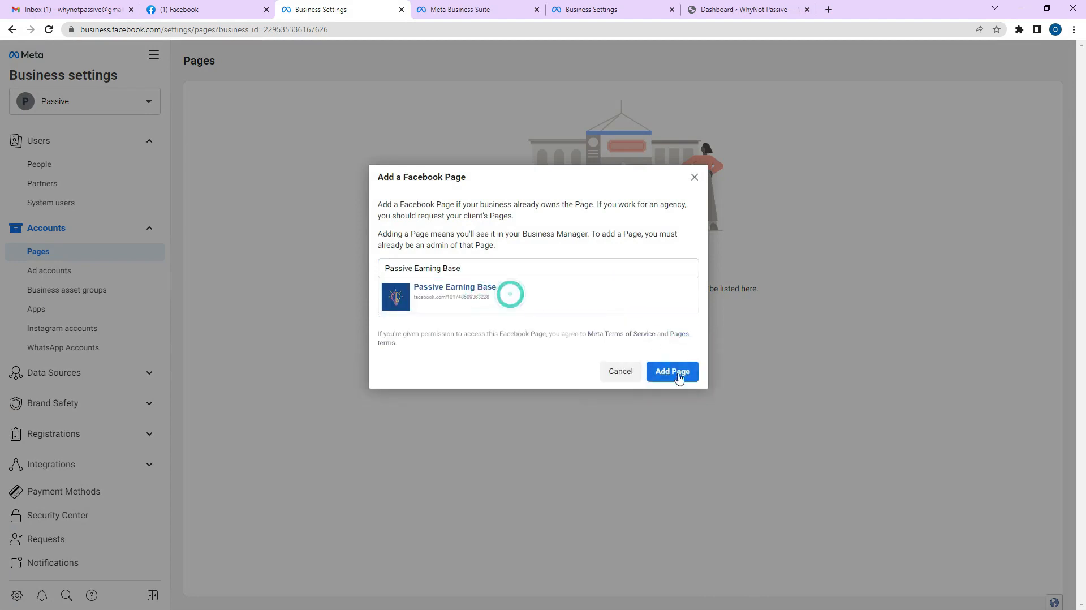
pyautogui.click(674, 368)
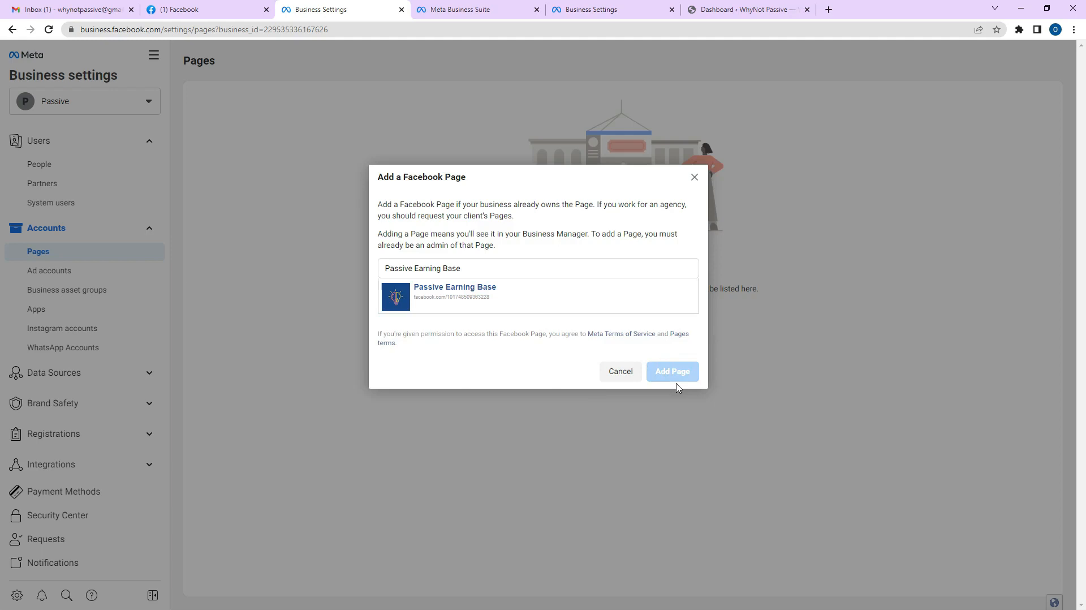
pyautogui.click(546, 298)
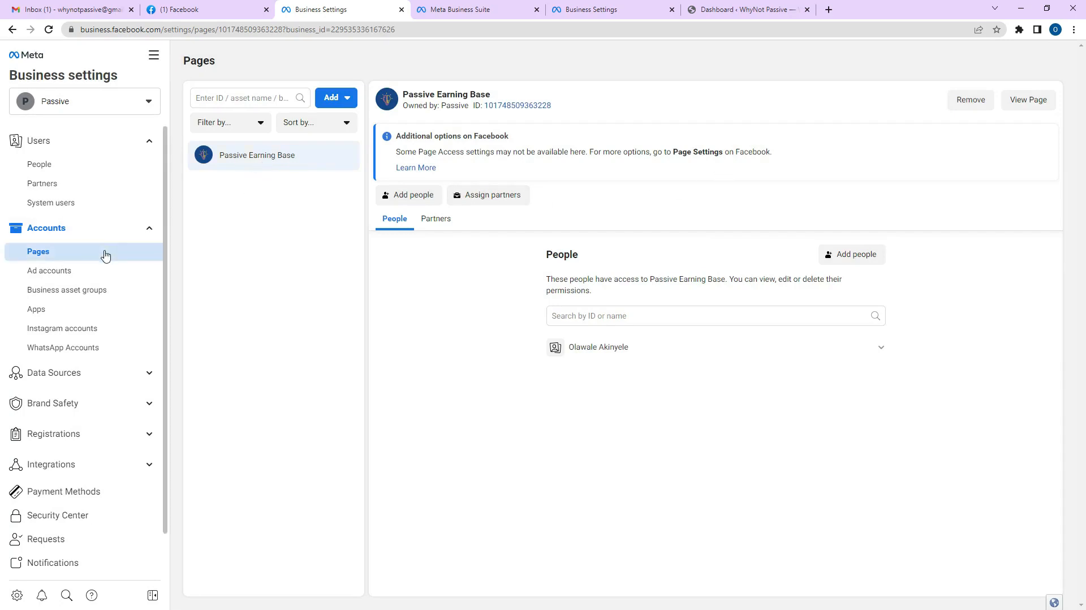
# Go to the Ad accounts page and show the Add options for ad accounts.
pyautogui.click(86, 275)
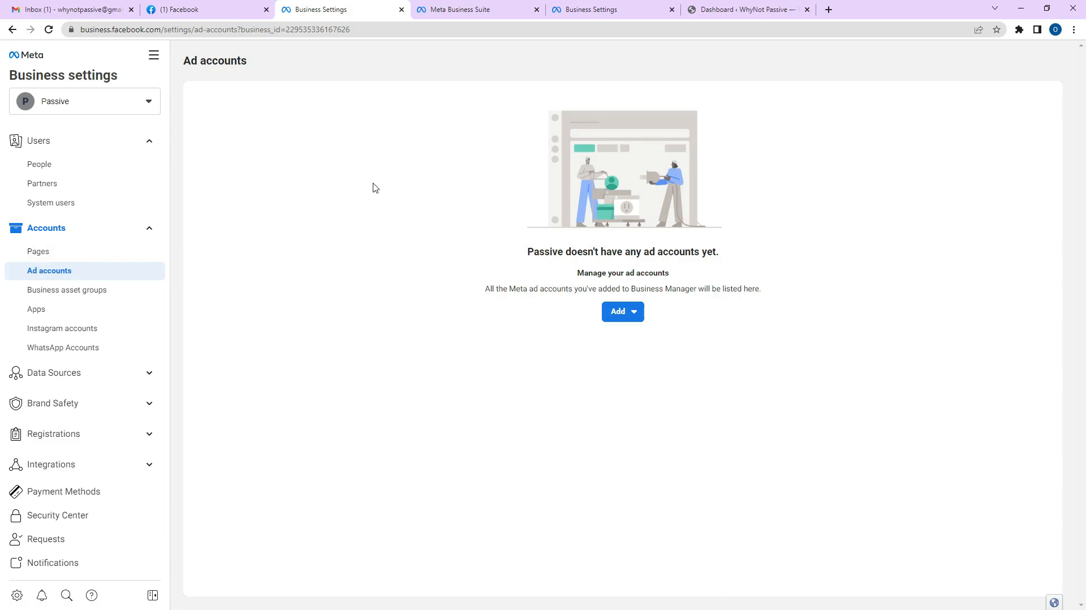
pyautogui.click(632, 311)
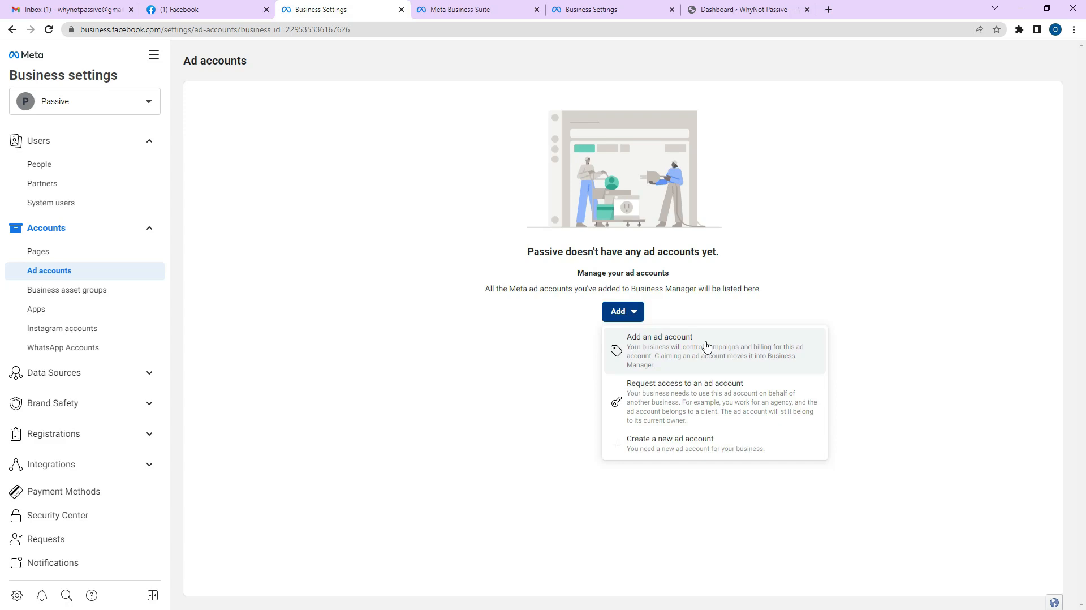
# Choose to create a new ad account and name it 'Passive Ads Account'.
pyautogui.click(683, 449)
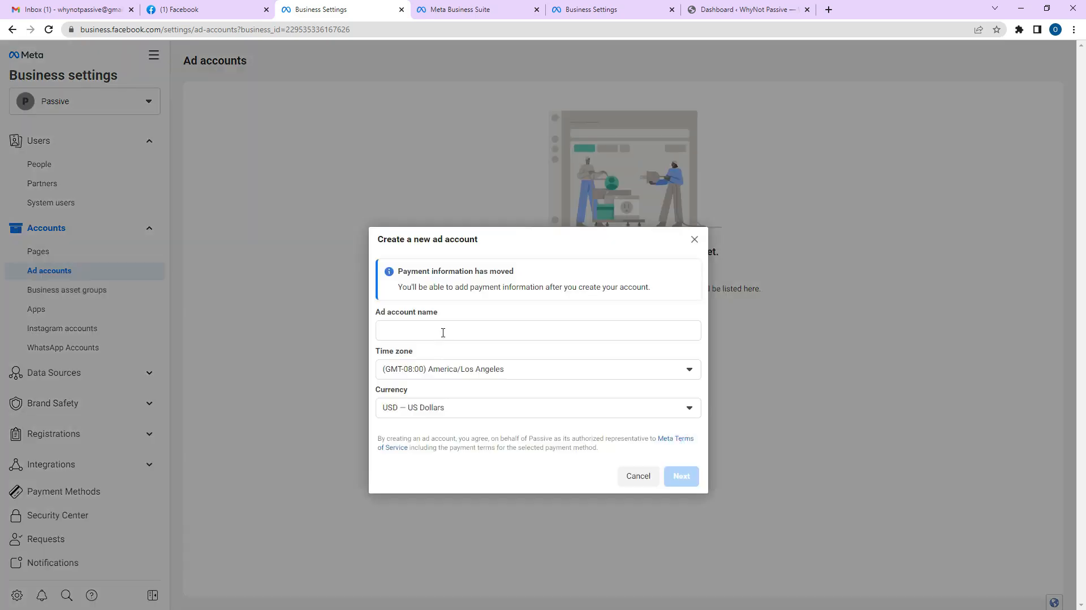
pyautogui.click(443, 330)
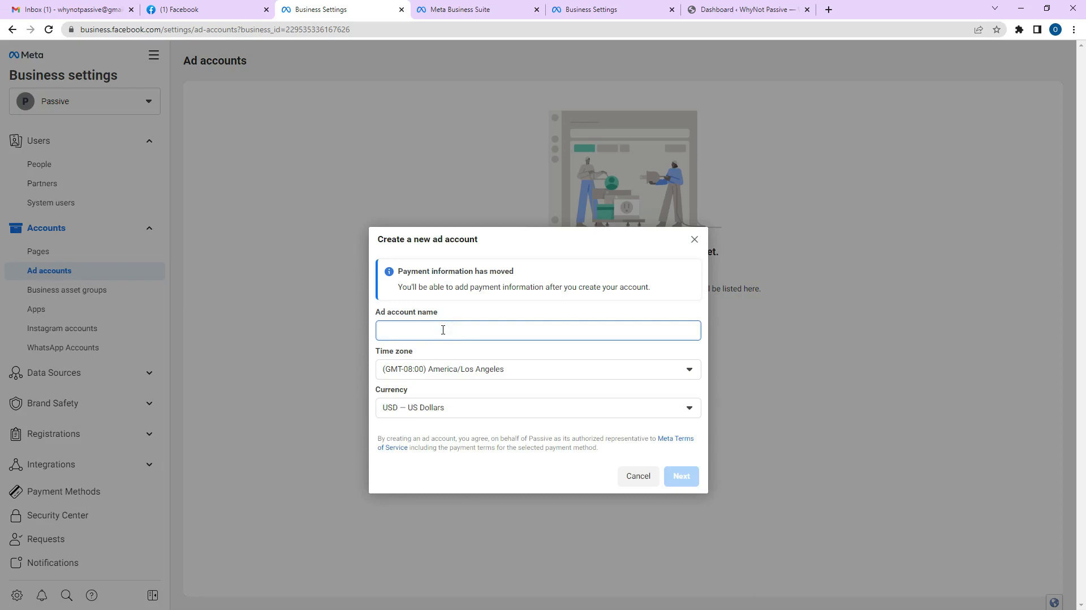
pyautogui.write('Passive Ads')
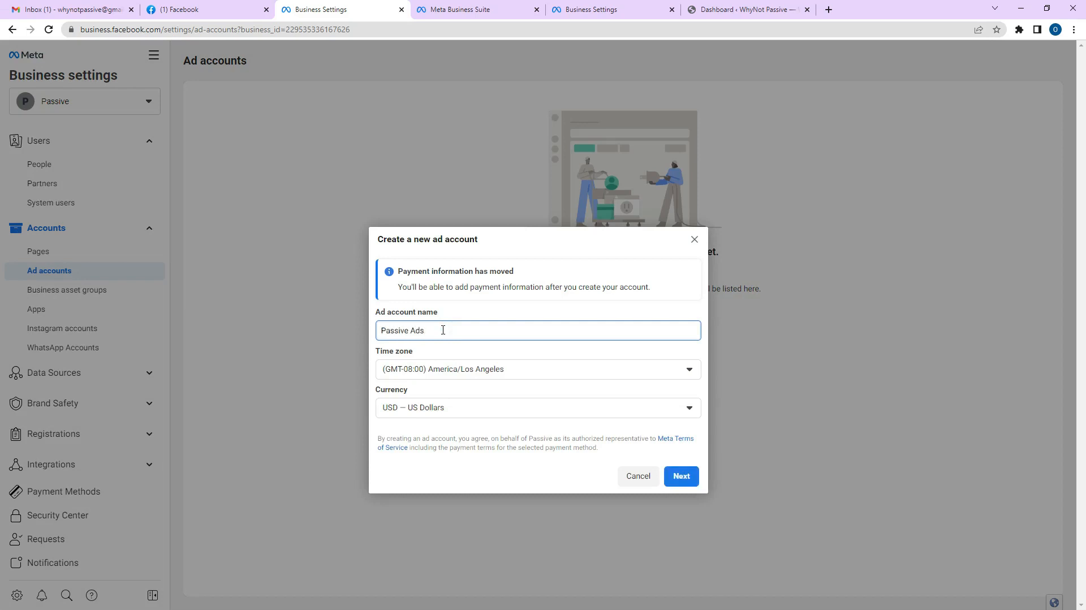
pyautogui.write(' Account')
# Set the new ad account's currency to NGN — Nigerian Naira.
pyautogui.click(534, 413)
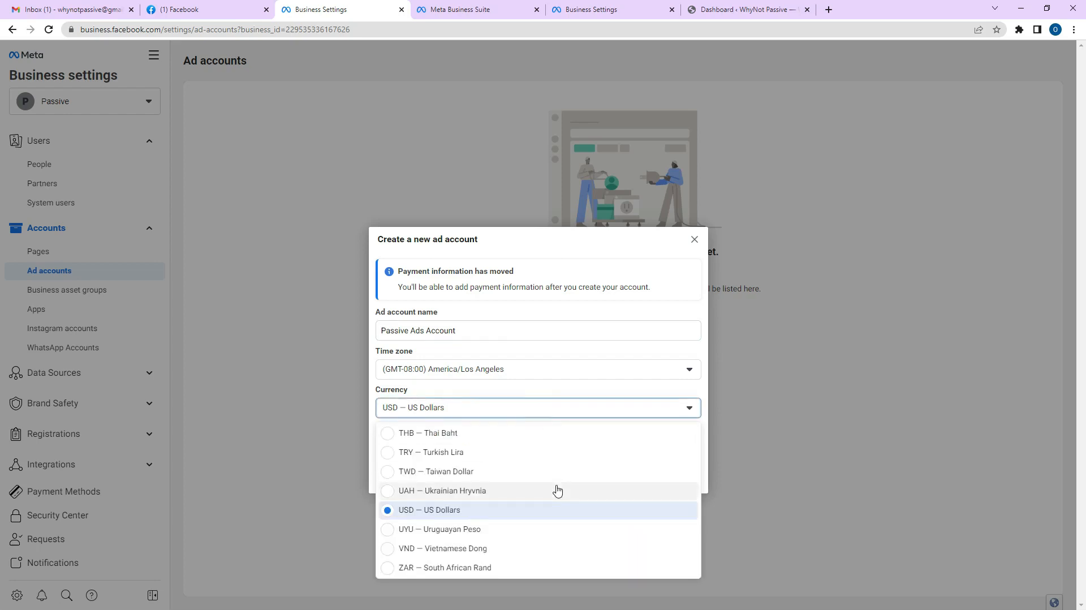
pyautogui.scroll(5, 556, 490)
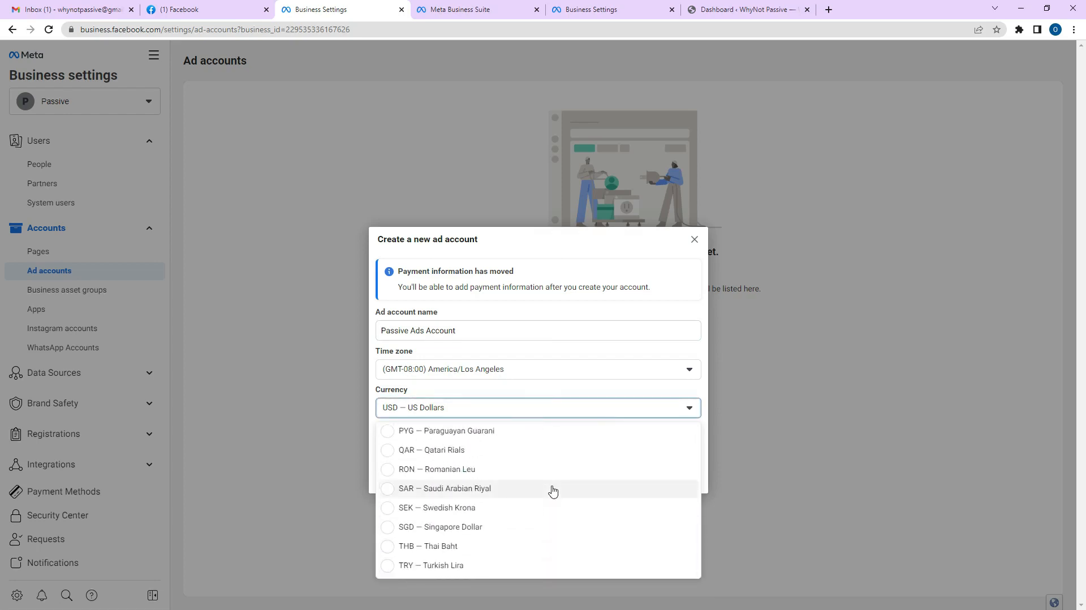
pyautogui.scroll(1, 535, 496)
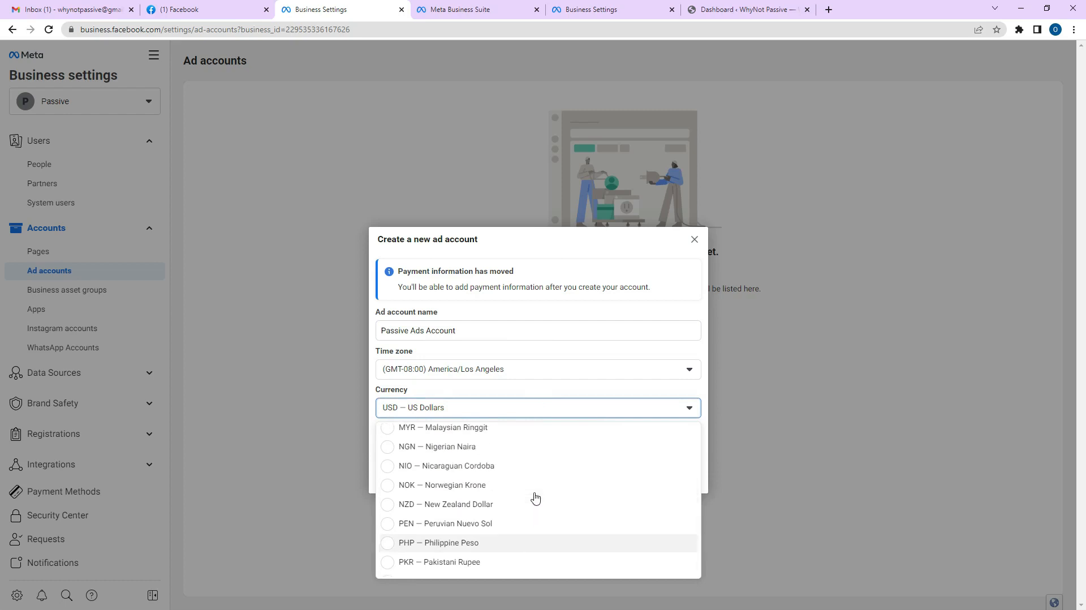
pyautogui.click(465, 447)
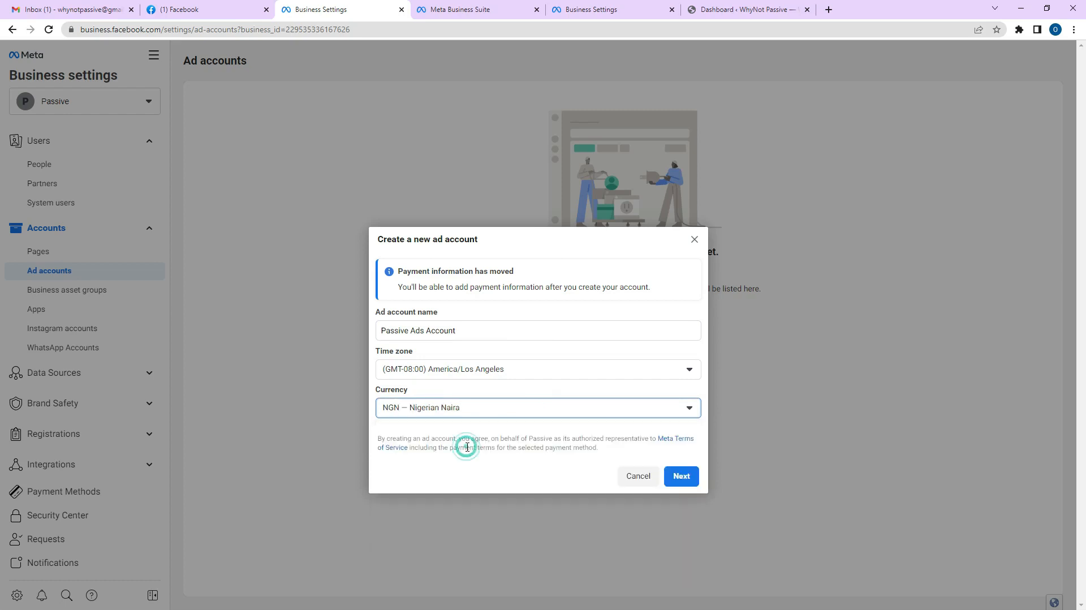
# Set the time zone to (GMT+01:00) Africa/Lagos and continue to the next setup step.
pyautogui.click(474, 369)
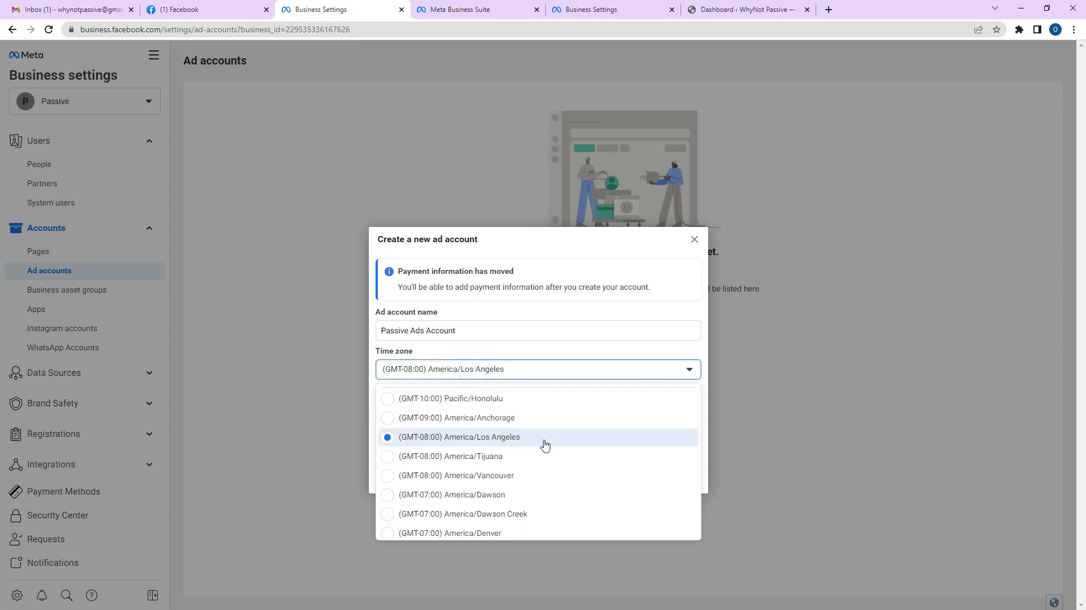
pyautogui.scroll(-2, 549, 466)
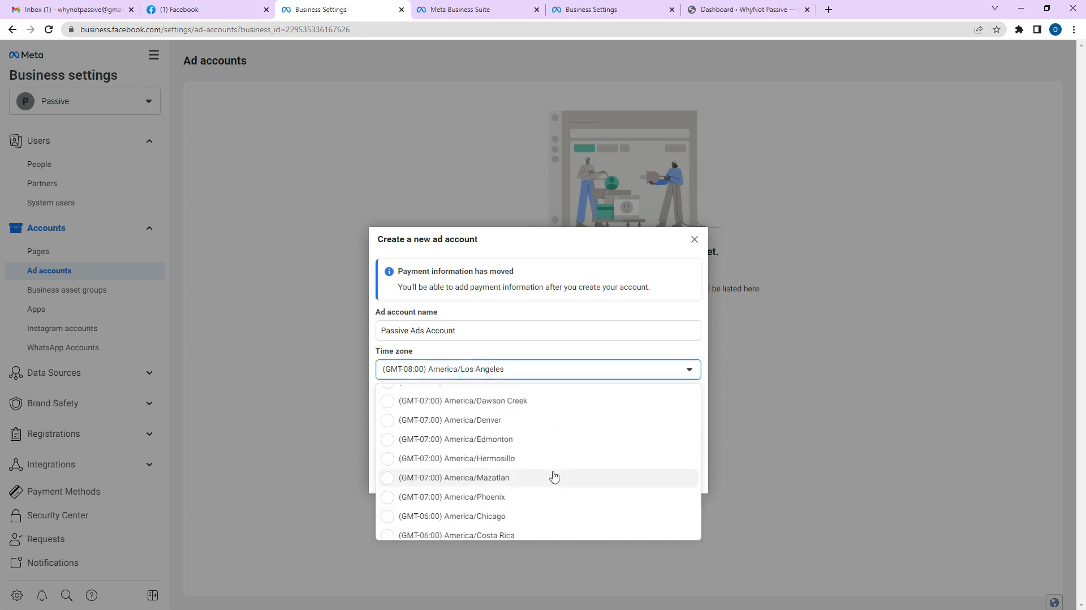
pyautogui.scroll(2, 549, 467)
pyautogui.scroll(-8, 553, 447)
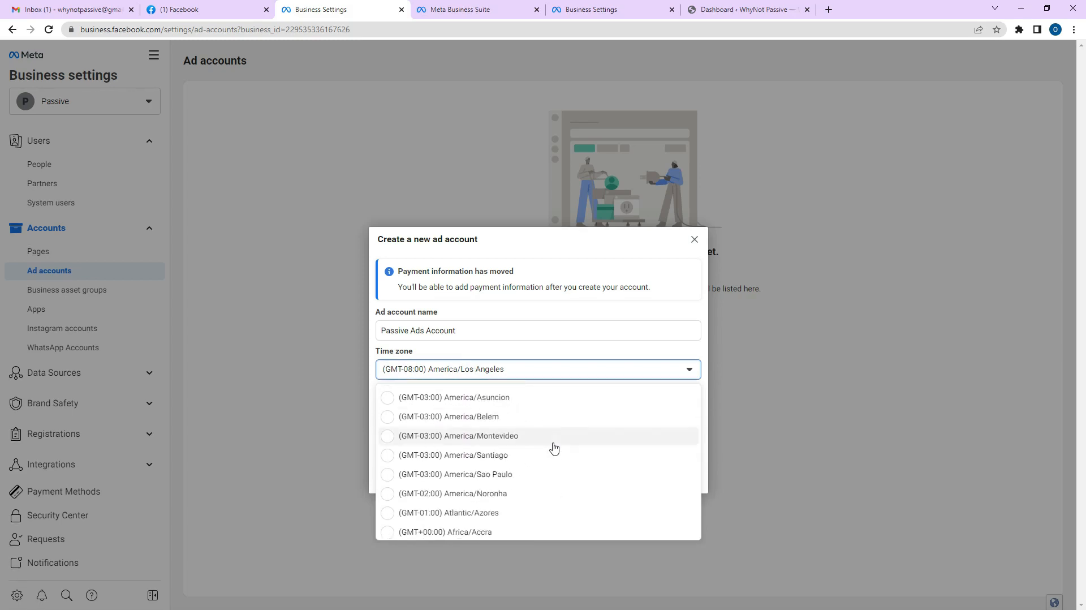
pyautogui.scroll(-2, 553, 448)
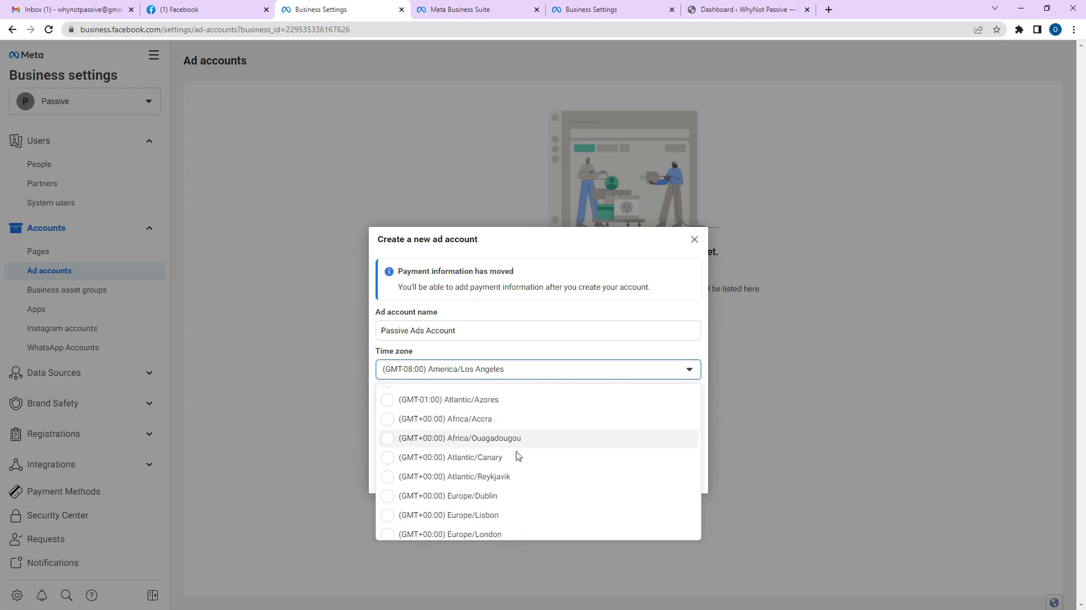
pyautogui.scroll(-2, 517, 481)
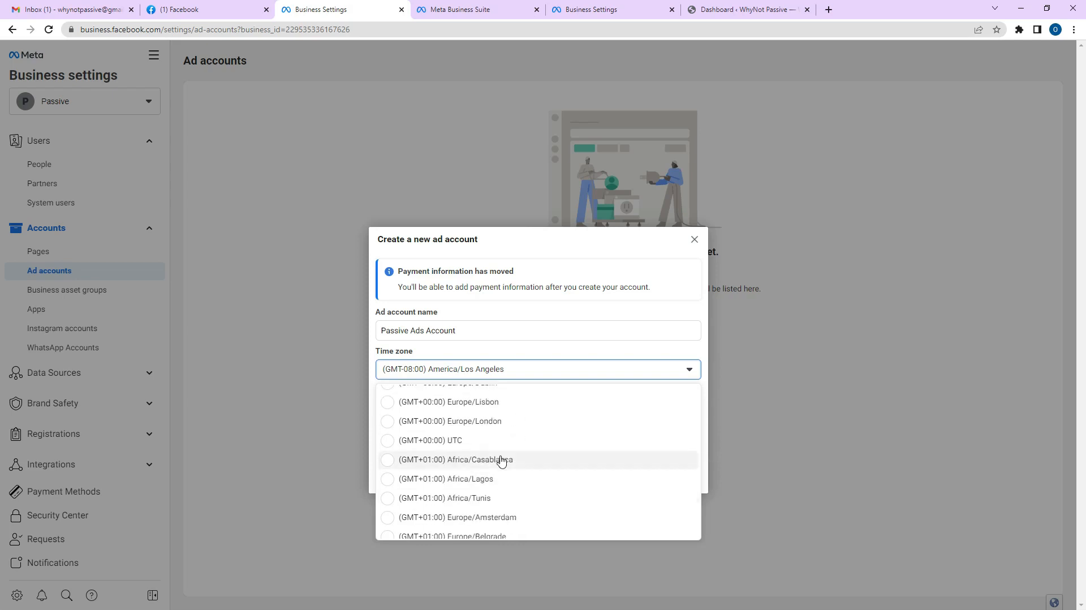
pyautogui.scroll(-1, 507, 431)
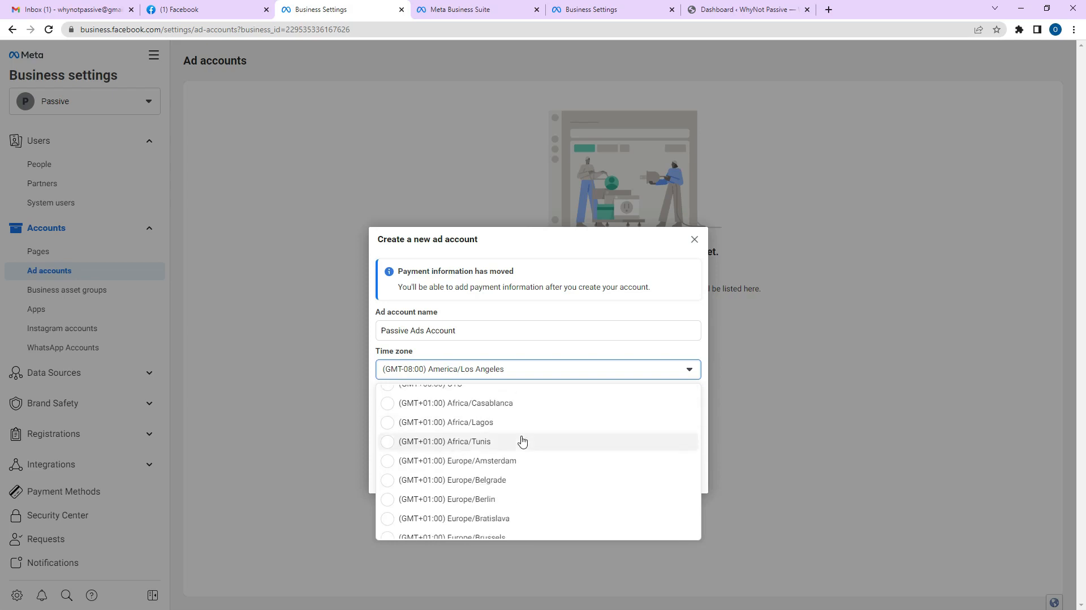
pyautogui.scroll(-1, 521, 453)
pyautogui.scroll(1, 523, 455)
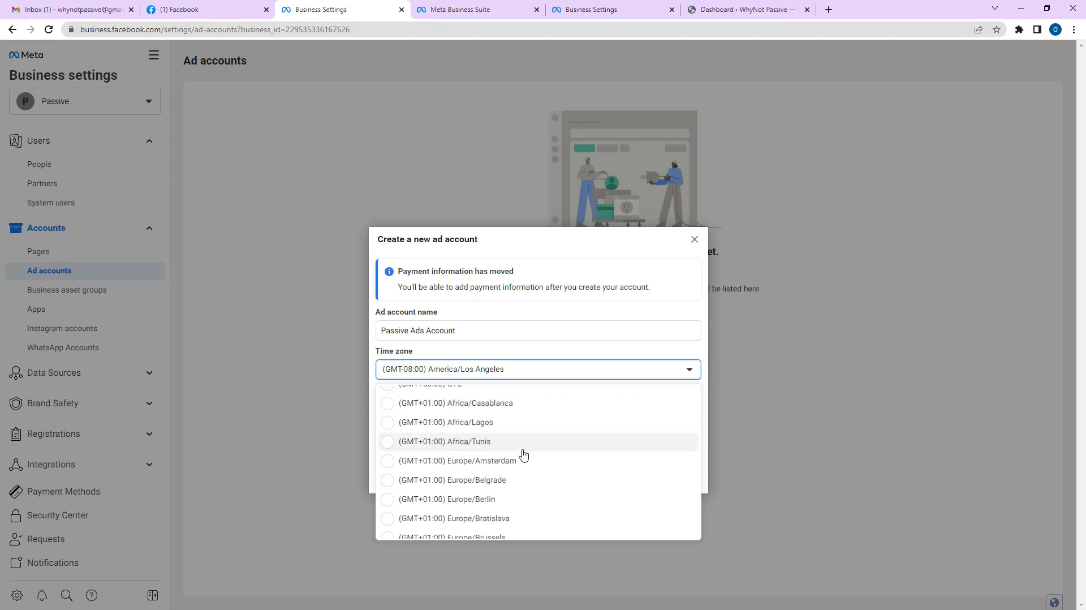
pyautogui.click(470, 423)
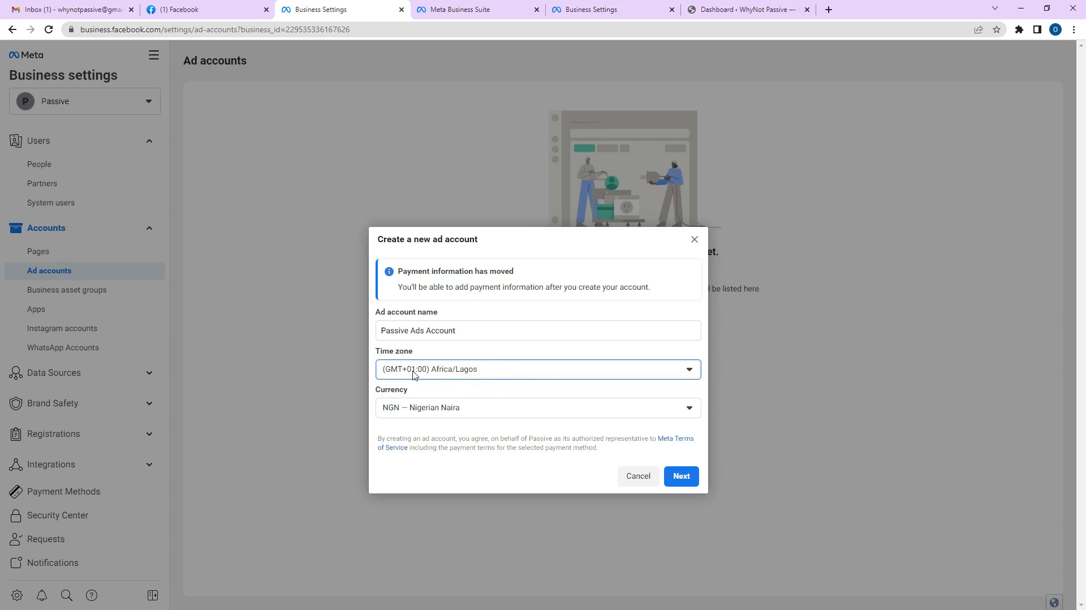
pyautogui.click(681, 476)
# Mark the ad account as used for the Passive business and create it.
pyautogui.click(681, 477)
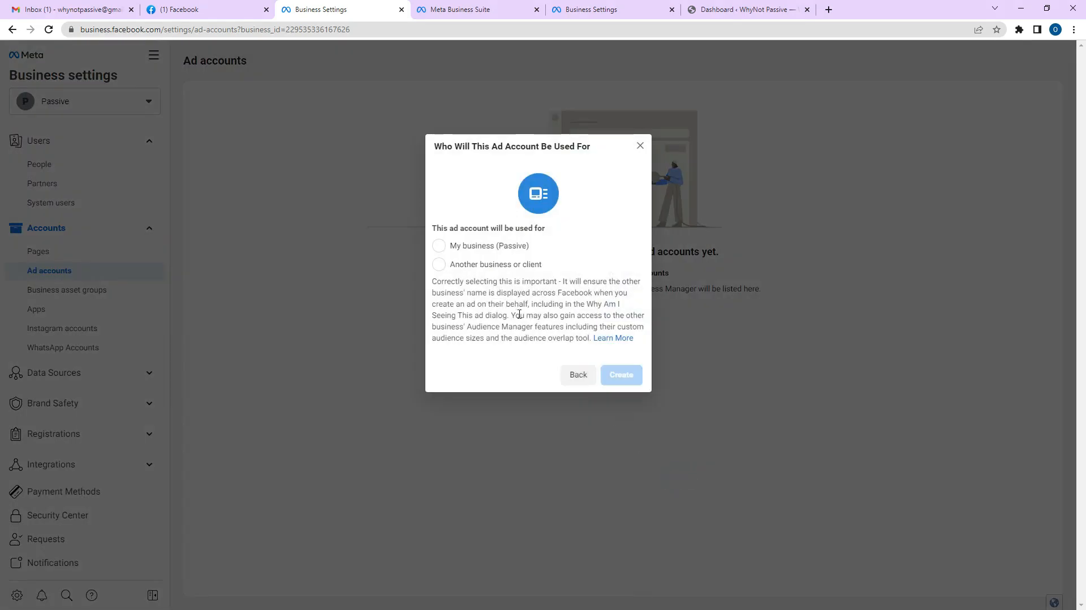
pyautogui.click(482, 246)
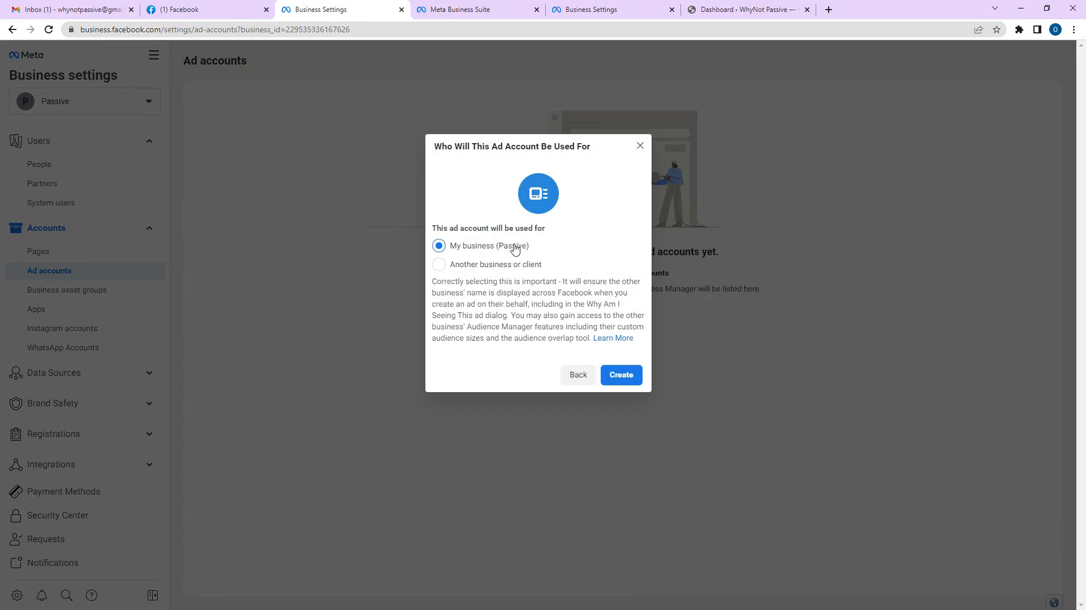
pyautogui.click(618, 373)
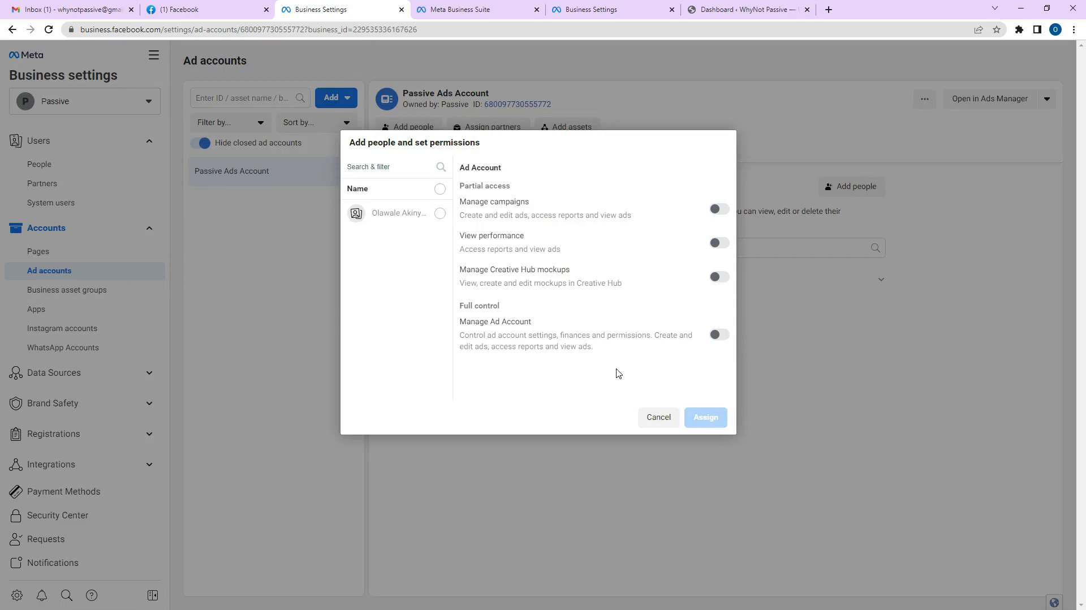
# Assign the selected team member full Manage Ad Account control of Passive Ads Account.
pyautogui.click(728, 210)
pyautogui.click(723, 338)
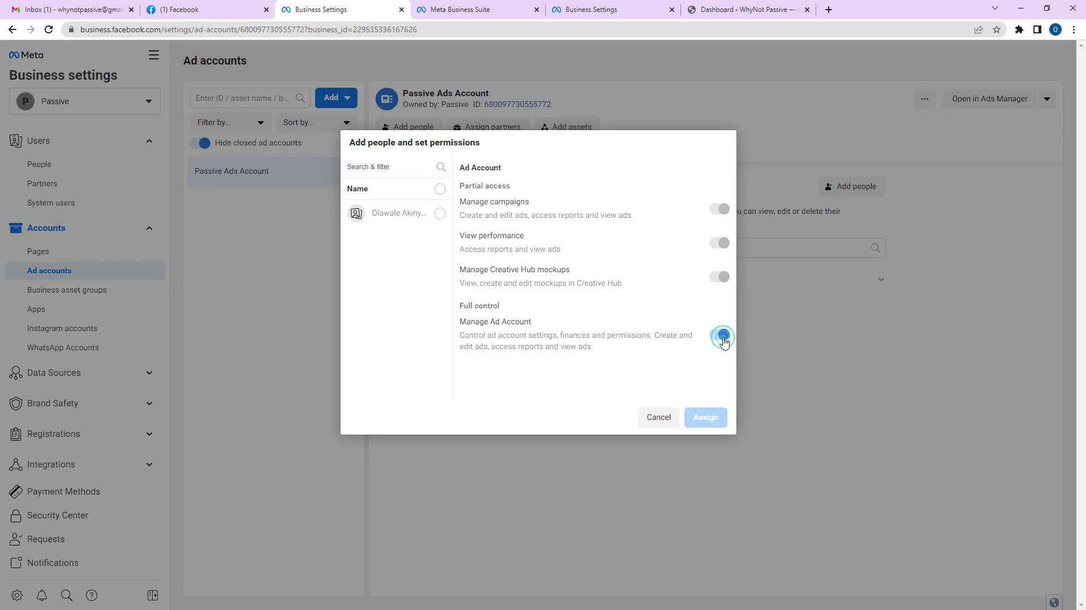
pyautogui.click(440, 215)
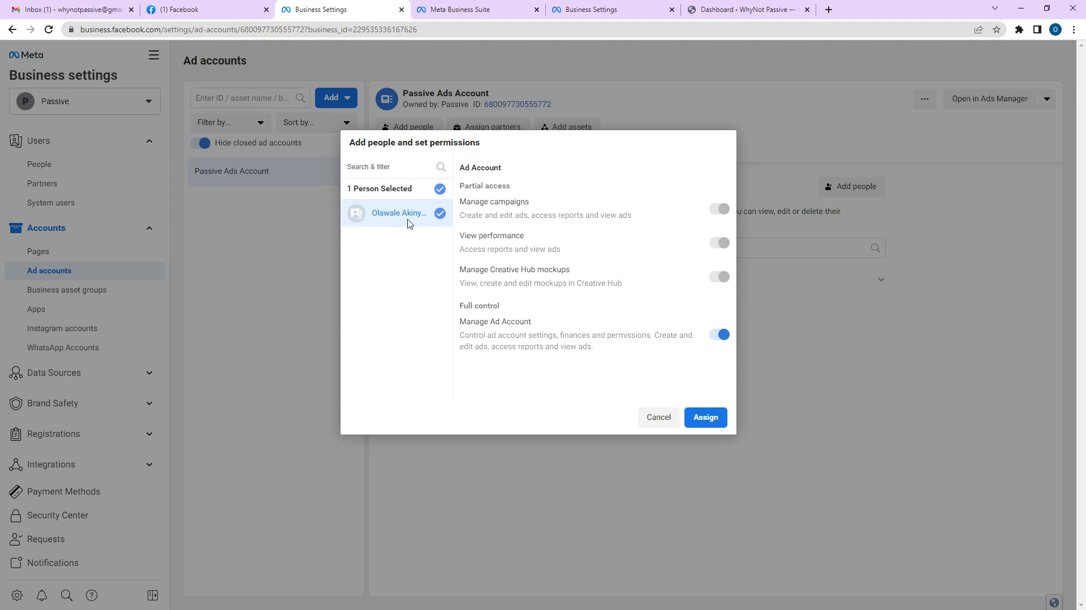
pyautogui.click(713, 417)
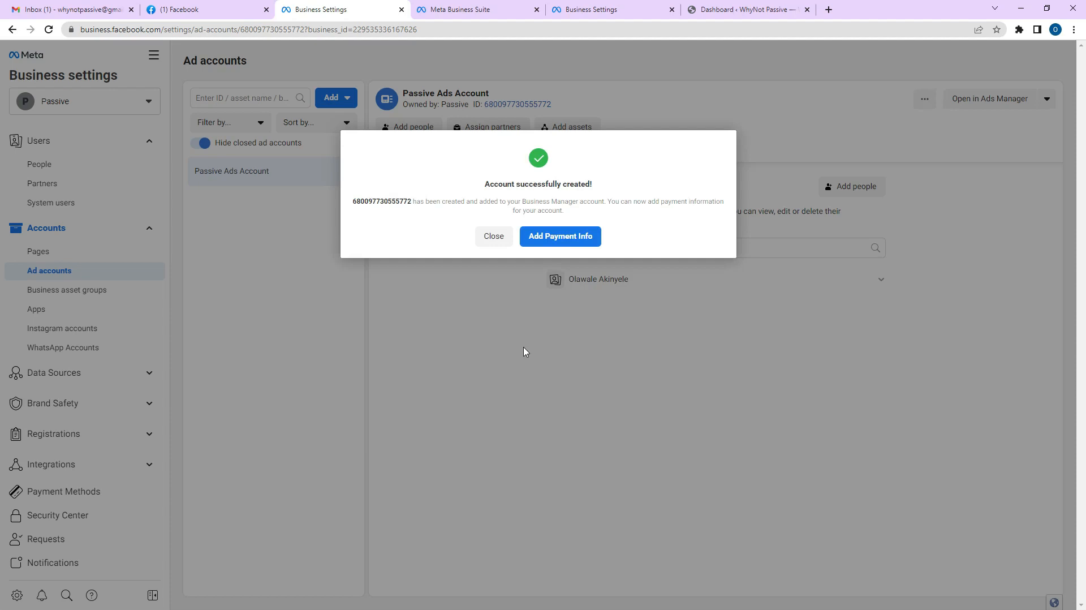
# Exit without adding payment, visit Business asset groups and Apps, then reach Instagram accounts.
pyautogui.click(502, 242)
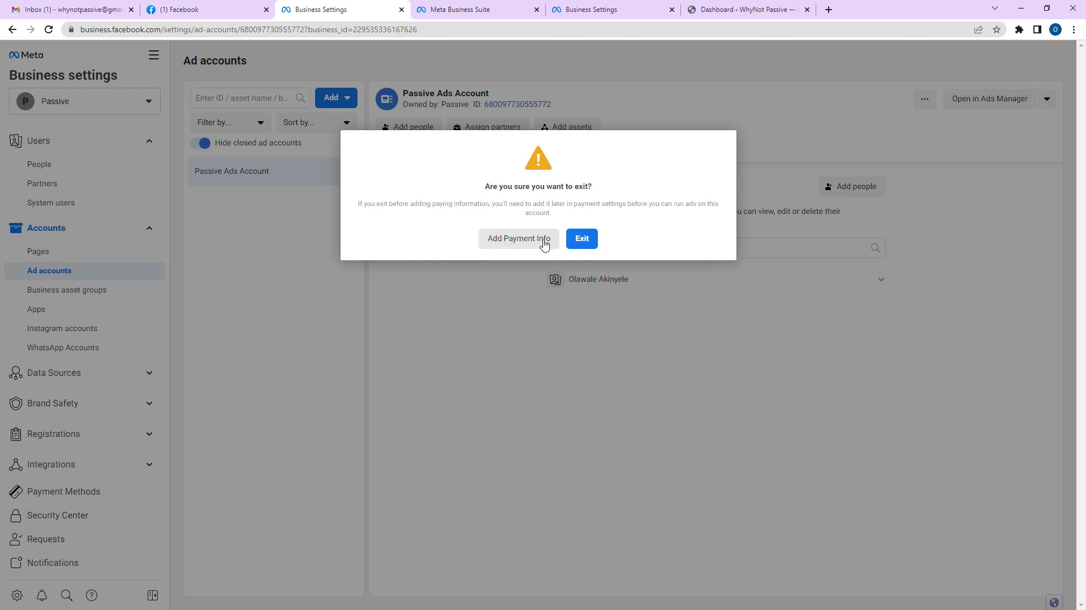
pyautogui.click(574, 242)
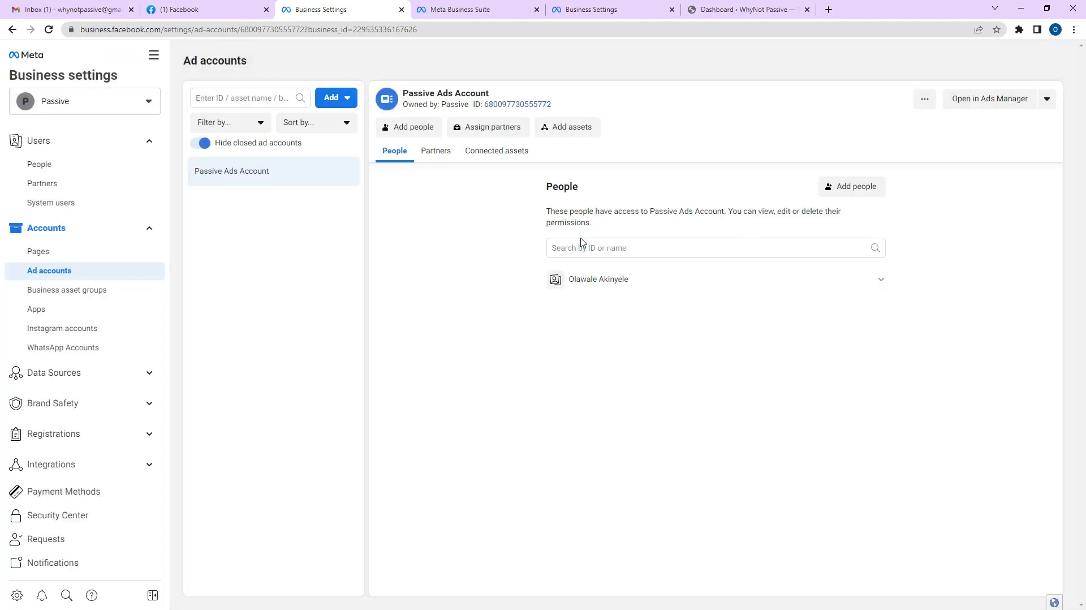
pyautogui.click(48, 298)
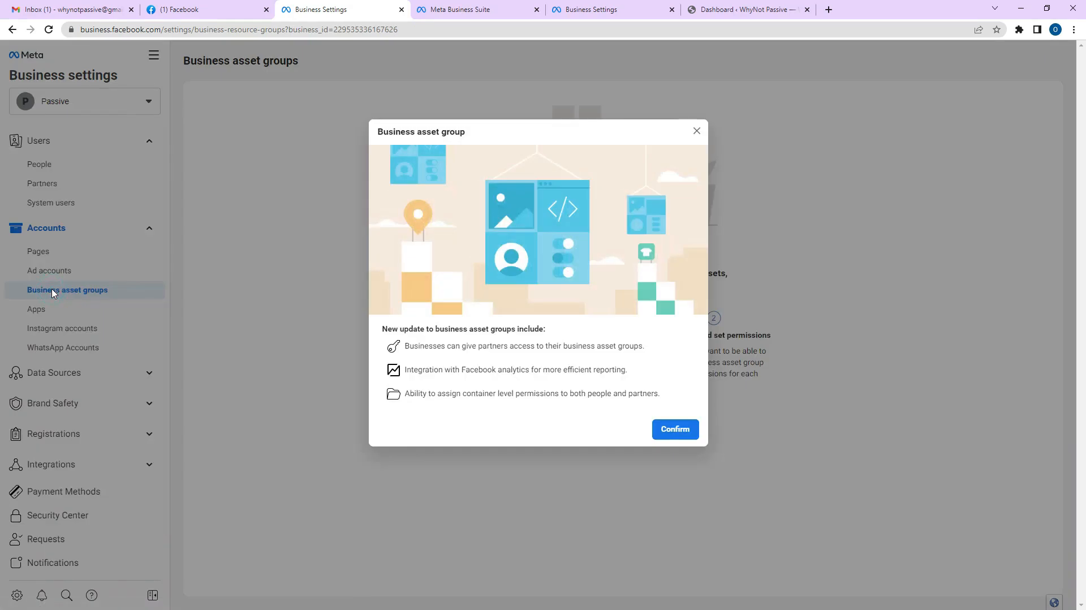
pyautogui.click(696, 132)
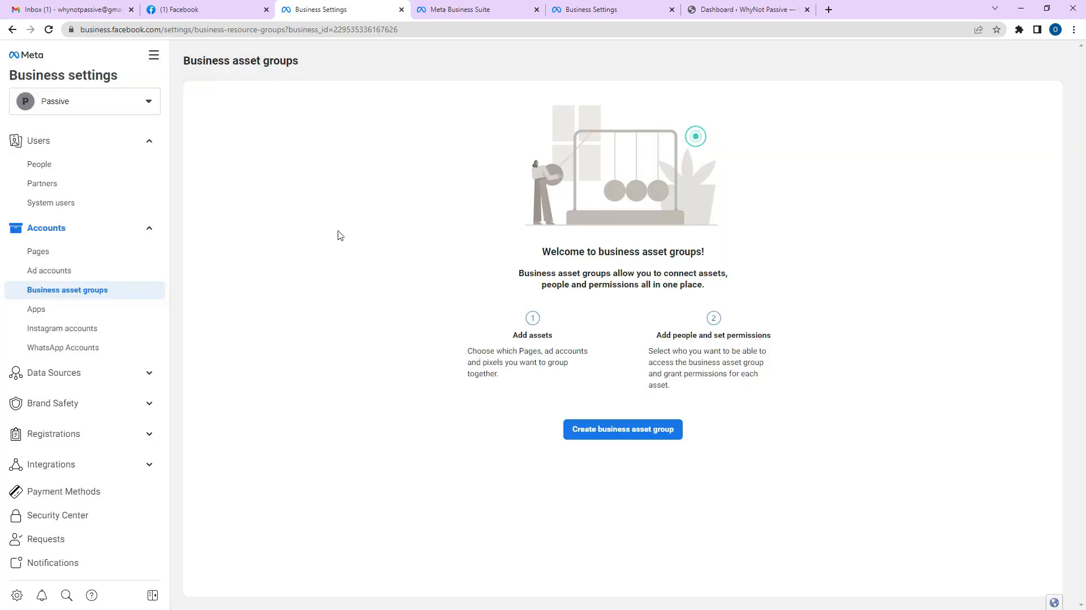
pyautogui.click(66, 312)
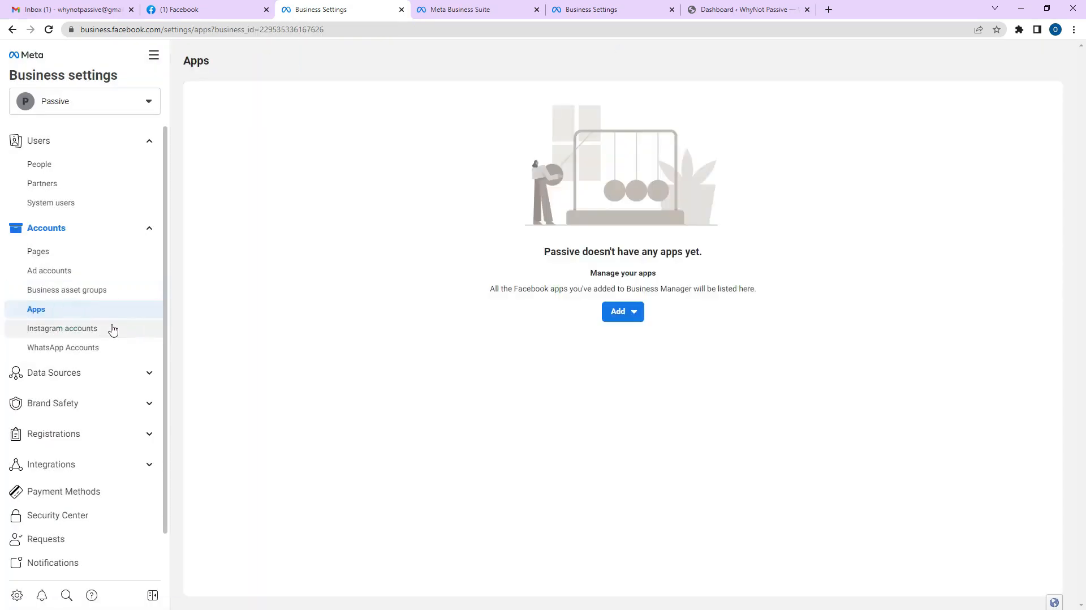
pyautogui.click(96, 331)
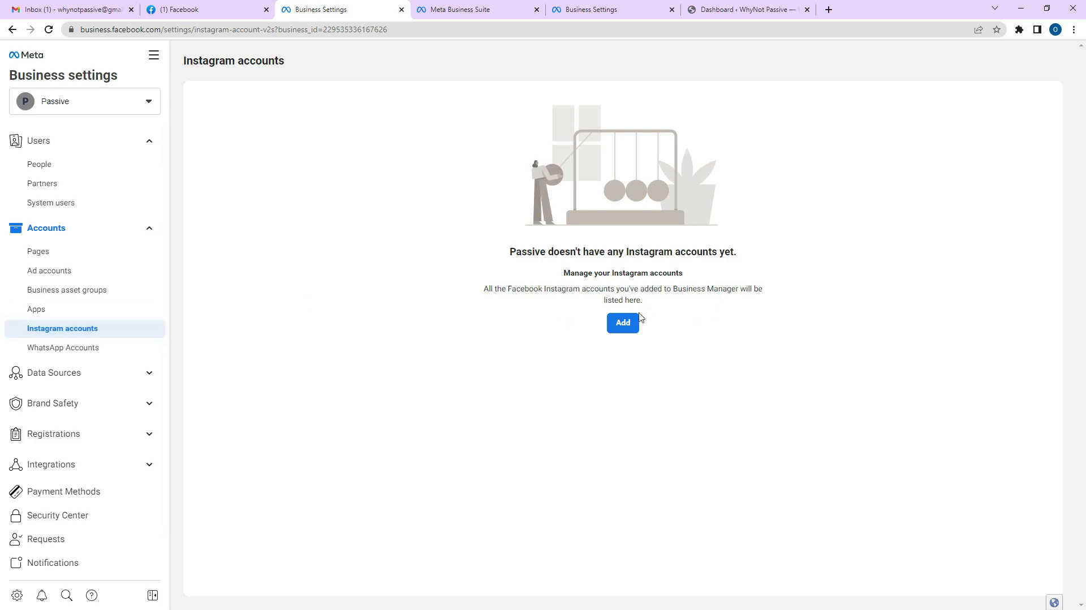
# Begin adding an Instagram account, scroll to the connect option, and open a new browser tab.
pyautogui.click(624, 324)
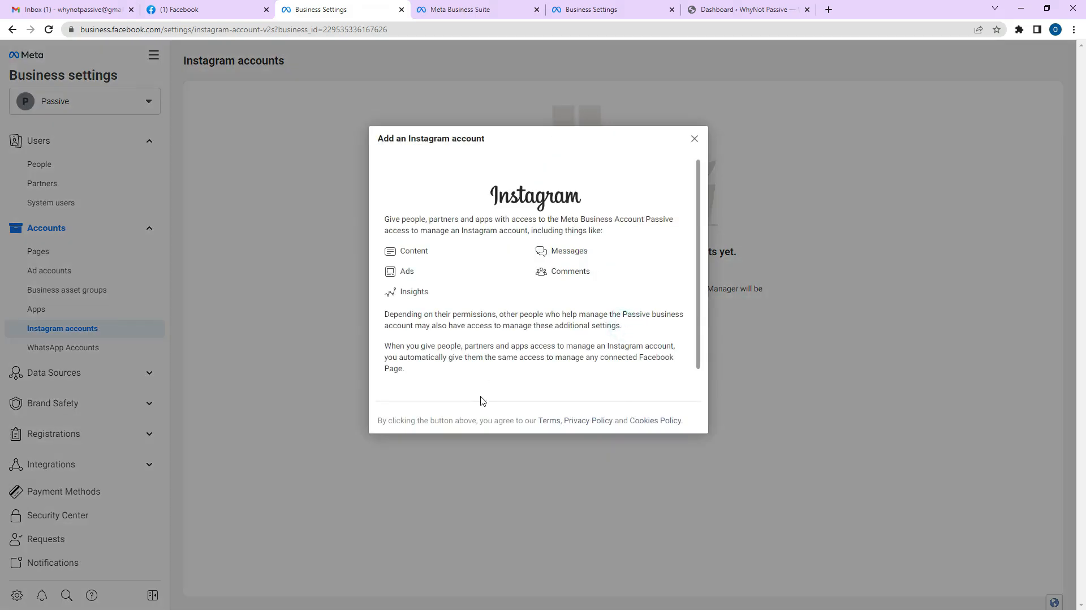
pyautogui.scroll(-1, 499, 374)
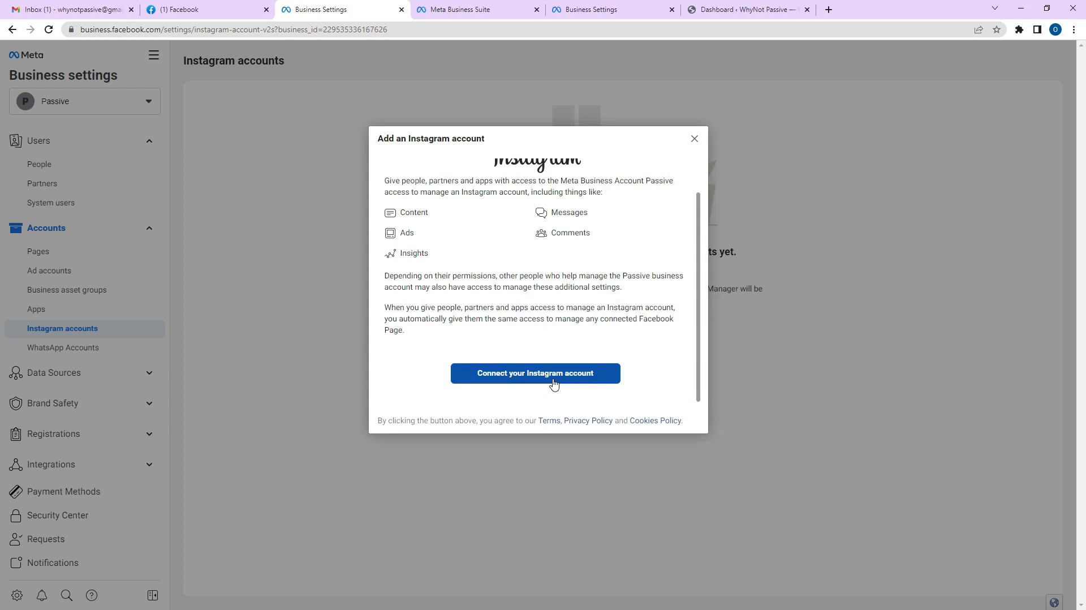
pyautogui.click(829, 10)
# Search 'integram' in the new tab, open the Instagram website, then return to business settings.
pyautogui.write('in')
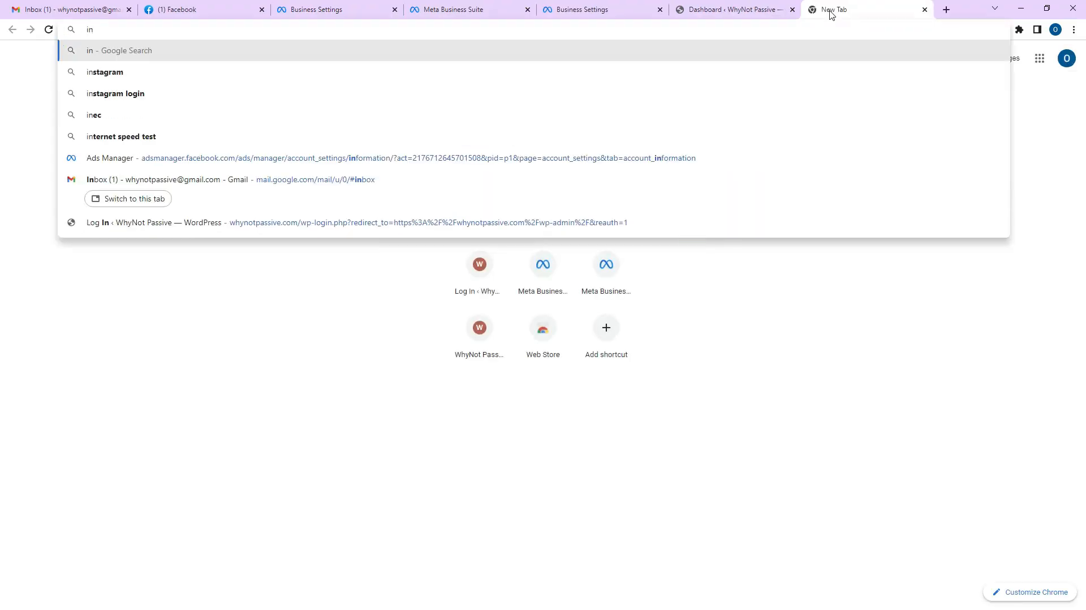
pyautogui.write('tegra')
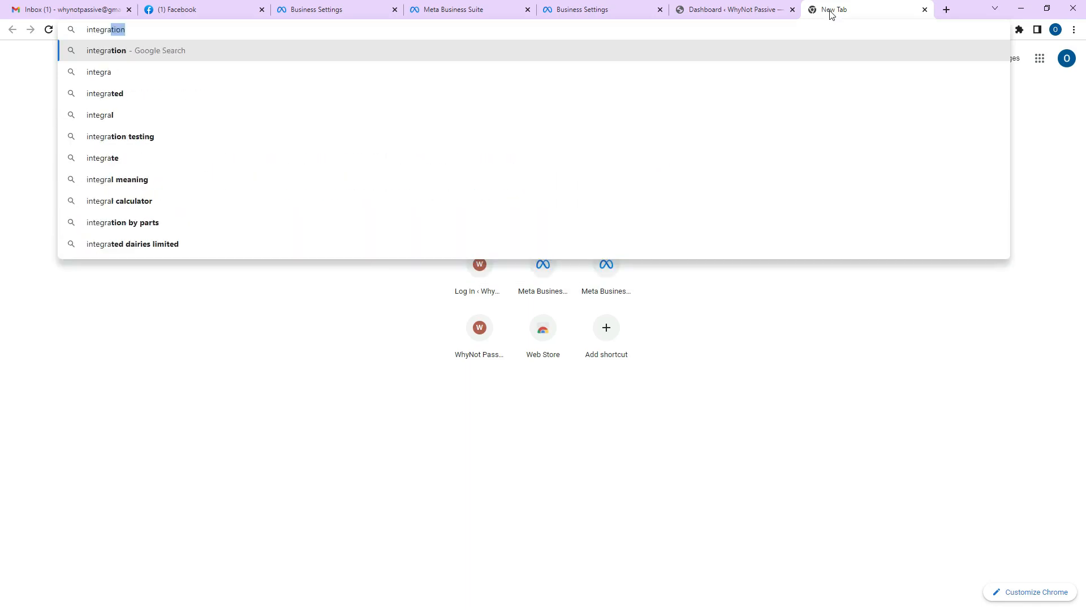
pyautogui.write('m')
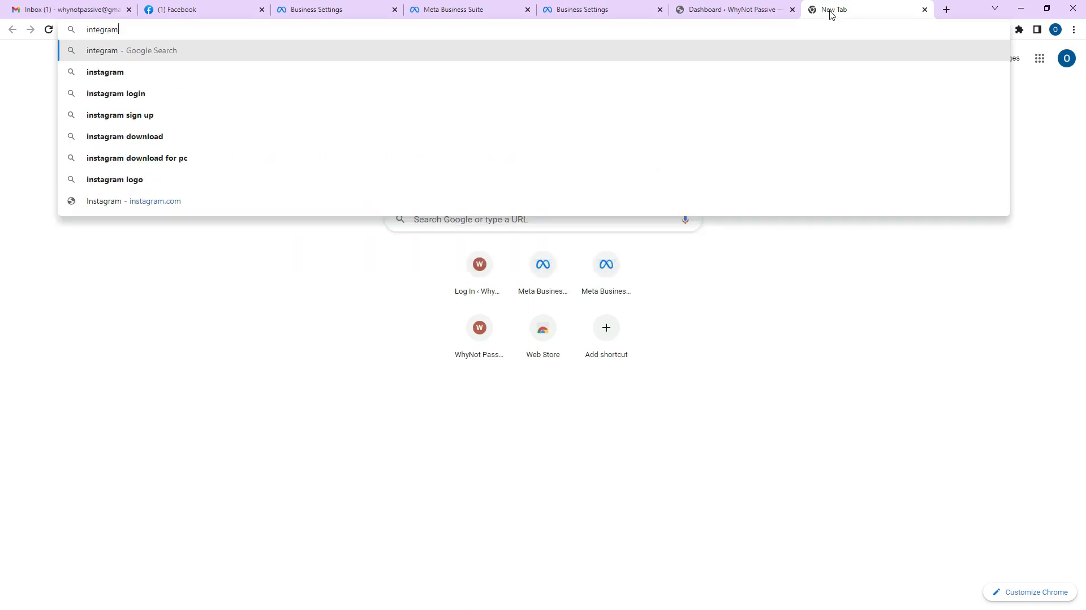
pyautogui.press('Down')
pyautogui.press('Return')
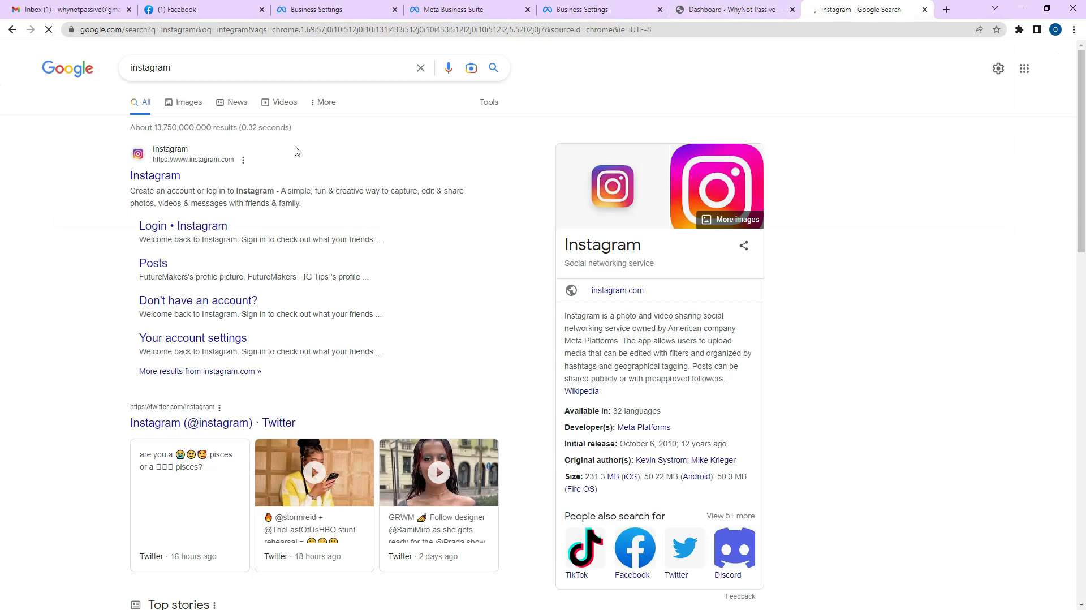
pyautogui.click(168, 176)
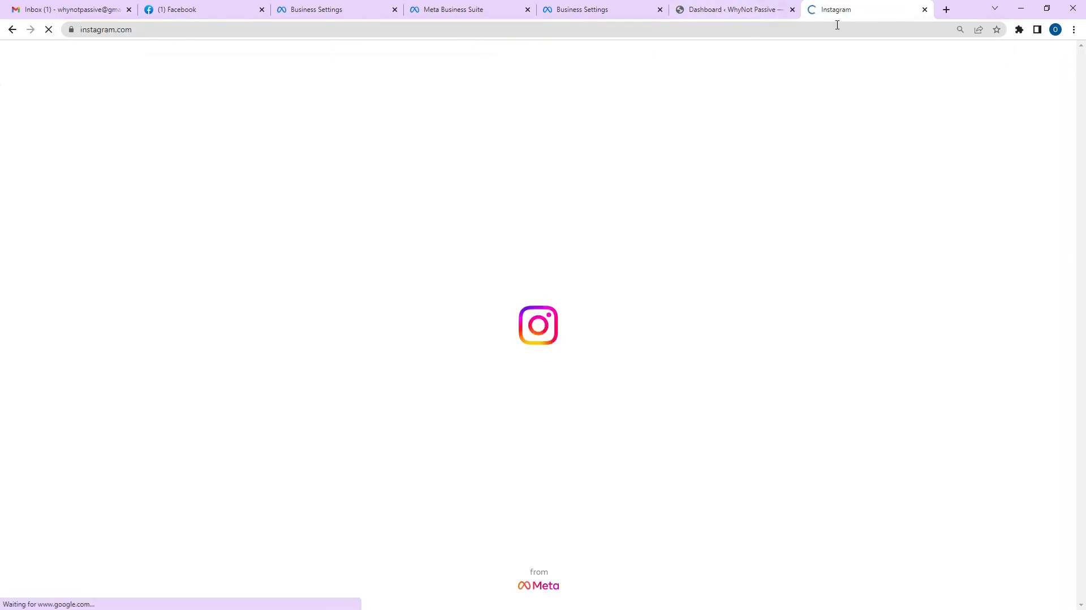
pyautogui.click(457, 4)
# Sign into Instagram with the saved profile after switching between the business settings and Instagram tabs.
pyautogui.click(348, 6)
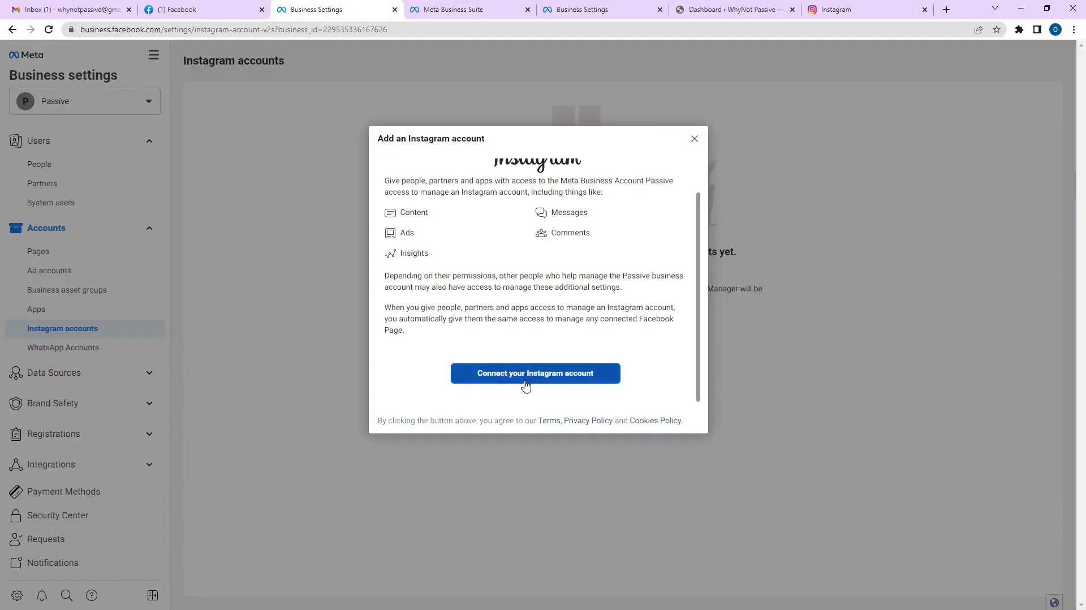
pyautogui.click(840, 10)
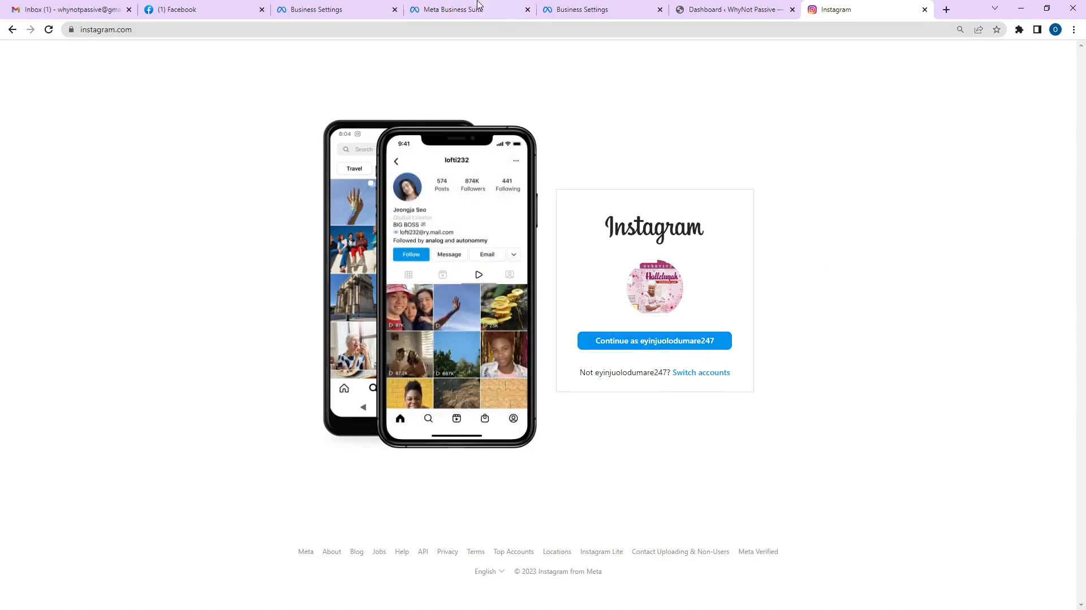
pyautogui.click(343, 11)
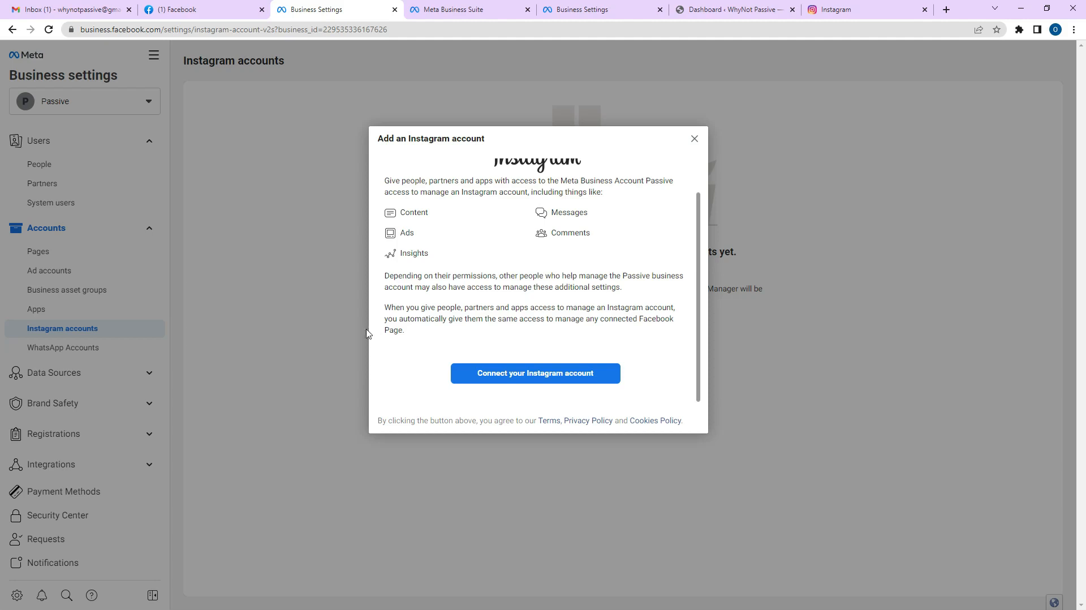
pyautogui.click(818, 5)
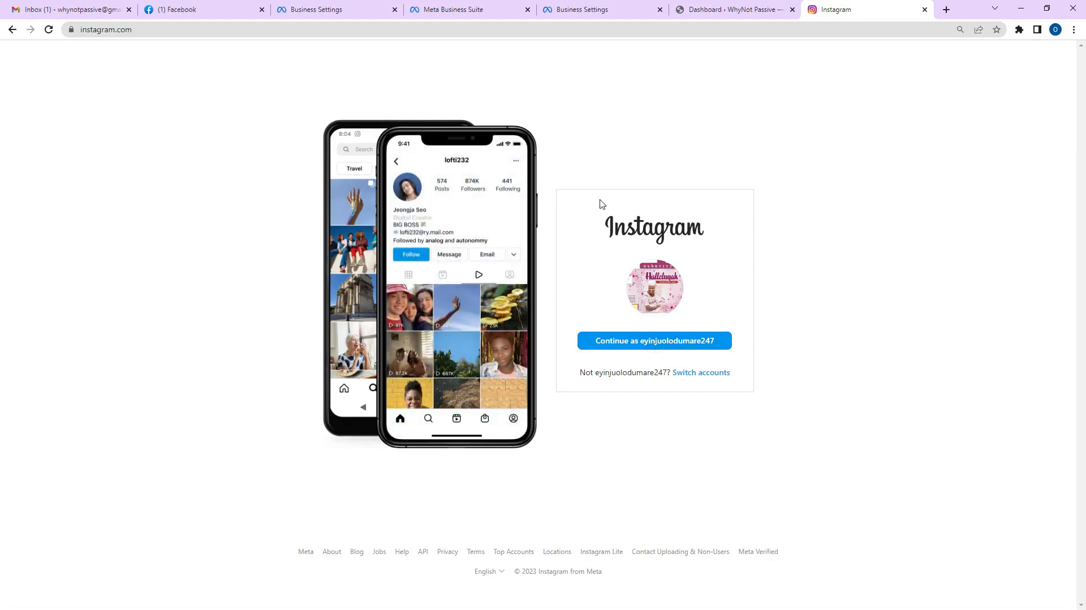
pyautogui.click(652, 347)
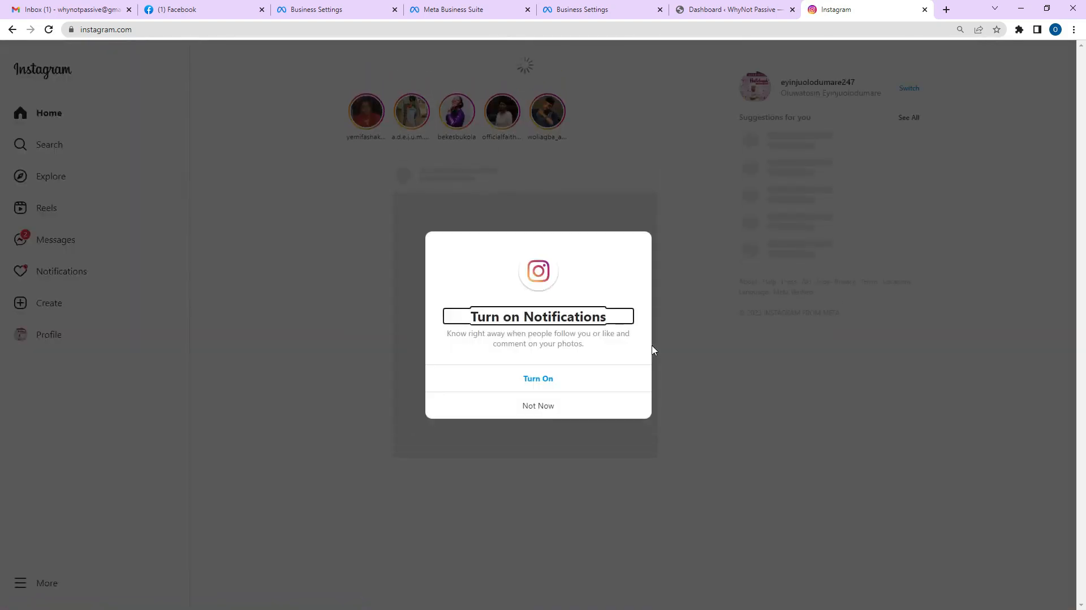
# Dismiss Instagram's notifications prompt and return to the business settings showing the Add an Instagram account dialog.
pyautogui.click(535, 405)
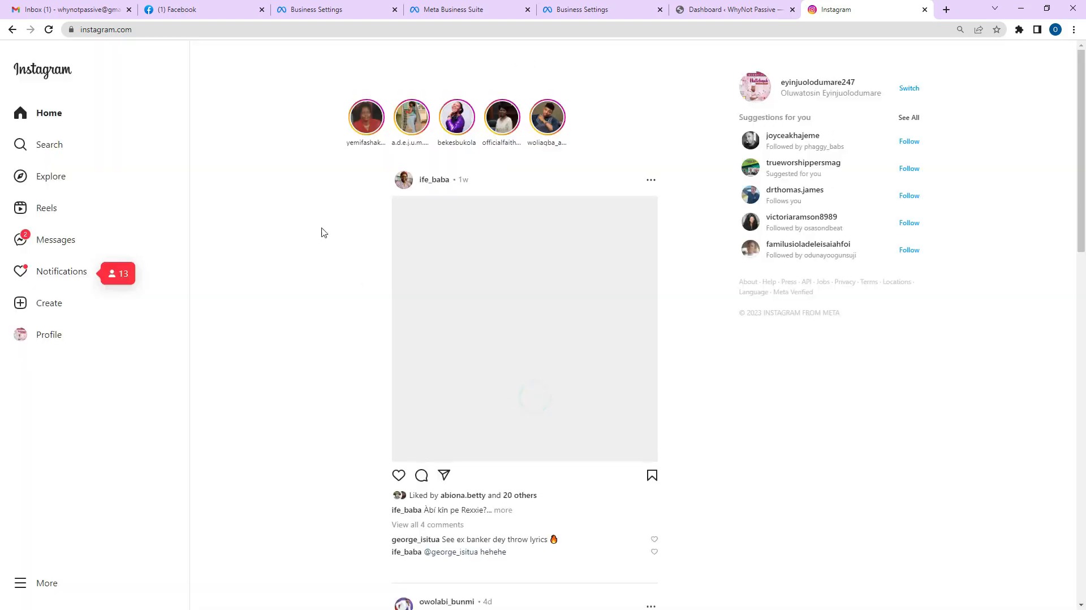
pyautogui.click(210, 8)
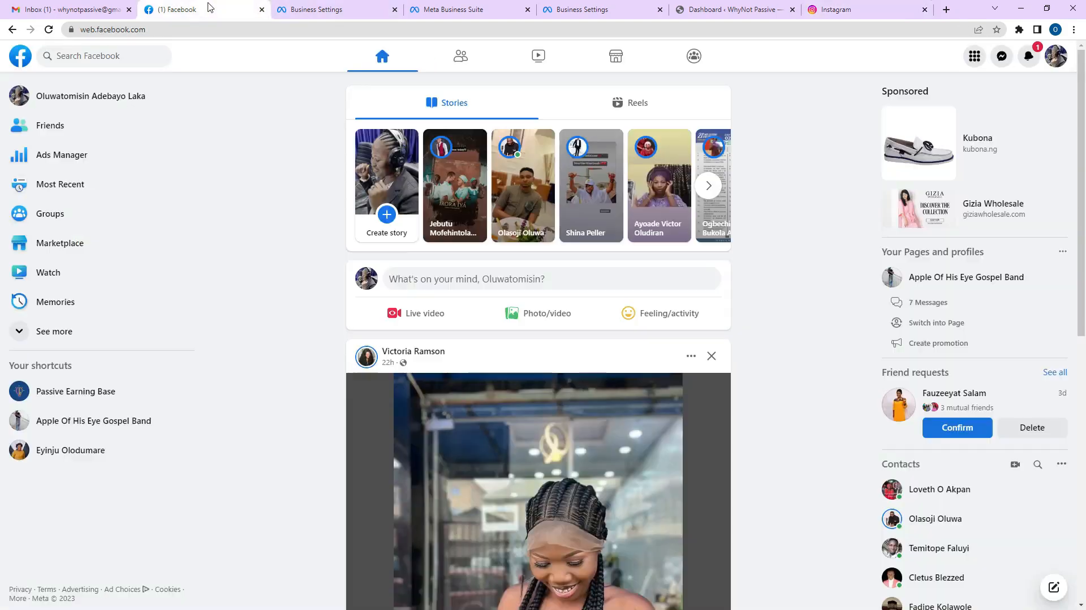
pyautogui.click(345, 11)
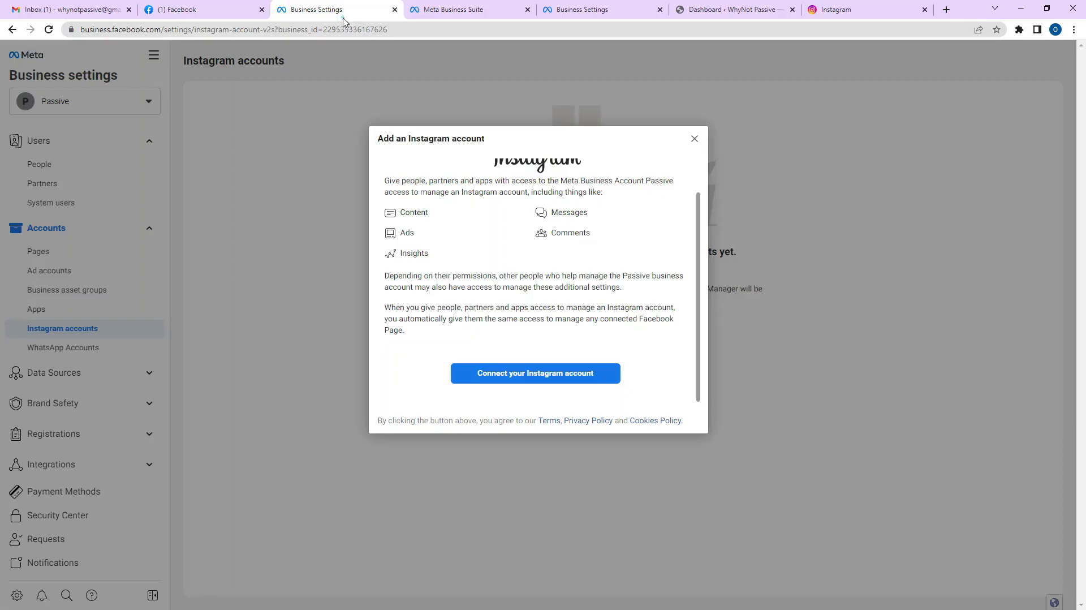
# Start connecting an Instagram account, close the login window and prompt, then reload the Instagram accounts page.
pyautogui.click(532, 373)
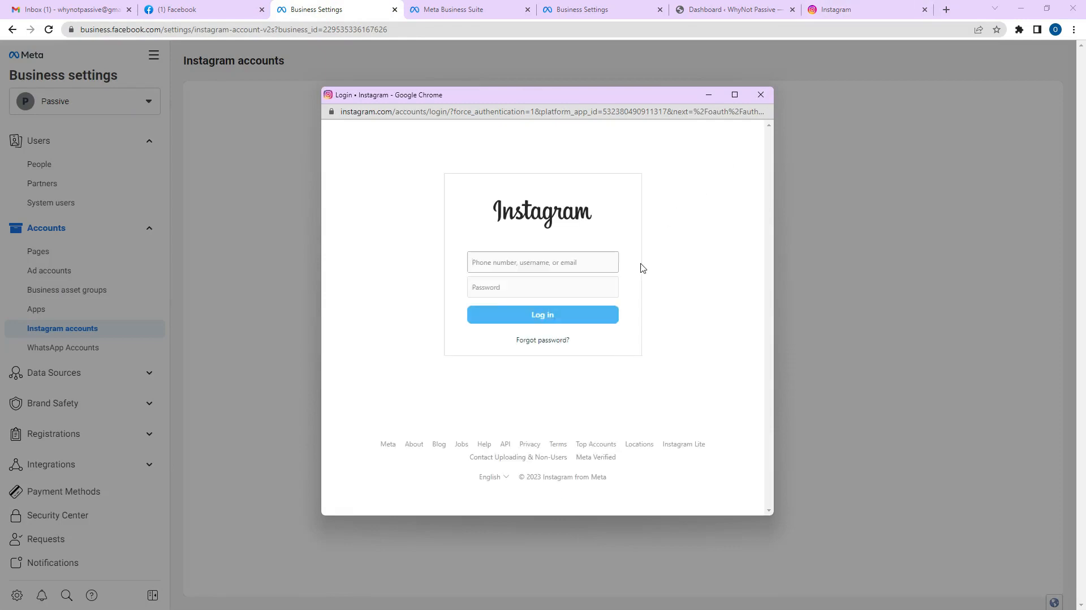
pyautogui.click(554, 263)
pyautogui.click(541, 263)
pyautogui.click(760, 94)
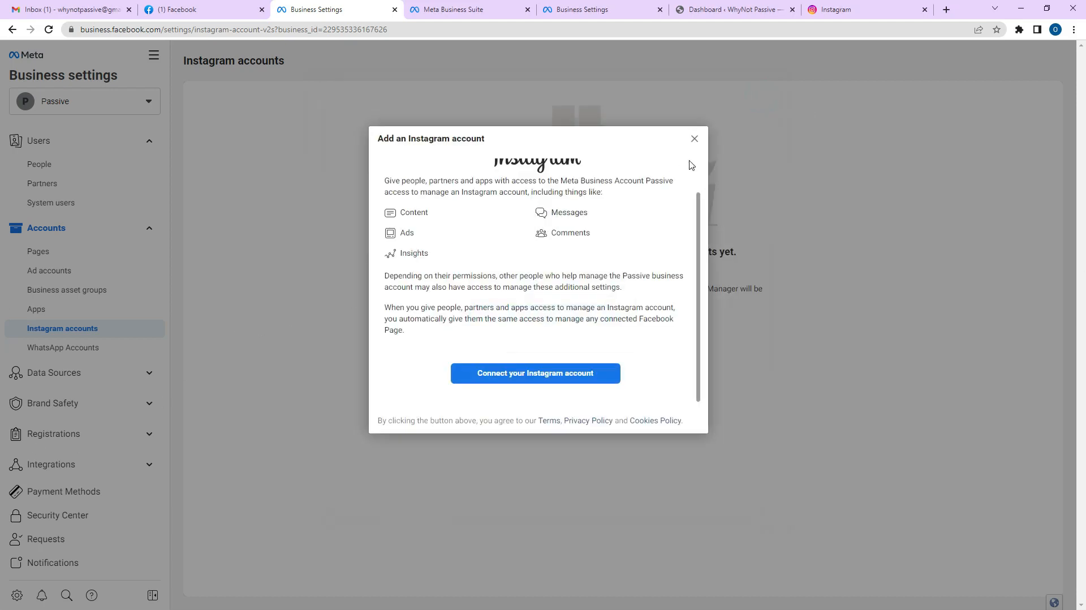
pyautogui.click(695, 139)
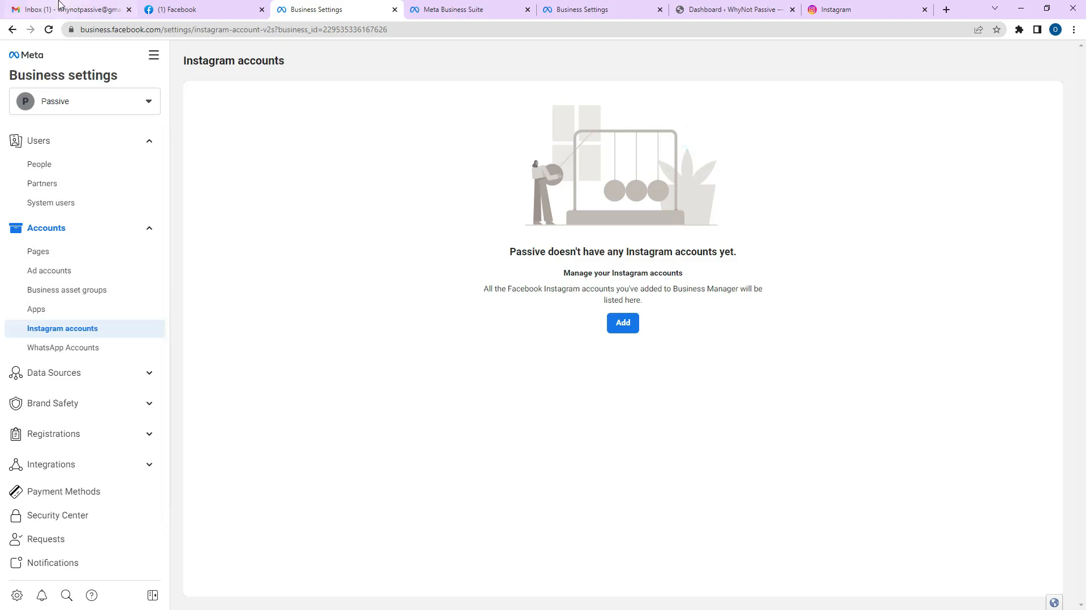
pyautogui.click(50, 30)
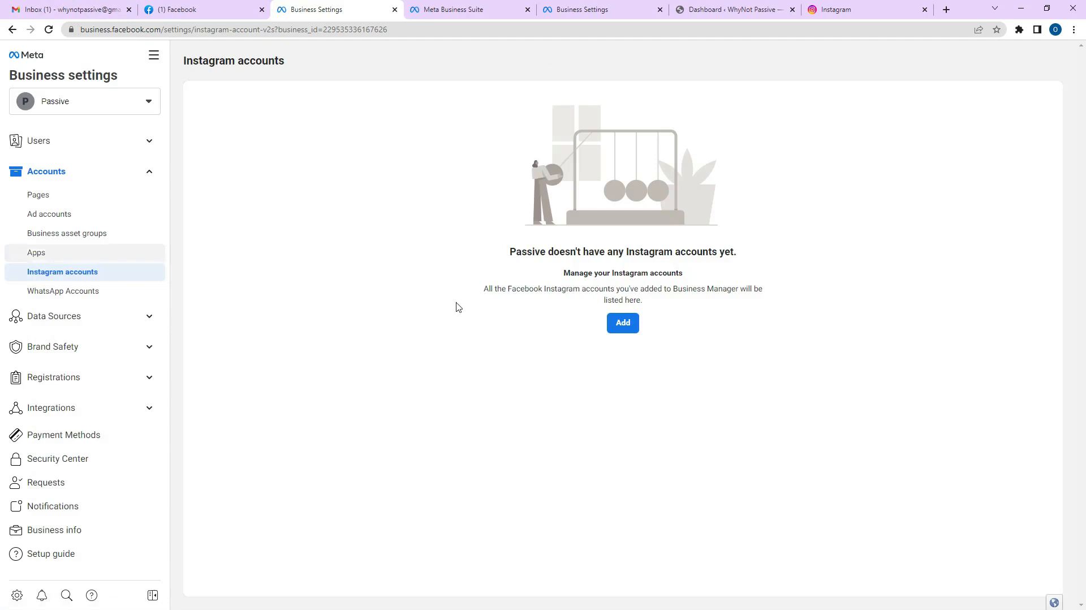
# Retry adding Instagram with the signed-in account, then close the login window and prompt, leaving none connected.
pyautogui.click(618, 321)
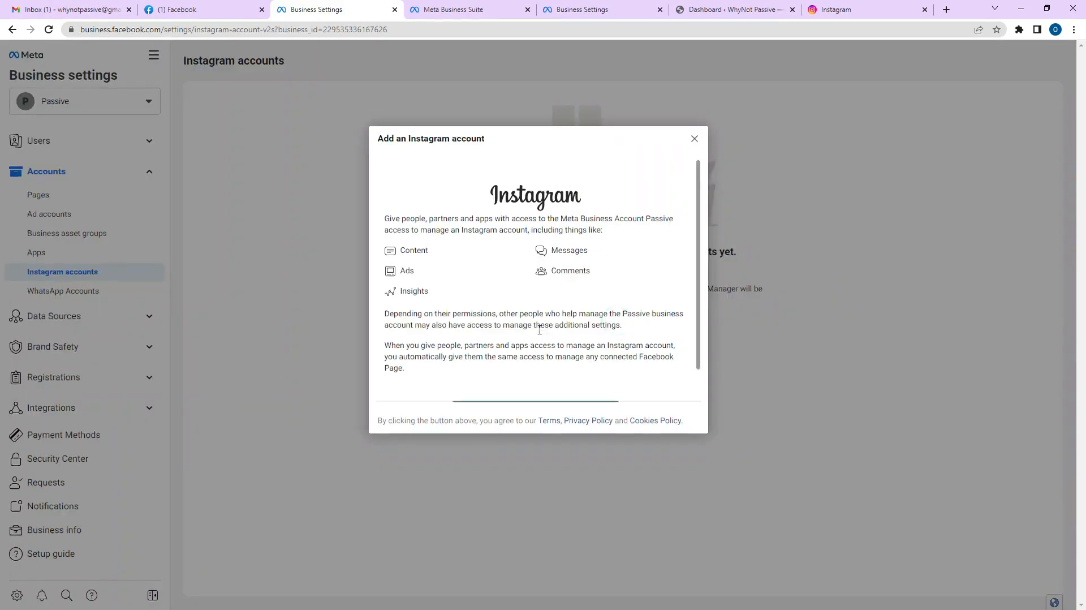
pyautogui.scroll(-1, 538, 394)
pyautogui.click(541, 375)
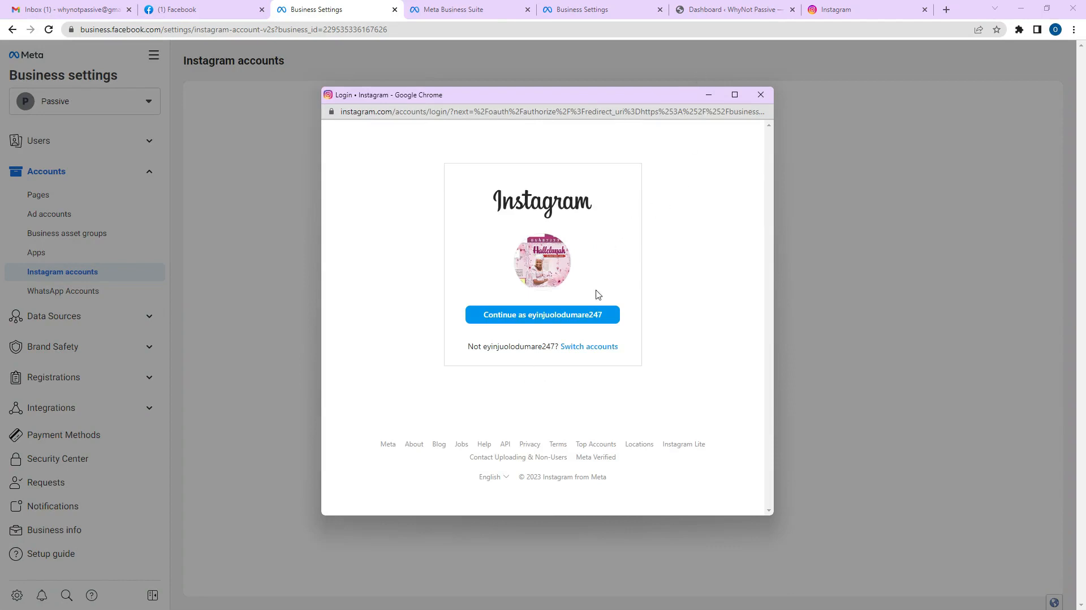
pyautogui.click(585, 313)
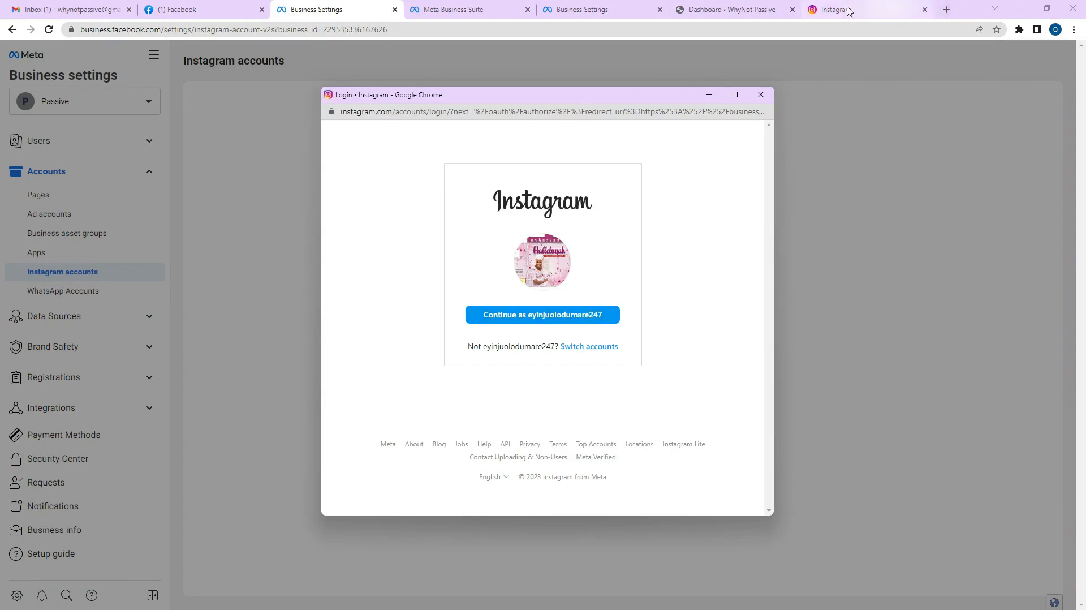
pyautogui.click(865, 9)
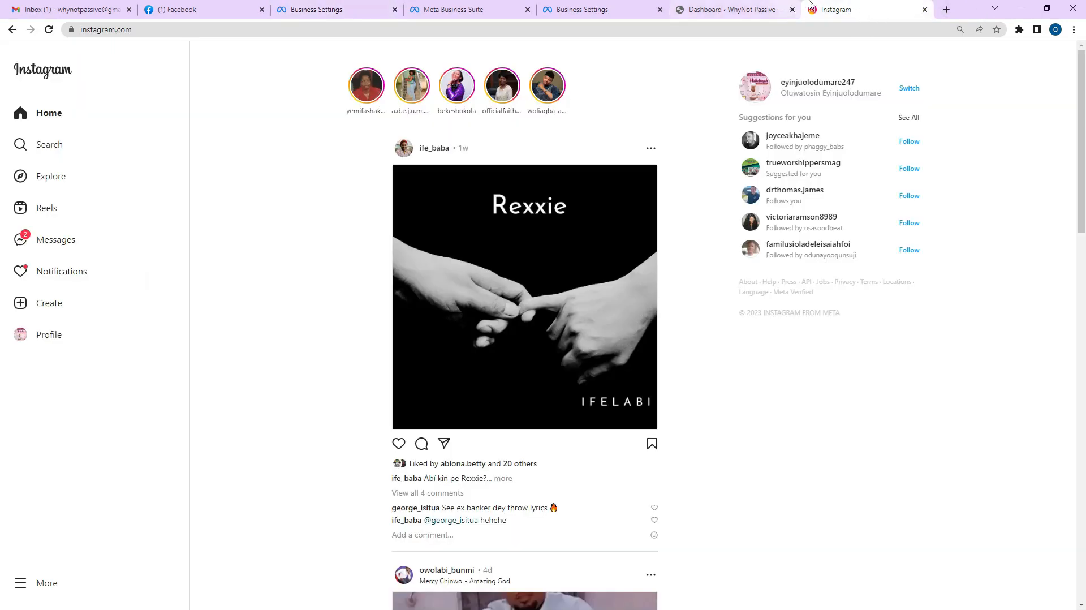
pyautogui.click(362, 7)
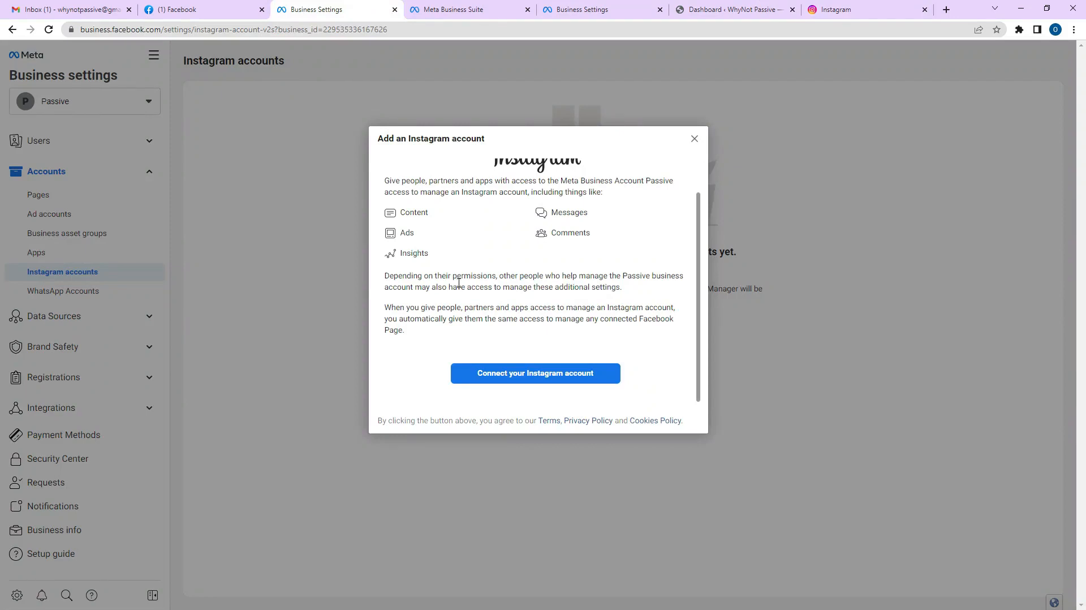
pyautogui.click(528, 373)
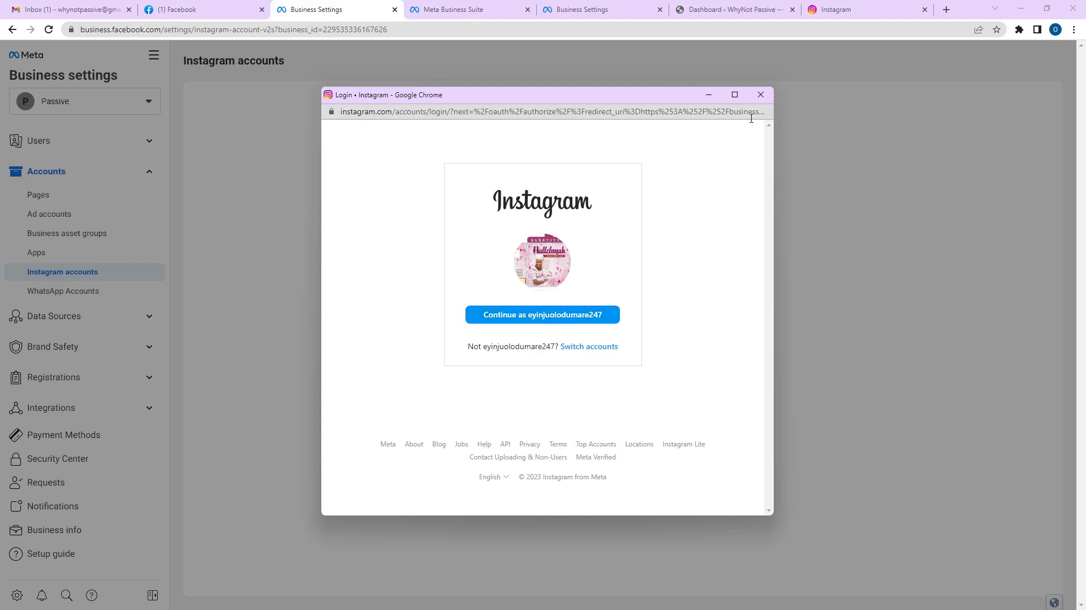
pyautogui.click(761, 95)
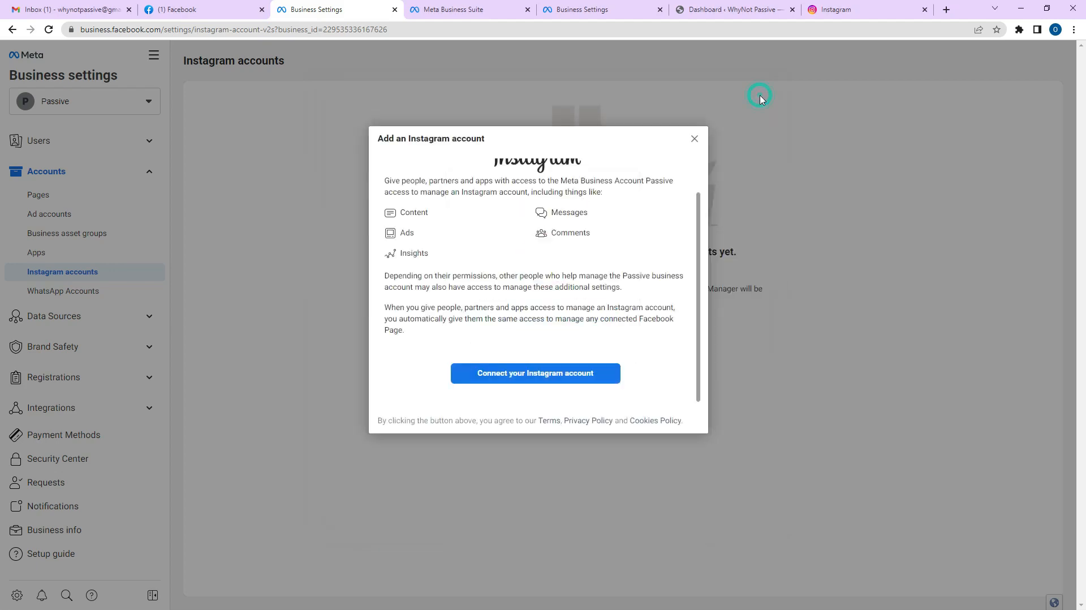
pyautogui.click(694, 139)
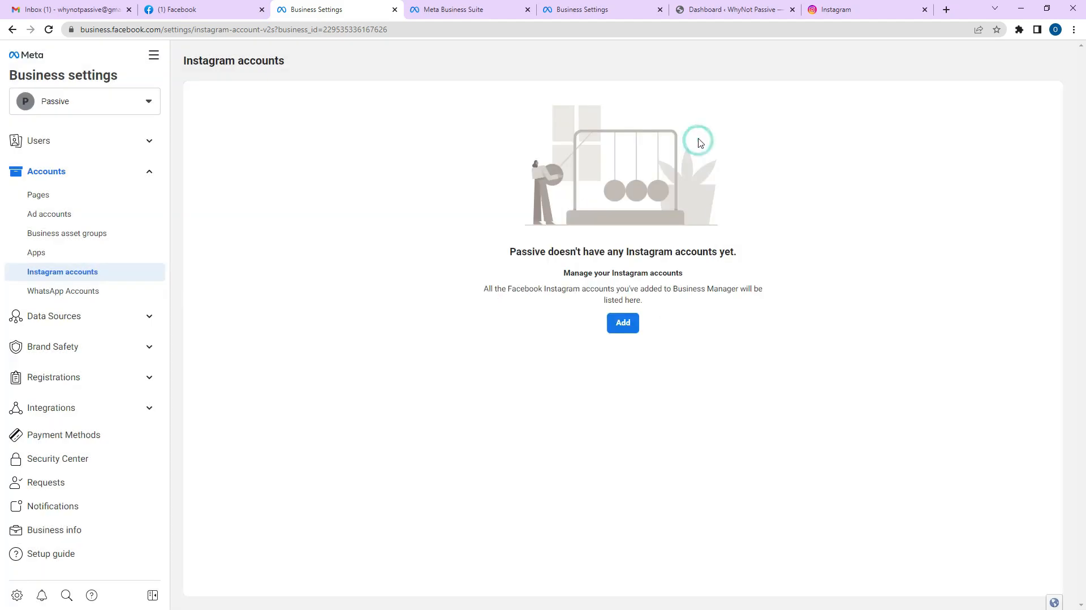
# Open WhatsApp Accounts under Accounts to see that Passive has no WhatsApp accounts.
pyautogui.click(93, 292)
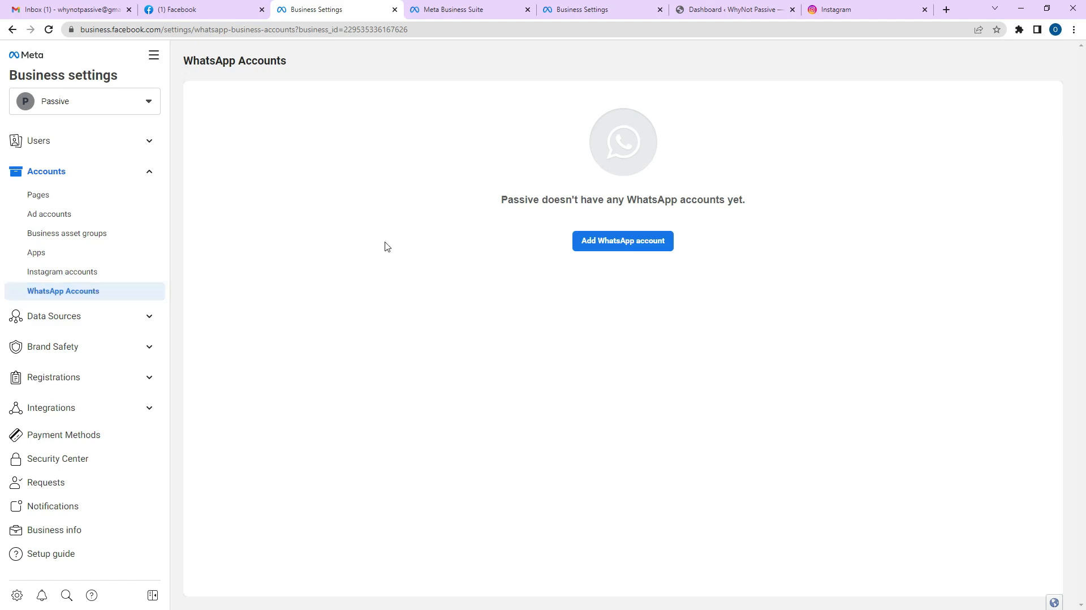
# Glance at Data Sources, then open Domains under Brand Safety, showing Passive has no domains.
pyautogui.click(89, 314)
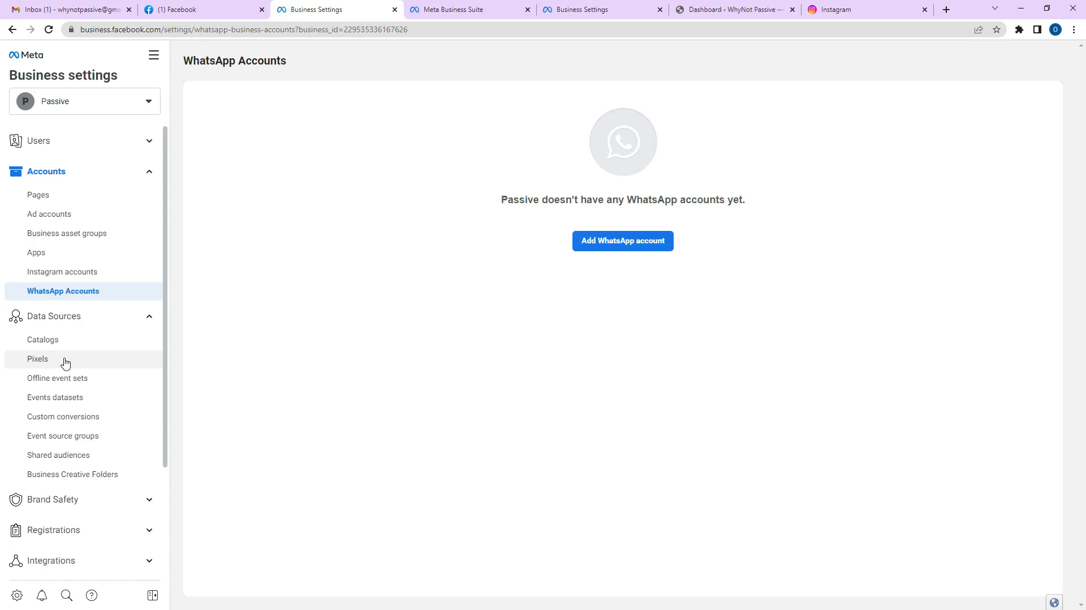
pyautogui.click(77, 318)
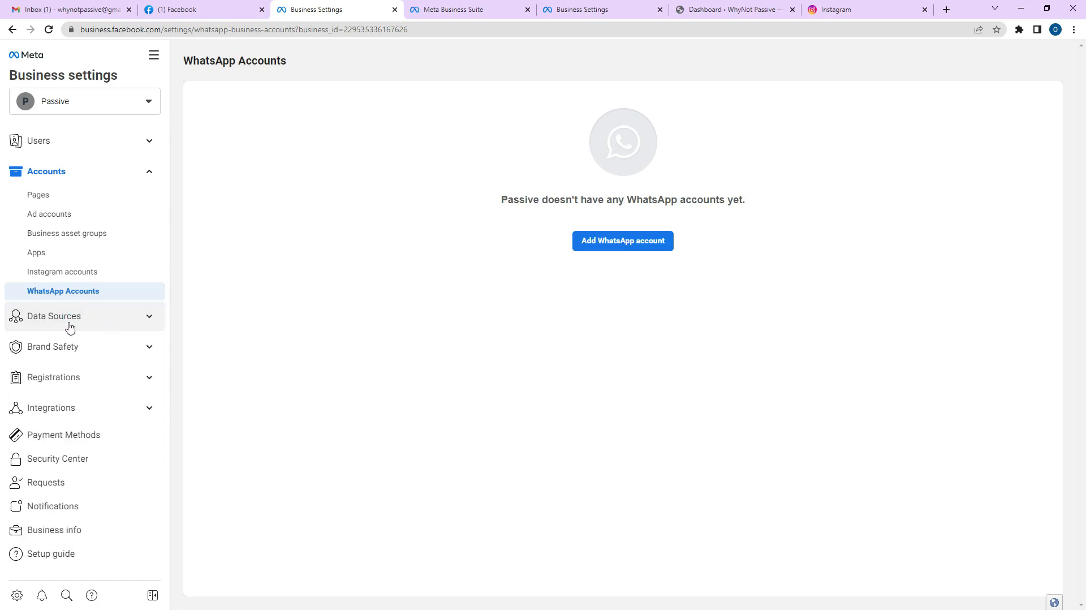
pyautogui.click(73, 346)
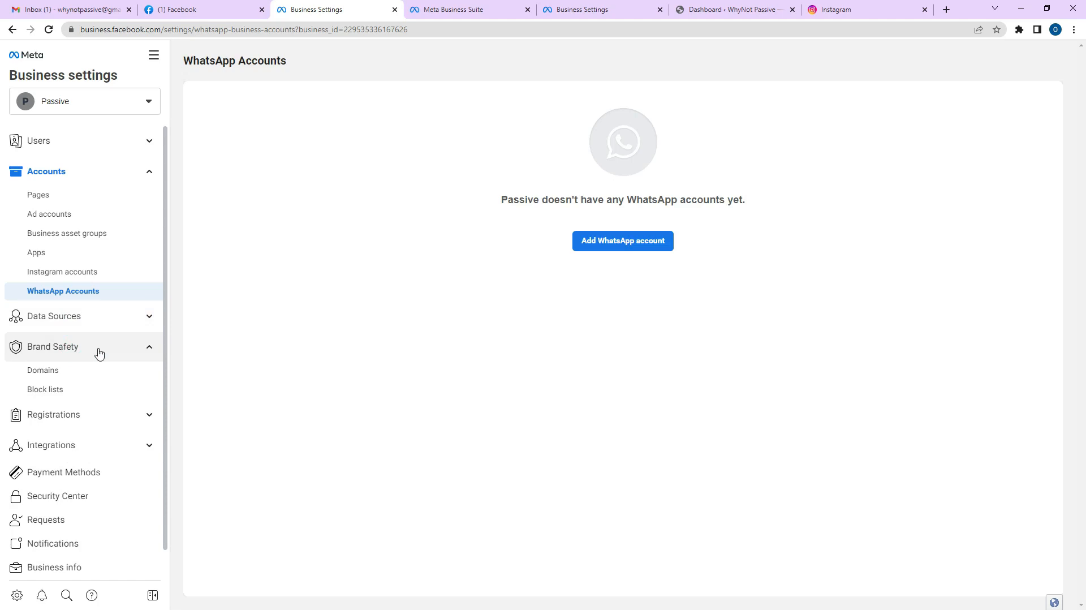
pyautogui.rightClick(43, 373)
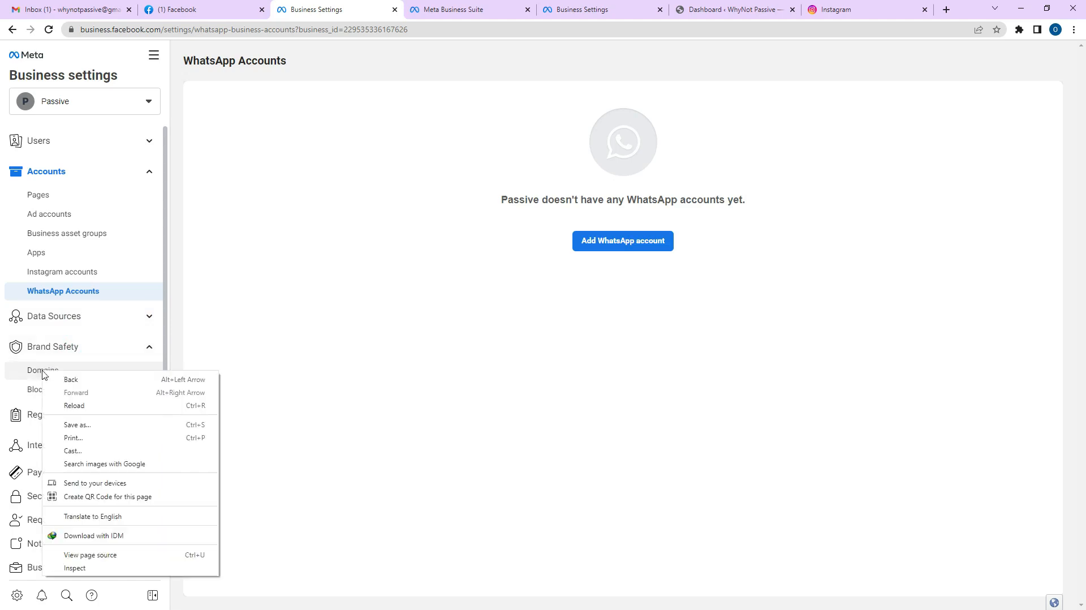
pyautogui.click(42, 370)
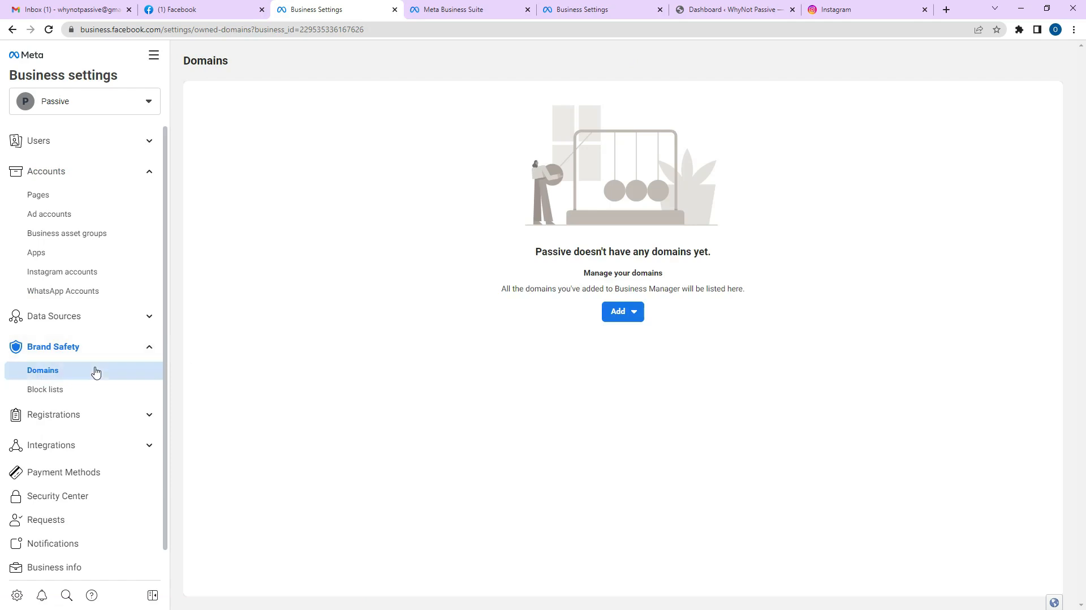
# Open Ad accounts to view Passive Ads Account and its one person with access, then show All tools.
pyautogui.click(94, 346)
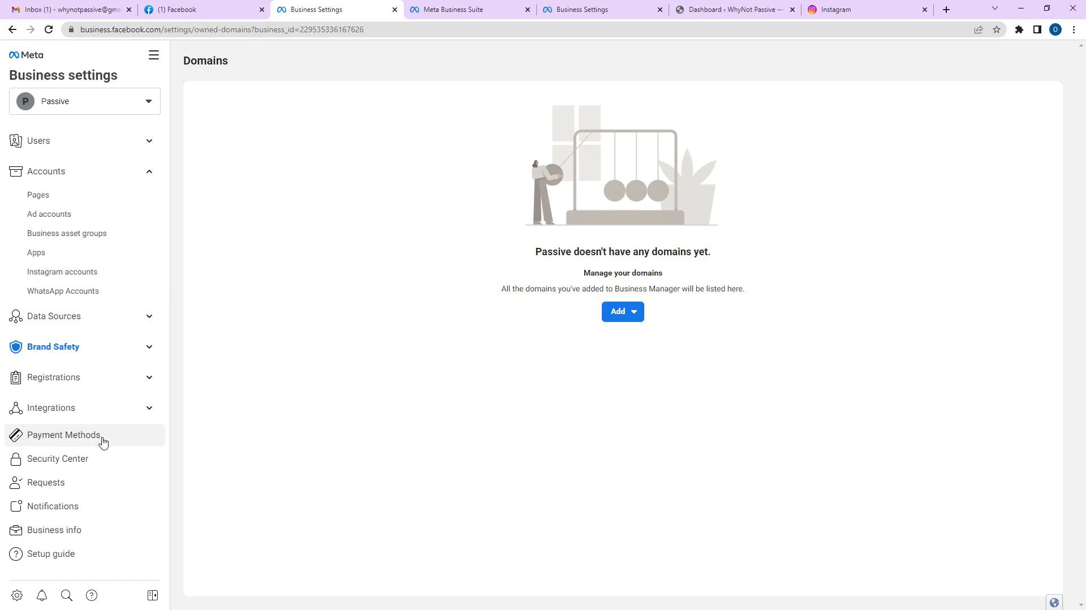
pyautogui.click(115, 414)
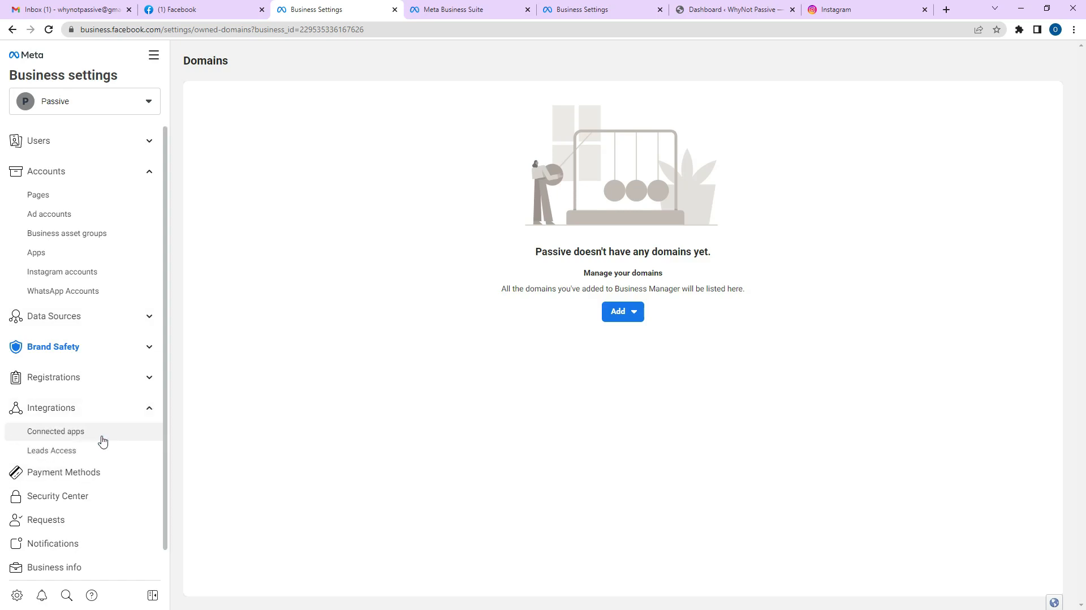
pyautogui.scroll(-1, 108, 412)
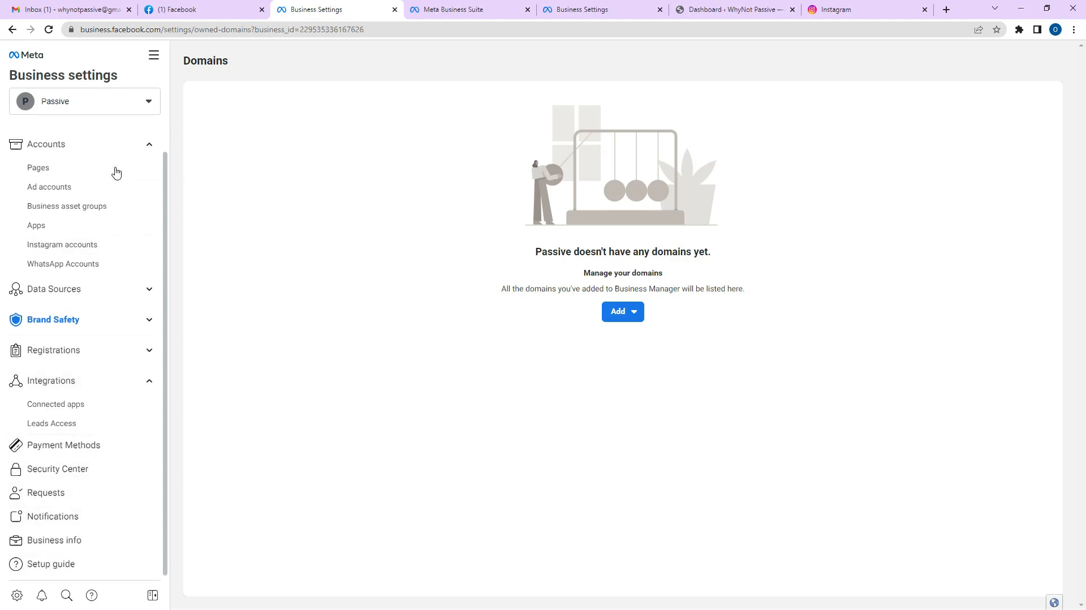
pyautogui.scroll(1, 85, 198)
pyautogui.click(64, 214)
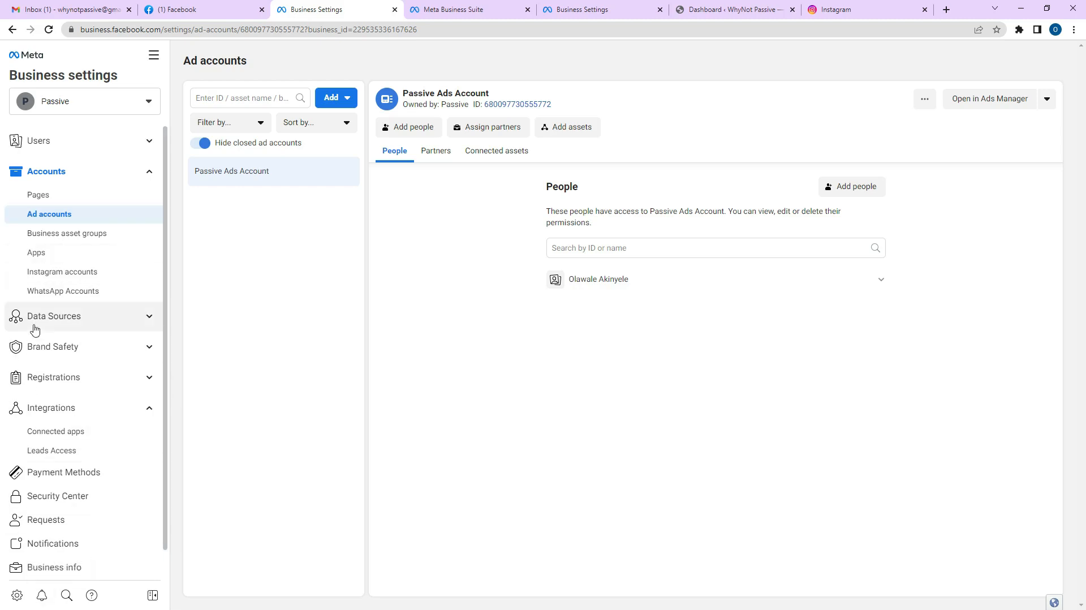
pyautogui.click(153, 57)
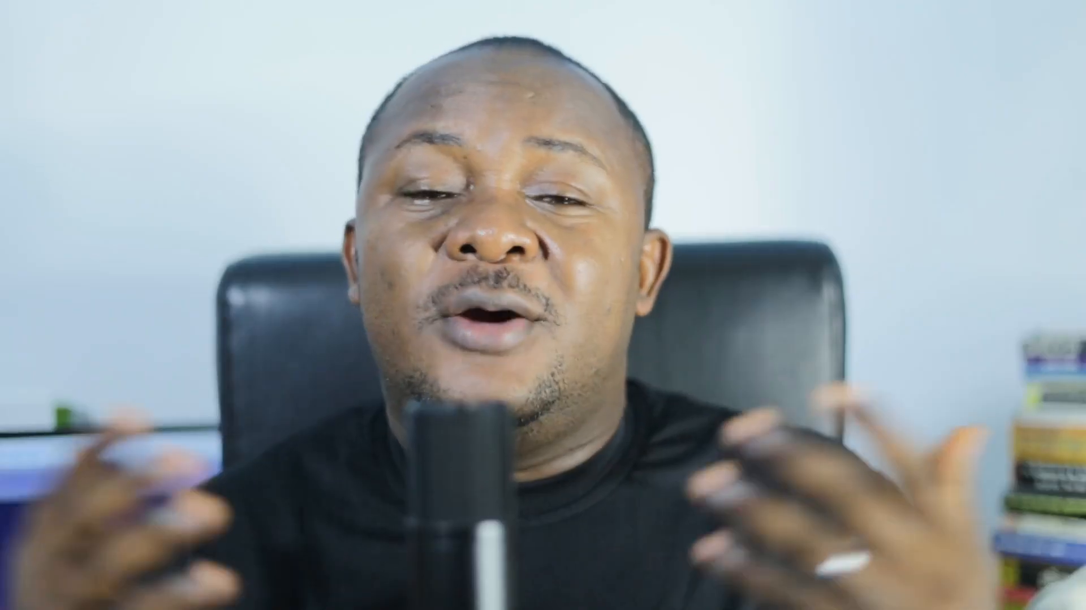
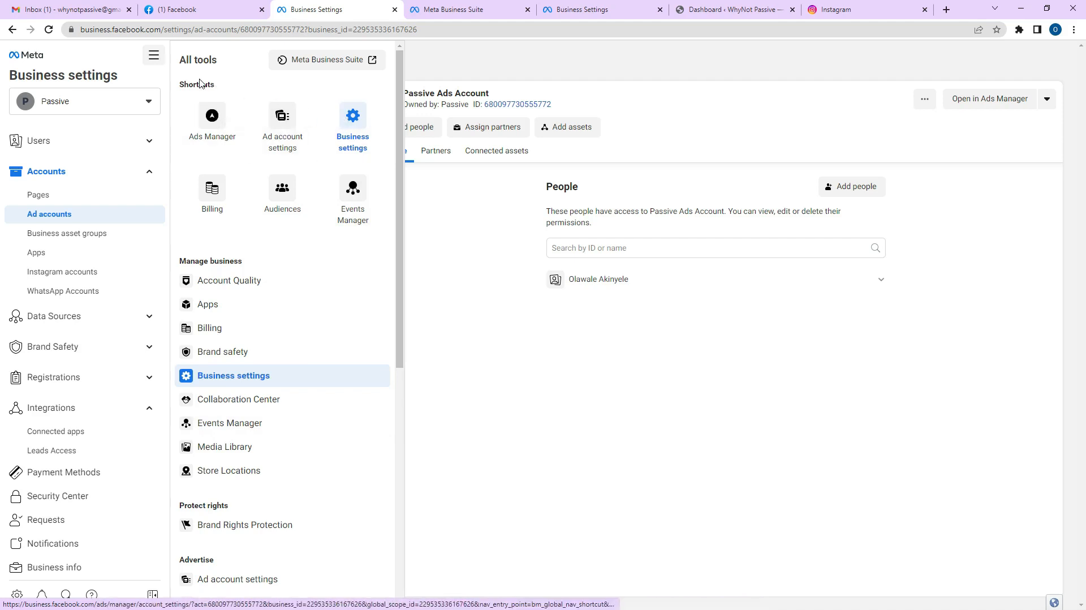
# Expand Brand Safety and Data Sources, then go to Events Manager from All tools.
pyautogui.click(72, 348)
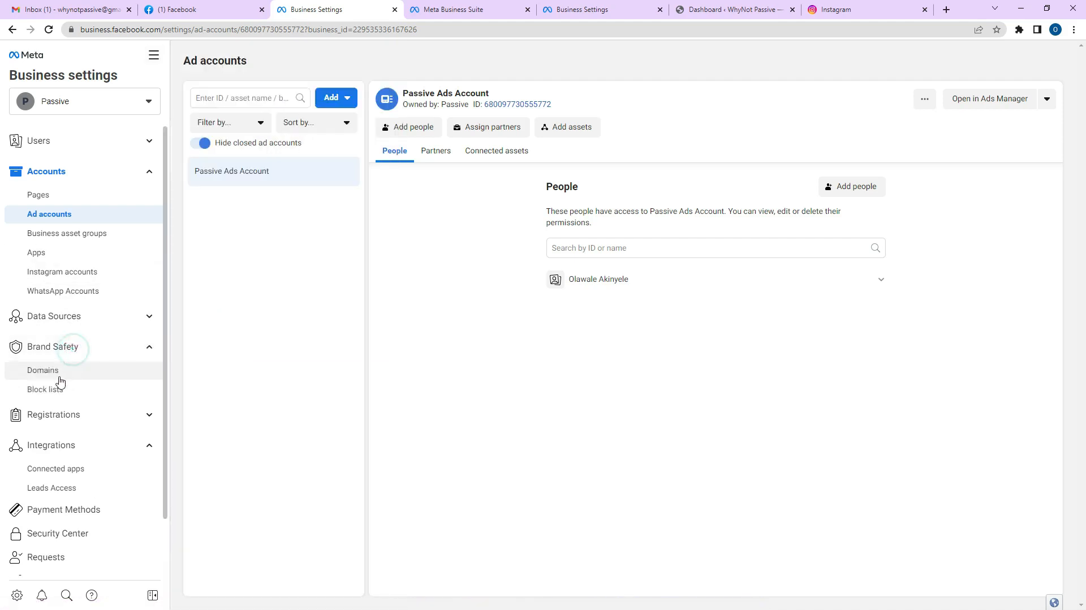
pyautogui.click(66, 309)
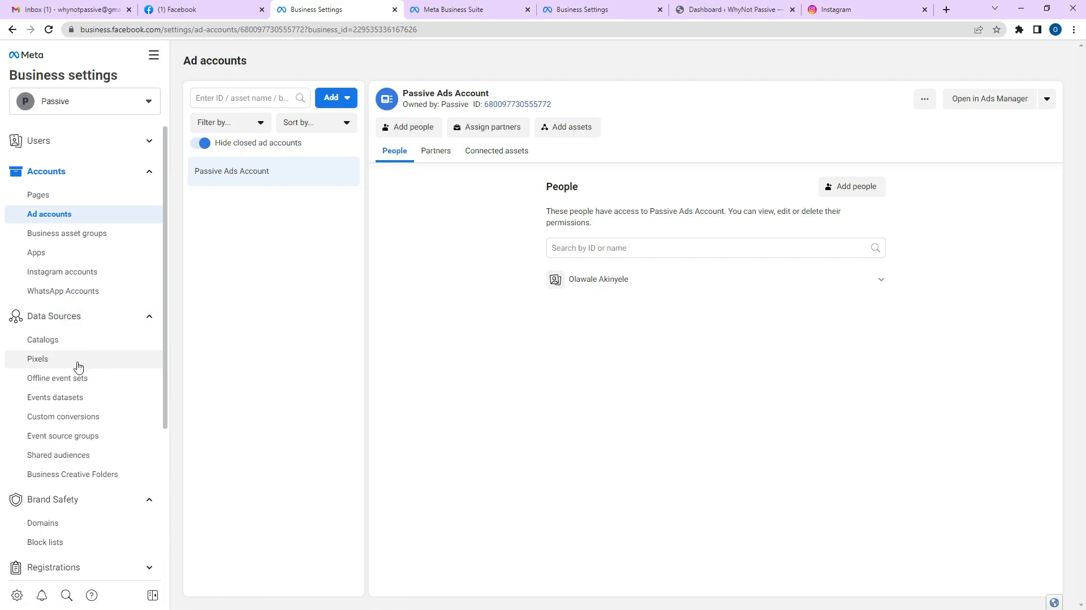
pyautogui.click(153, 55)
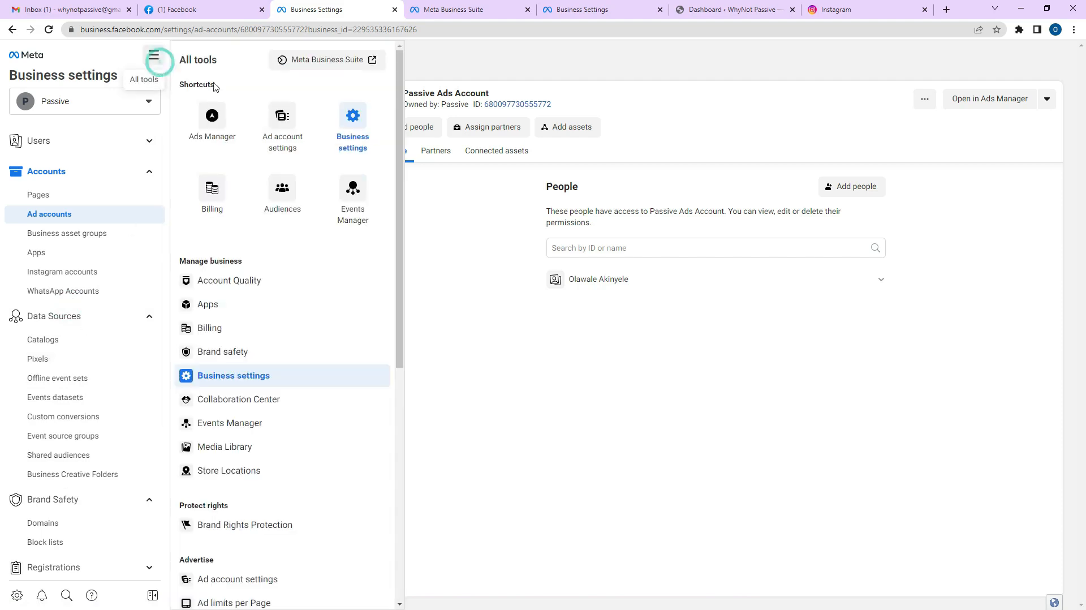
pyautogui.click(354, 196)
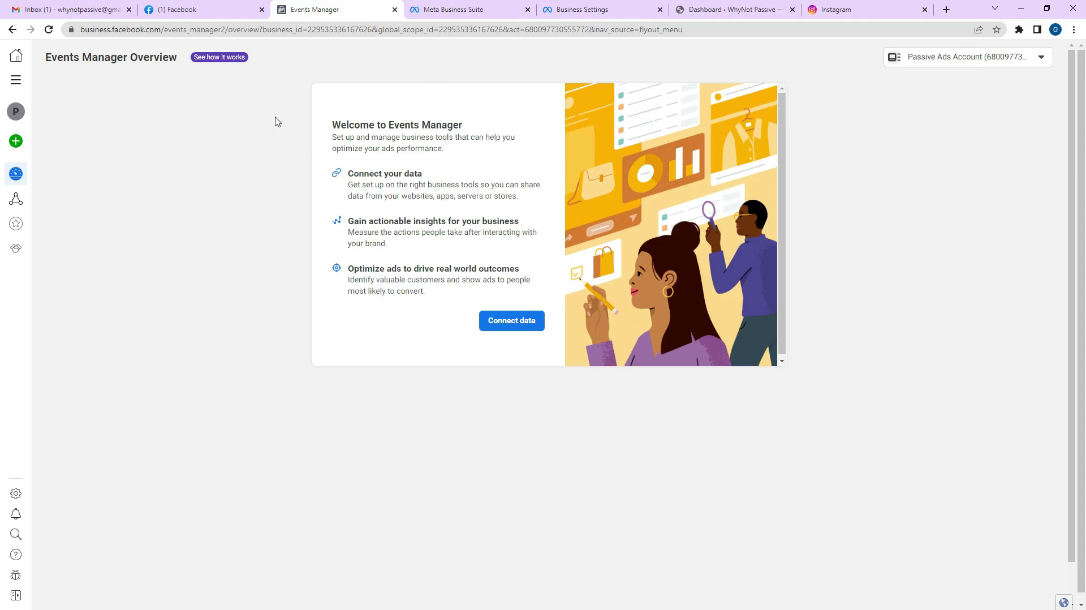
# Start connecting a new data source and pick Web as its type.
pyautogui.moveTo(23, 143)
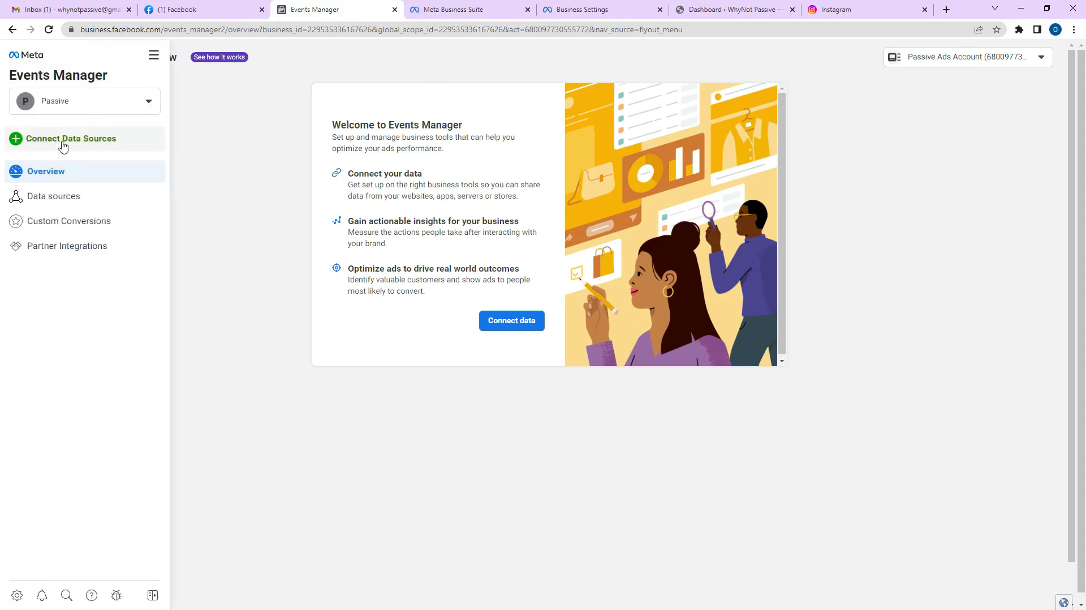
pyautogui.click(63, 141)
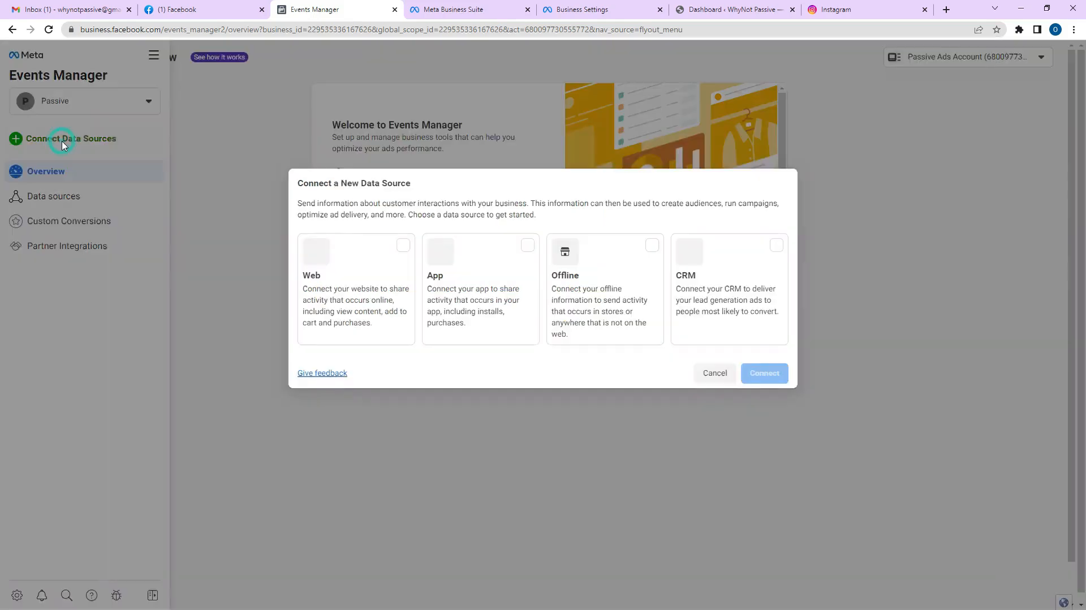
pyautogui.click(400, 266)
# Create a new web pixel named 'WhyNotPassive'.
pyautogui.click(764, 374)
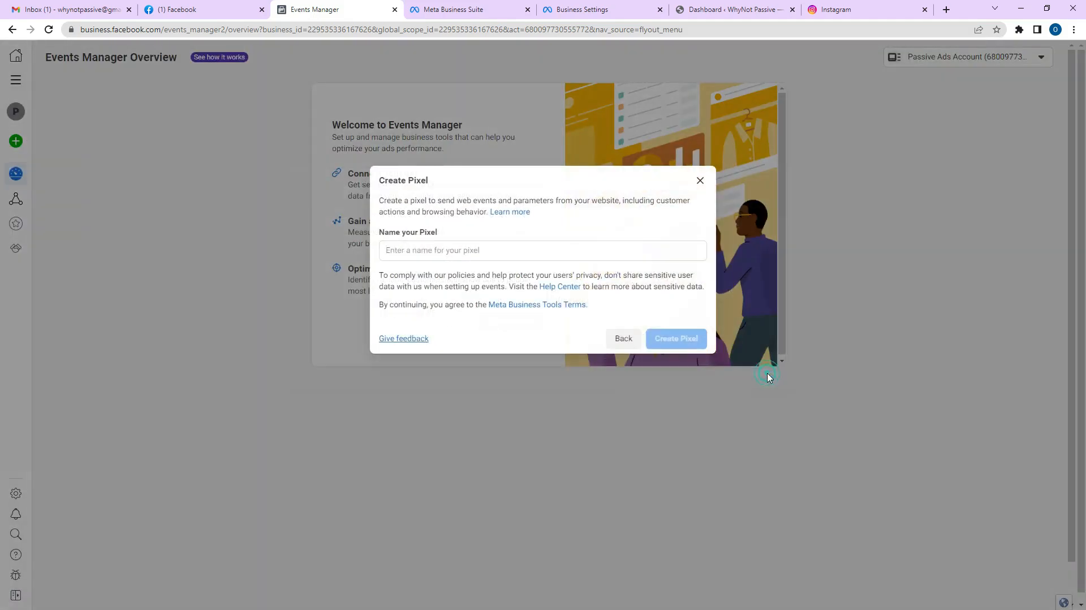
pyautogui.click(507, 253)
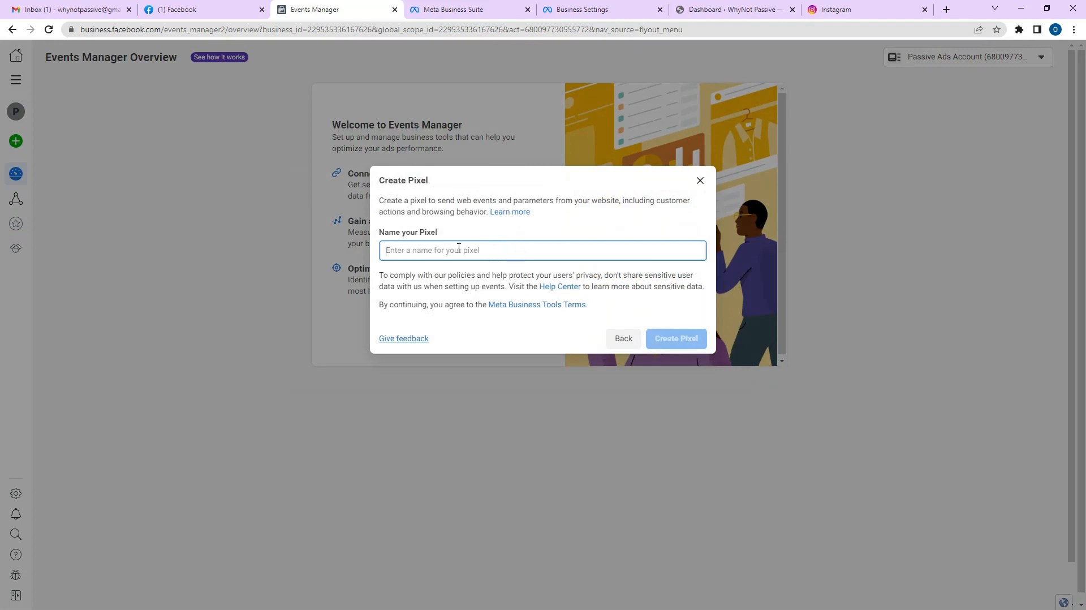
pyautogui.write('P')
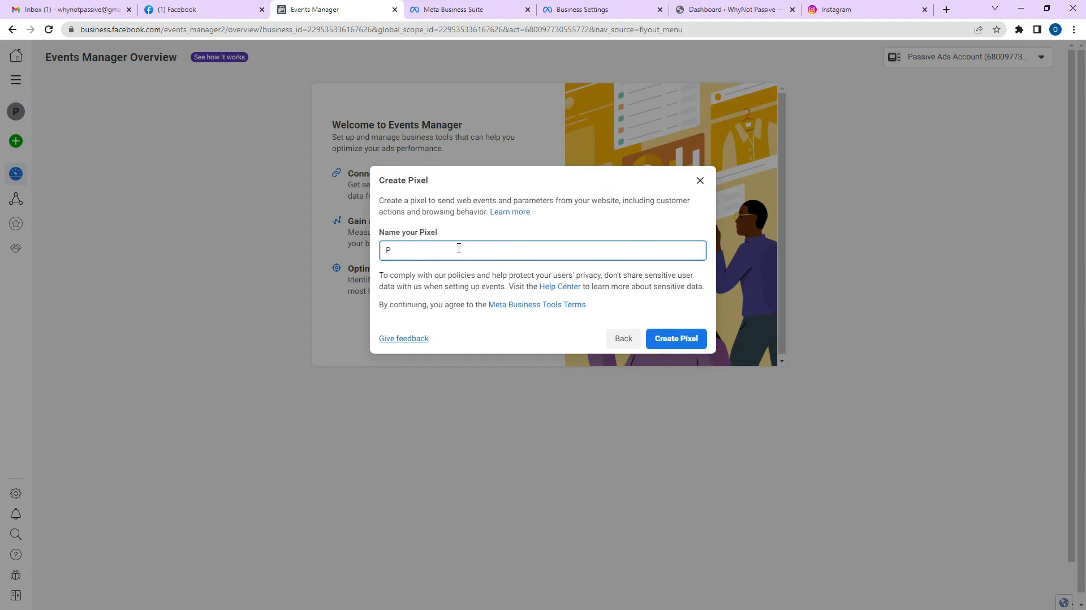
pyautogui.write('s')
pyautogui.press('BackSpace')
pyautogui.press('BackSpace')
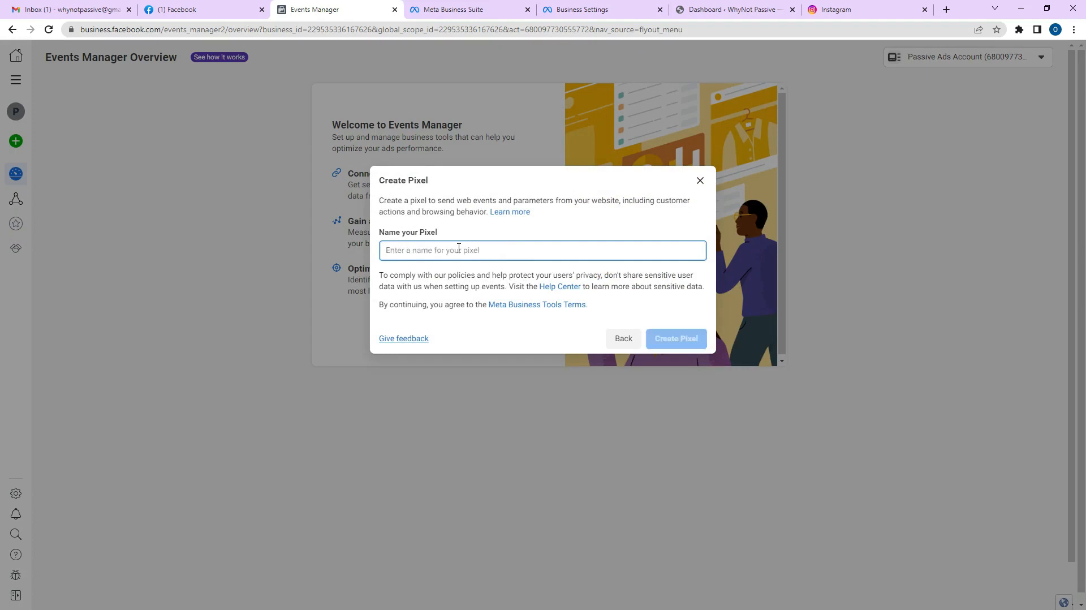
pyautogui.write('WhyNotPassive')
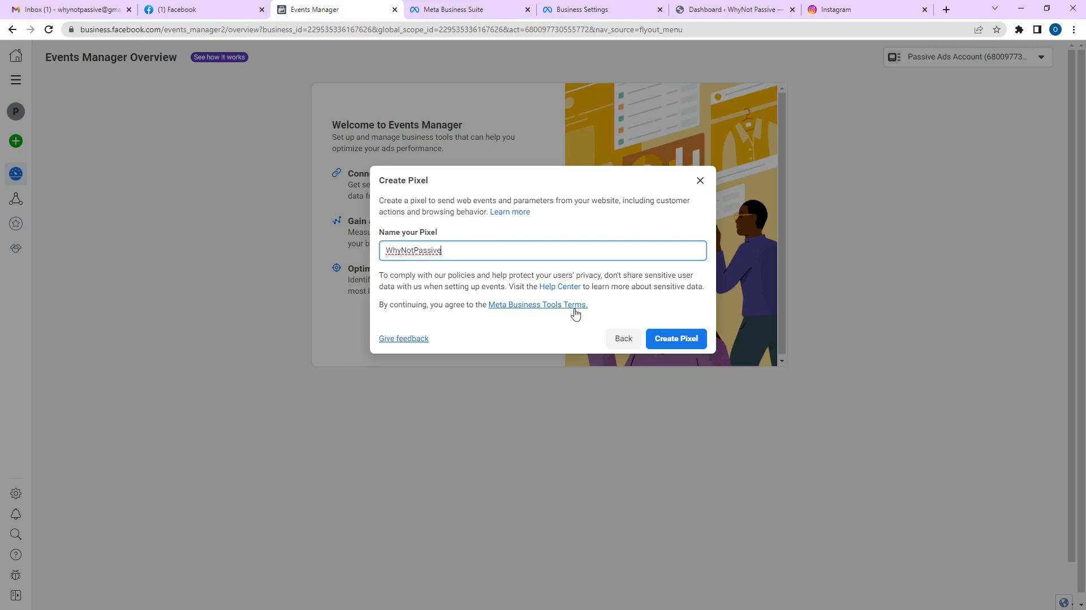
pyautogui.click(664, 346)
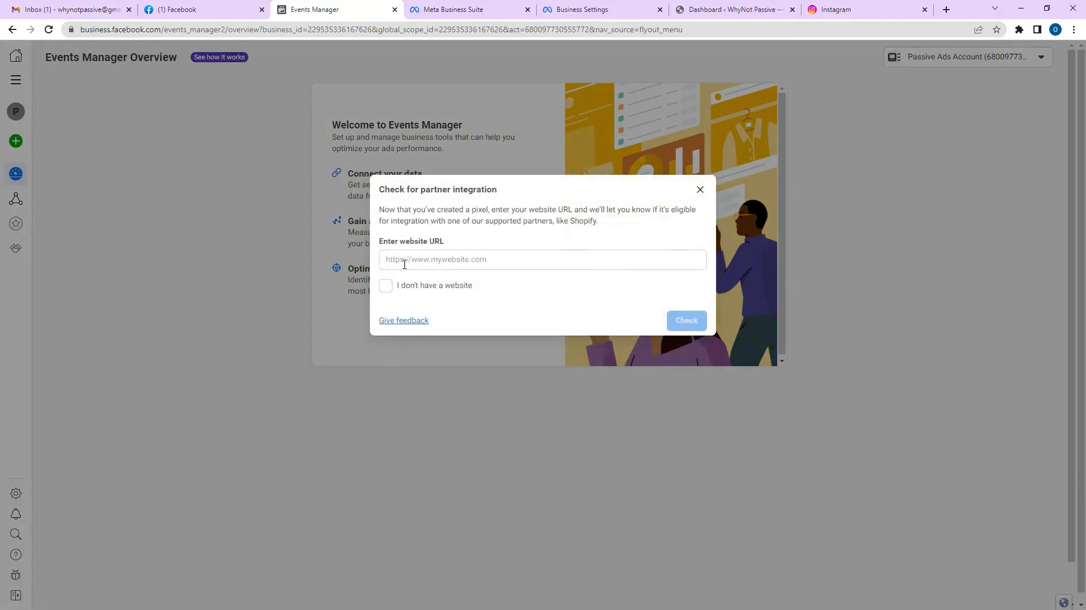
pyautogui.click(707, 9)
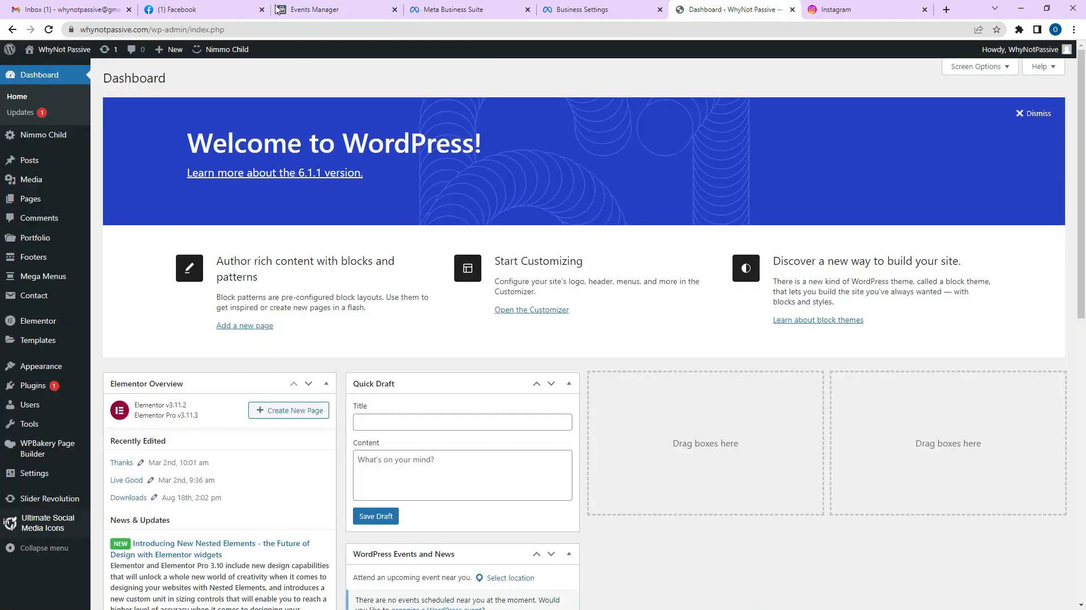
pyautogui.click(157, 30)
pyautogui.click(156, 30)
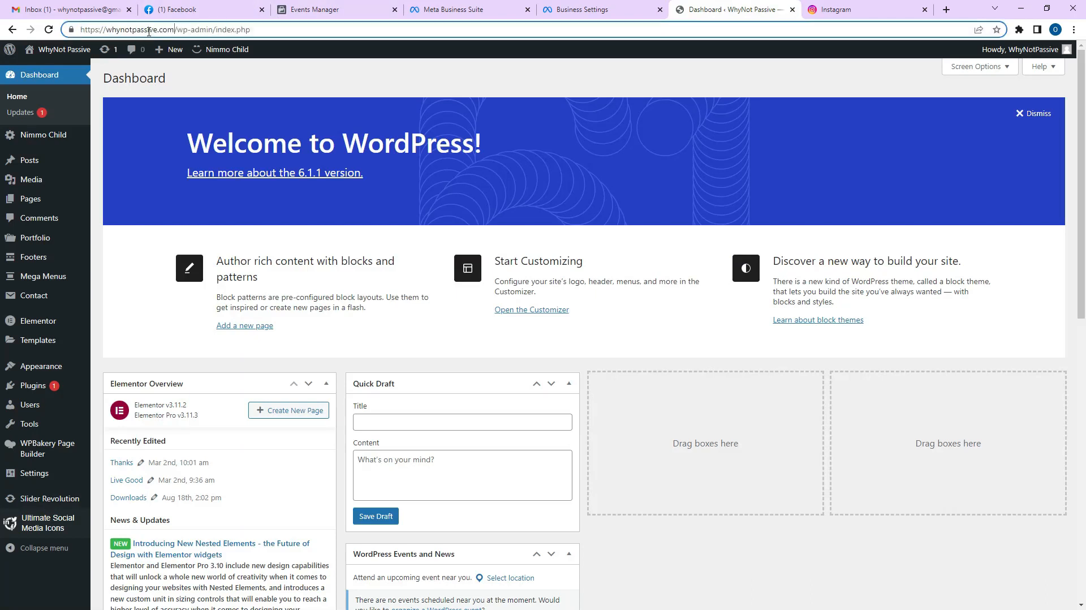
pyautogui.moveTo(177, 30); pyautogui.dragTo(78, 29)
pyautogui.rightClick(107, 30)
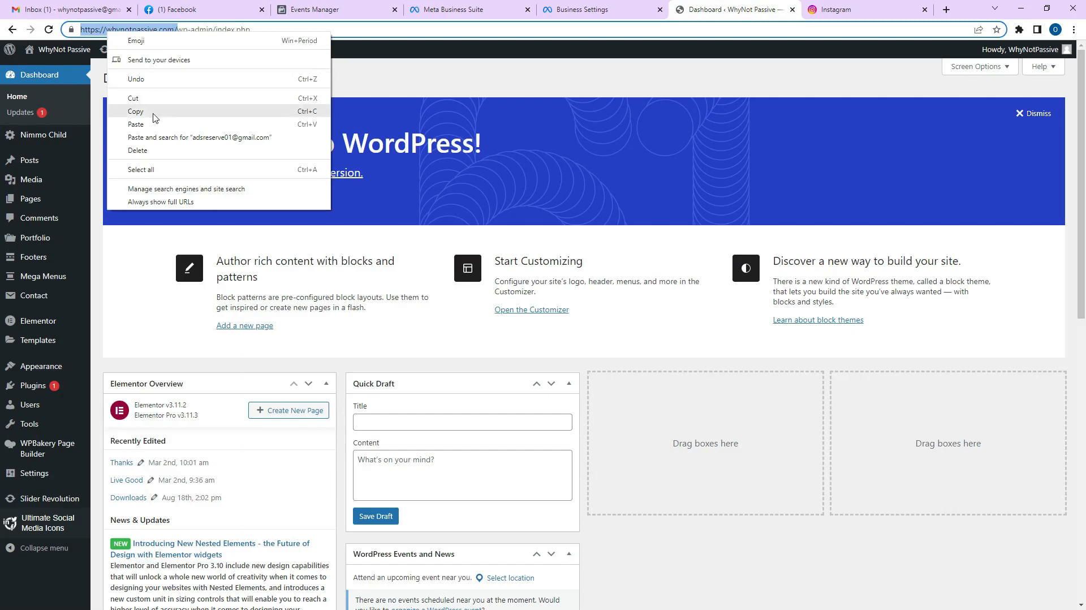
pyautogui.click(152, 113)
pyautogui.click(600, 7)
pyautogui.click(342, 6)
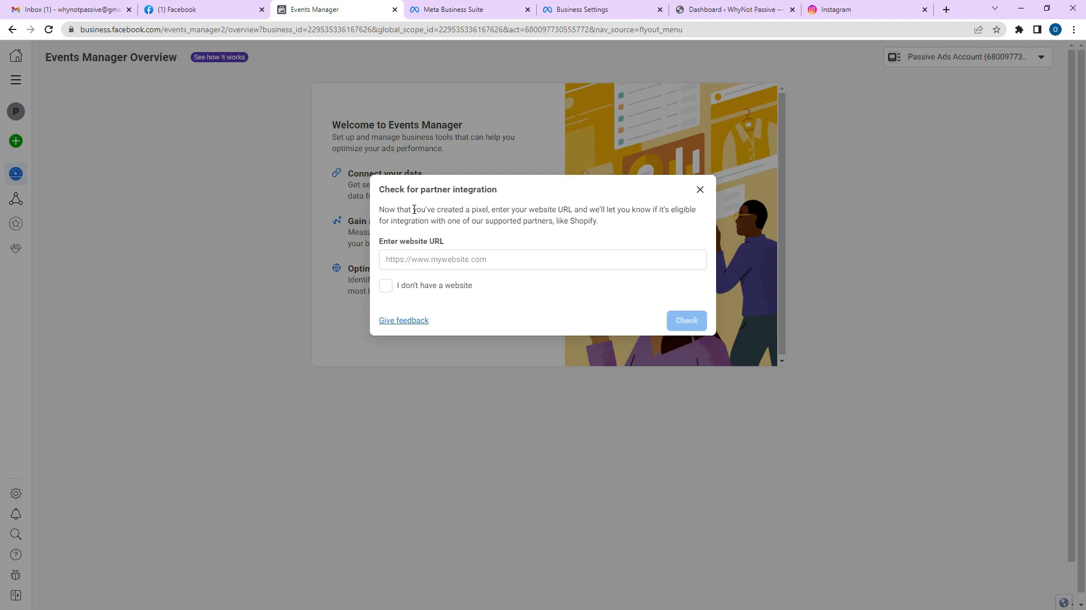
pyautogui.click(450, 261)
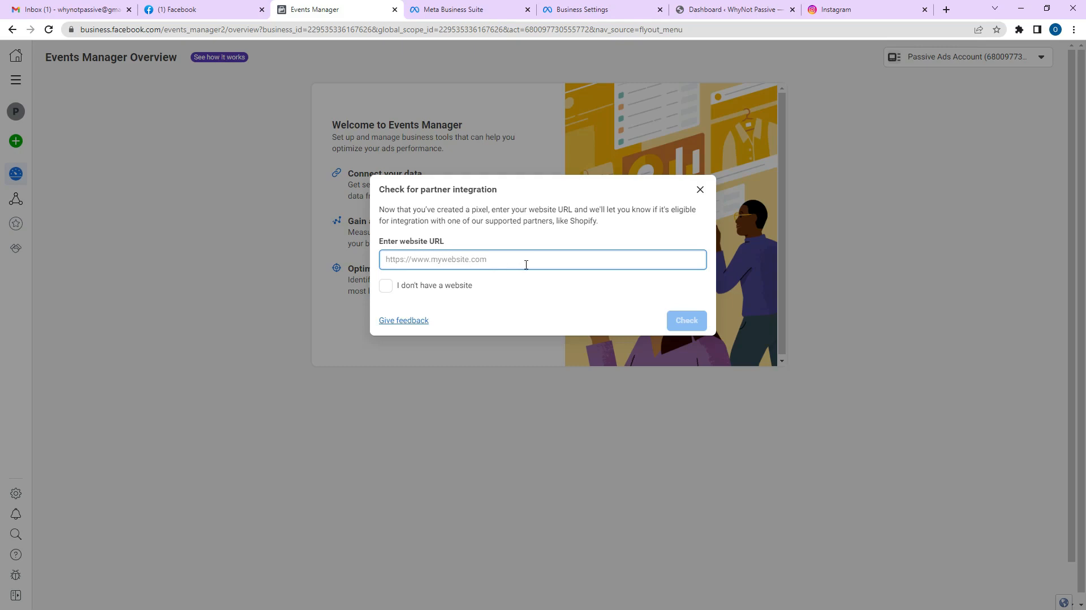
pyautogui.hotkey('ctrl', 'v')
pyautogui.press('BackSpace')
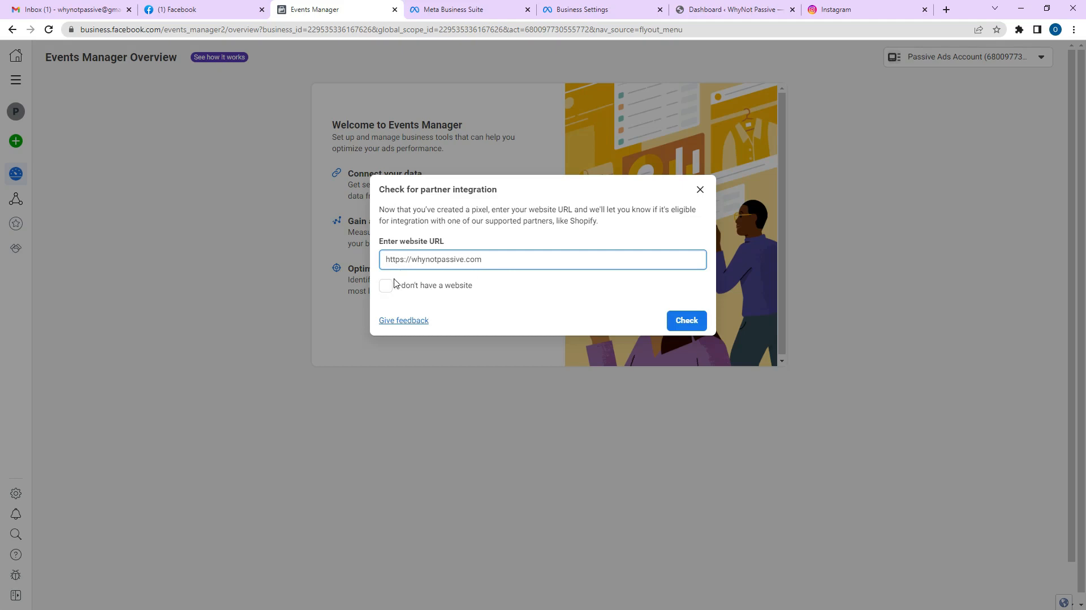
pyautogui.click(694, 321)
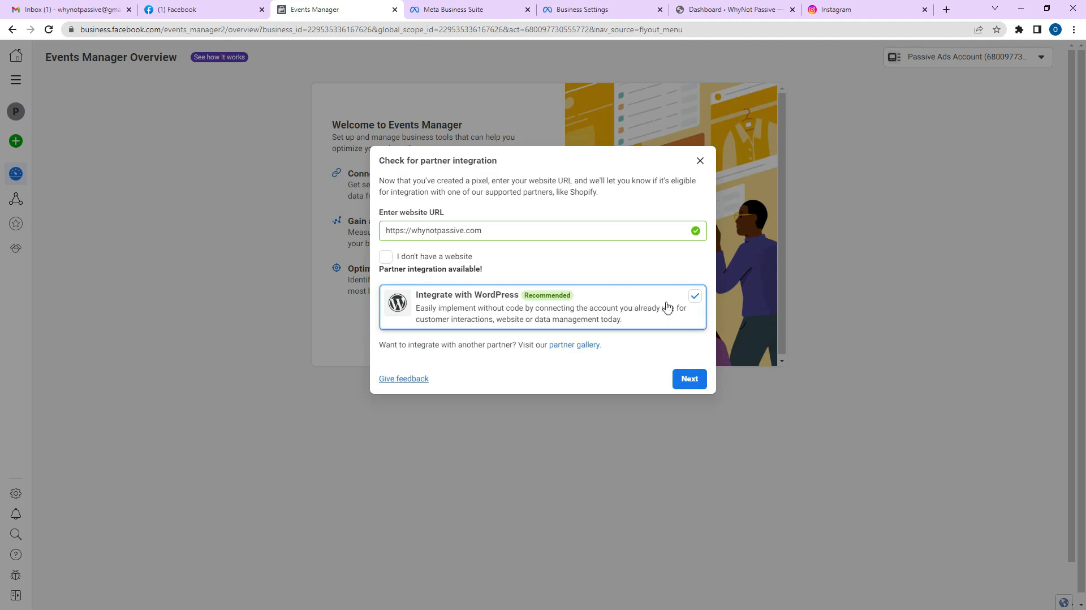
# Skip WordPress integration, connect with Meta Pixel only, and reload Events Manager.
pyautogui.click(697, 299)
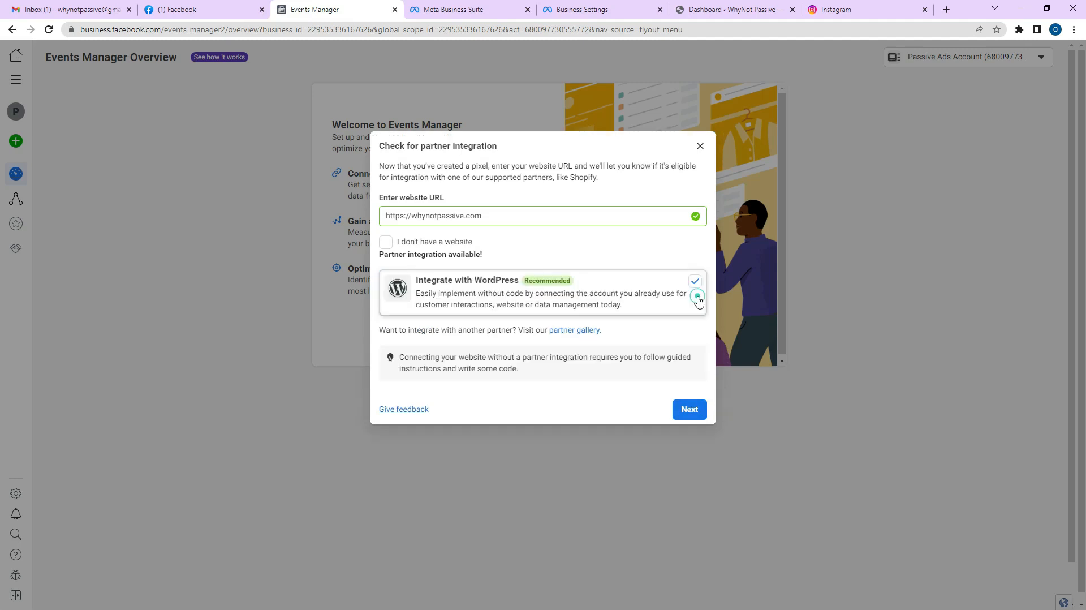
pyautogui.click(695, 418)
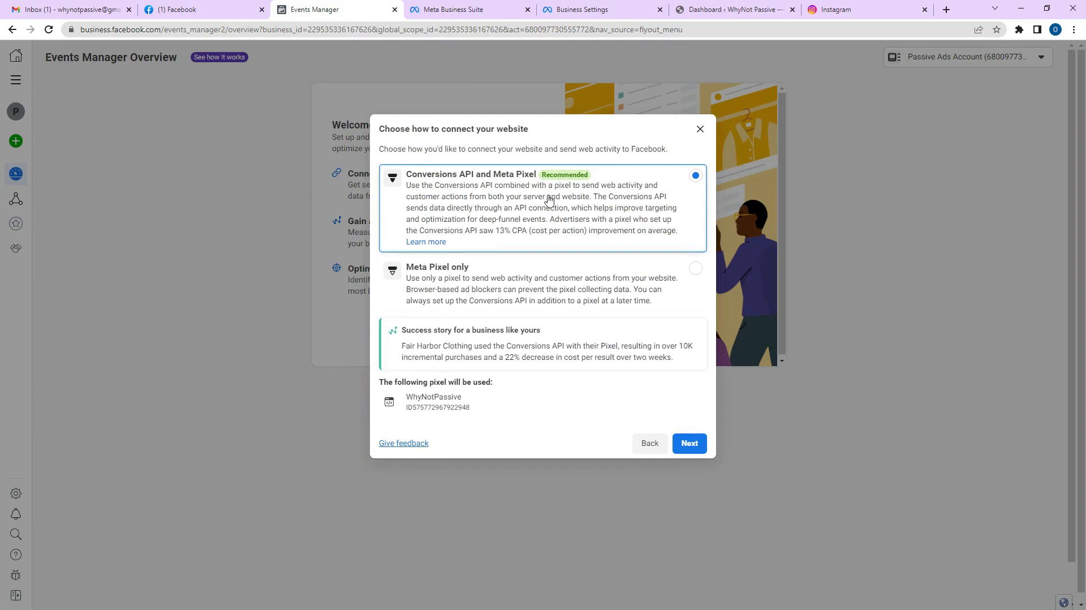
pyautogui.click(510, 285)
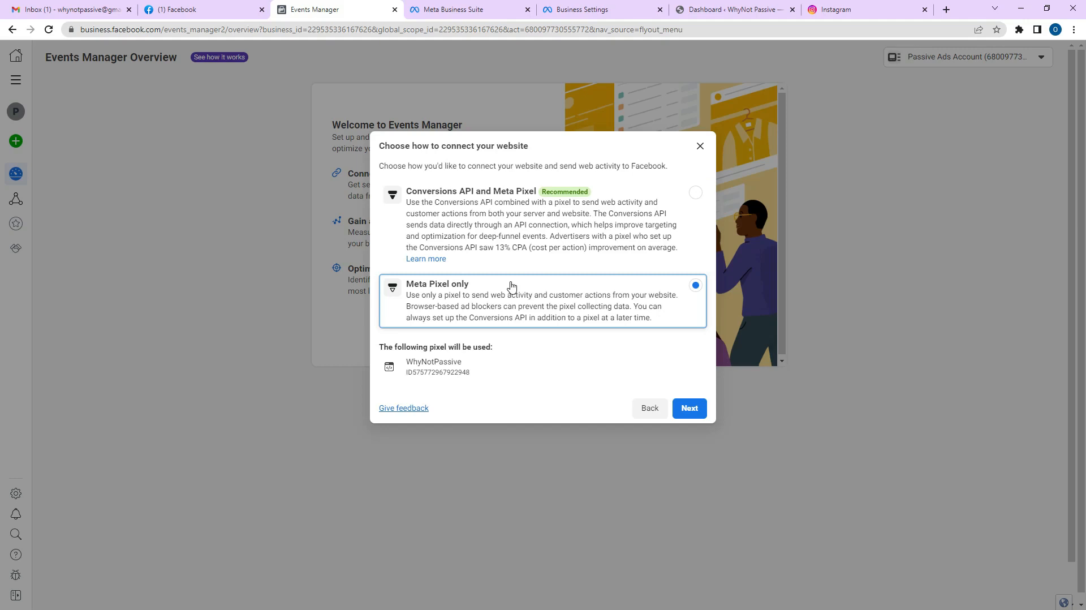
pyautogui.click(691, 408)
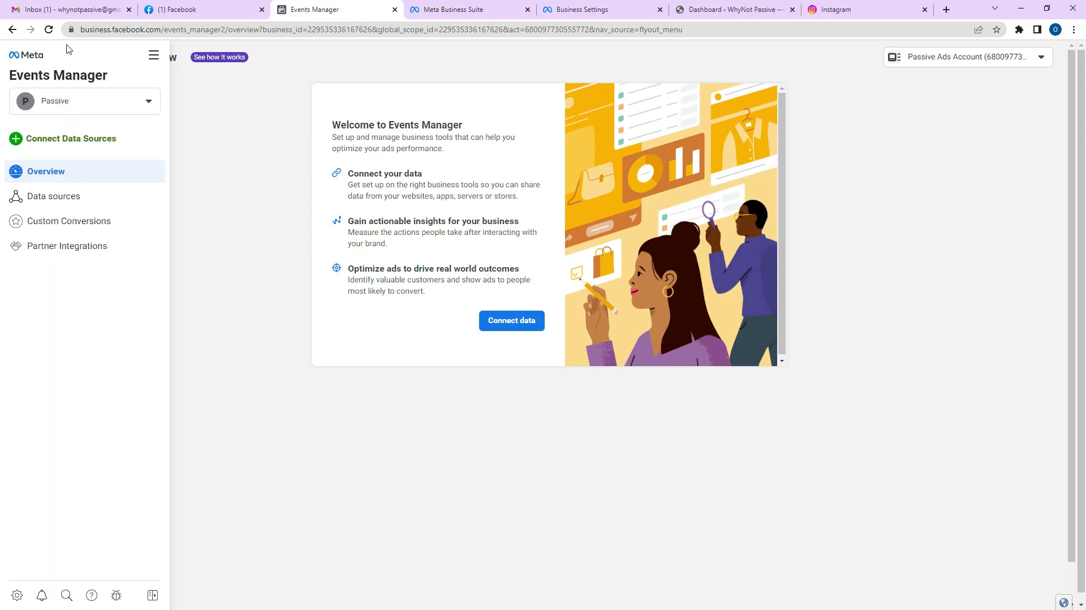
pyautogui.click(49, 29)
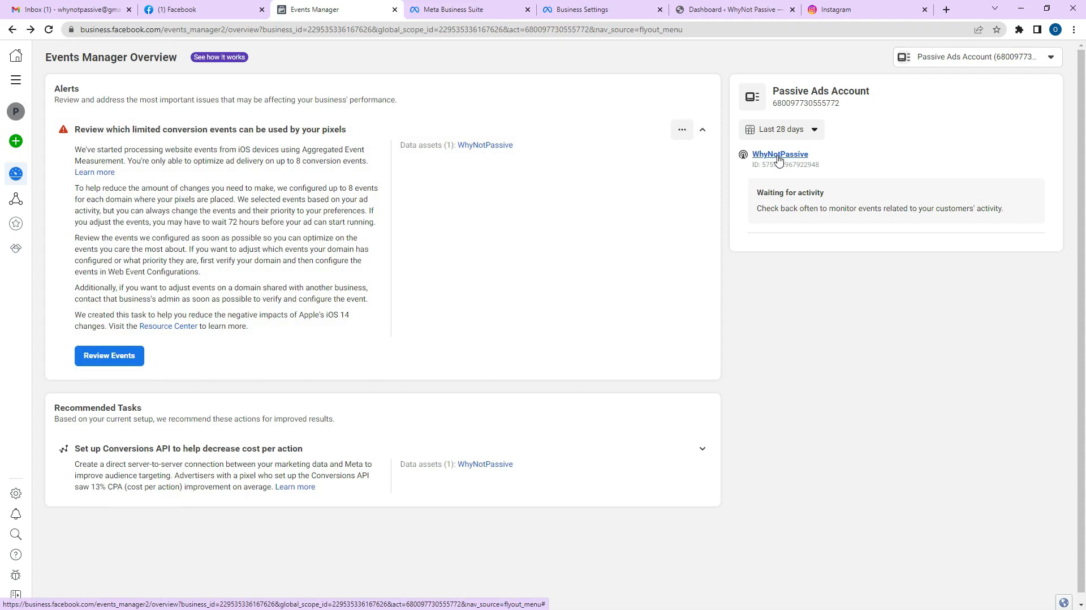
# Resume WhyNotPassive setup with Meta Pixel, choose manual install, and copy the base code.
pyautogui.click(779, 155)
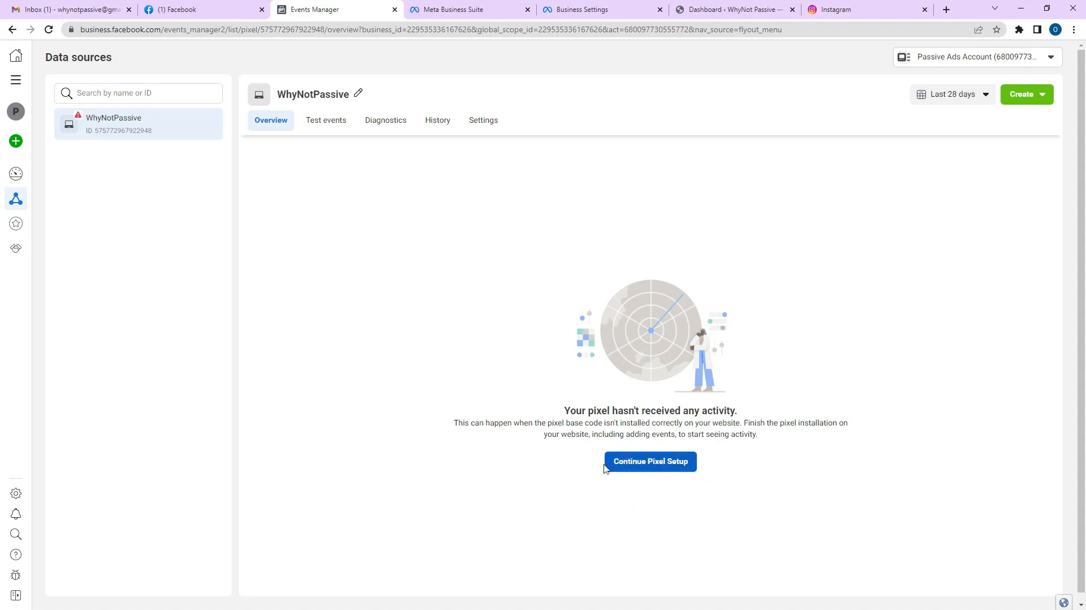
pyautogui.click(656, 469)
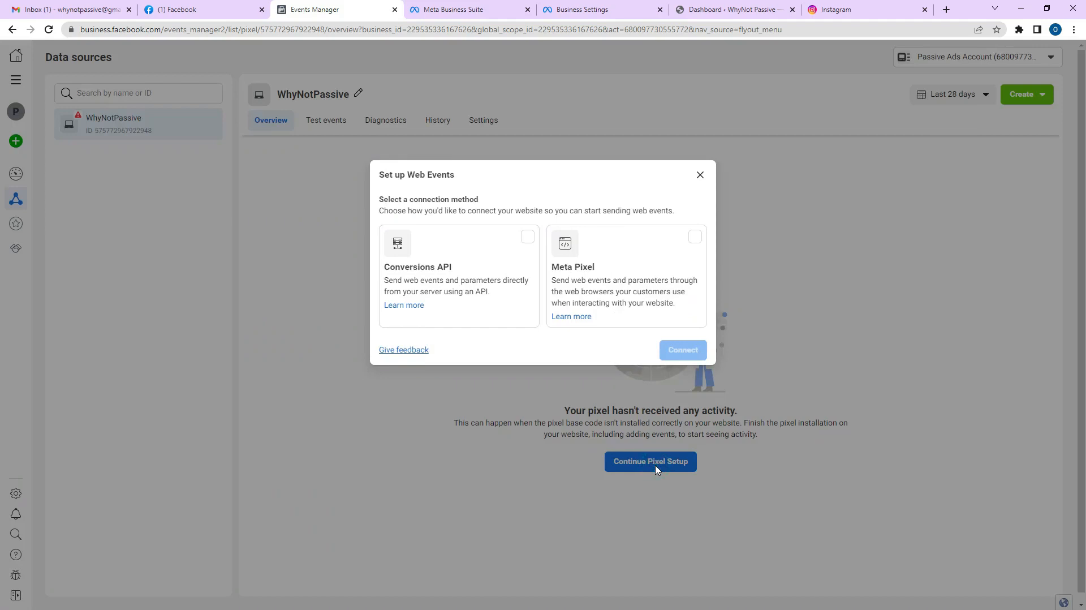
pyautogui.click(601, 291)
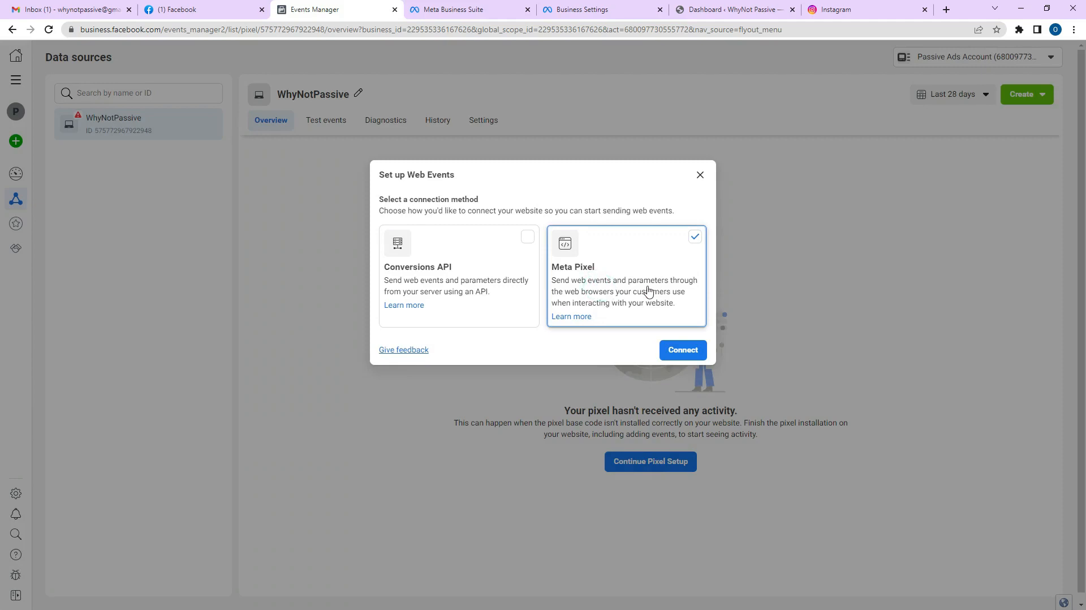
pyautogui.click(676, 351)
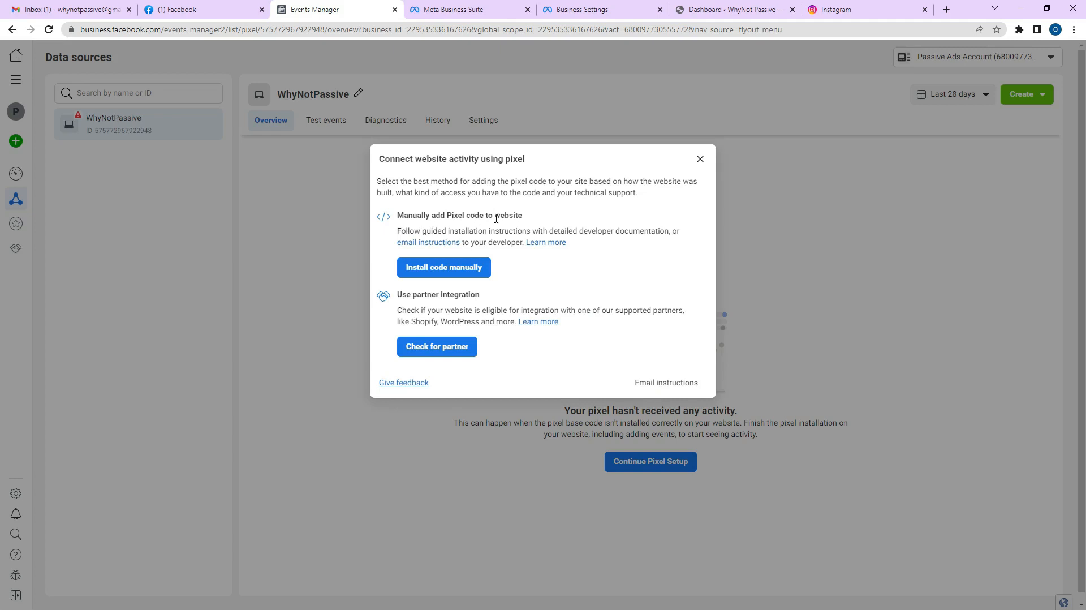
pyautogui.click(456, 272)
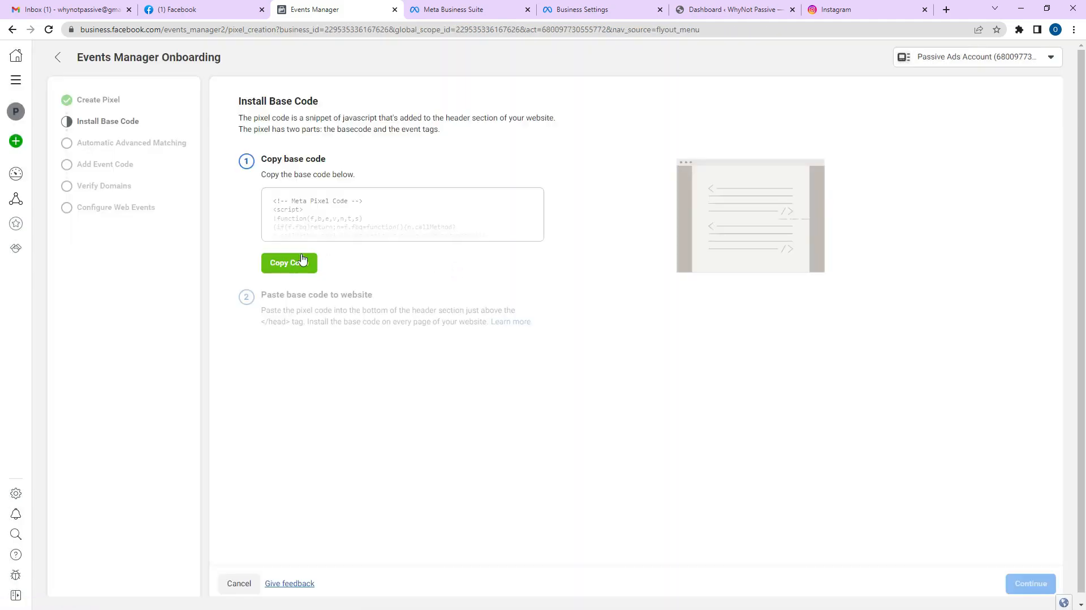
pyautogui.click(292, 263)
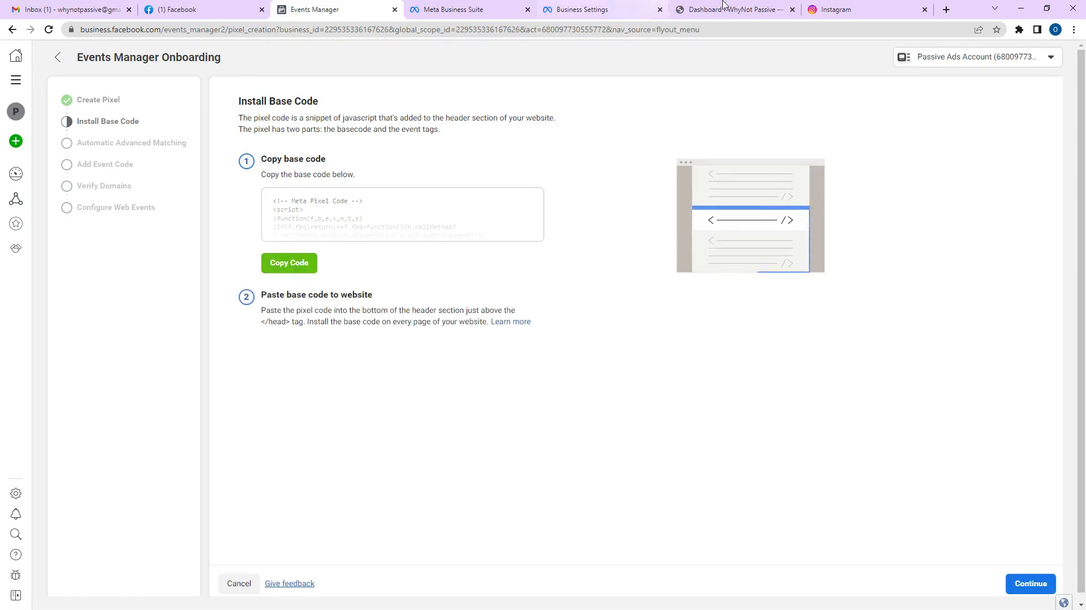
pyautogui.click(749, 6)
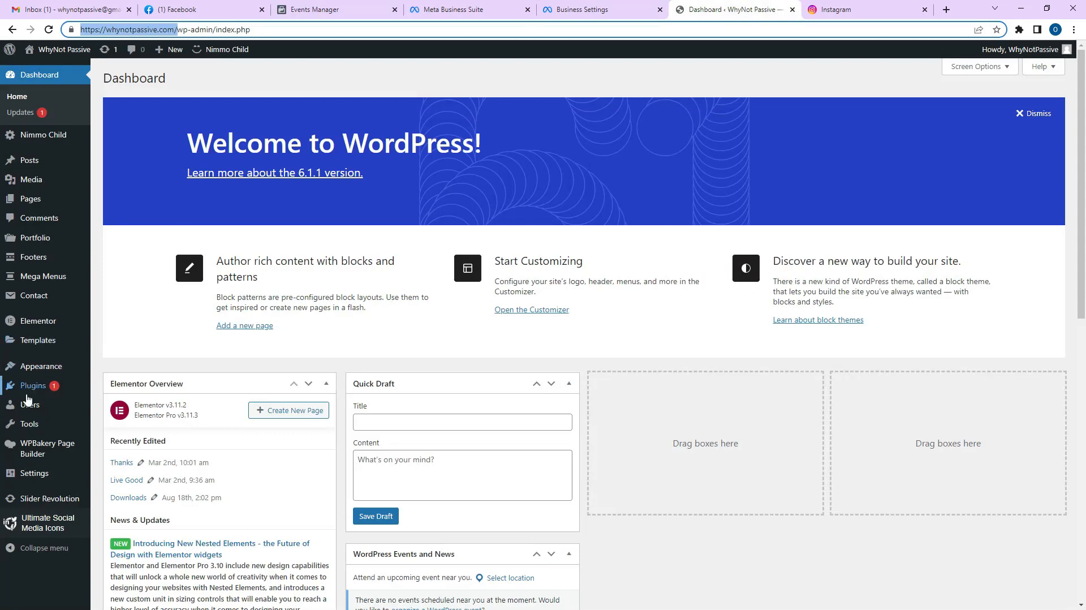
# Search the plugin directory for 'wp code', then install and activate WPCode Insert Headers and Footers.
pyautogui.click(47, 393)
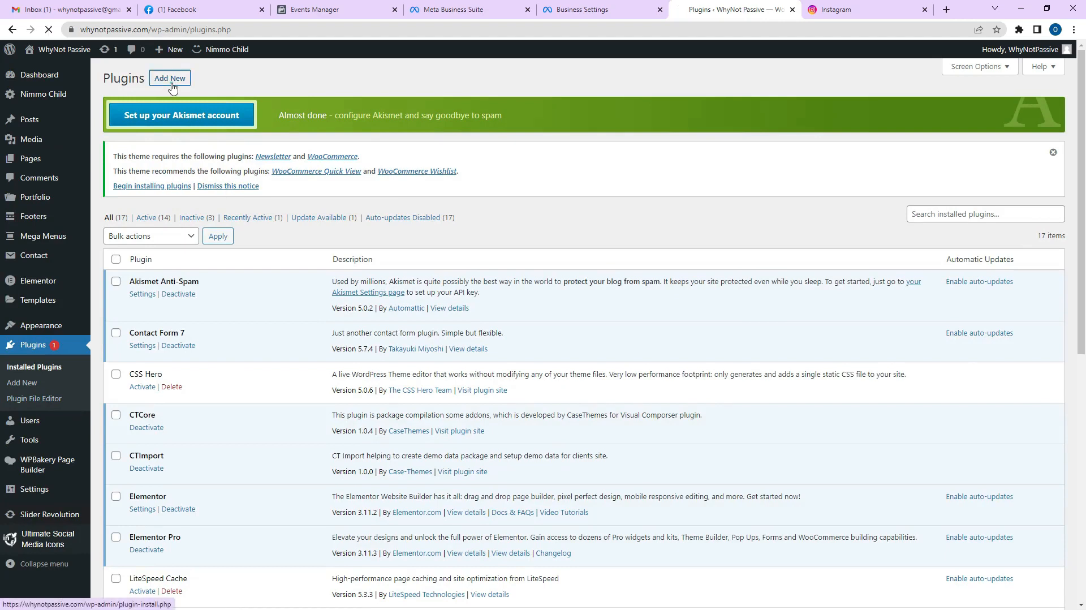
pyautogui.click(172, 86)
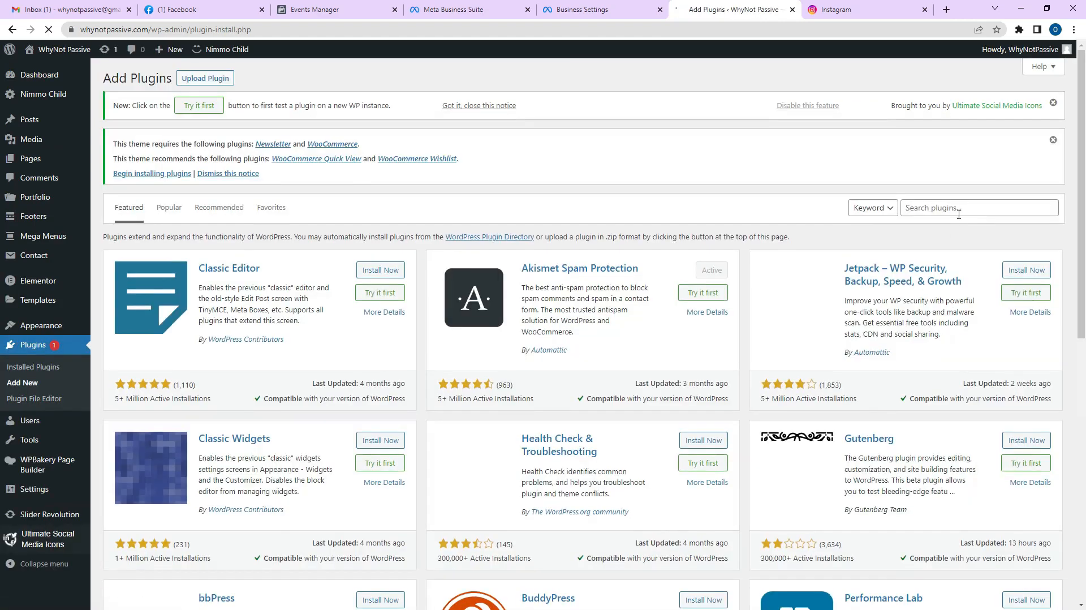
pyautogui.click(959, 207)
pyautogui.write('wp code')
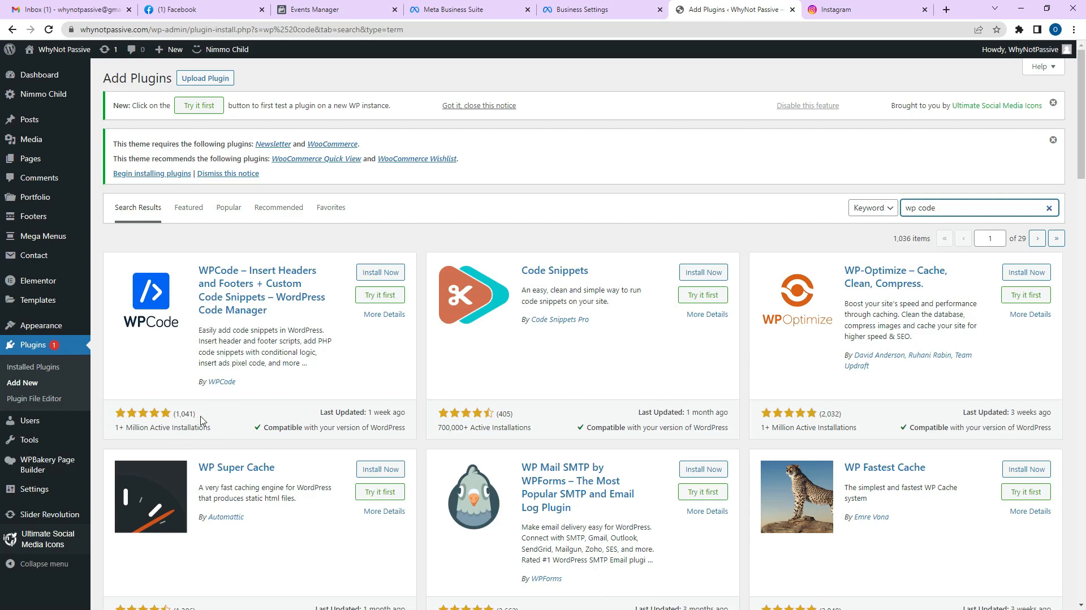
pyautogui.click(376, 277)
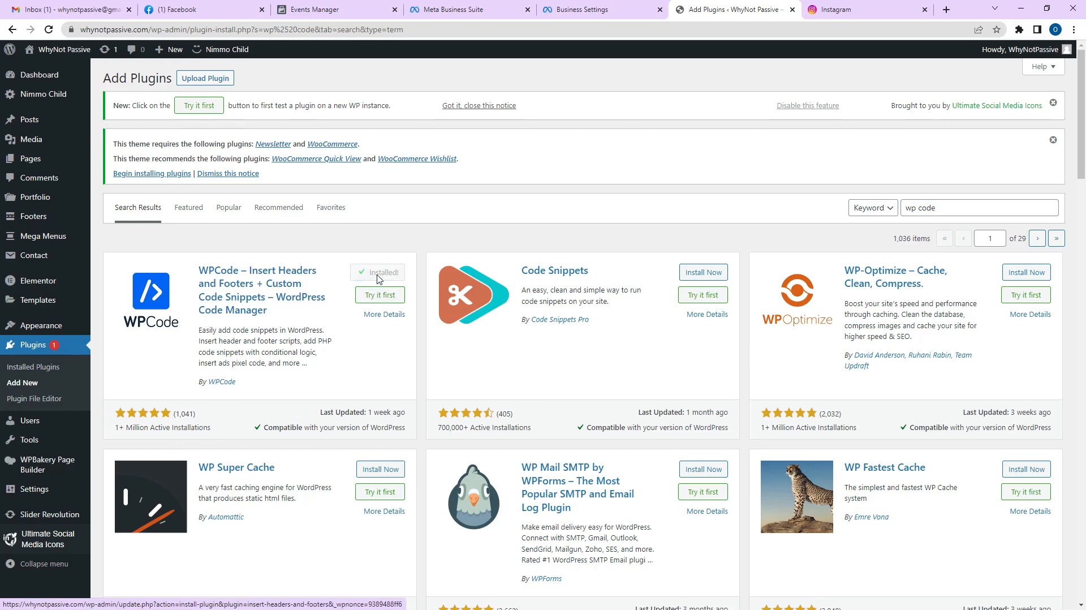
pyautogui.click(385, 273)
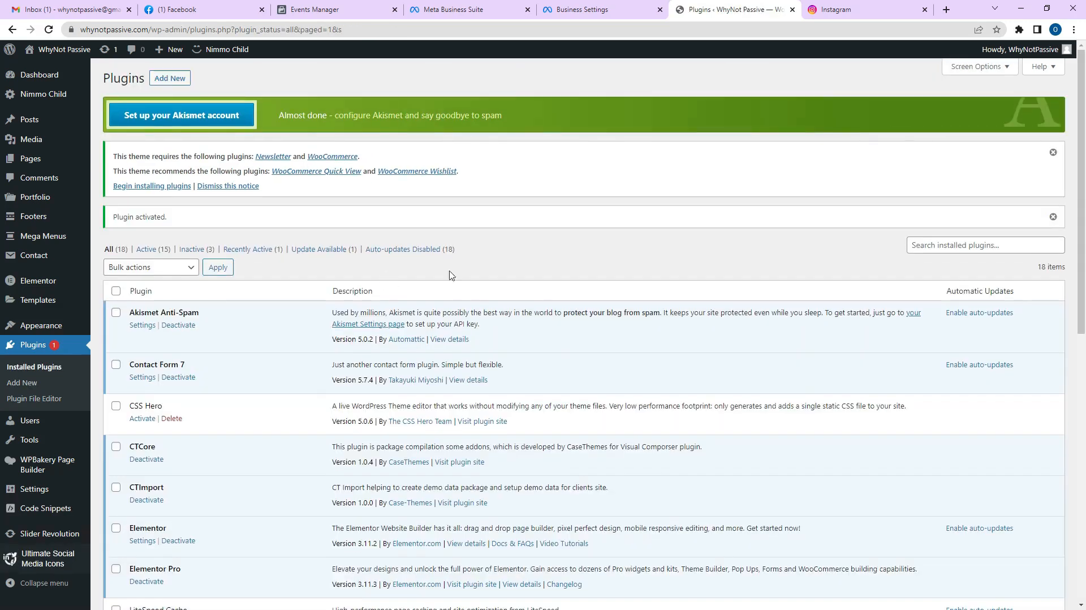
pyautogui.scroll(-3, 517, 255)
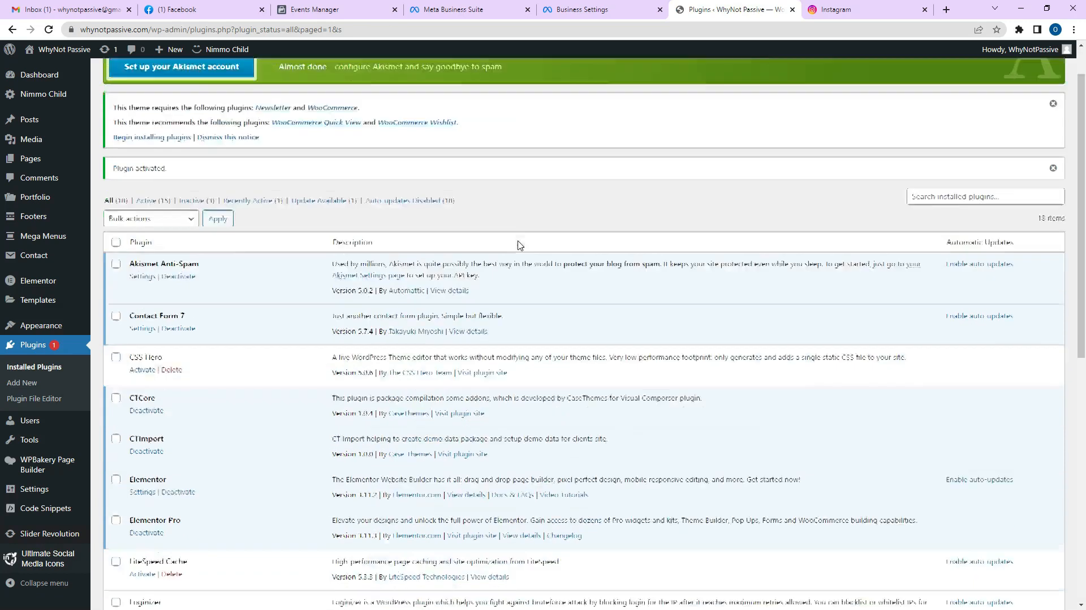
pyautogui.scroll(-3, 43, 509)
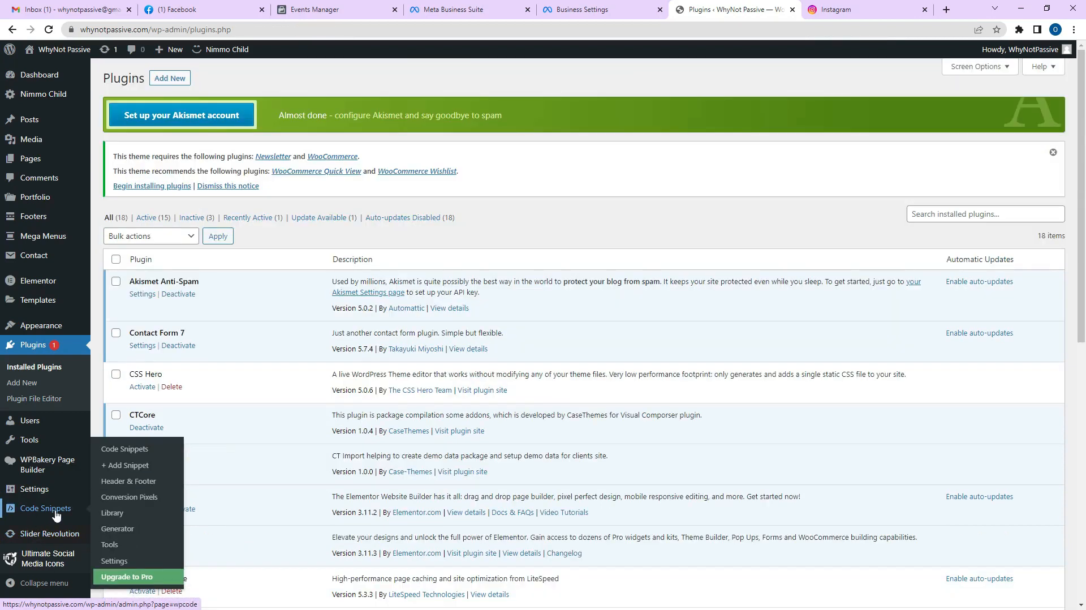
# Paste the Meta Pixel base code into WPCode's global Header box and save the changes.
pyautogui.click(126, 487)
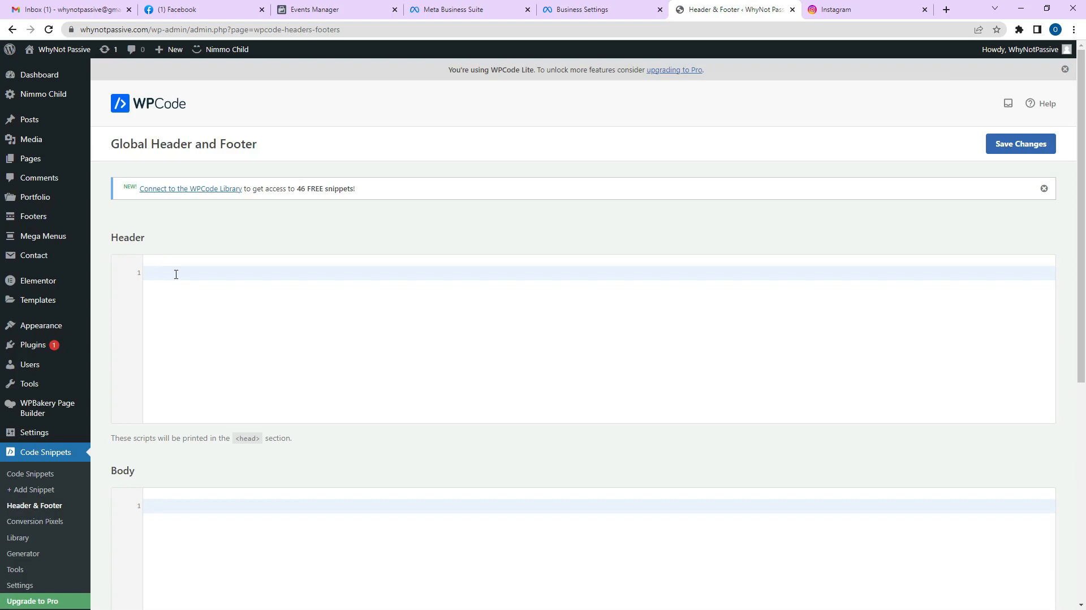
pyautogui.click(316, 9)
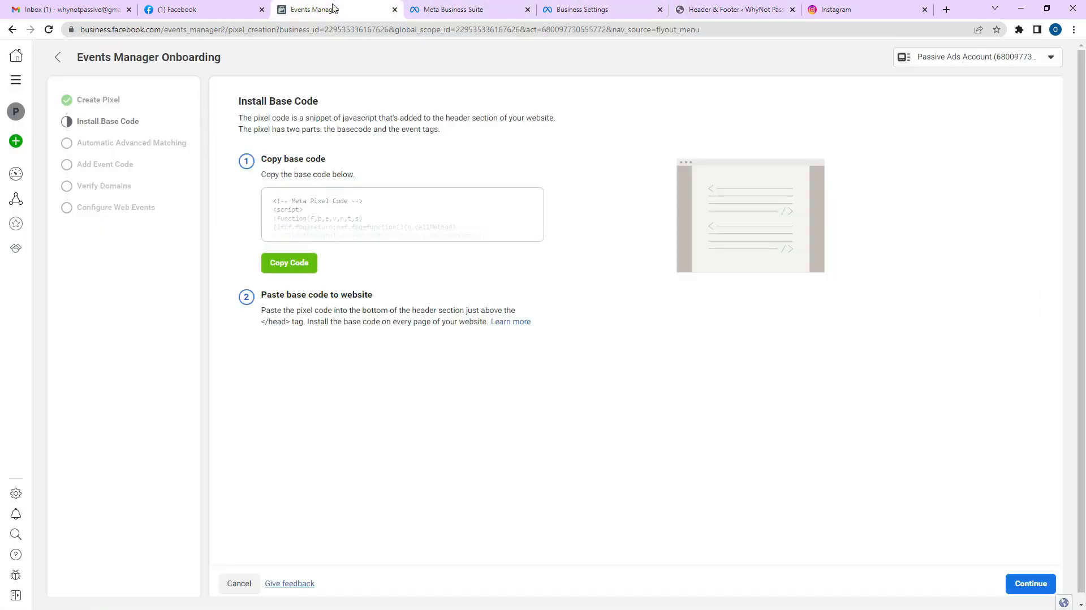
pyautogui.click(279, 271)
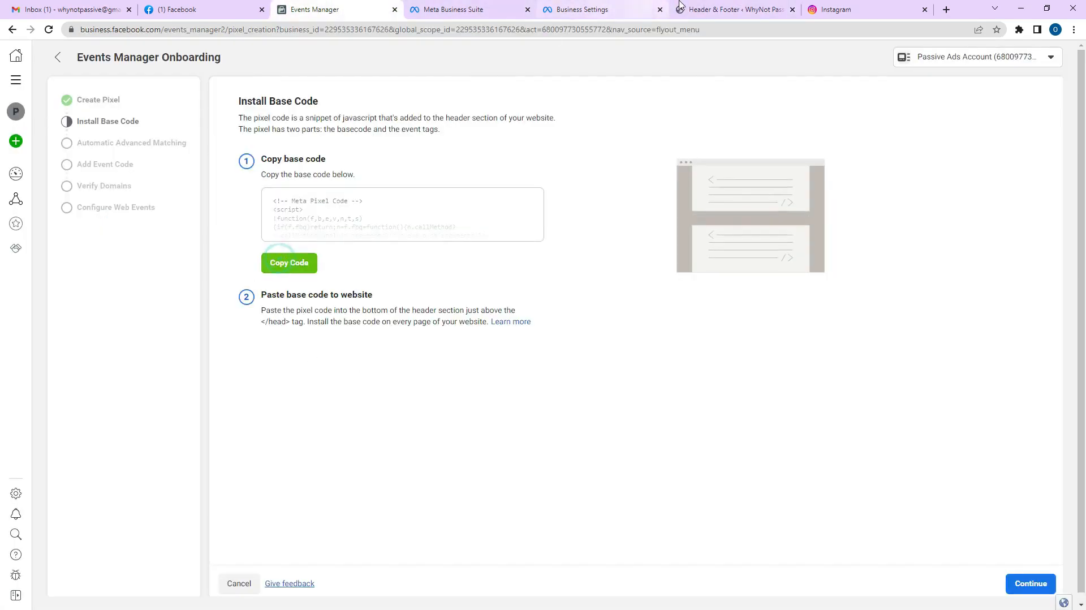
pyautogui.click(717, 5)
pyautogui.click(366, 273)
pyautogui.hotkey('ctrl', 'v')
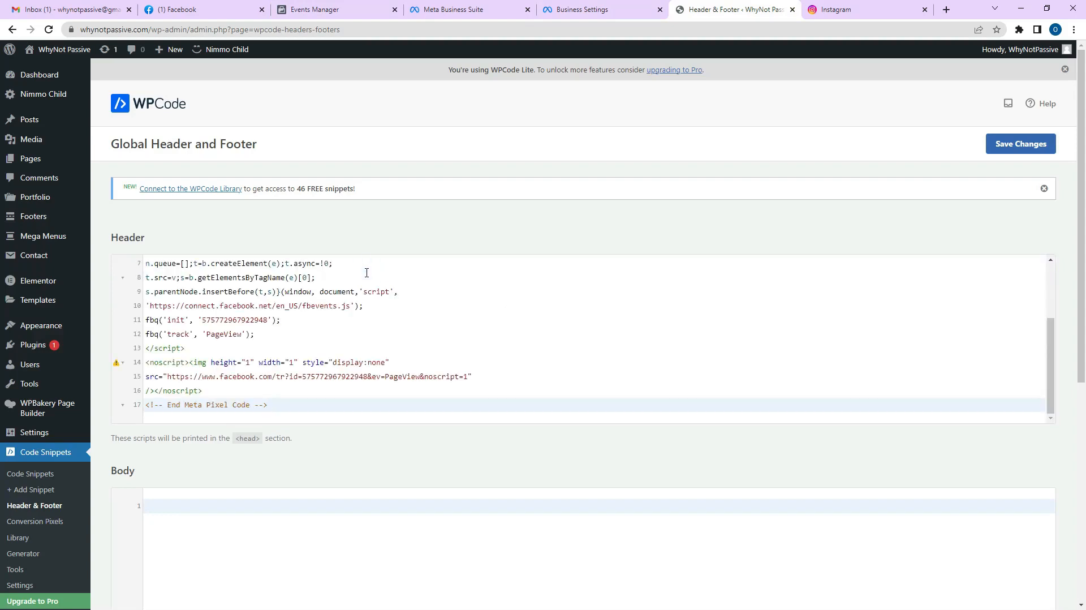
pyautogui.click(277, 7)
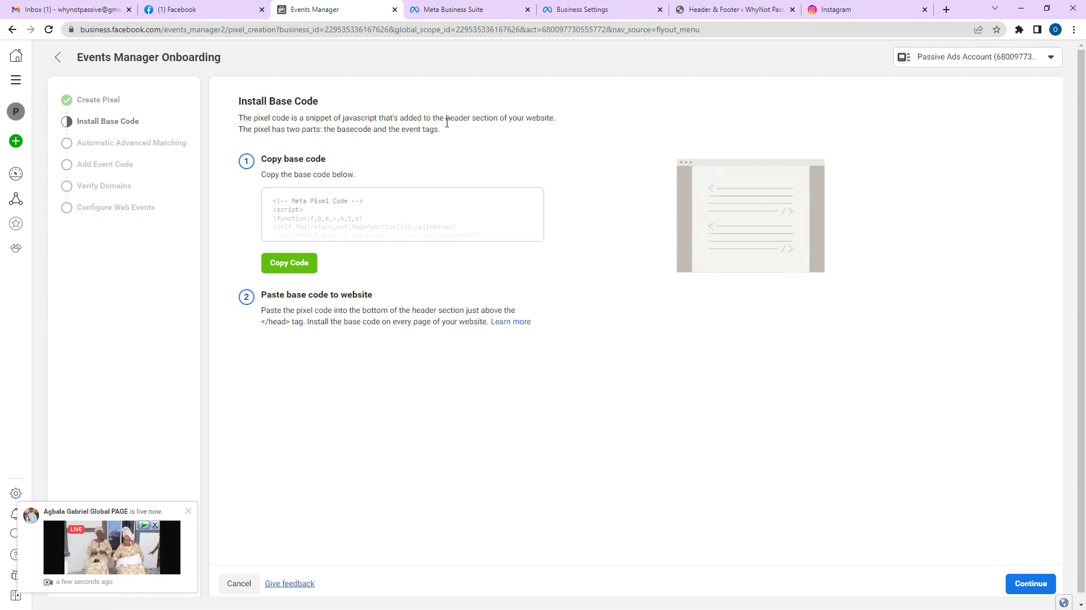
pyautogui.moveTo(446, 118); pyautogui.dragTo(553, 114)
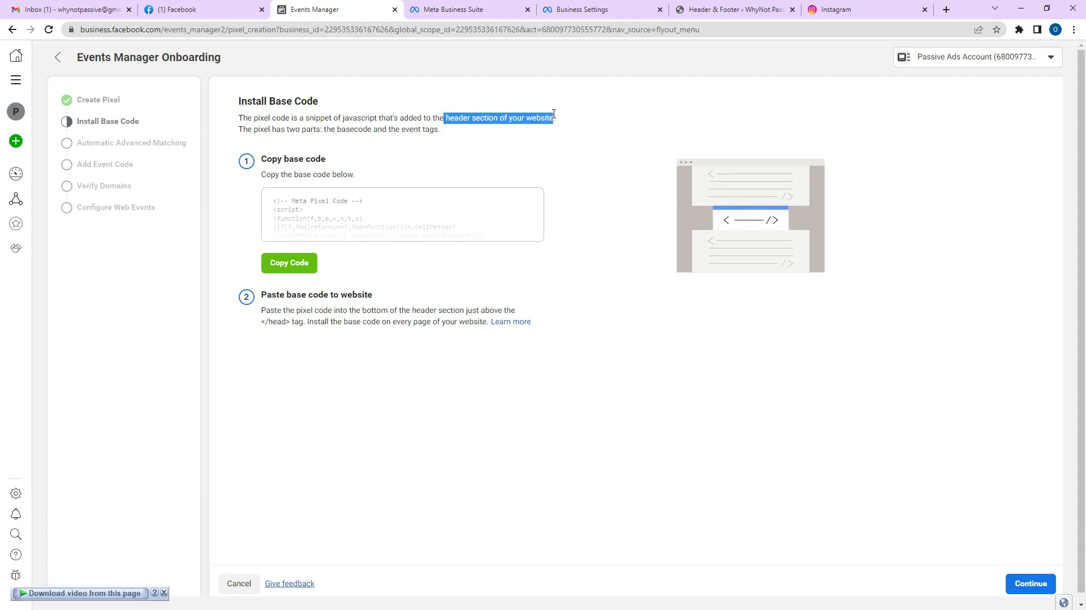
pyautogui.click(734, 10)
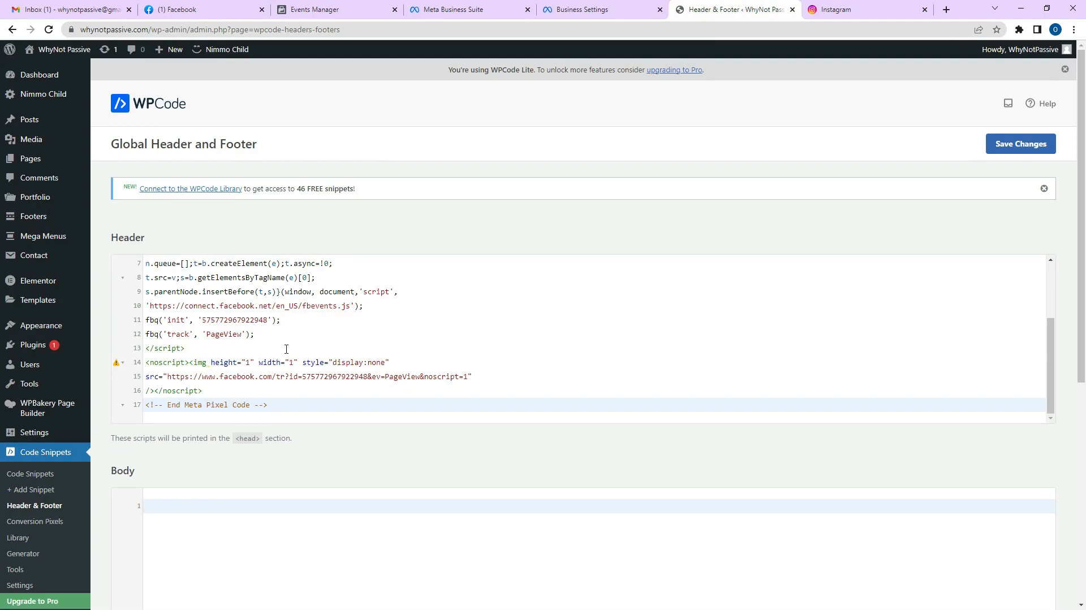
pyautogui.click(1019, 149)
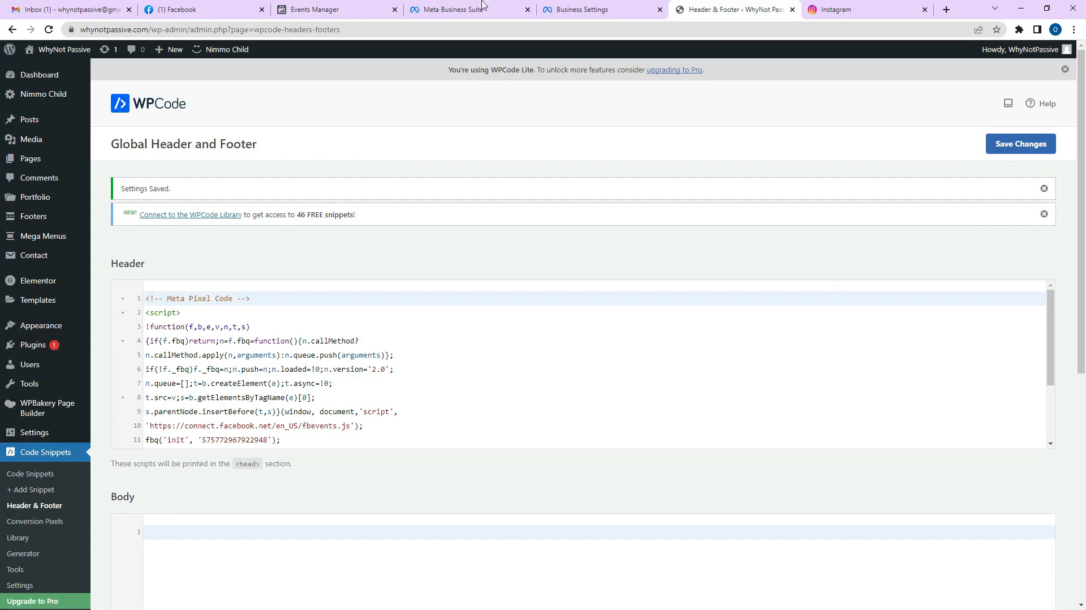
# Finish Install Base Code, switch on Automatic Advanced Matching, and open the event setup tool.
pyautogui.click(328, 10)
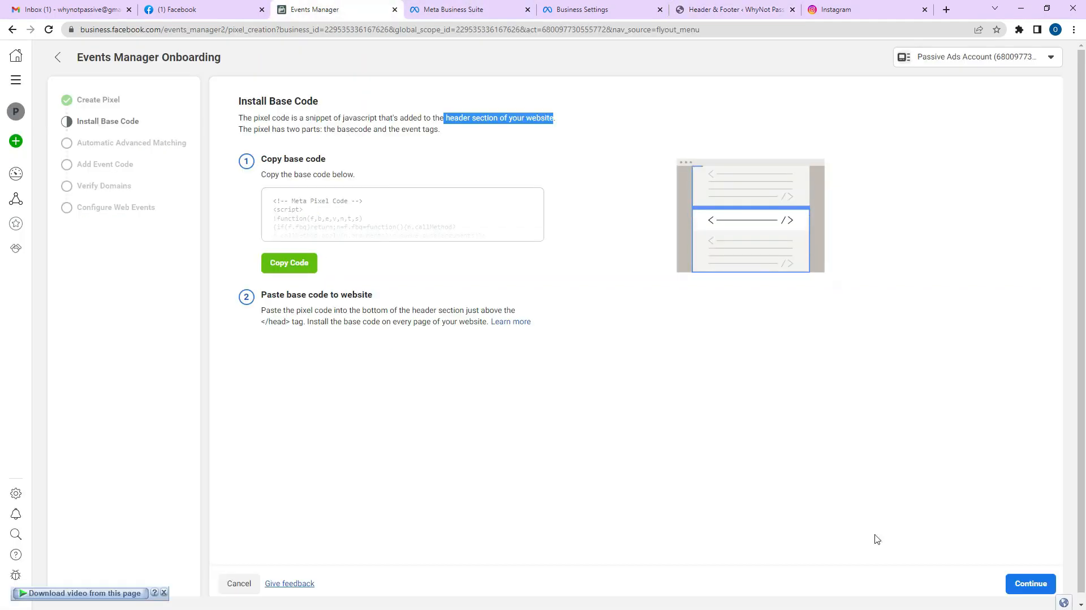
pyautogui.click(1032, 583)
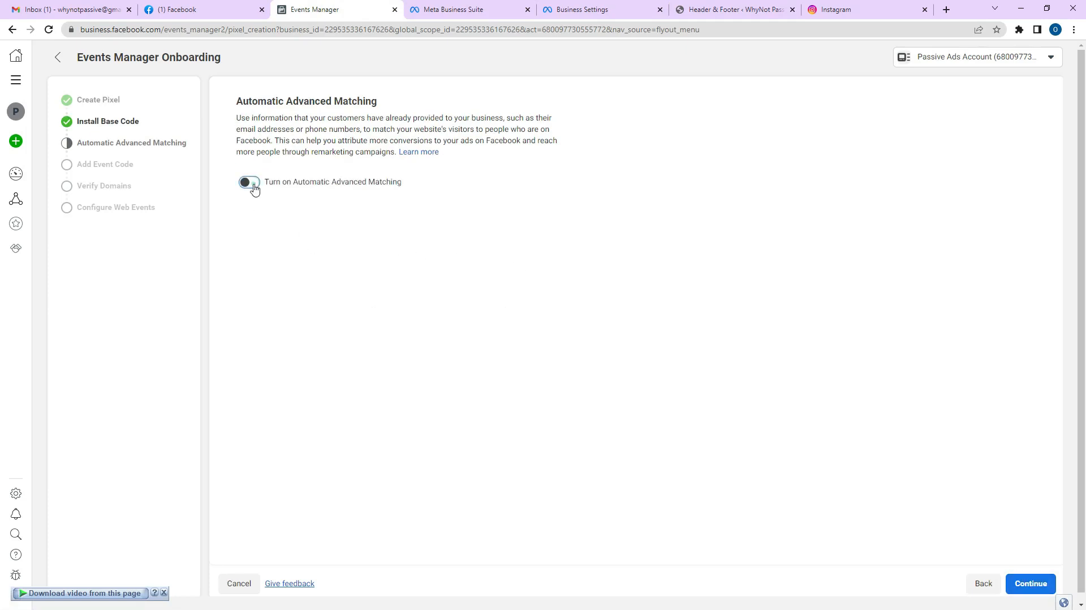
pyautogui.click(249, 182)
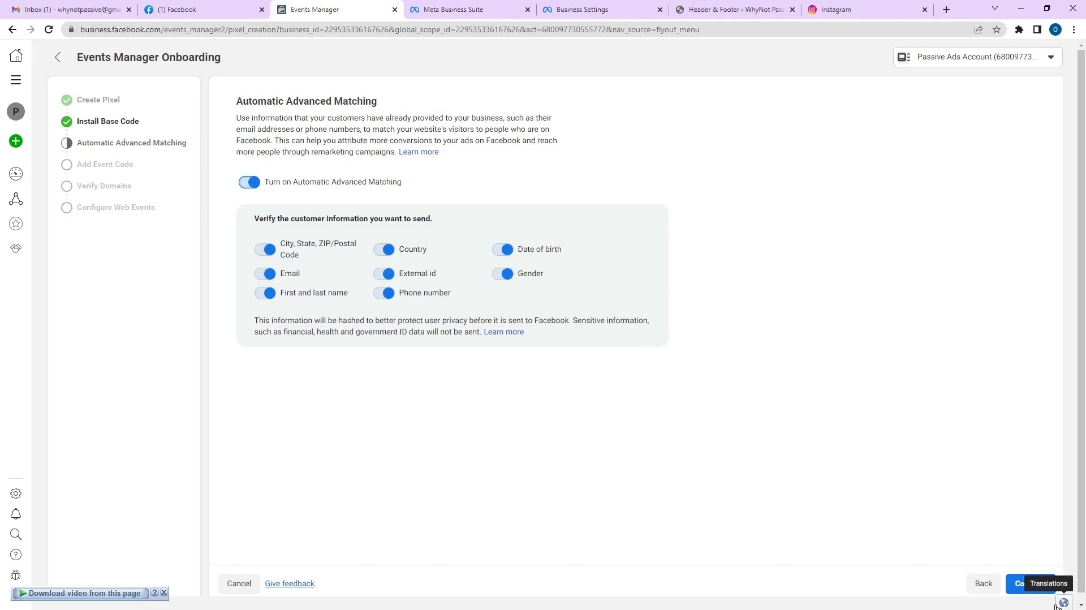
pyautogui.click(1038, 586)
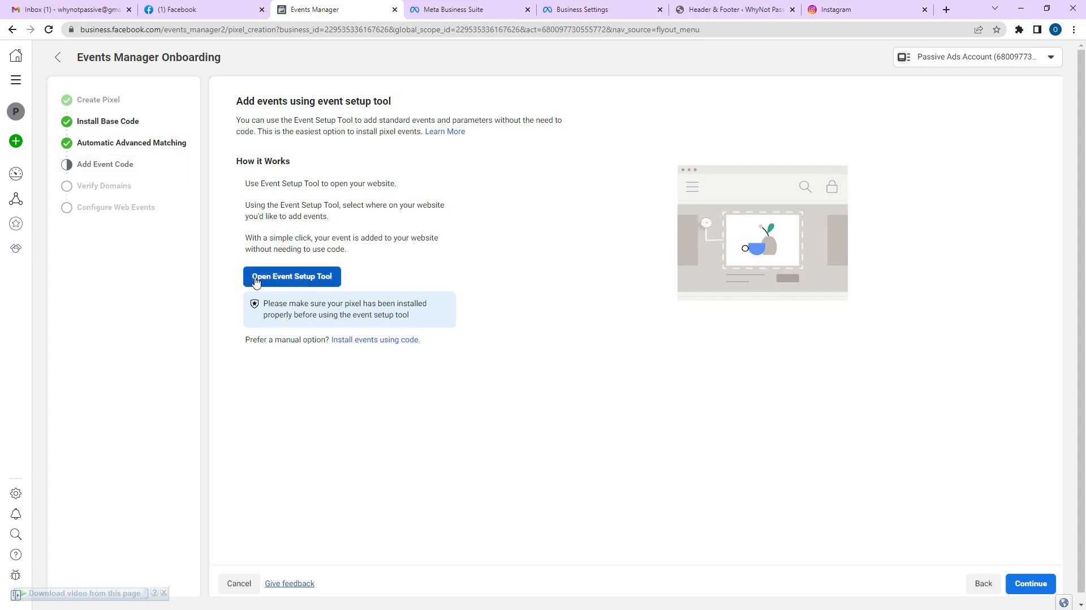
pyautogui.click(287, 278)
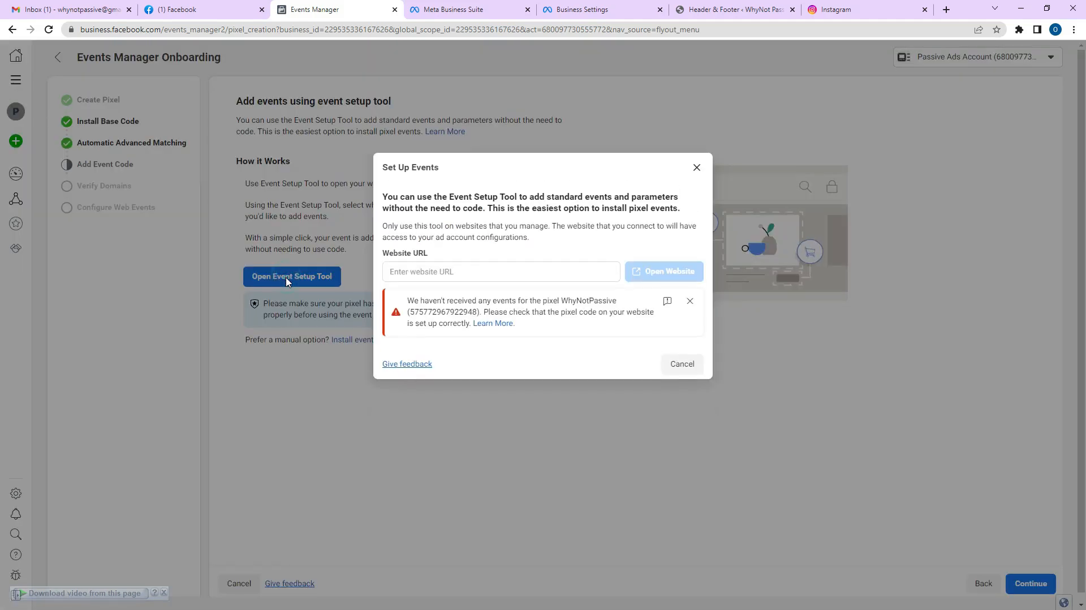
# Focus the Website URL field, then view the second page of the site's WordPress pages.
pyautogui.click(394, 273)
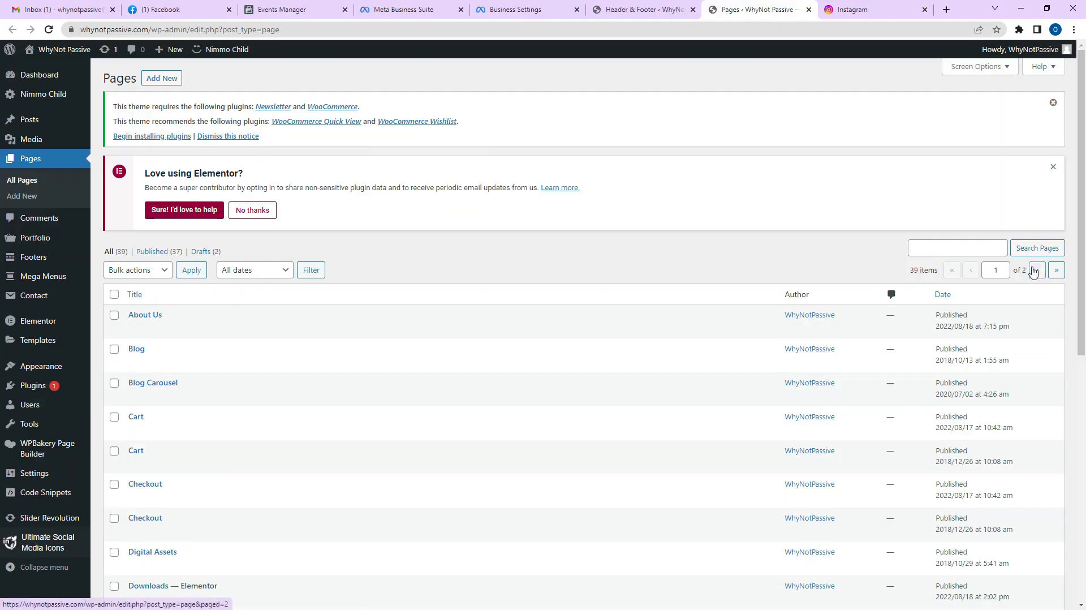
pyautogui.click(1030, 265)
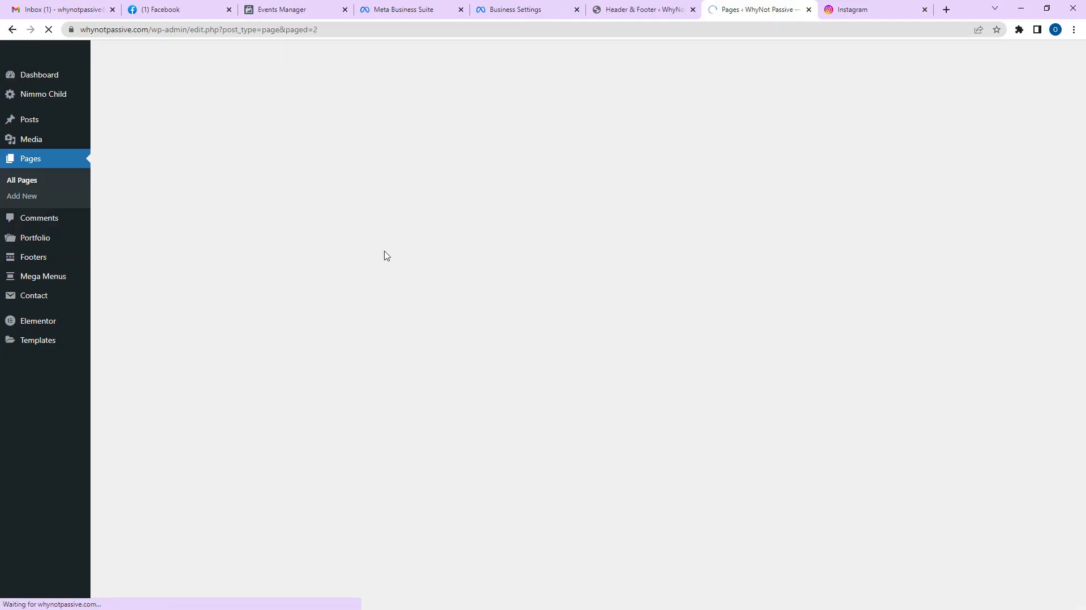
# Open the site's Live Good and Thanks pages in new browser tabs.
pyautogui.scroll(-4, 340, 237)
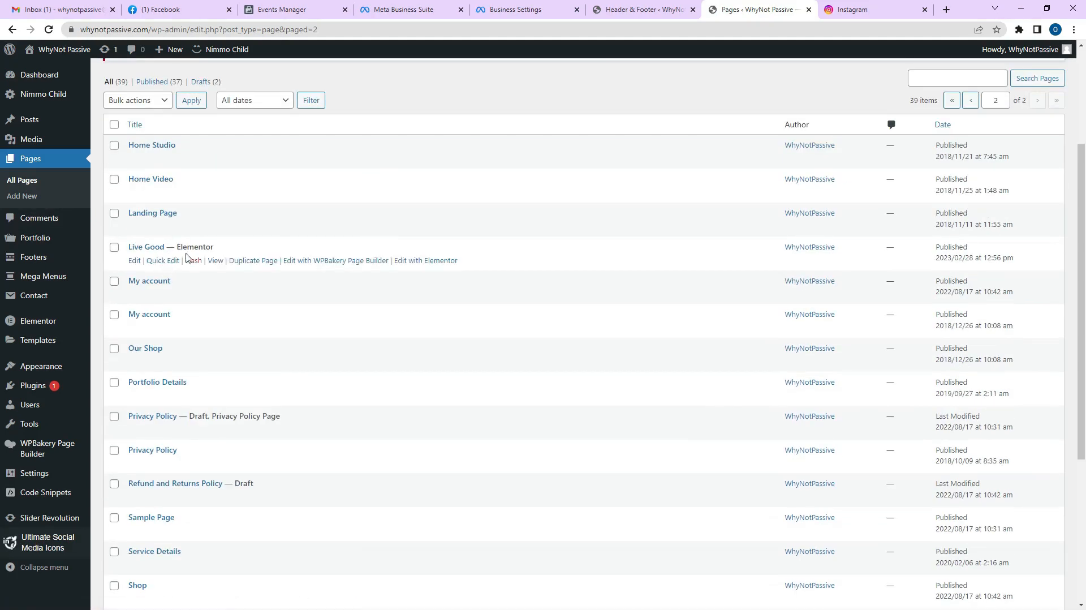
pyautogui.rightClick(220, 262)
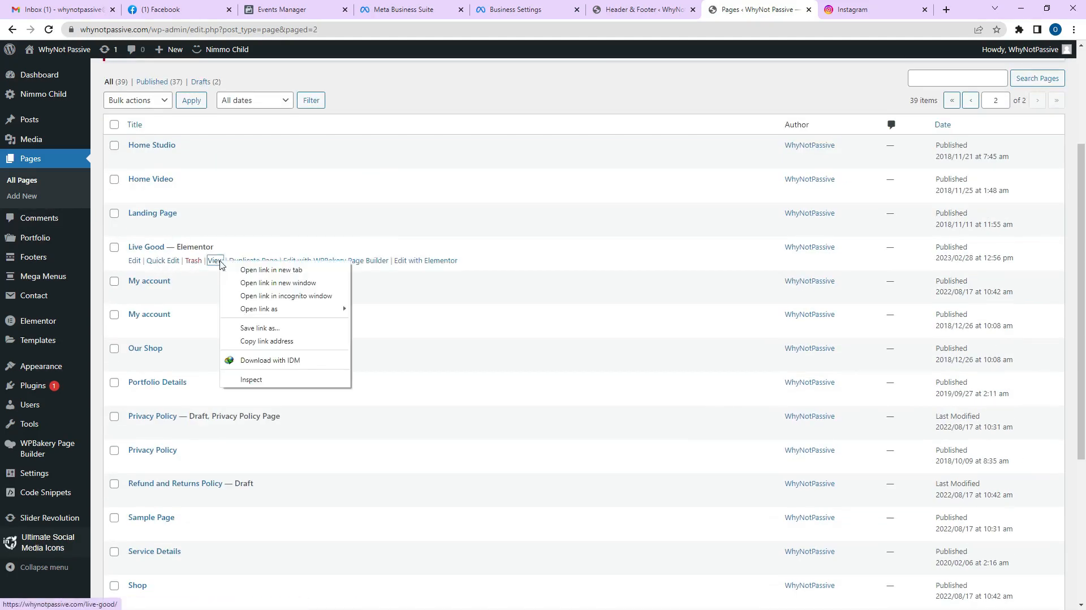
pyautogui.click(248, 269)
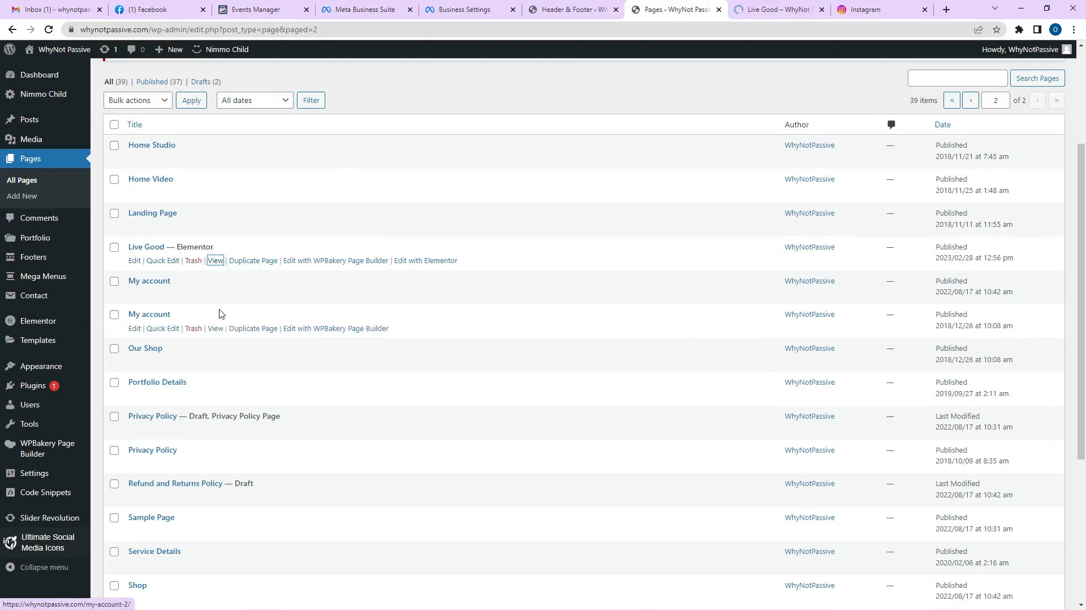
pyautogui.scroll(-3, 219, 313)
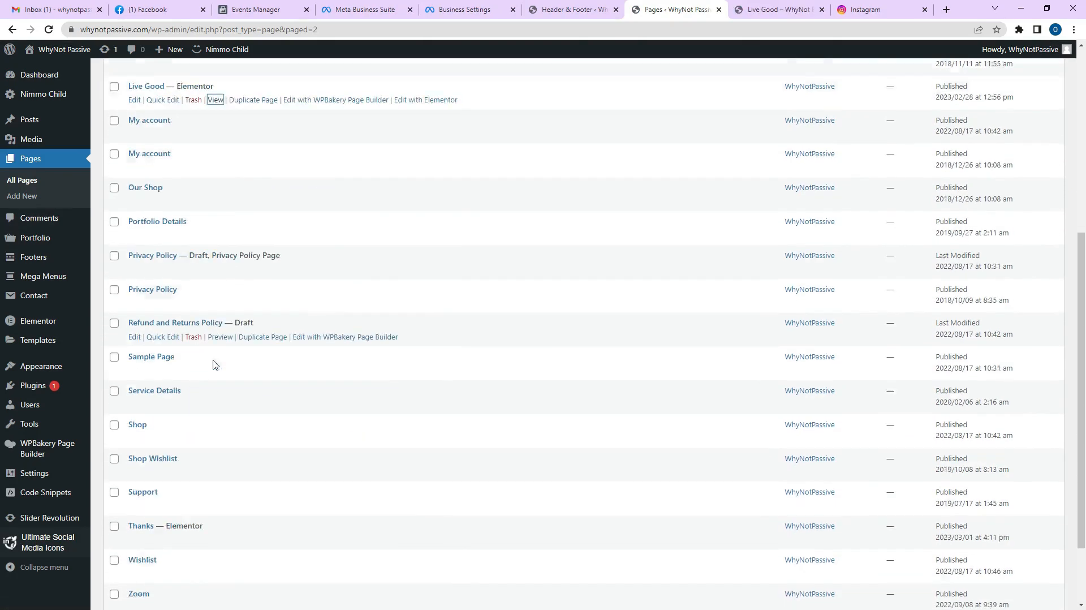
pyautogui.scroll(-2, 215, 364)
pyautogui.rightClick(215, 446)
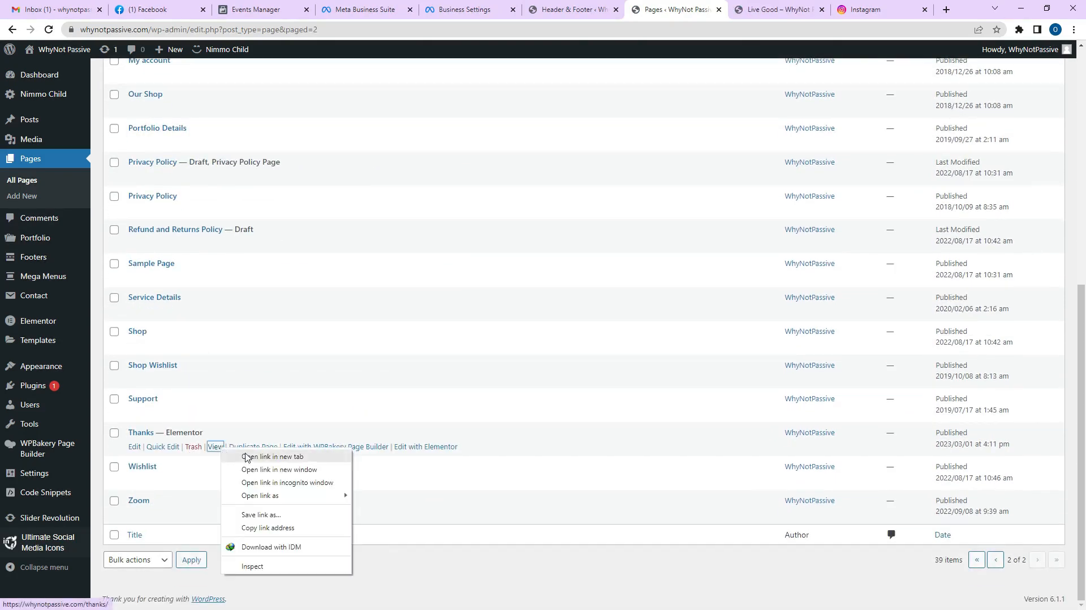
pyautogui.click(248, 456)
# Copy the Thanks page's web address.
pyautogui.click(794, 10)
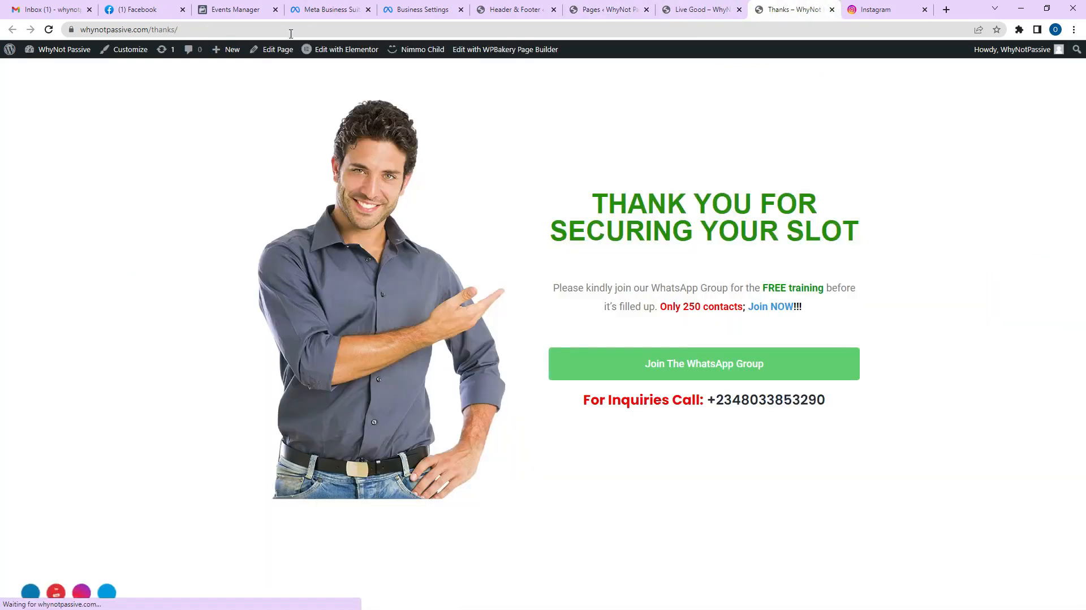
pyautogui.click(291, 33)
pyautogui.rightClick(156, 30)
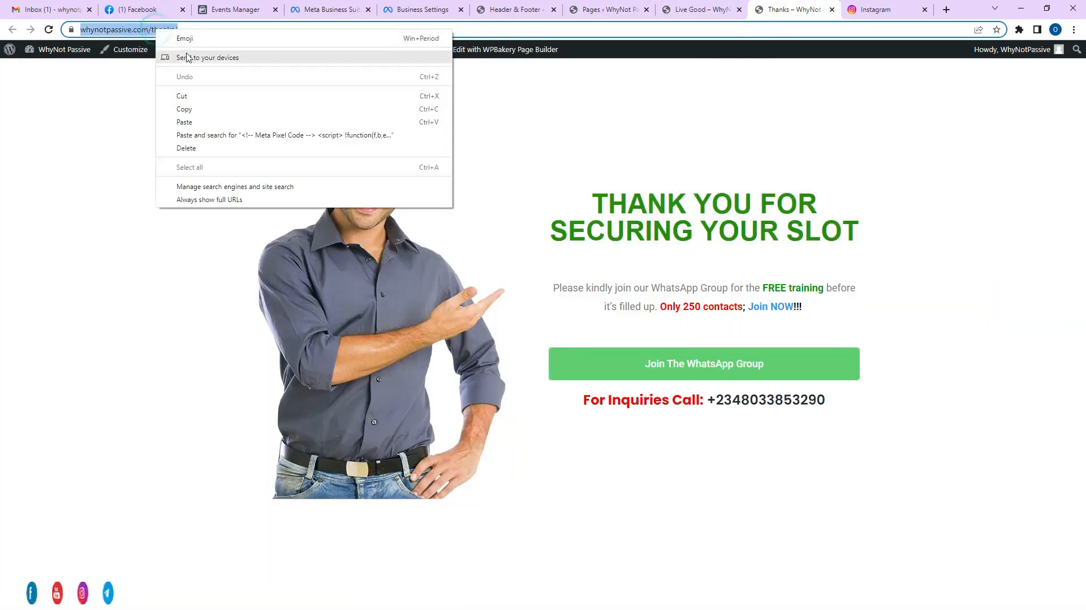
pyautogui.click(190, 109)
# Test the Name and Email fields of the Live Good sign-up form.
pyautogui.click(712, 6)
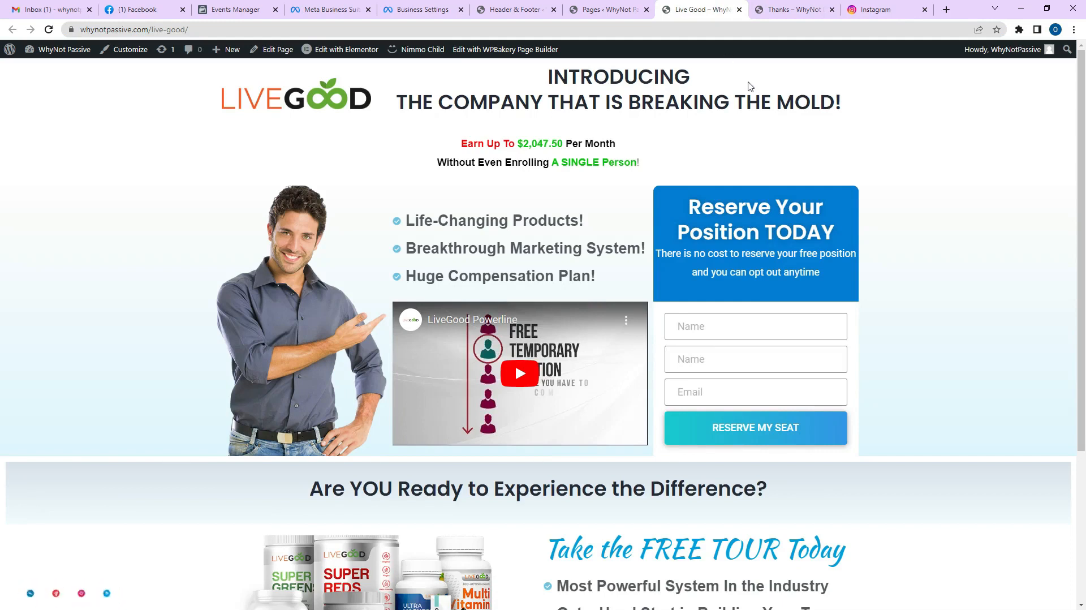
pyautogui.click(733, 328)
pyautogui.click(735, 360)
pyautogui.click(737, 389)
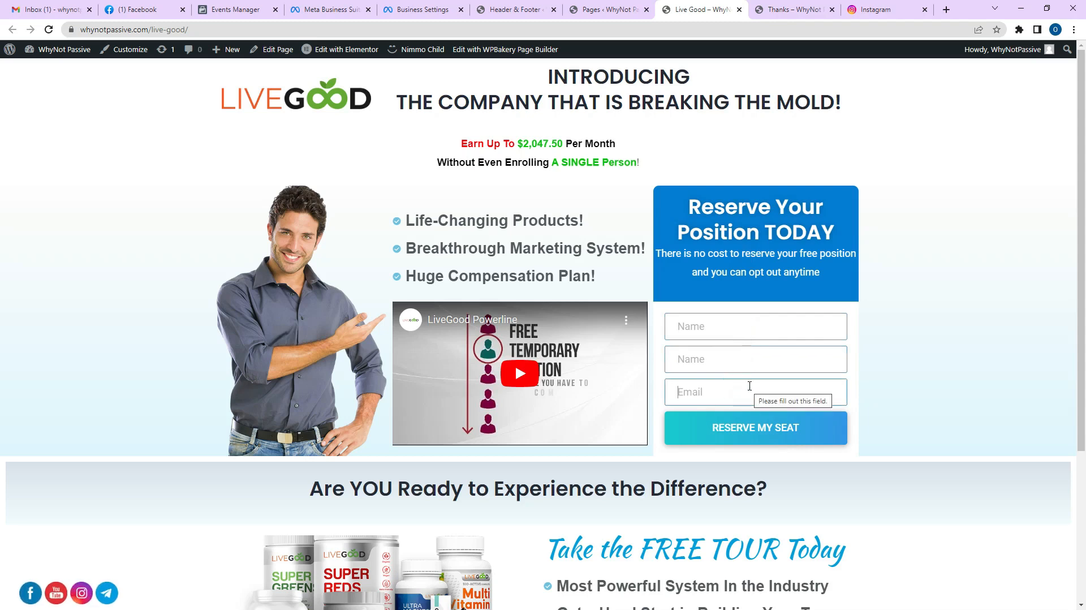
# Recheck the thank-you page address, then return to the Events Manager setup dialog.
pyautogui.click(772, 10)
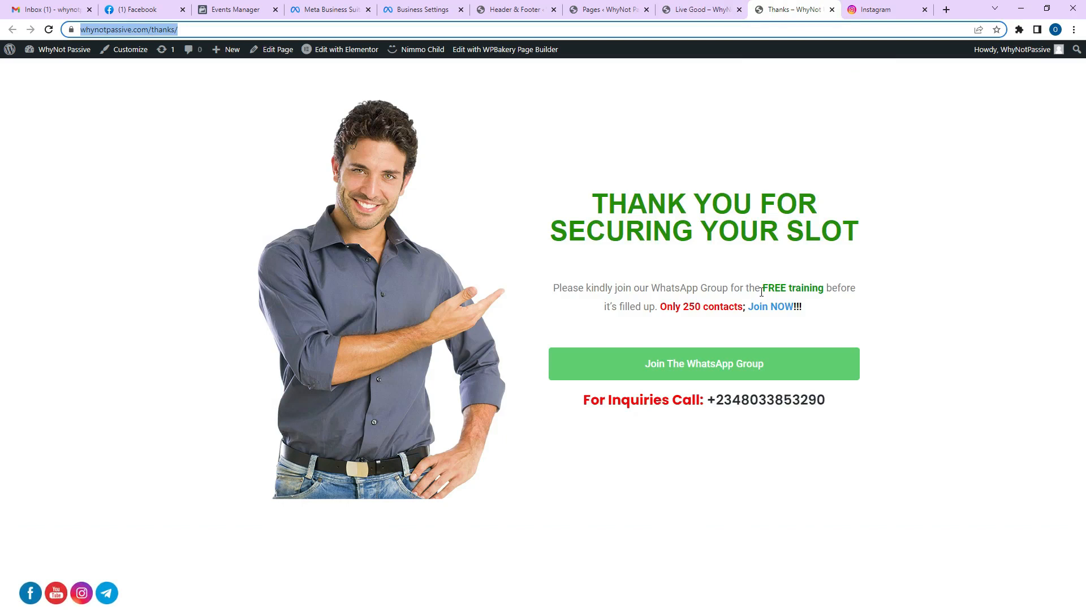
pyautogui.click(706, 10)
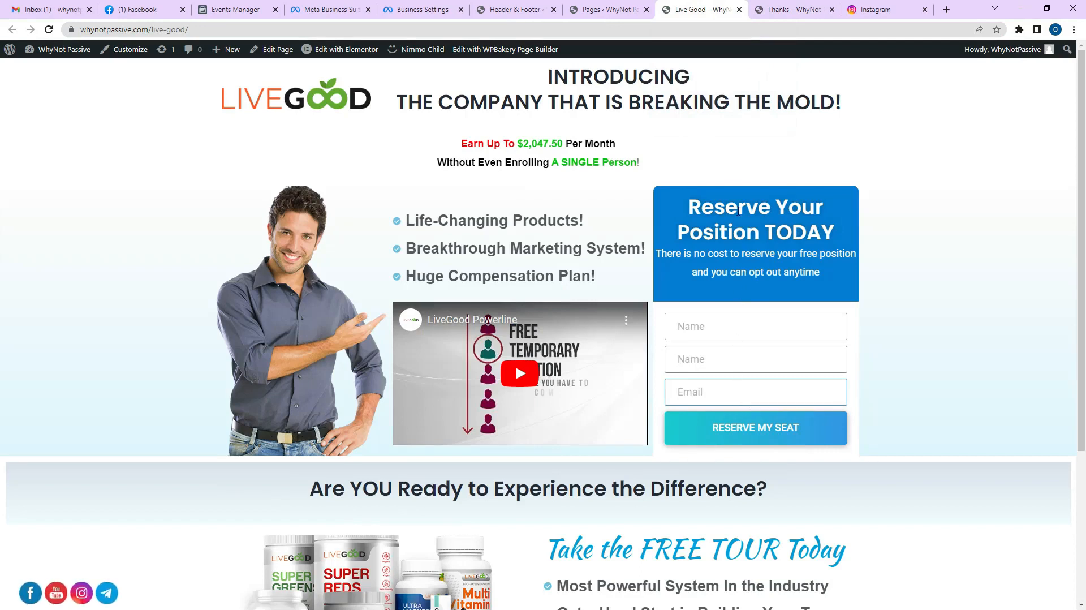
pyautogui.click(791, 10)
pyautogui.click(269, 25)
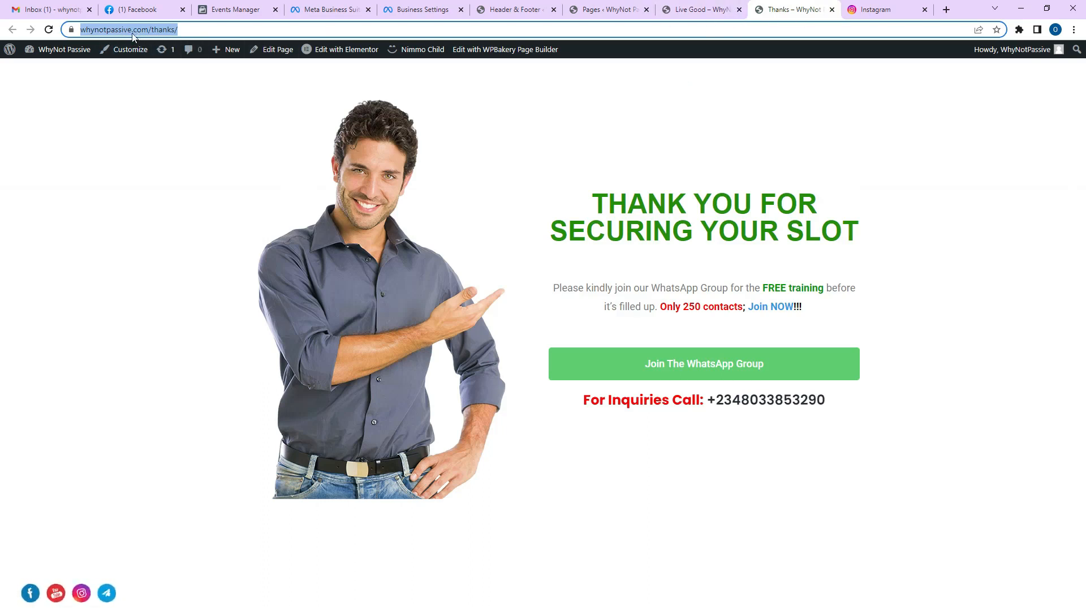
pyautogui.click(229, 10)
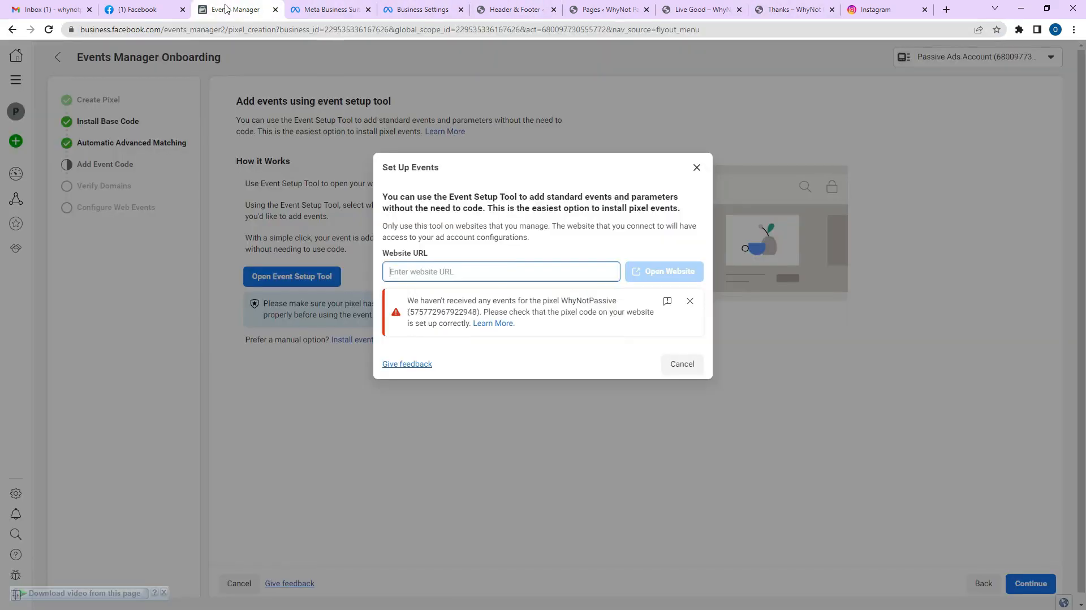
# Paste the thanks page address into the website field and open it.
pyautogui.rightClick(502, 277)
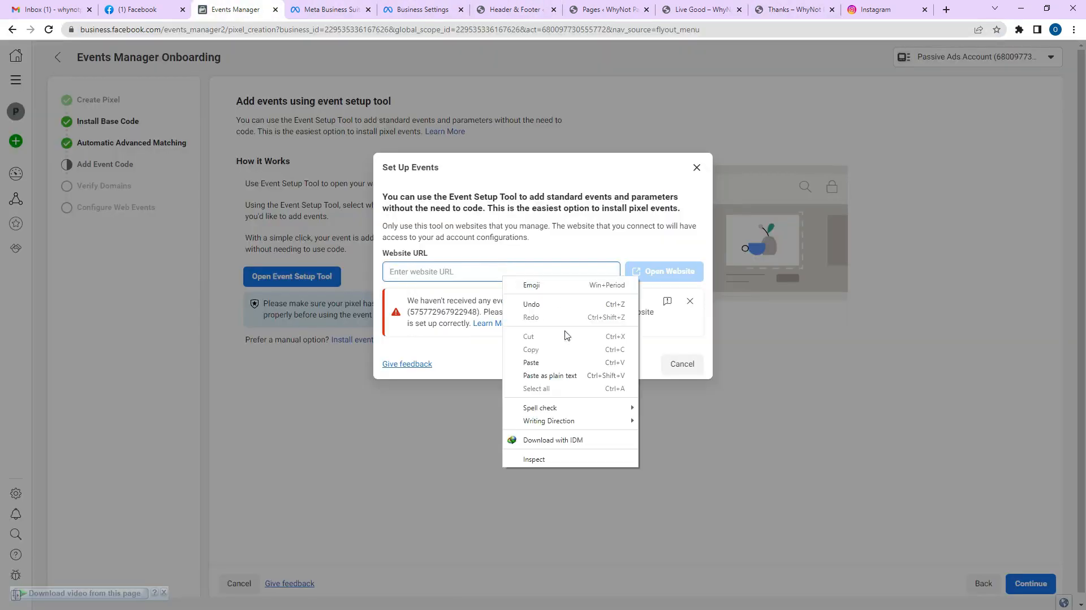
pyautogui.click(560, 363)
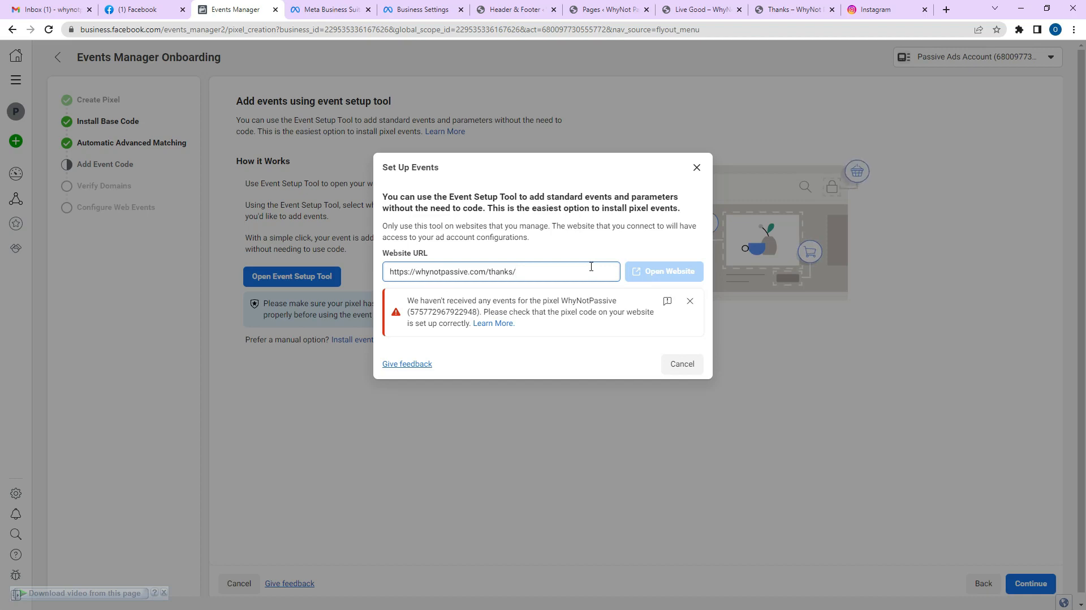
pyautogui.press('Return')
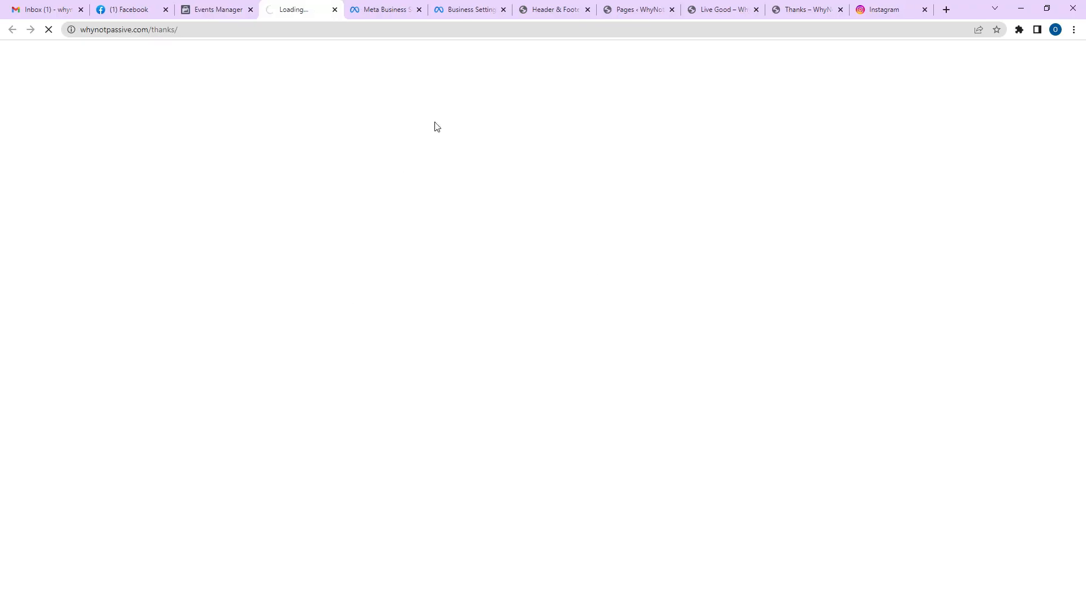
# Open the website from Events Manager, close the duplicate Thanks tab, and dismiss Set Up Events.
pyautogui.click(198, 6)
pyautogui.click(651, 295)
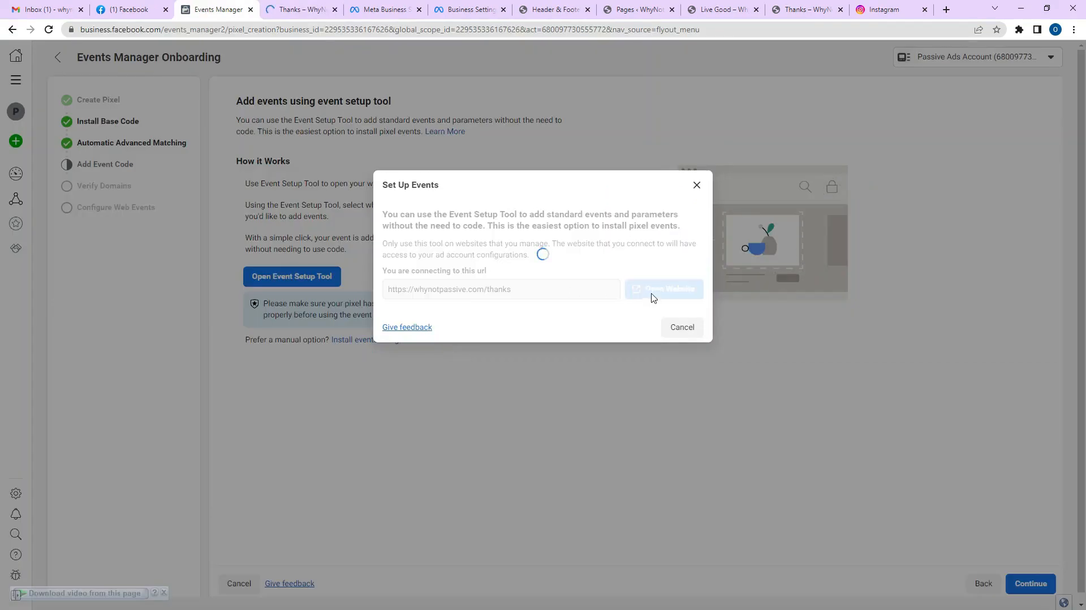
pyautogui.click(288, 8)
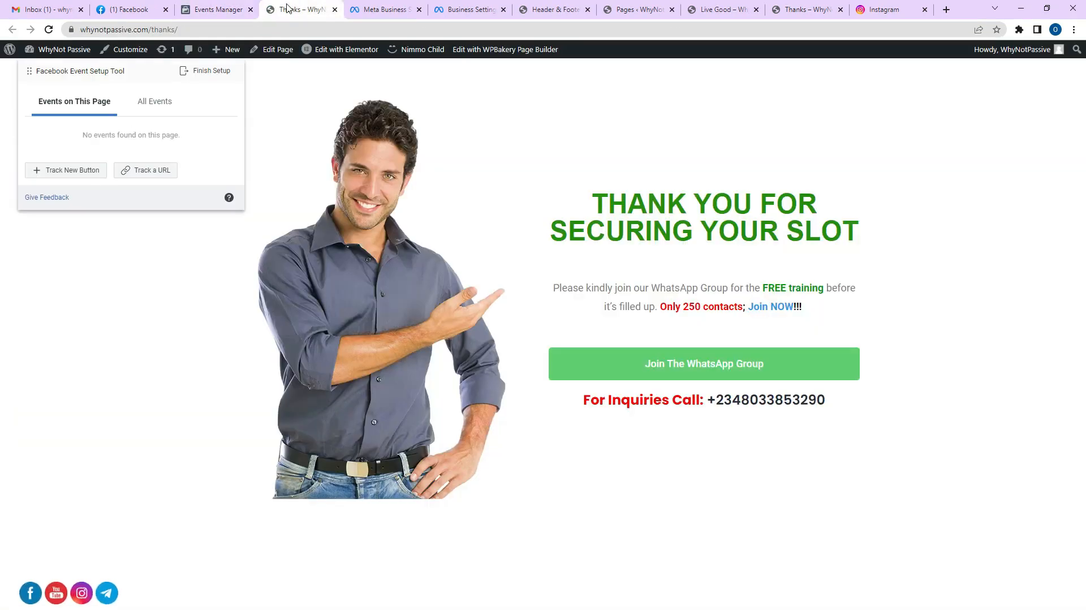
pyautogui.click(334, 9)
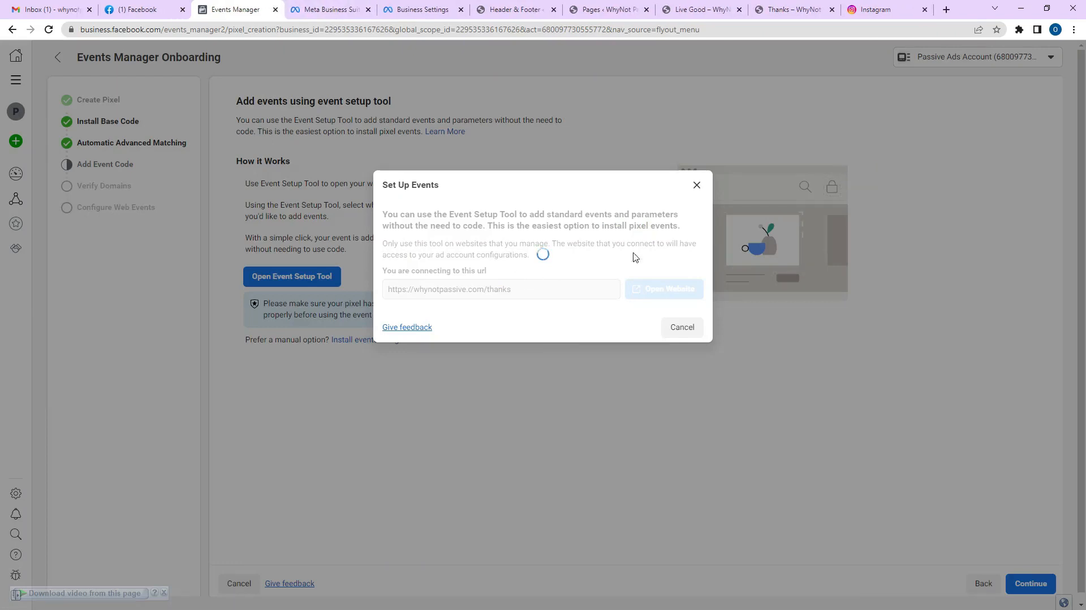
pyautogui.click(696, 185)
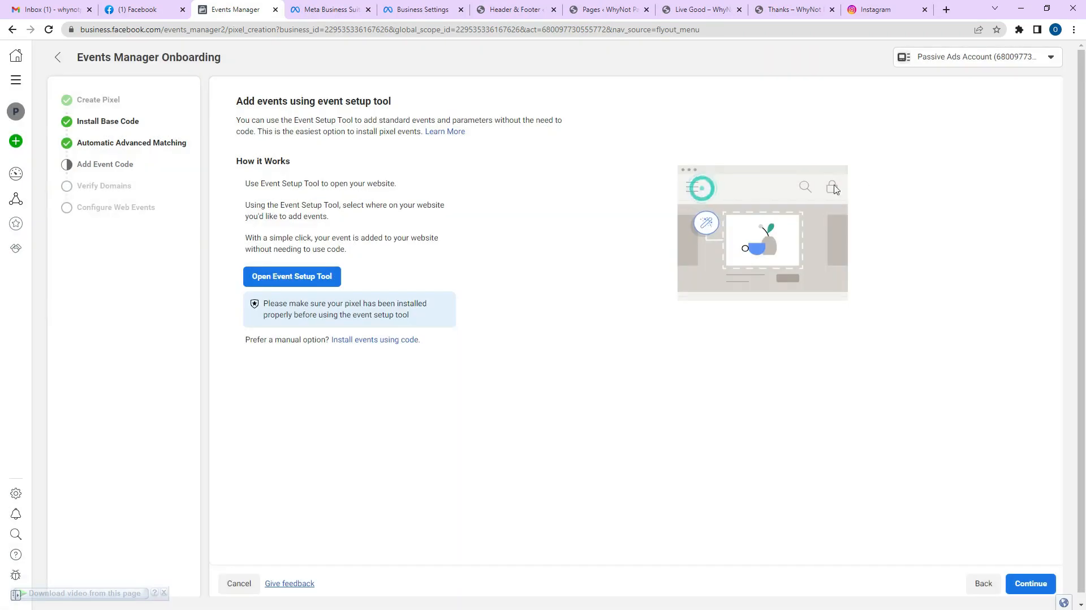
pyautogui.click(283, 279)
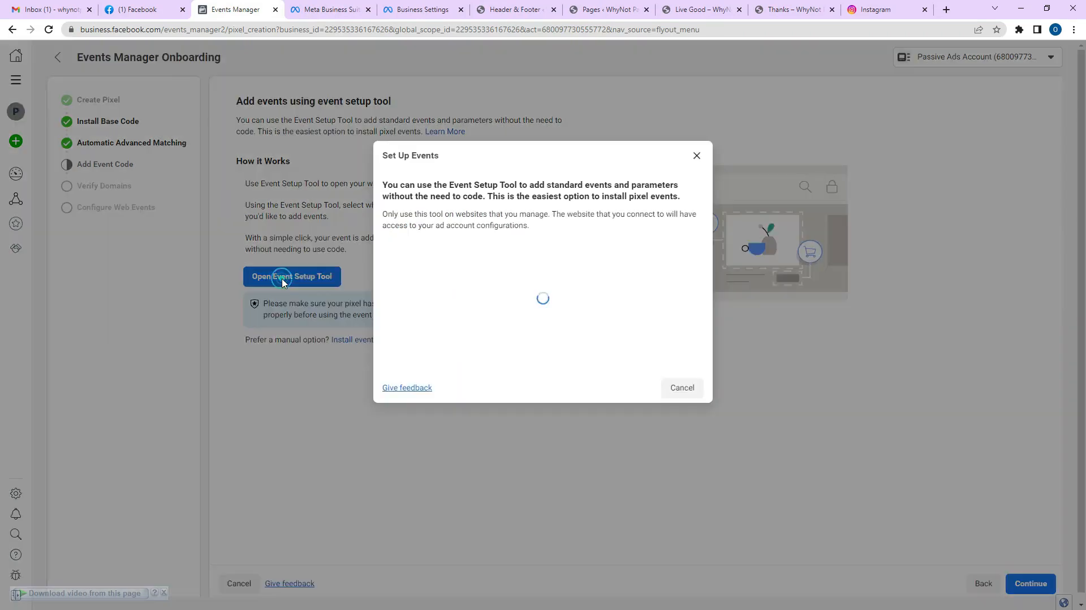
pyautogui.click(483, 272)
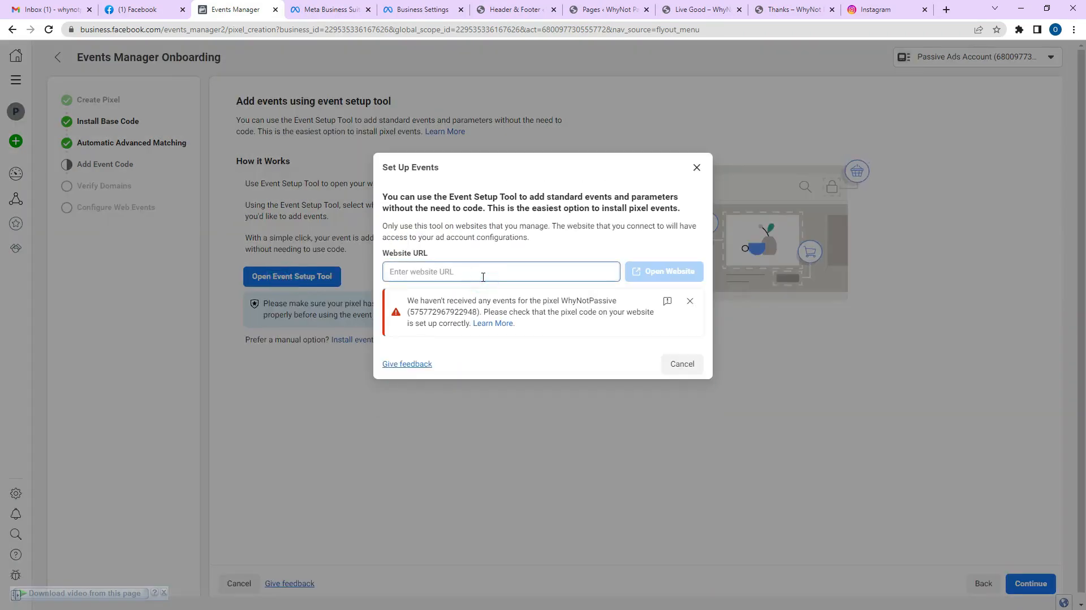
pyautogui.hotkey('ctrl', 'v')
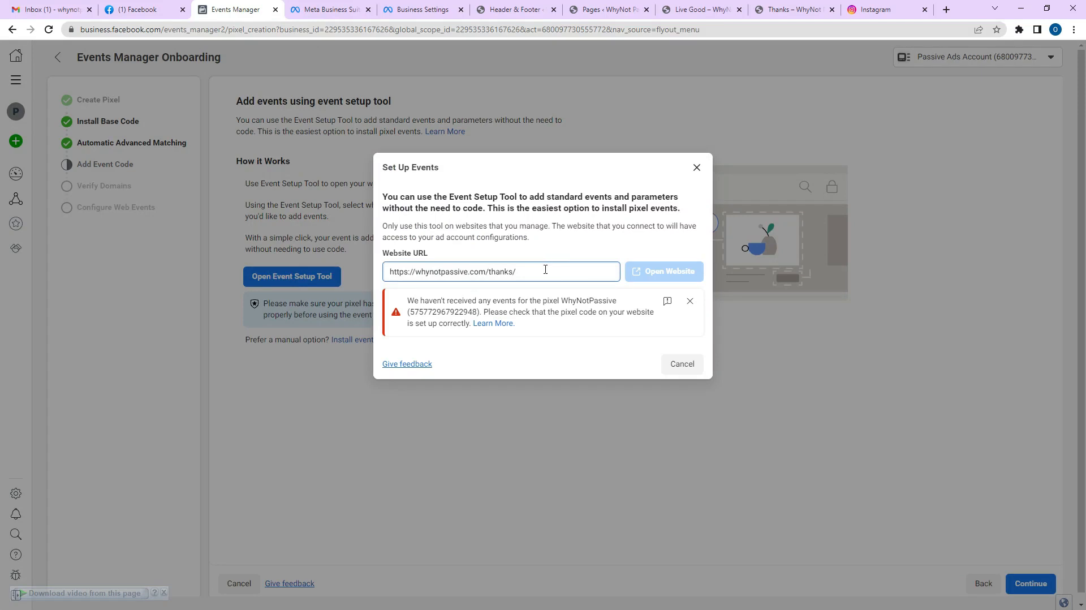
pyautogui.press('BackSpace')
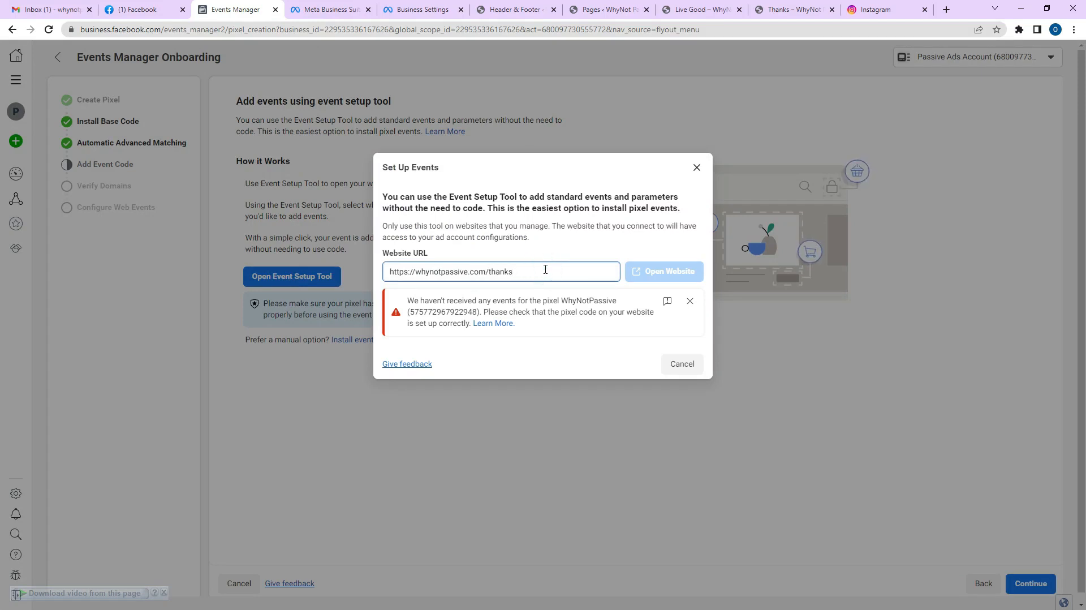
pyautogui.press('Return')
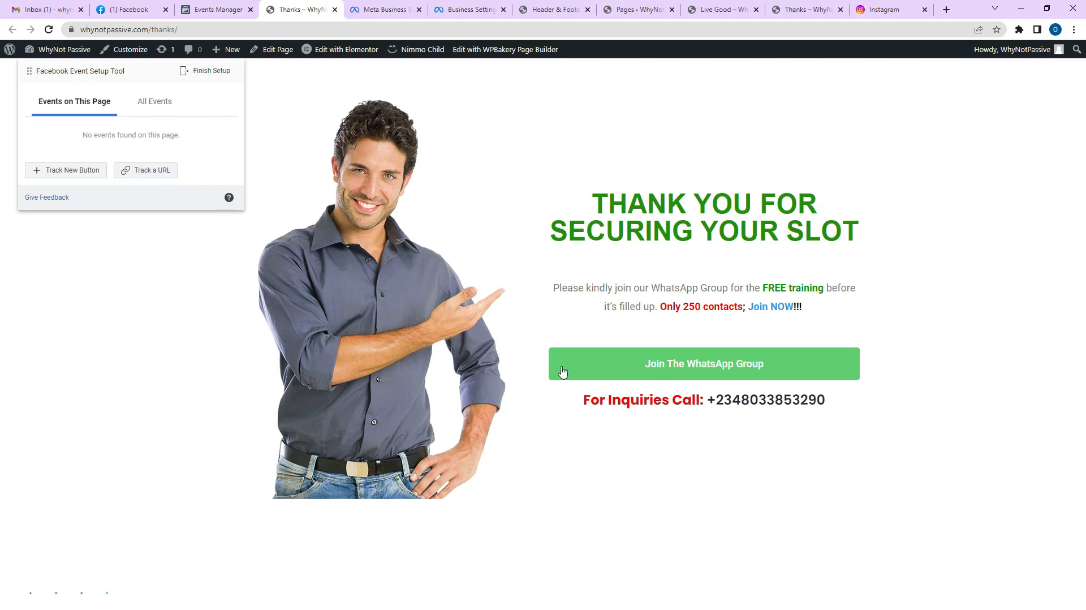
# Track the Join The WhatsApp Group button as a Lead event.
pyautogui.click(59, 171)
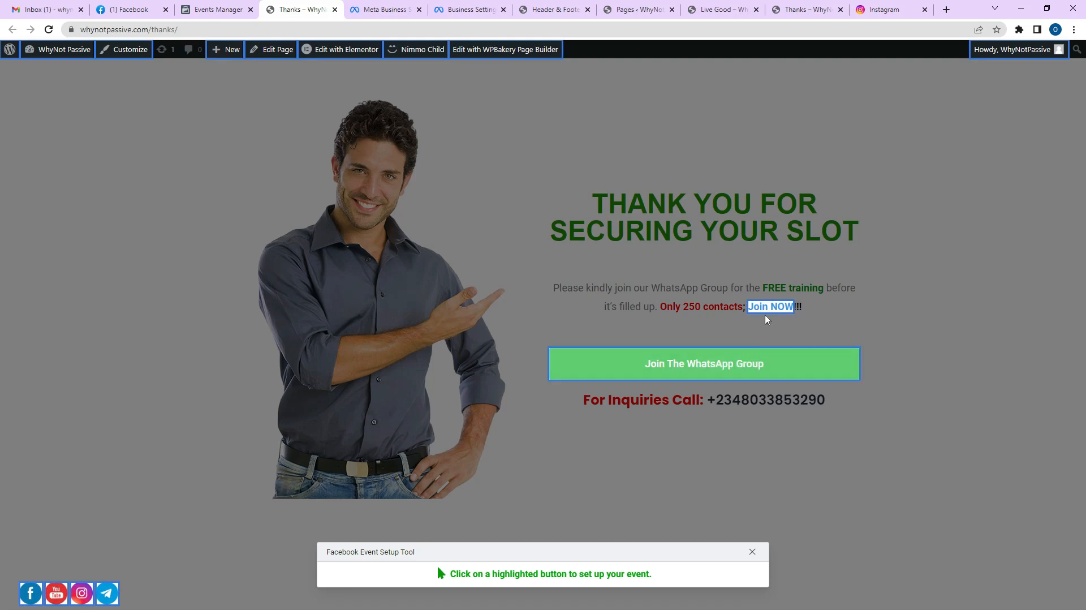
pyautogui.click(722, 368)
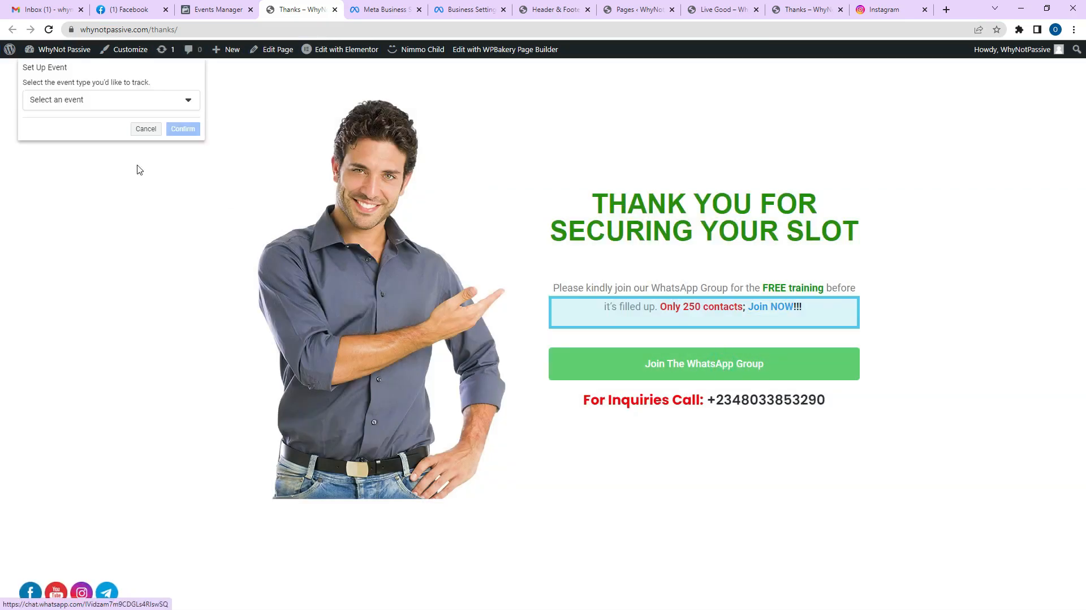
pyautogui.click(100, 100)
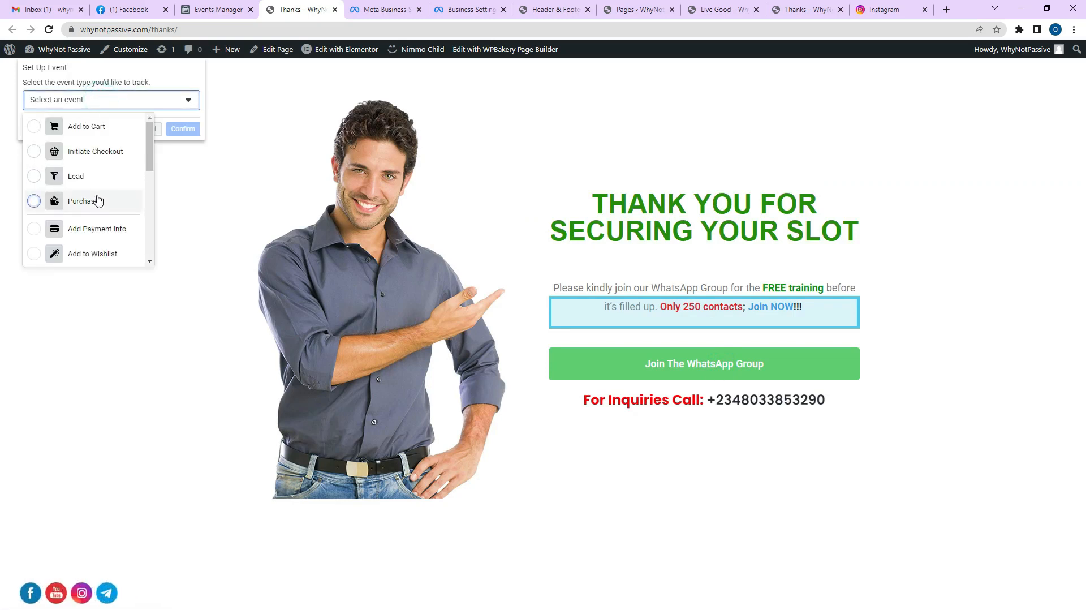
pyautogui.click(98, 188)
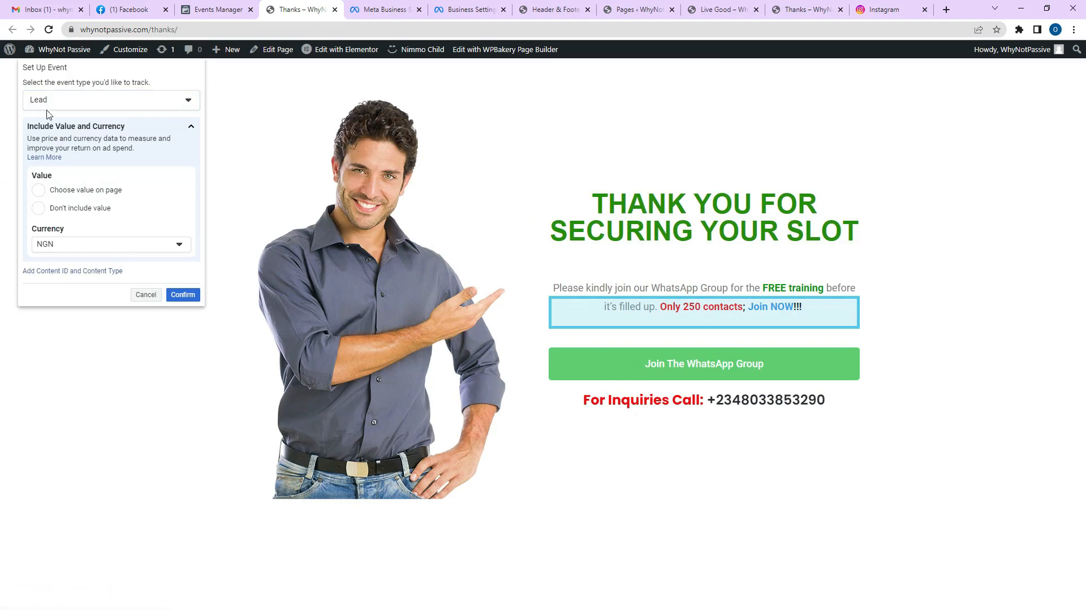
pyautogui.click(184, 296)
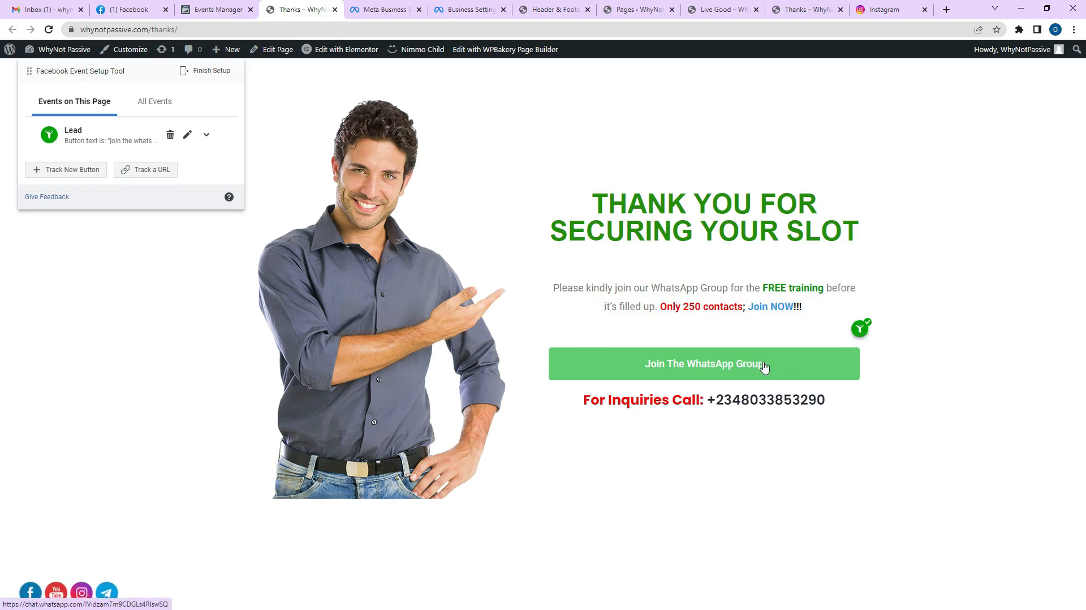
# Finish the event setup and skip the feedback question.
pyautogui.click(213, 71)
pyautogui.click(690, 458)
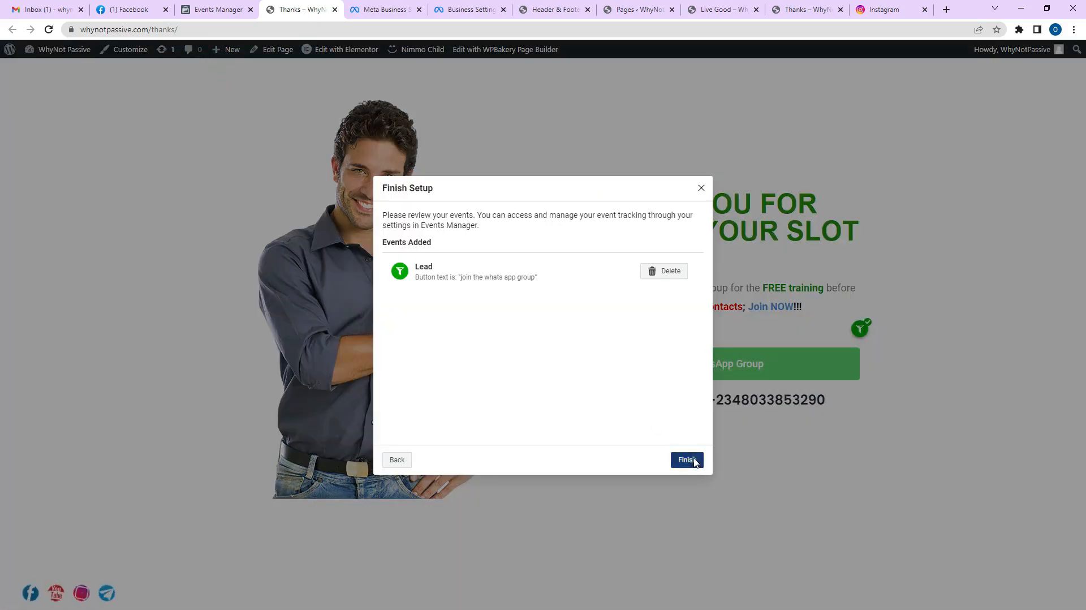
pyautogui.click(649, 369)
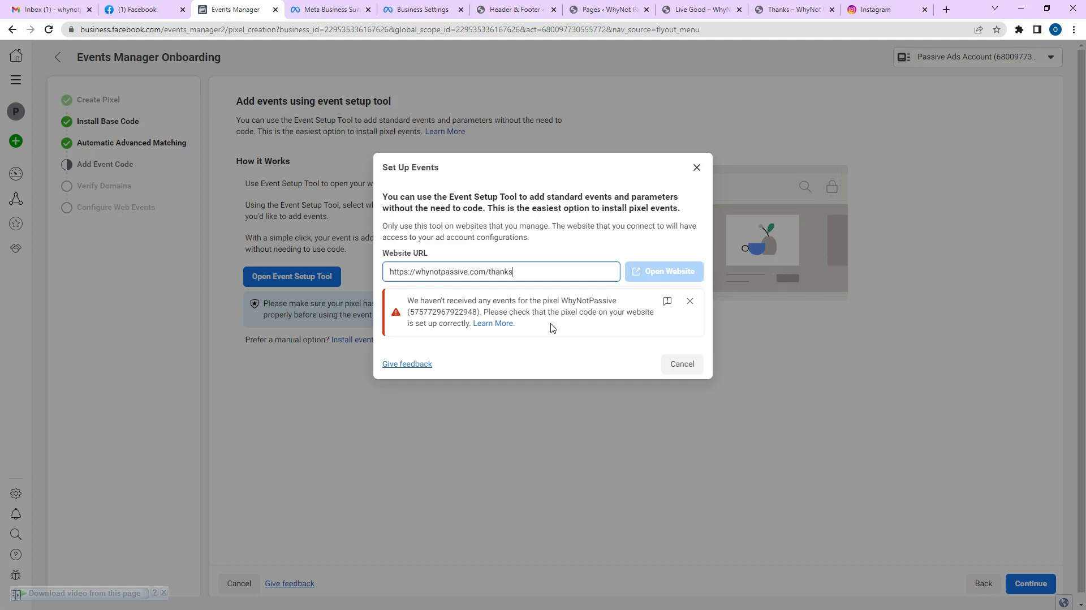
# Close Set Up Events and reload to see the Lead event beside PageView.
pyautogui.click(682, 365)
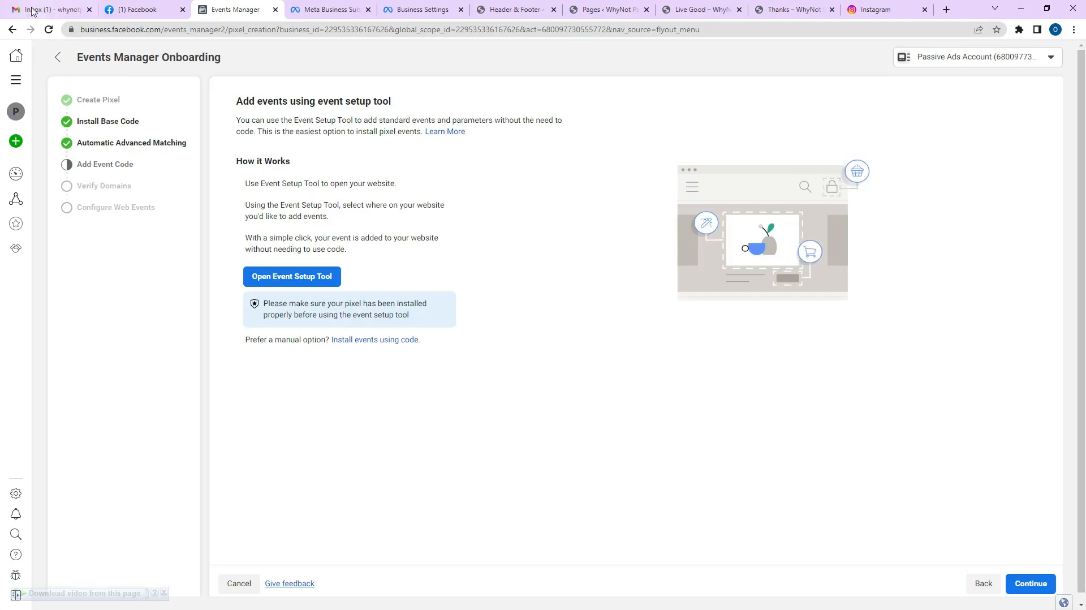
pyautogui.click(49, 30)
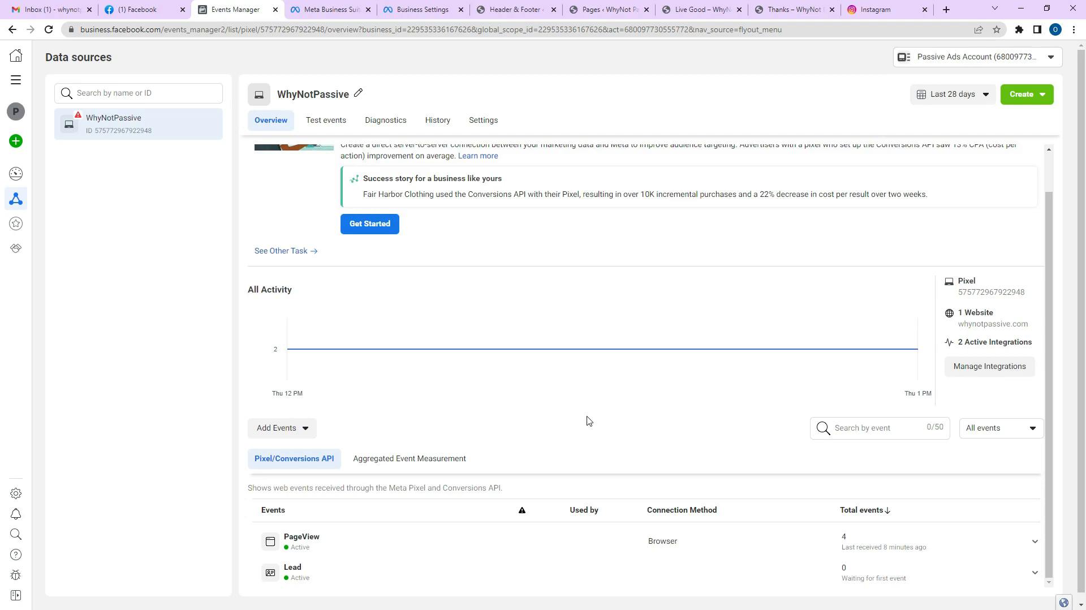
# Go to Ads Manager through the Business Settings All tools menu.
pyautogui.click(404, 8)
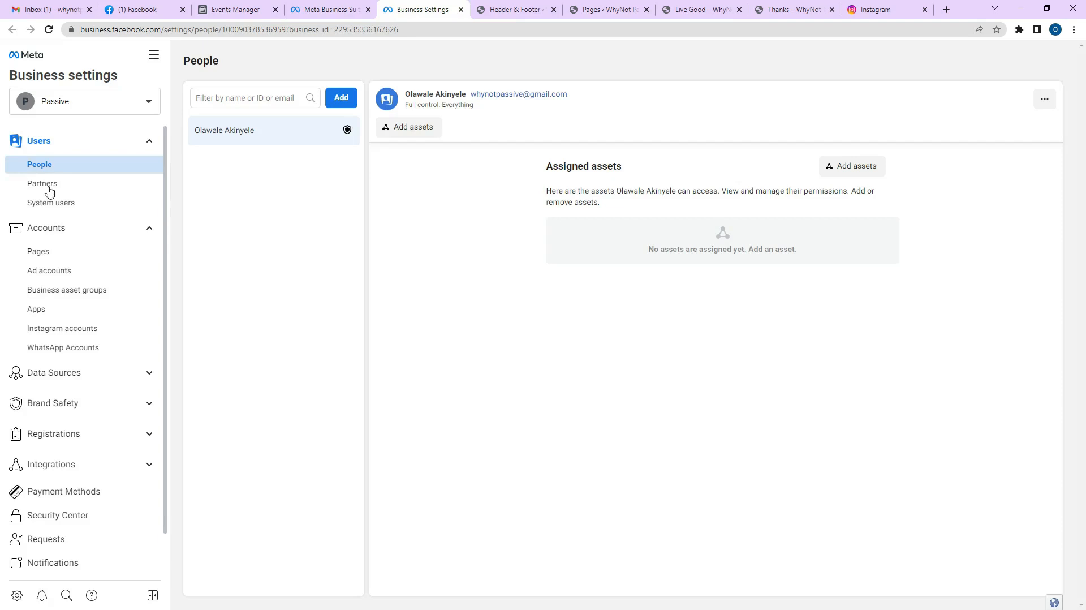
pyautogui.click(151, 55)
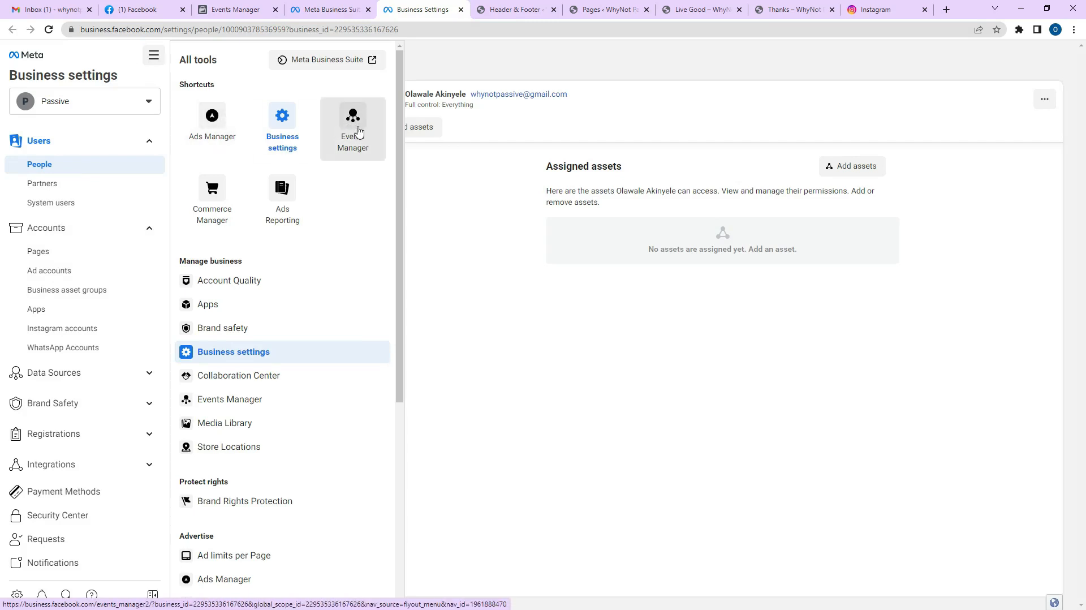
pyautogui.click(220, 128)
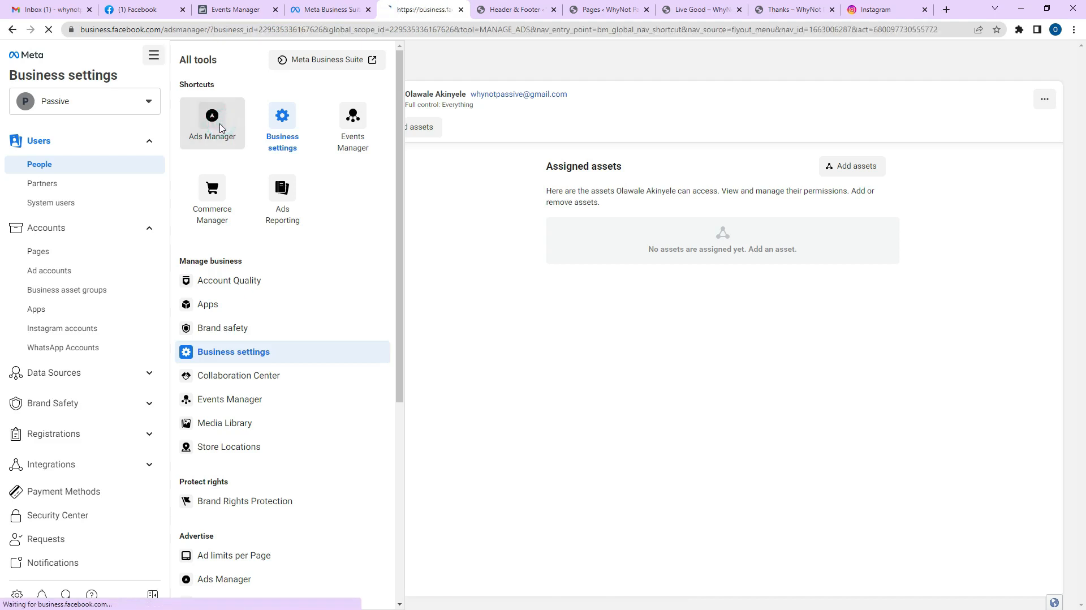
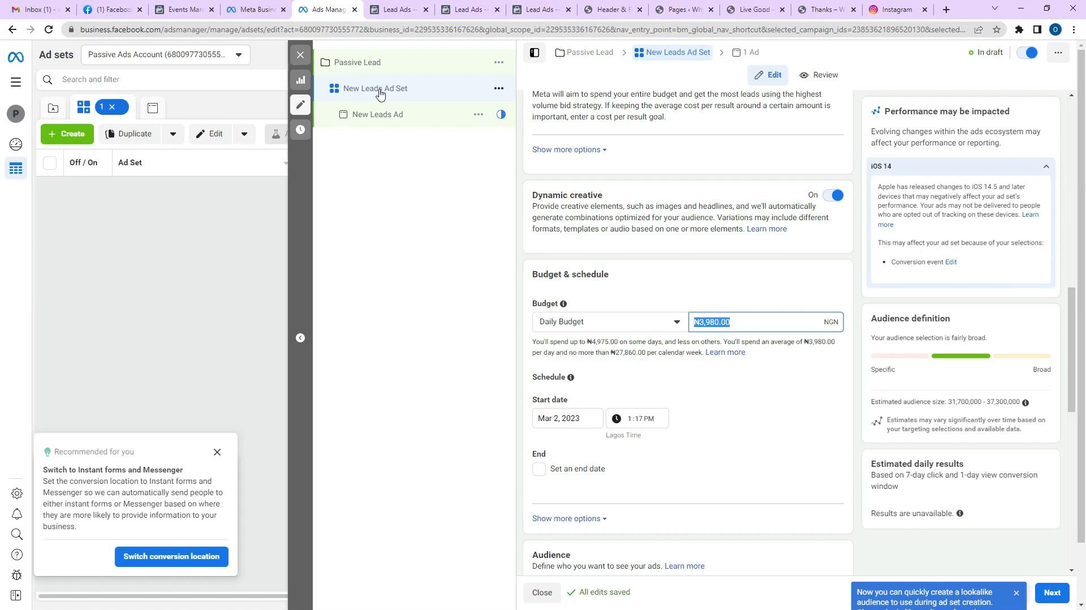
# Replace the ₦3,980.00 daily budget with 2000 NGN, giving a ₦14,000 weekly cap.
pyautogui.click(738, 317)
pyautogui.moveTo(755, 317); pyautogui.dragTo(696, 322)
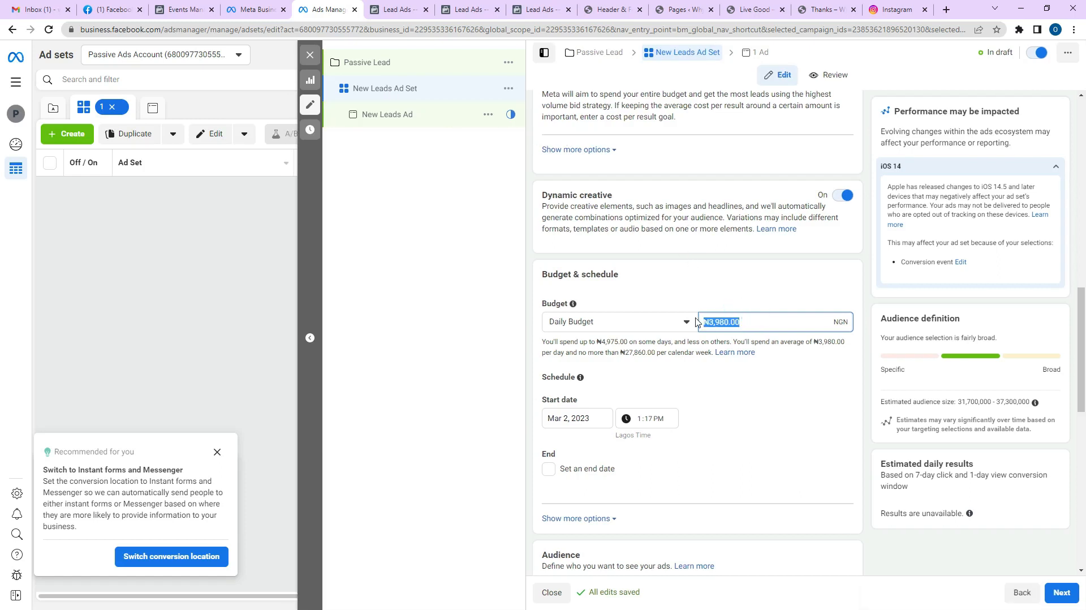
pyautogui.write('2000')
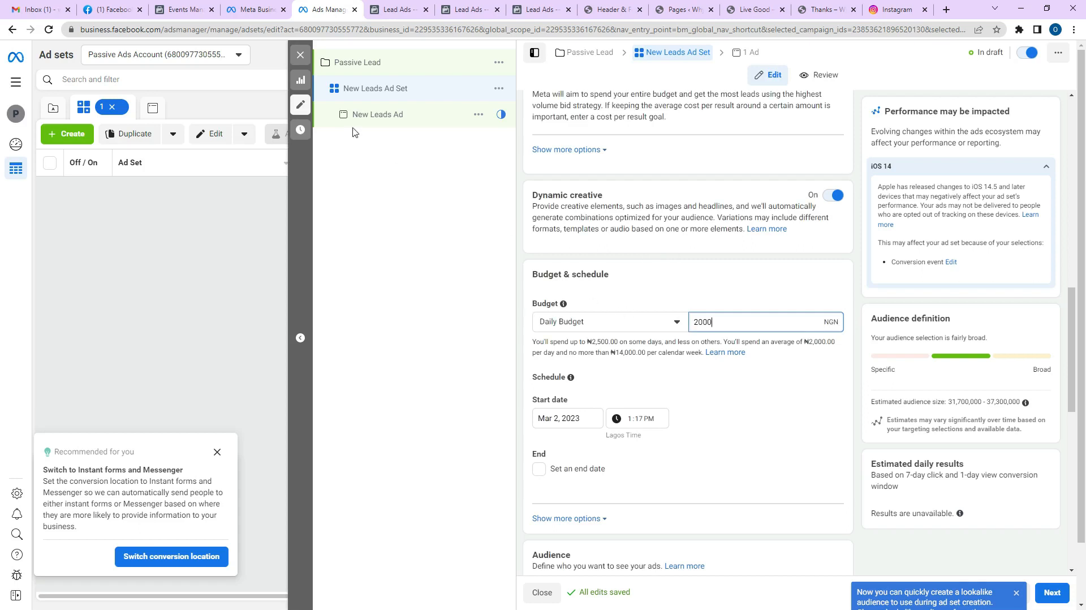
# Edit the audience age to a minimum of 28, leaving the maximum at 65+.
pyautogui.scroll(-4, 692, 359)
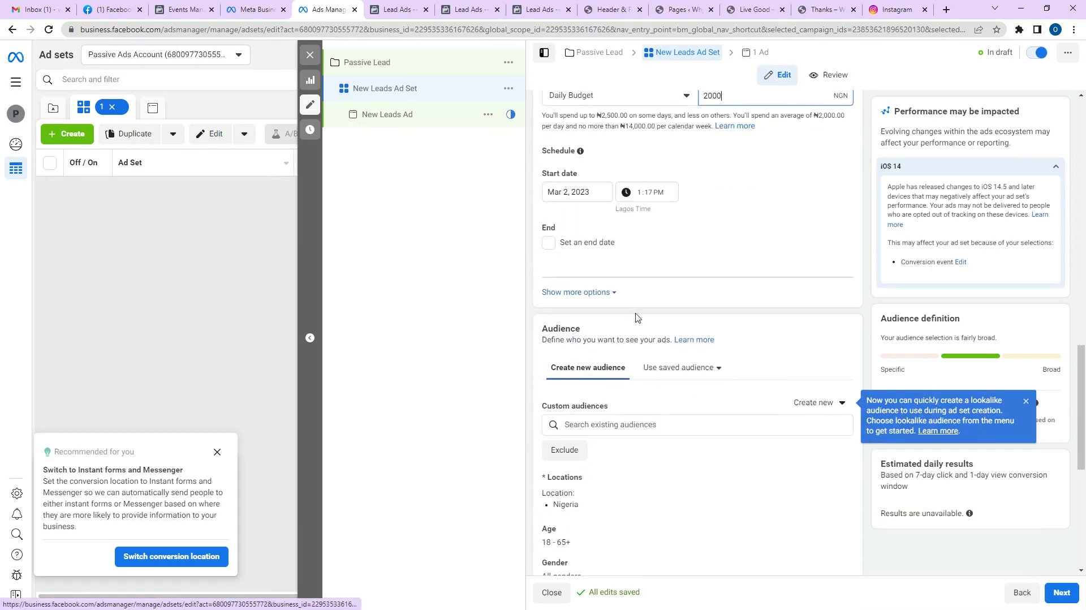
pyautogui.scroll(-3, 622, 331)
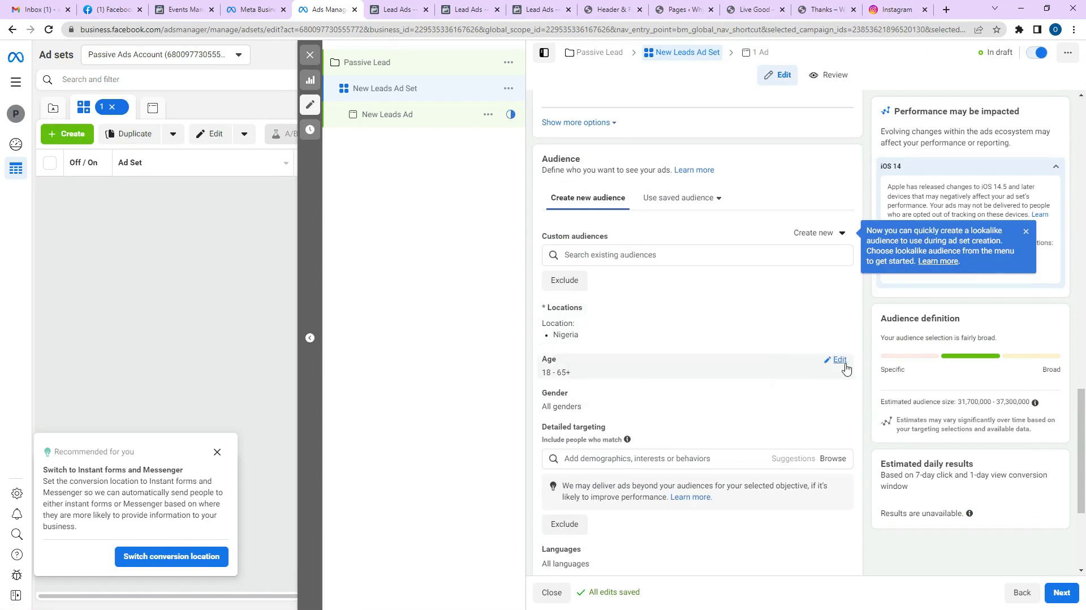
pyautogui.click(839, 360)
pyautogui.click(582, 377)
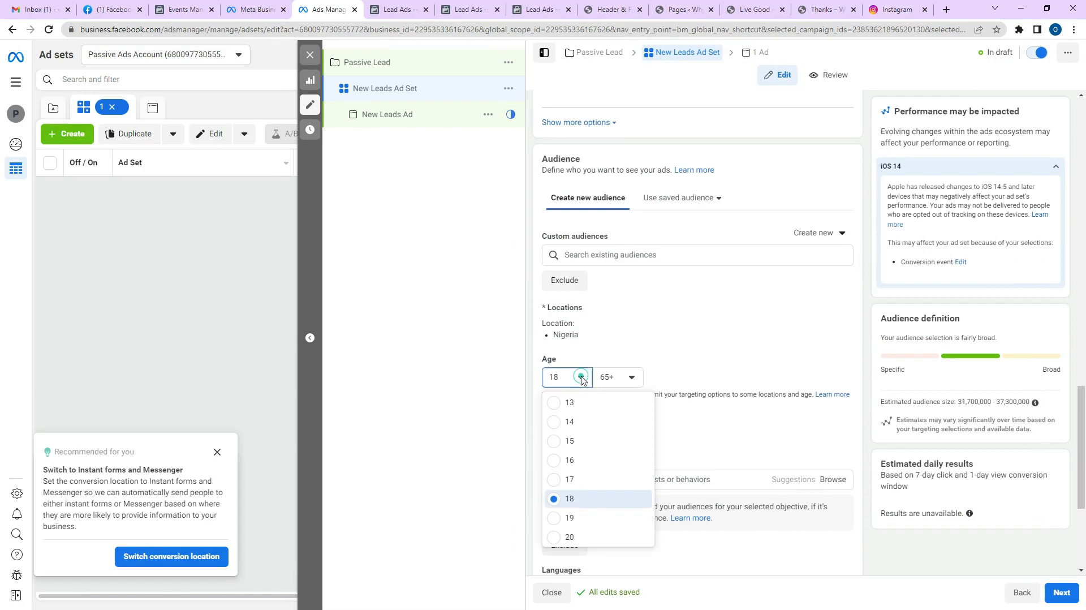
pyautogui.scroll(-3, 595, 432)
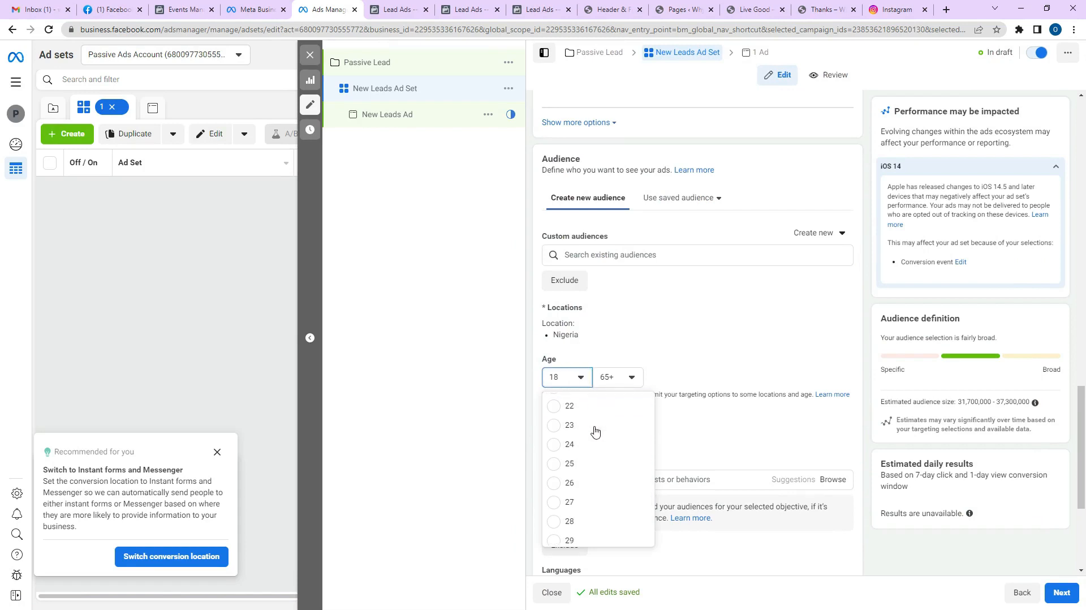
pyautogui.click(591, 522)
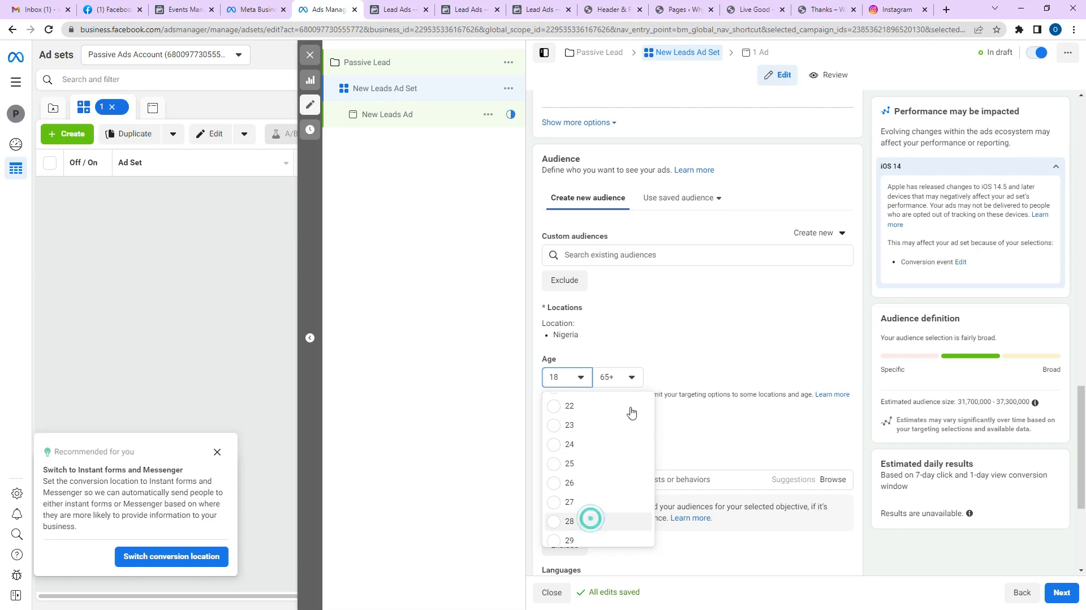
pyautogui.click(631, 376)
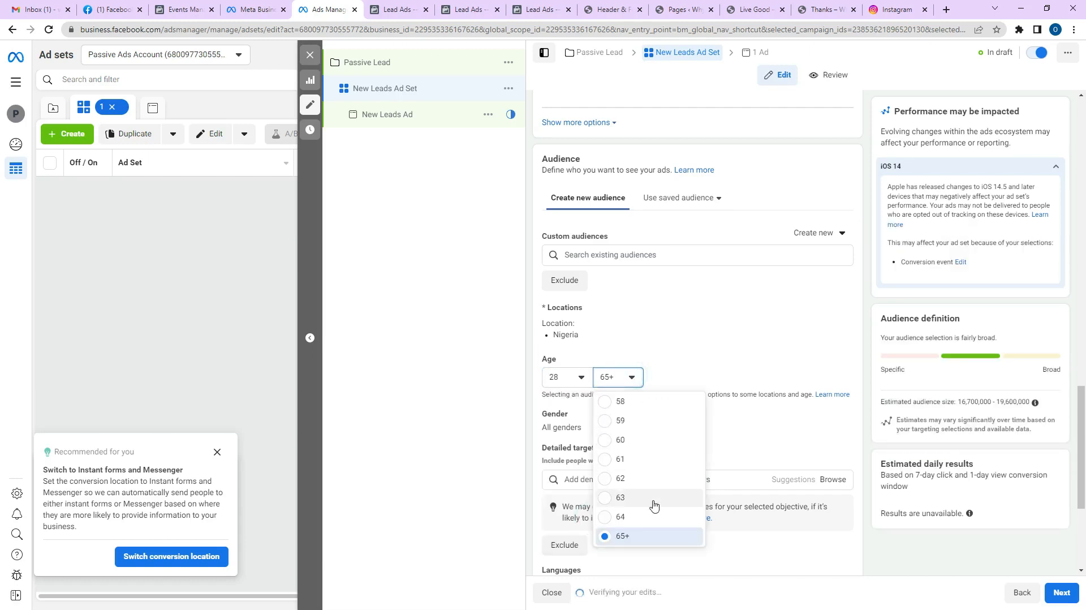
pyautogui.click(645, 536)
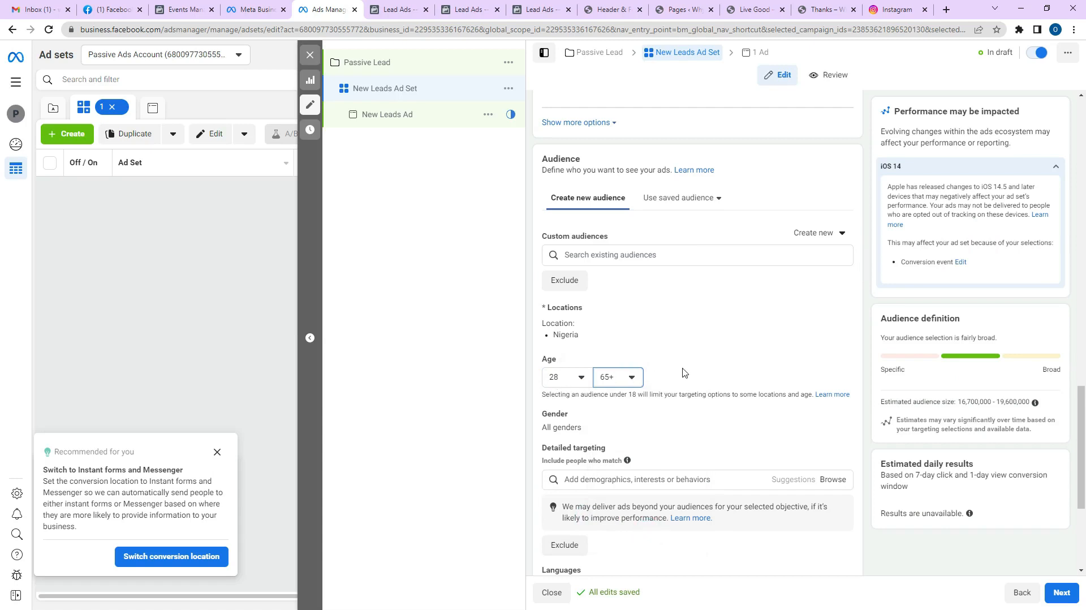
# Add the Warren Buffett (business leader) interest, narrowing the audience to 310,400–365,100.
pyautogui.scroll(-2, 705, 417)
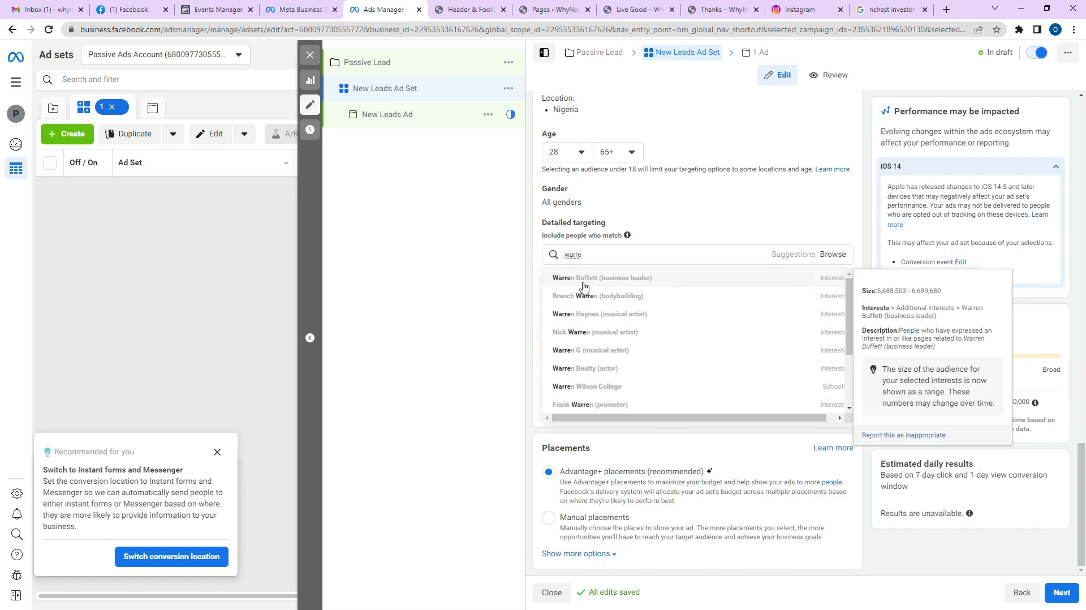
pyautogui.click(583, 278)
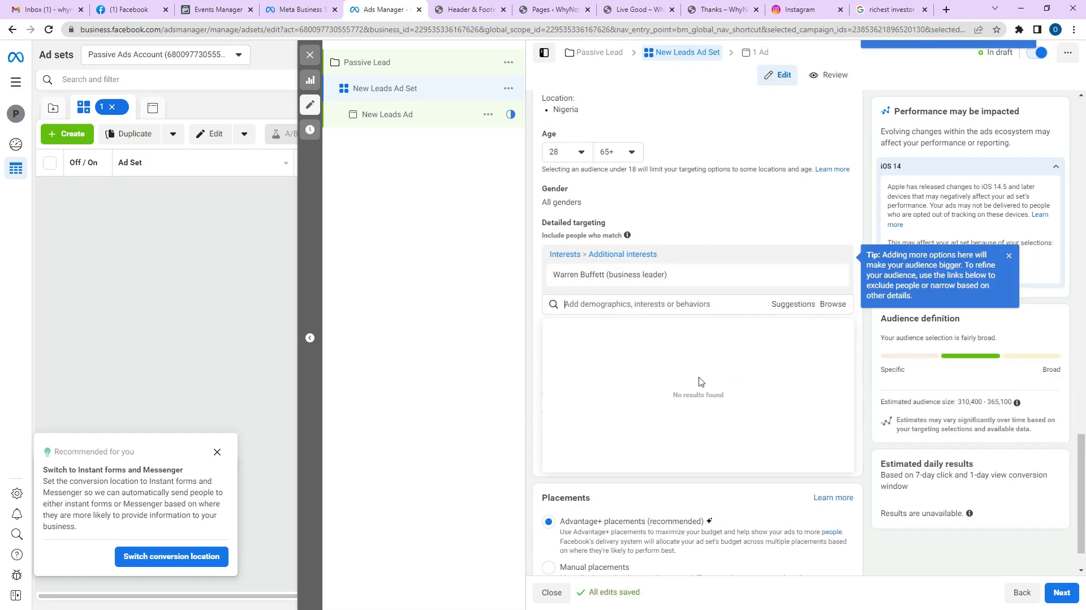
pyautogui.moveTo(705, 286)
pyautogui.scroll(-1, 696, 325)
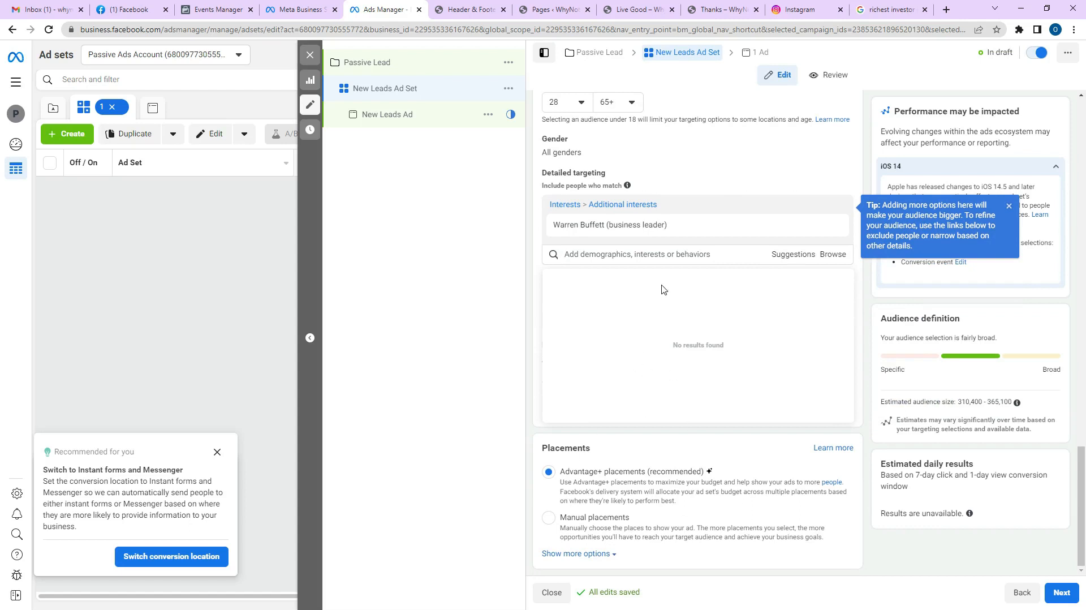
pyautogui.scroll(8, 689, 235)
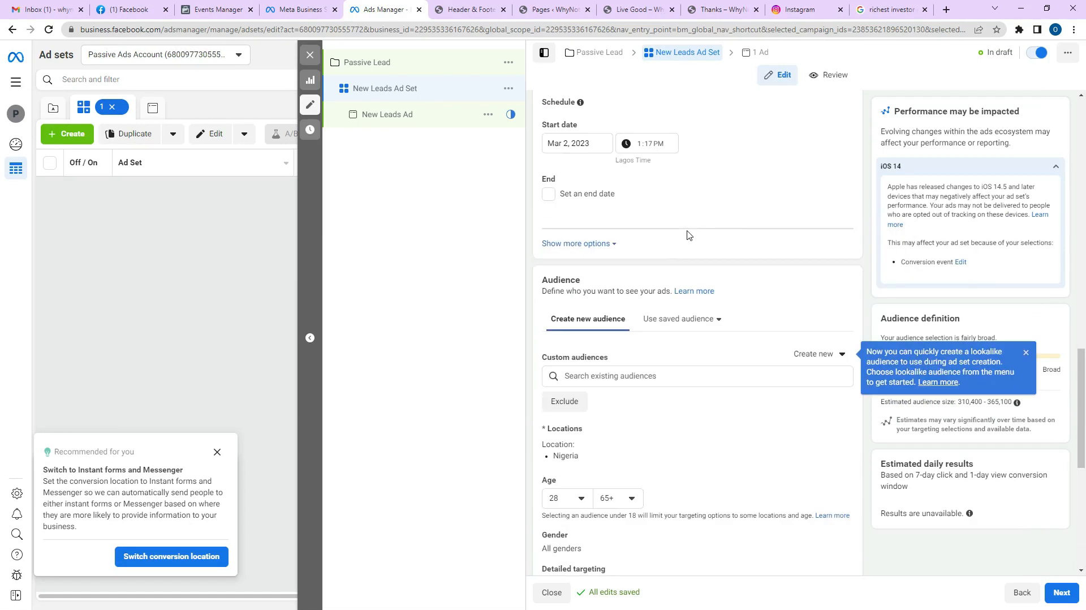
pyautogui.scroll(-5, 689, 235)
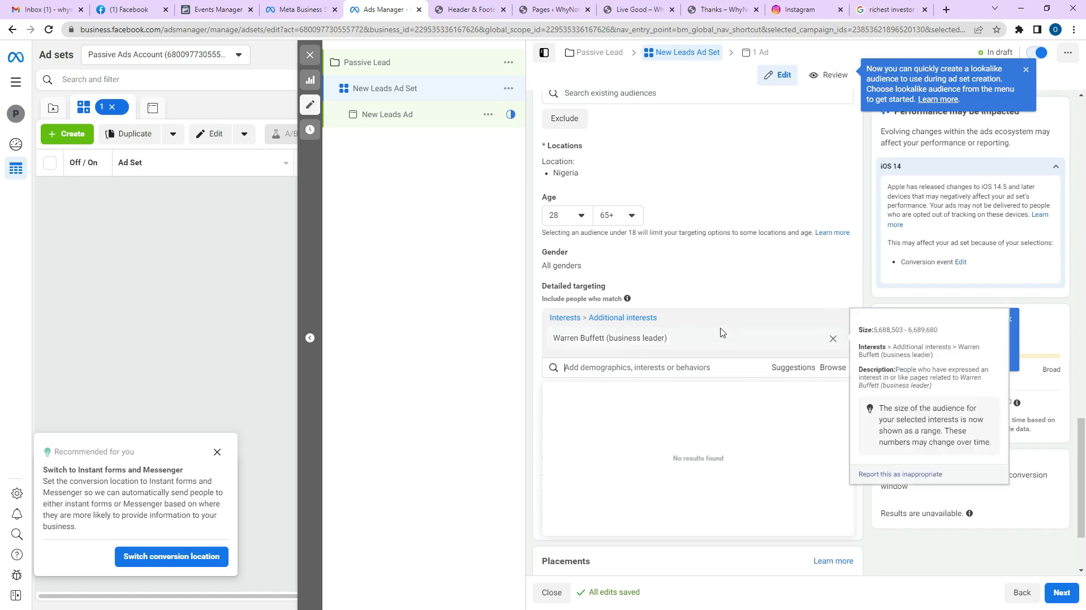
pyautogui.scroll(-2, 727, 263)
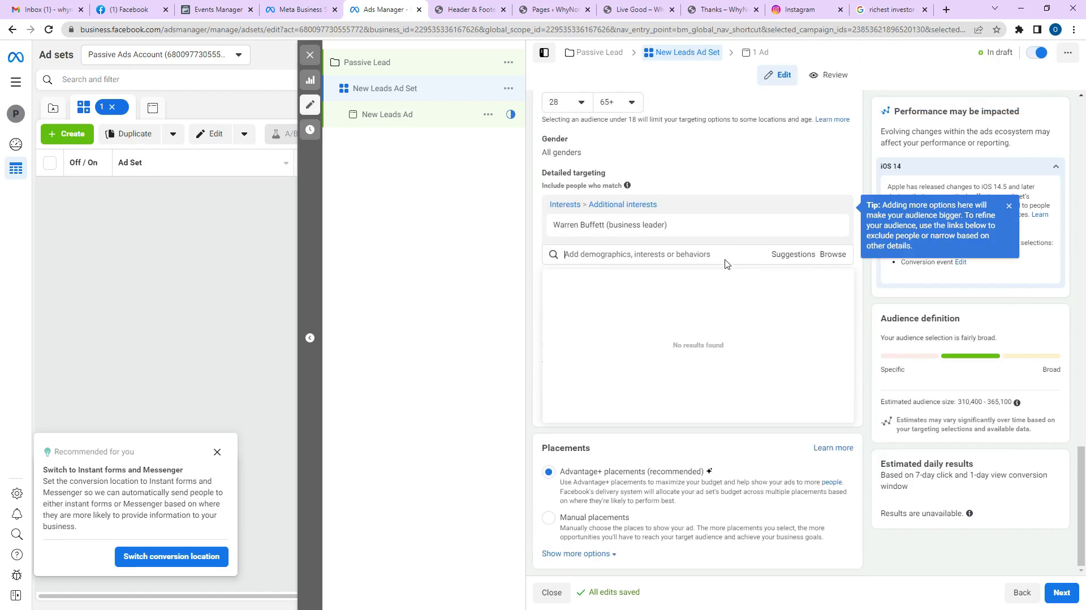
# Switch to Manual placements and remove Instagram, Messenger and Audience Network.
pyautogui.click(549, 522)
pyautogui.click(548, 518)
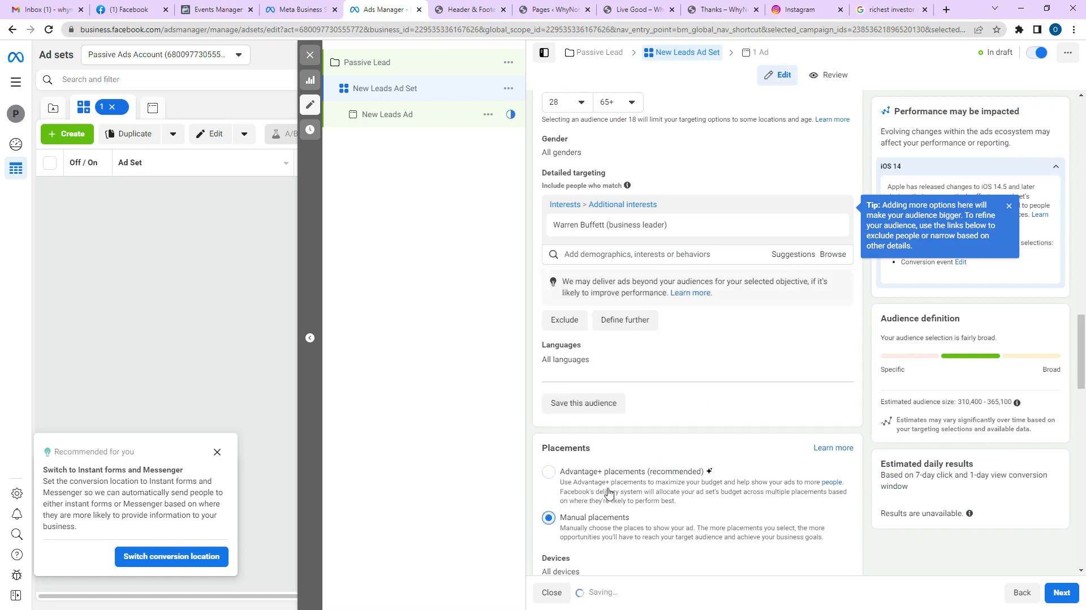
pyautogui.scroll(-5, 712, 288)
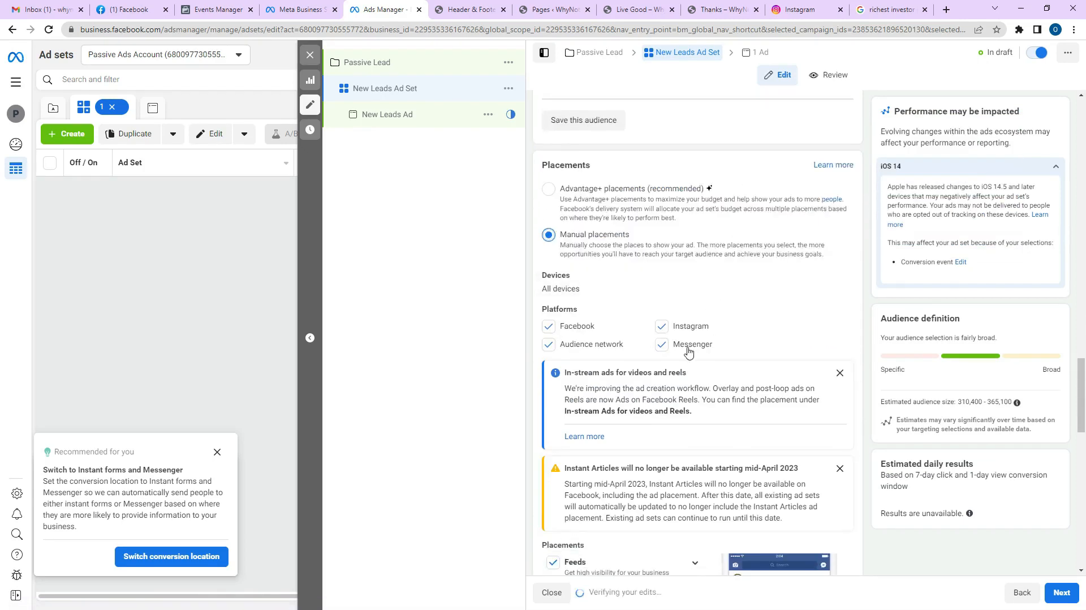
pyautogui.click(665, 332)
pyautogui.click(664, 345)
pyautogui.click(548, 344)
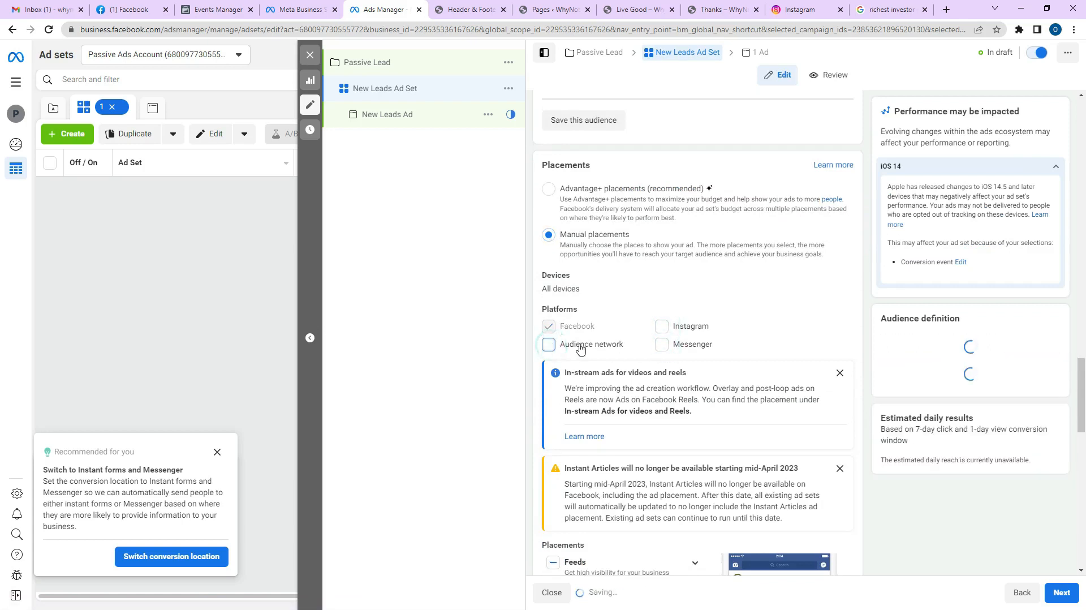
pyautogui.scroll(-5, 588, 334)
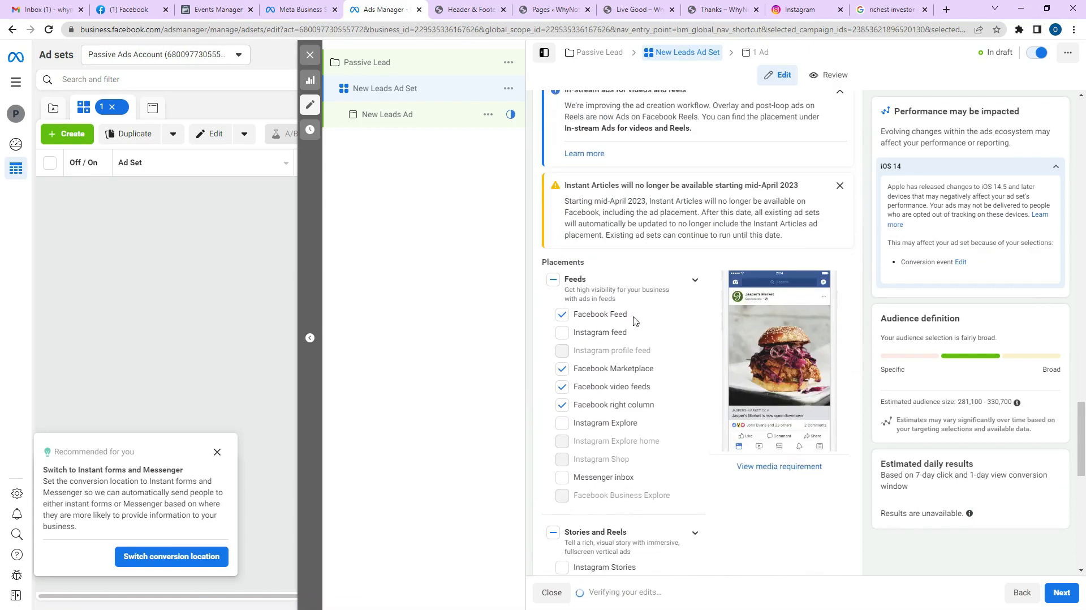
# Remove Marketplace, video feeds, Stories and Reels, In-stream and In-article placements, leaving Feed, right column and search results.
pyautogui.click(570, 370)
pyautogui.click(562, 388)
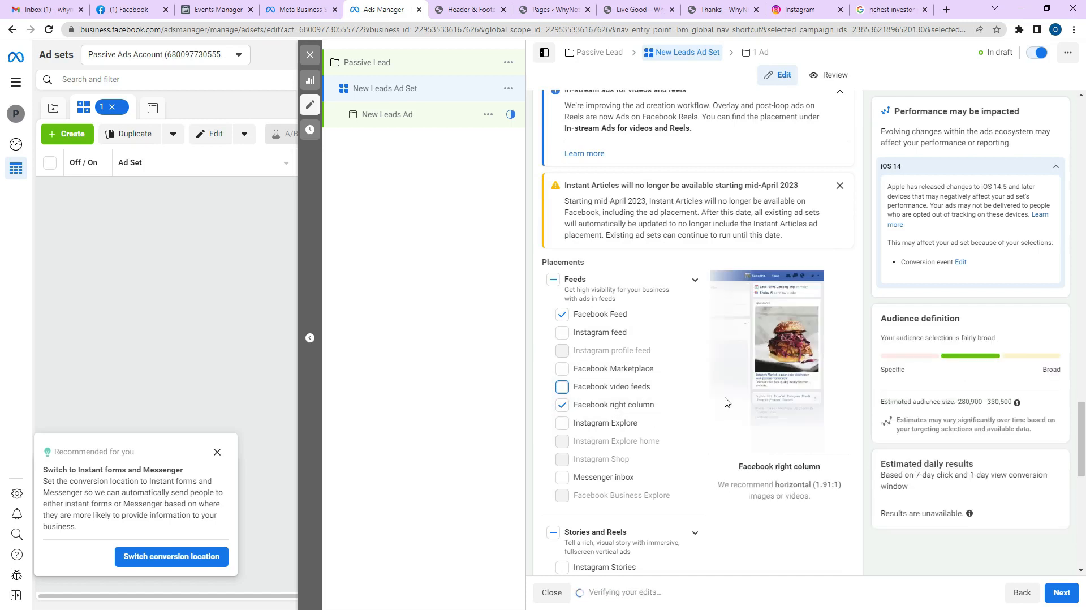
pyautogui.scroll(-5, 683, 325)
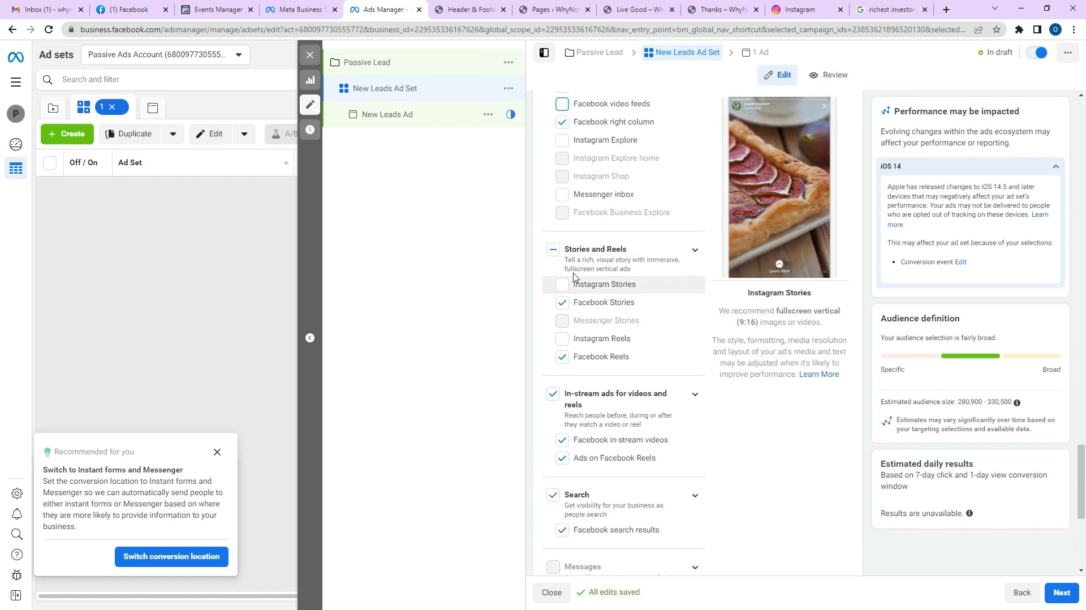
pyautogui.click(554, 250)
pyautogui.click(553, 251)
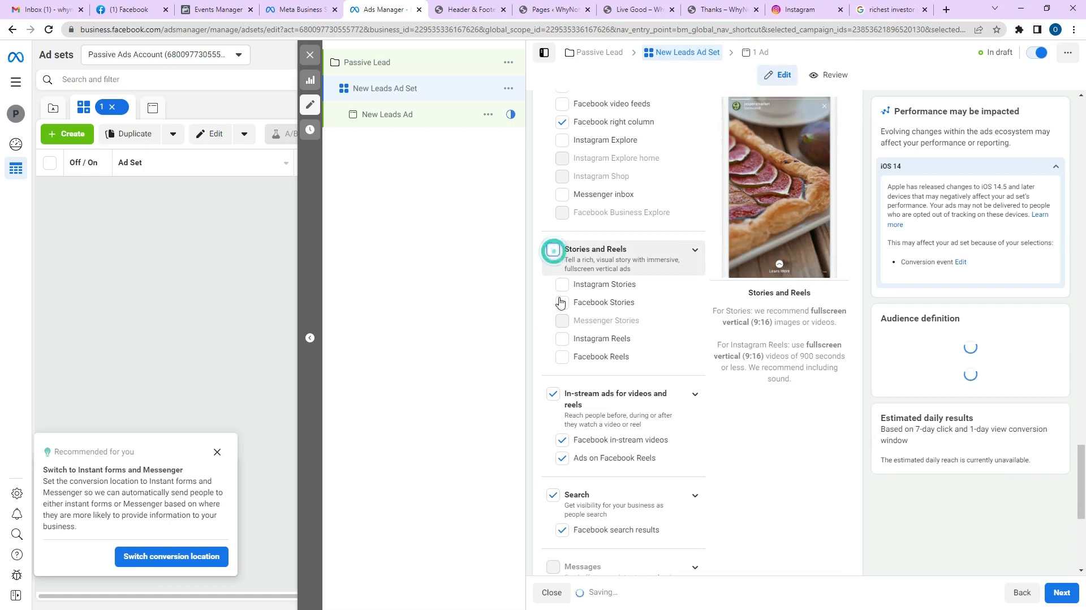
pyautogui.click(554, 395)
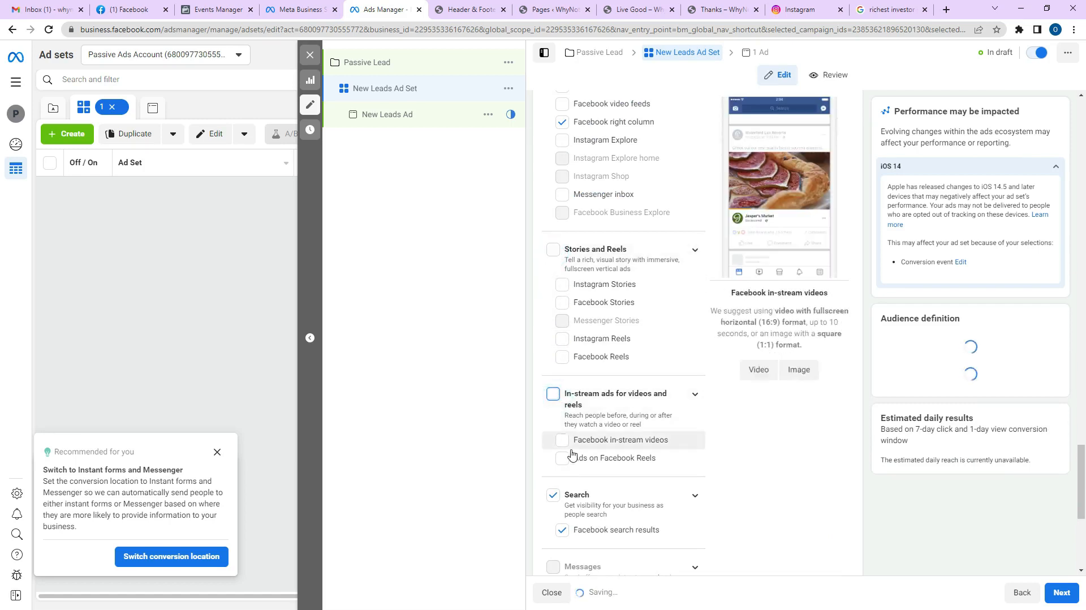
pyautogui.scroll(-3, 574, 455)
pyautogui.scroll(-1, 562, 342)
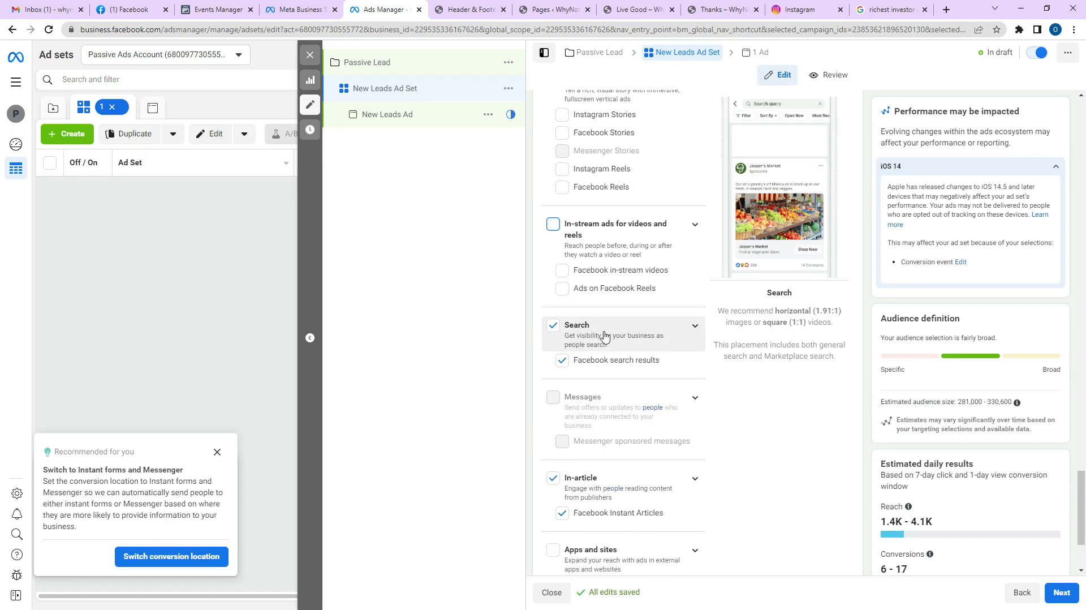
pyautogui.click(556, 481)
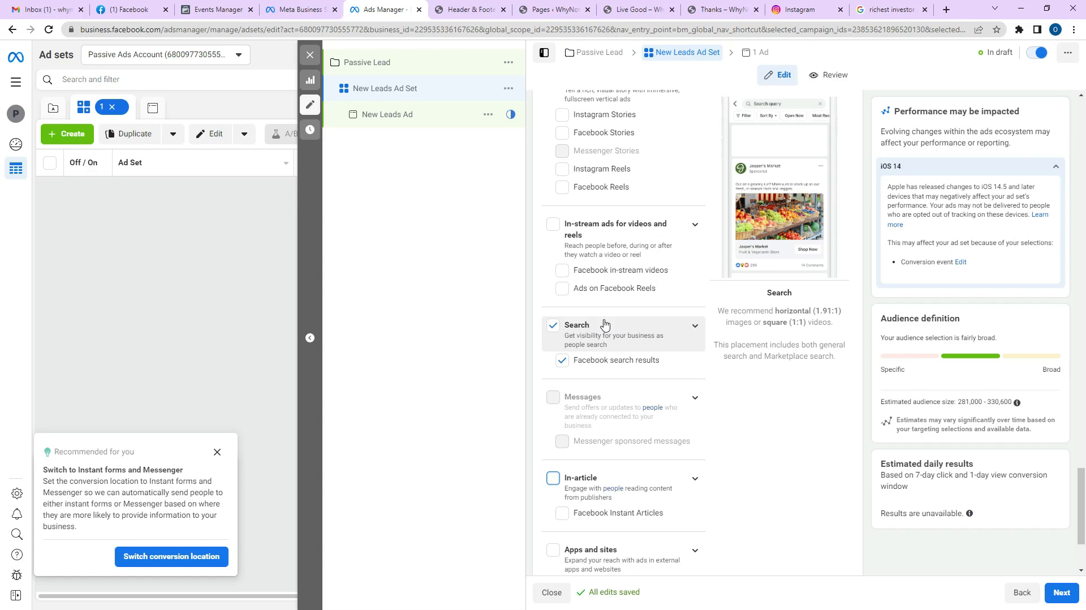
pyautogui.scroll(-3, 604, 324)
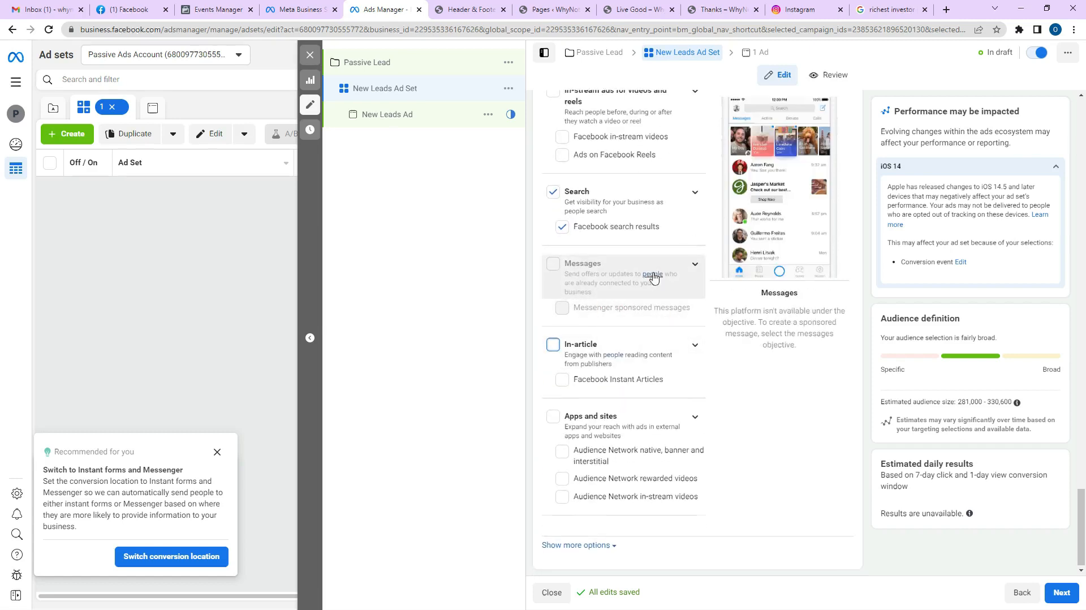
pyautogui.scroll(10, 650, 274)
pyautogui.scroll(-2, 639, 376)
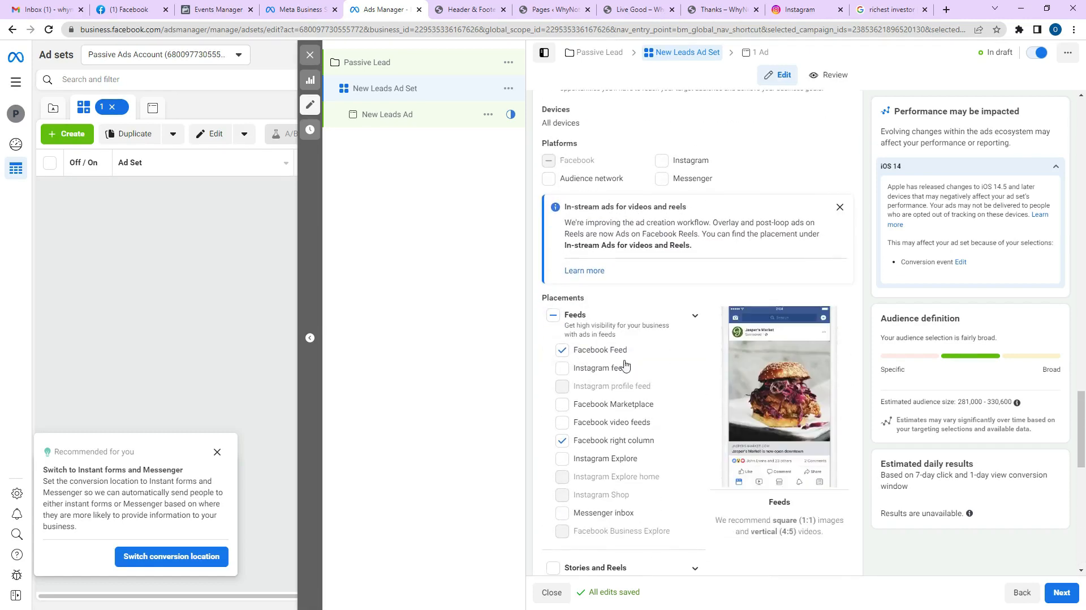
pyautogui.scroll(-1, 626, 388)
pyautogui.scroll(-2, 626, 388)
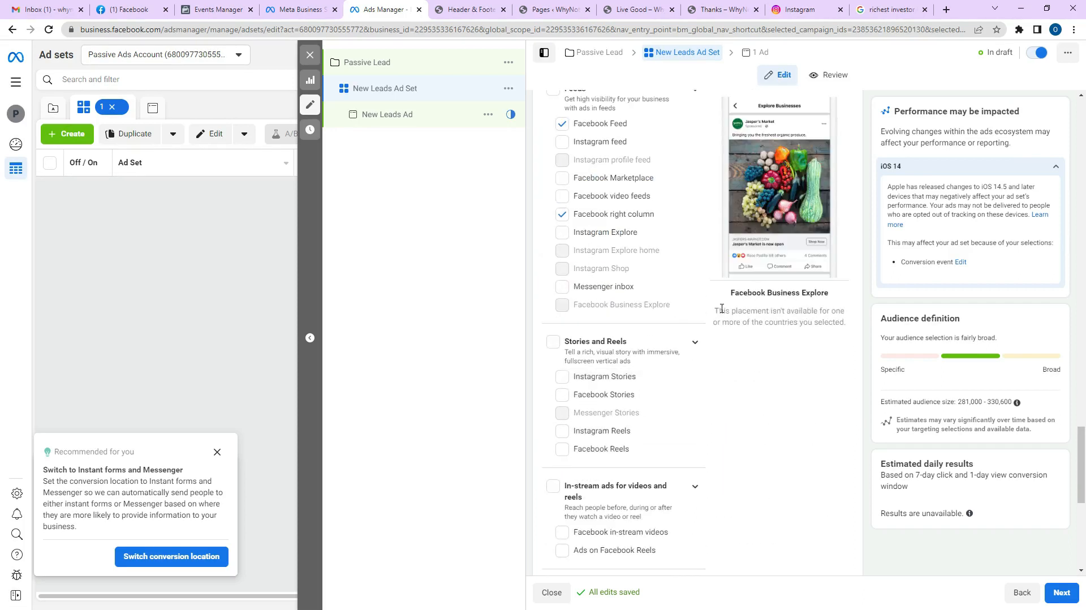
pyautogui.scroll(10, 678, 255)
pyautogui.scroll(10, 693, 264)
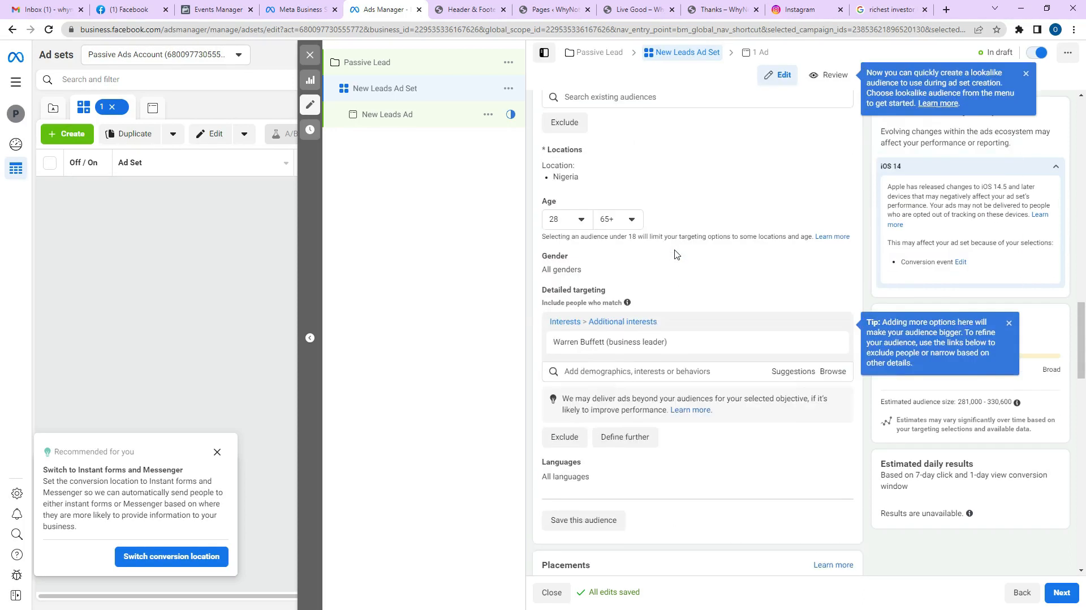
# Set the ad set's start date to Mar 3, 2023.
pyautogui.scroll(6, 674, 253)
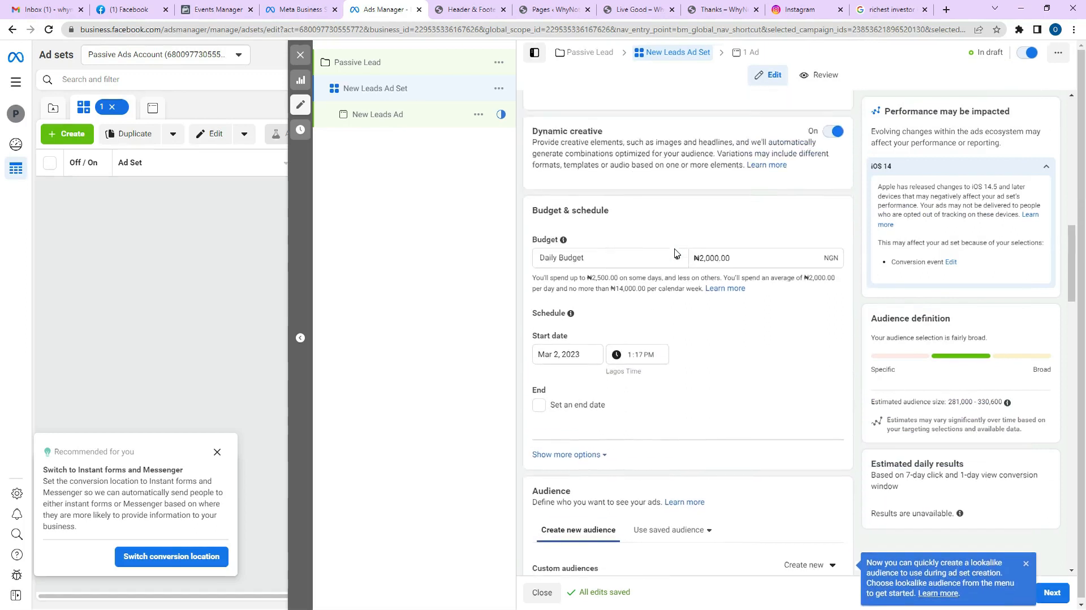
pyautogui.scroll(-4, 673, 340)
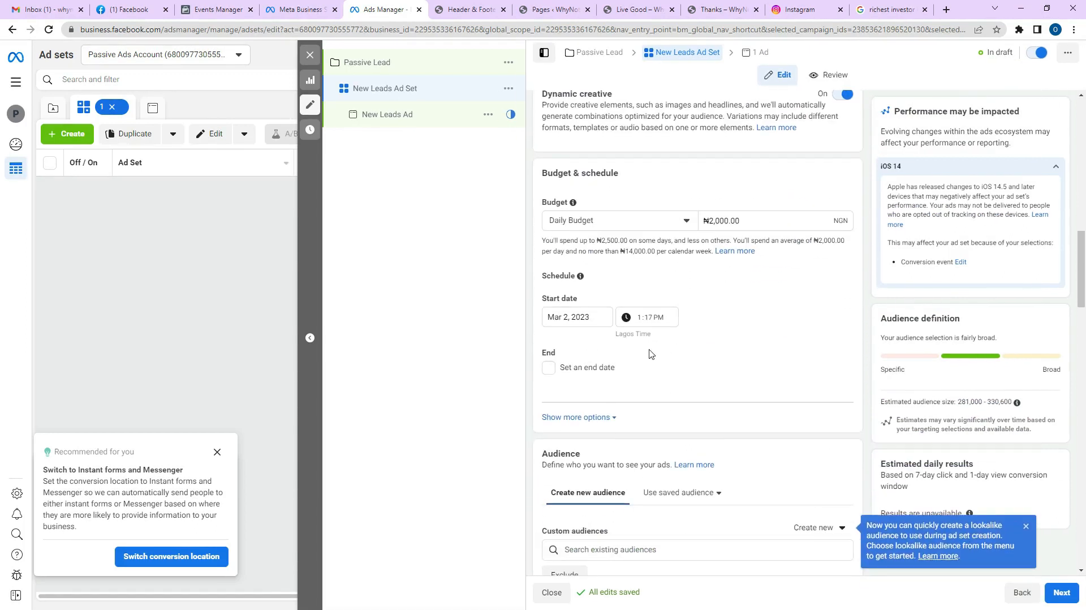
pyautogui.click(597, 319)
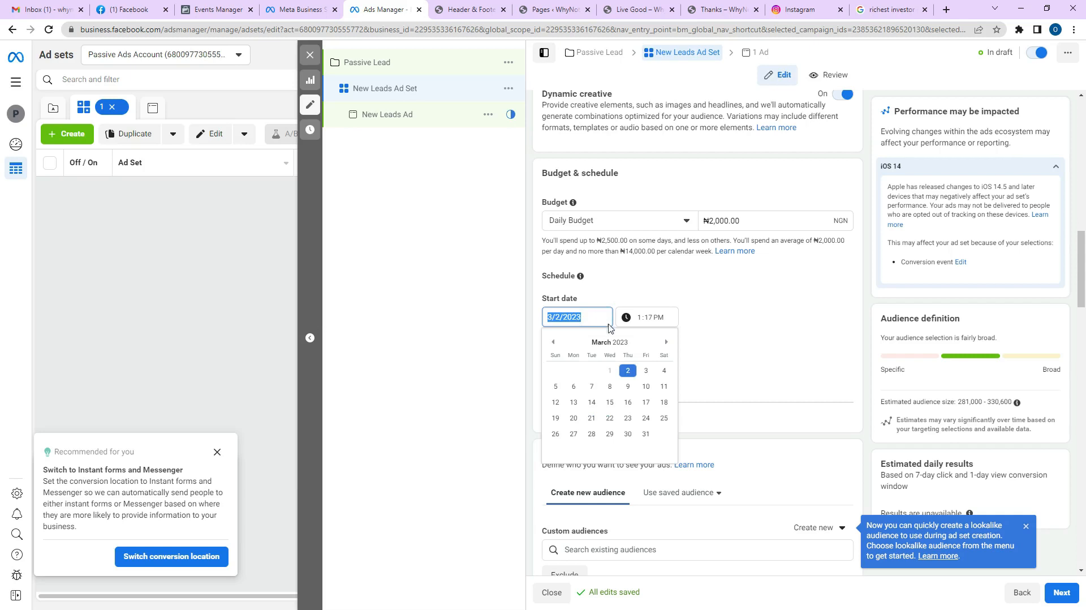
pyautogui.click(646, 372)
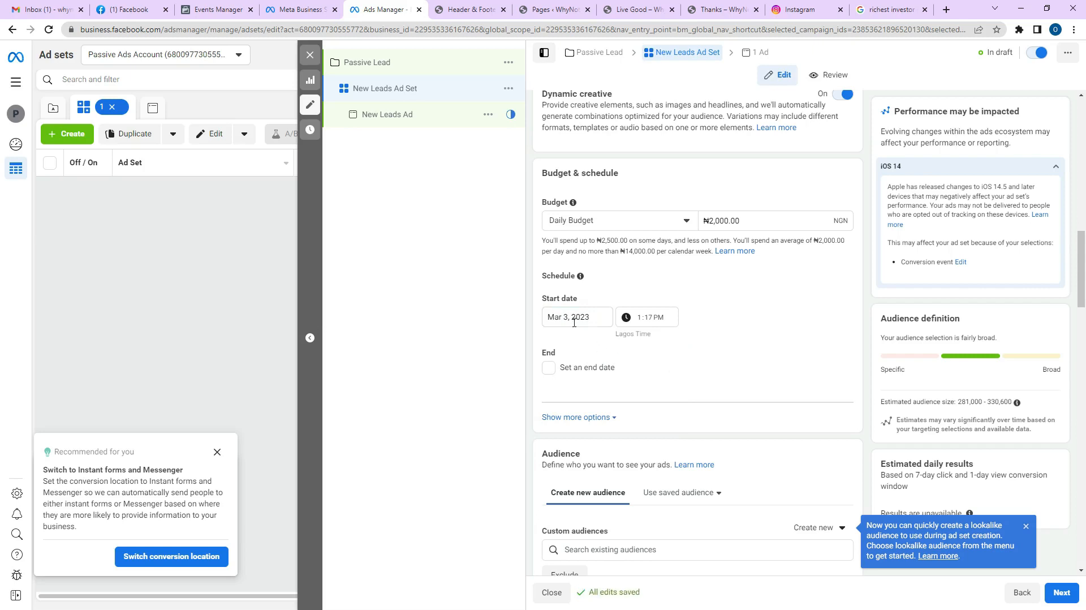
# Set the start time to 12:00 AM Lagos time.
pyautogui.click(642, 318)
pyautogui.click(639, 318)
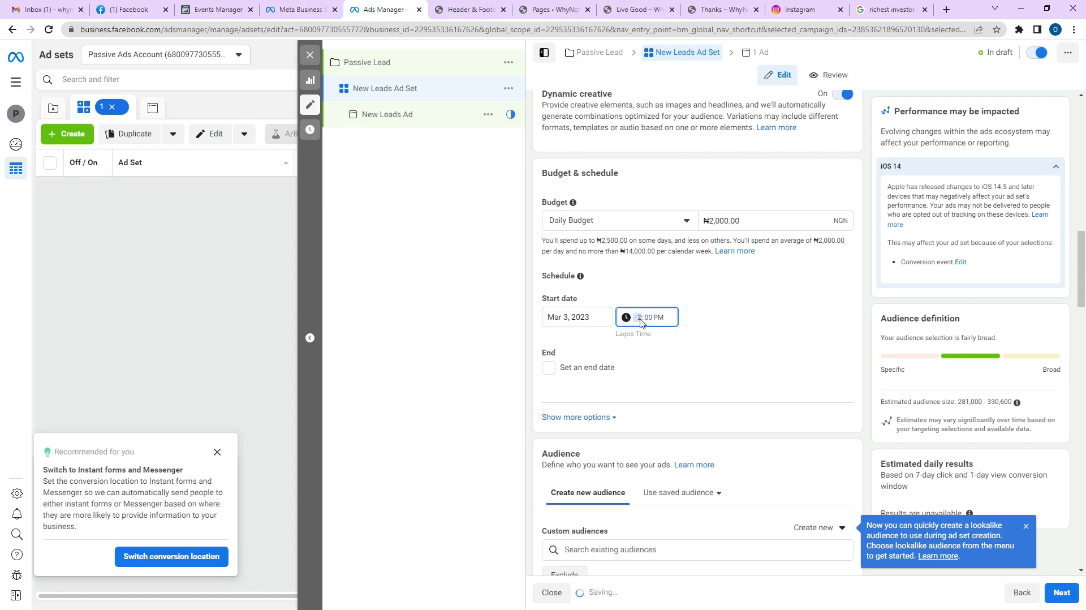
pyautogui.write('12')
pyautogui.click(659, 318)
pyautogui.write('a')
pyautogui.click(661, 319)
pyautogui.click(711, 318)
pyautogui.click(708, 313)
# Leave the schedule without an end date.
pyautogui.scroll(-1, 666, 324)
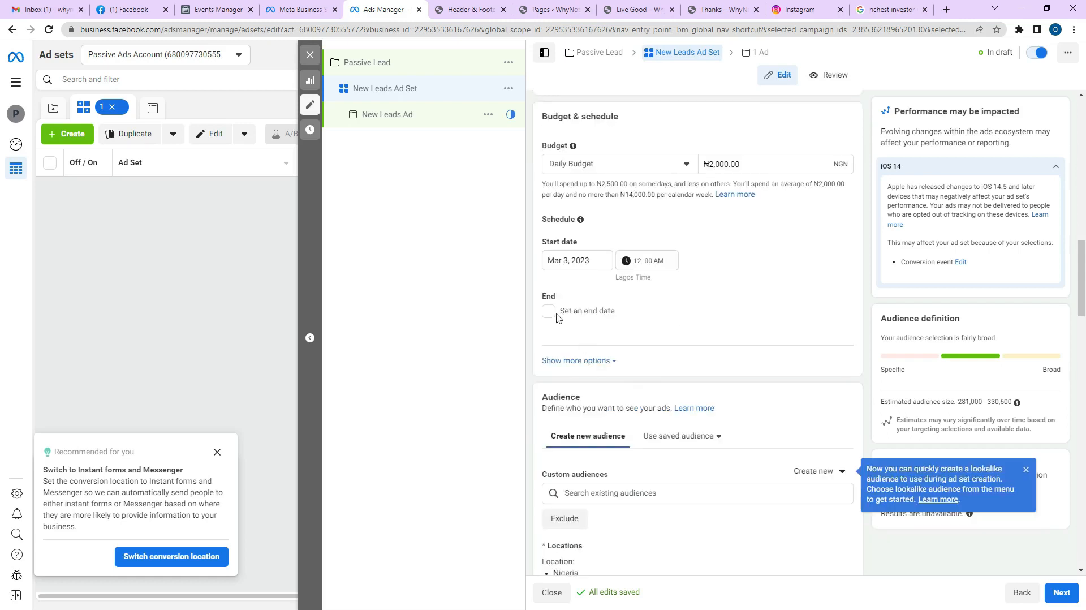
pyautogui.click(552, 316)
pyautogui.click(552, 316)
pyautogui.scroll(-6, 788, 341)
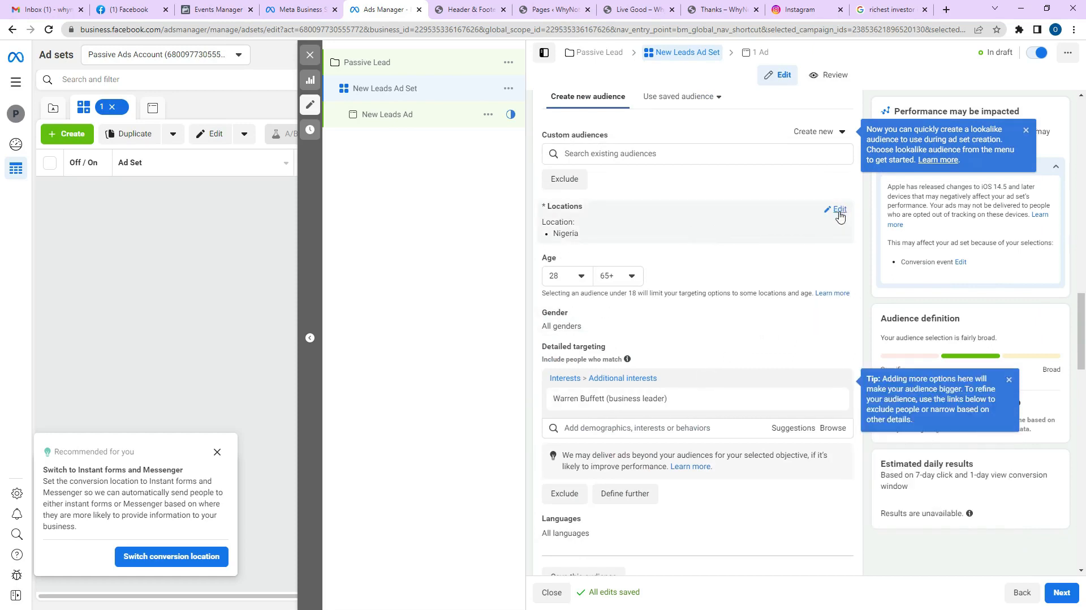
# Limit location targeting to people living in Nigeria, then expand the extra placement options.
pyautogui.click(839, 209)
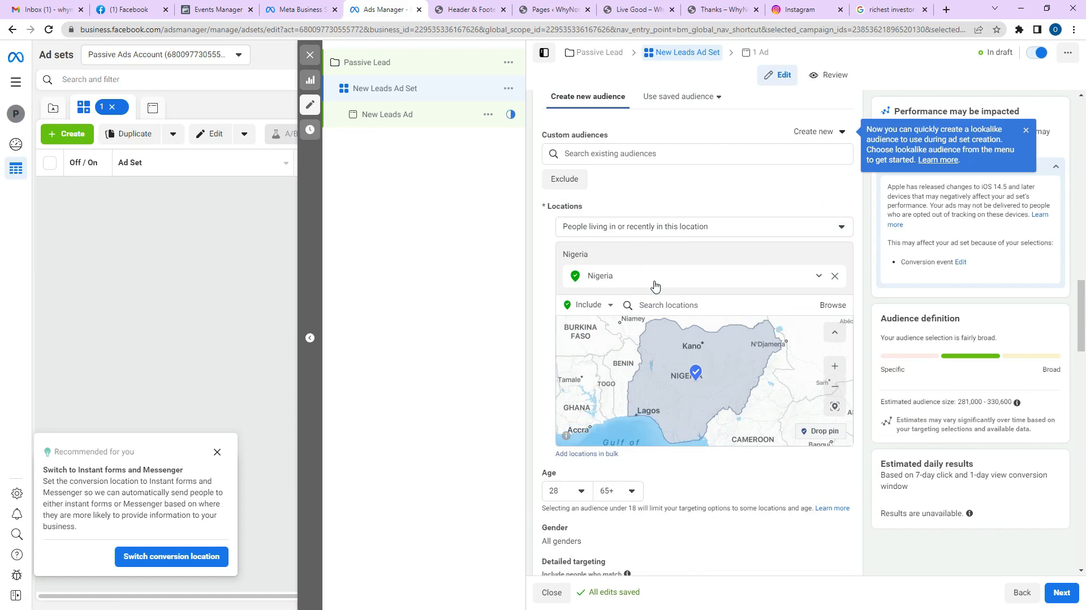
pyautogui.click(683, 227)
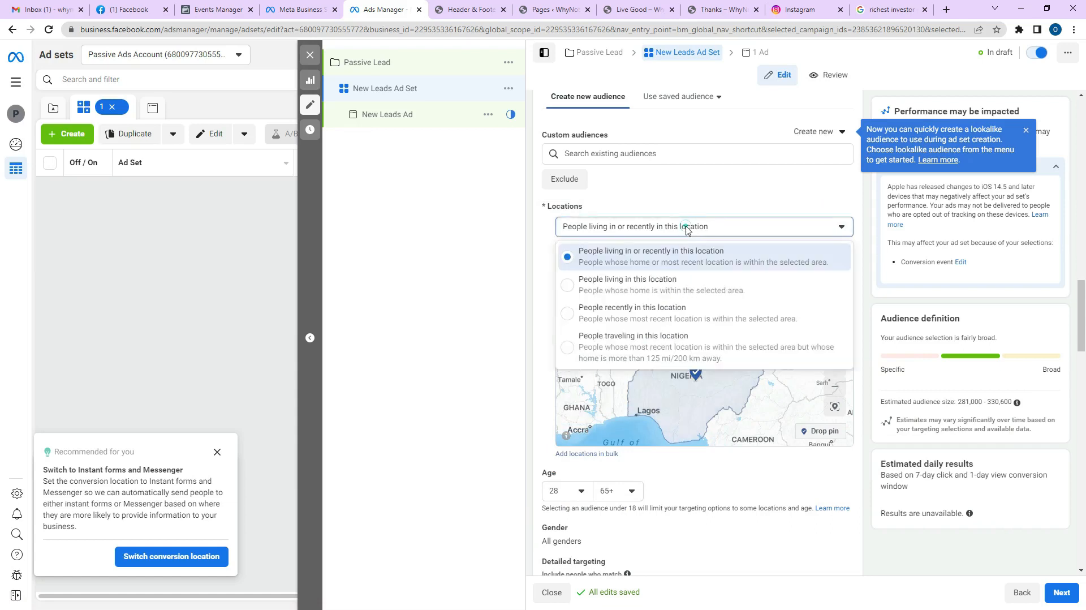
pyautogui.click(626, 285)
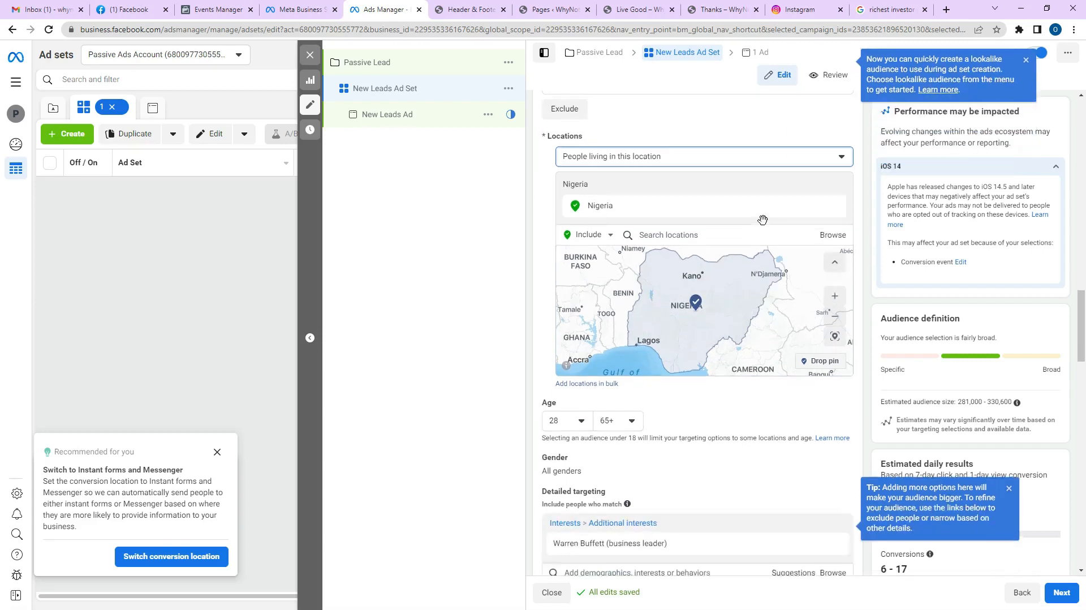
pyautogui.scroll(-4, 769, 226)
pyautogui.scroll(3, 772, 264)
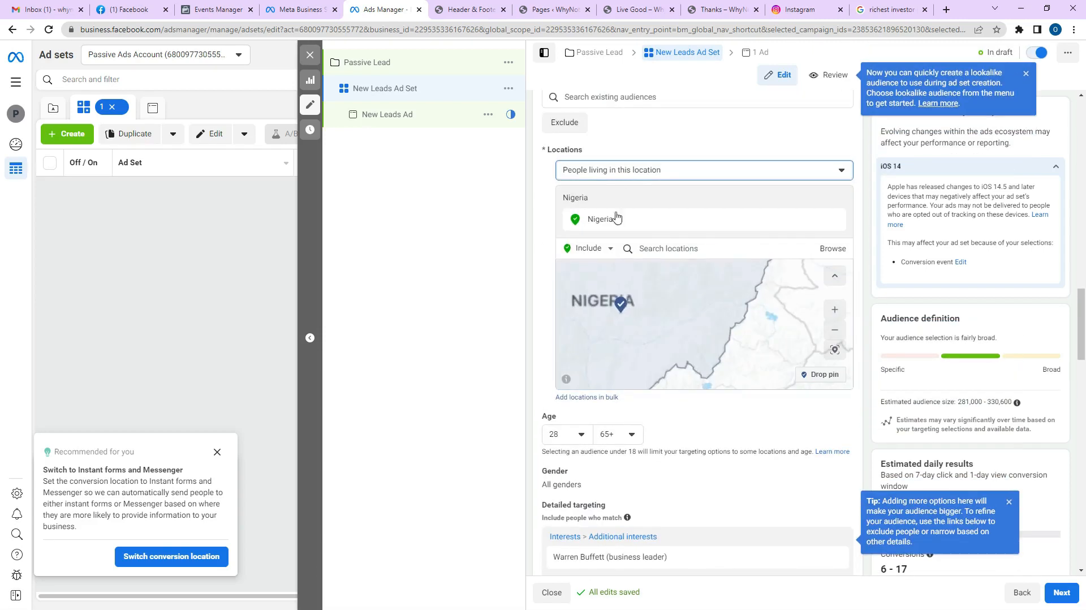
pyautogui.click(650, 169)
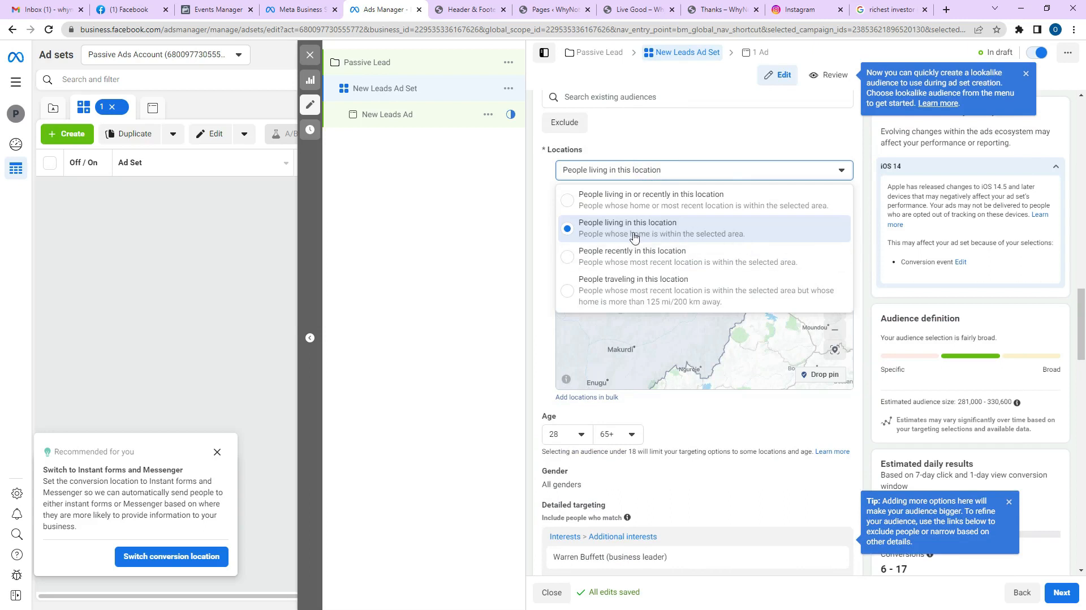
pyautogui.click(688, 223)
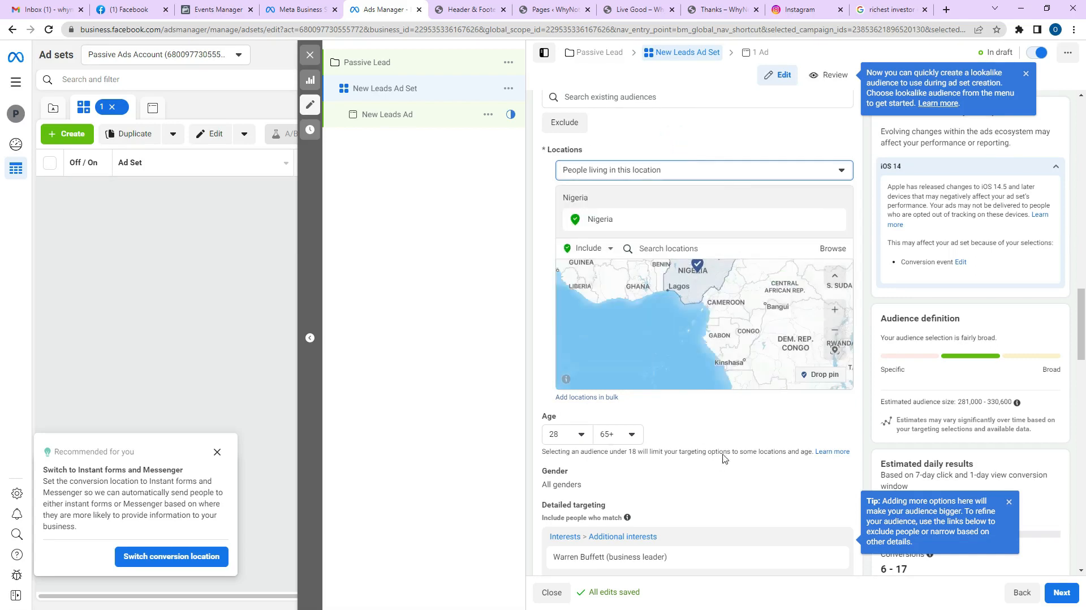
pyautogui.scroll(-15, 1083, 291)
pyautogui.click(606, 545)
pyautogui.scroll(-5, 707, 492)
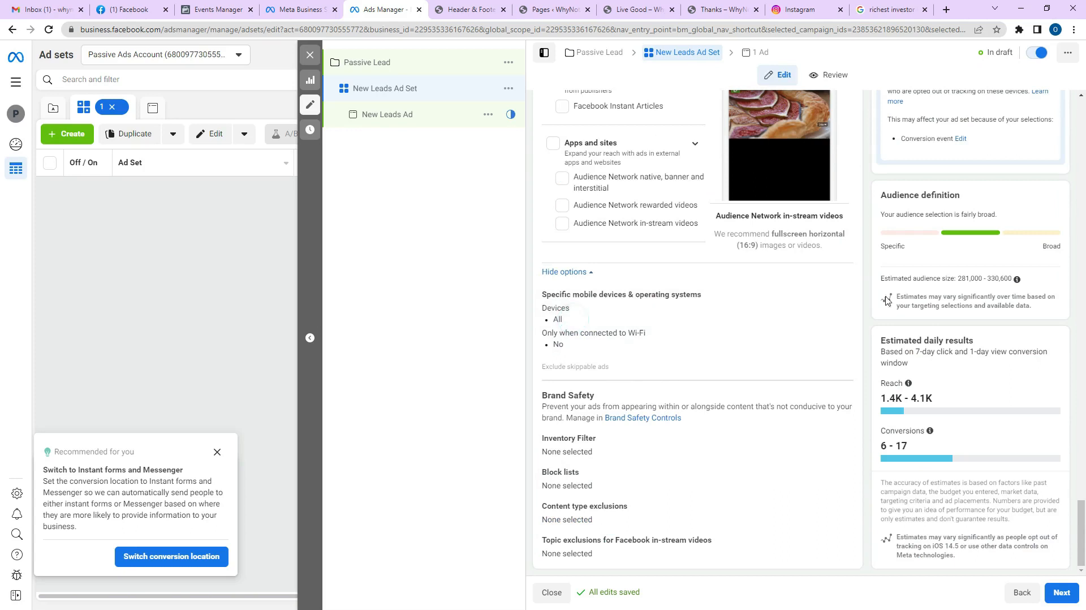
# Remove Facebook right column from the feed placements, keeping All mobile devices targeted.
pyautogui.click(835, 295)
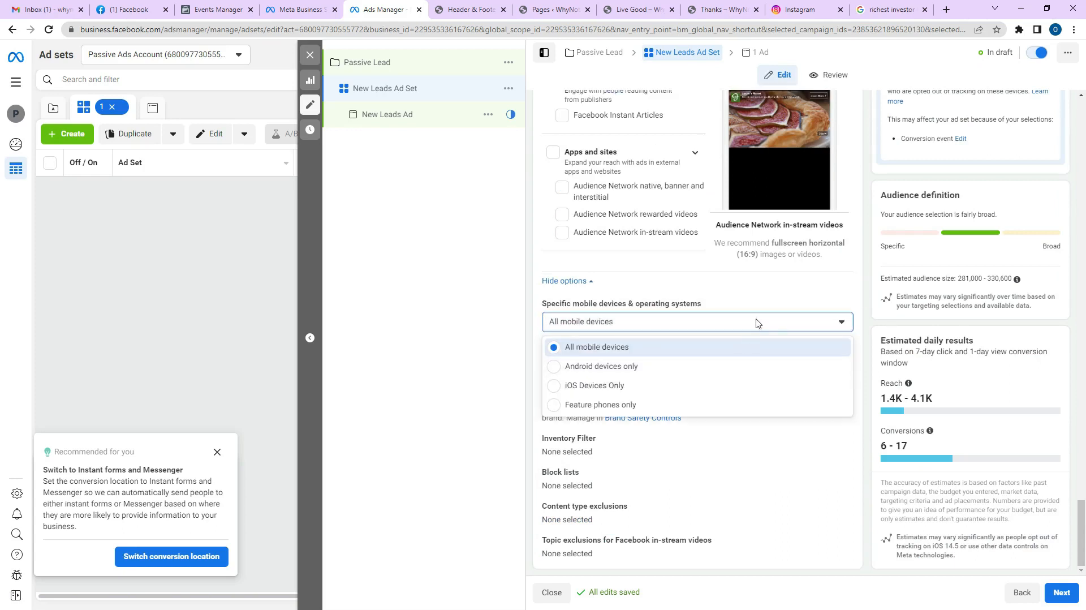
pyautogui.click(796, 303)
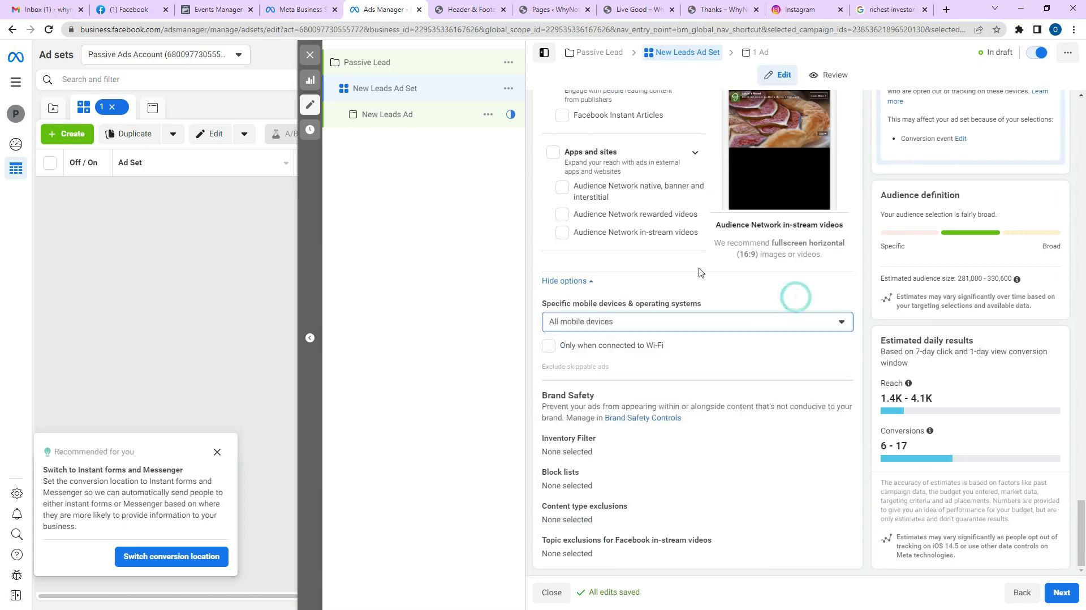
pyautogui.scroll(10, 752, 277)
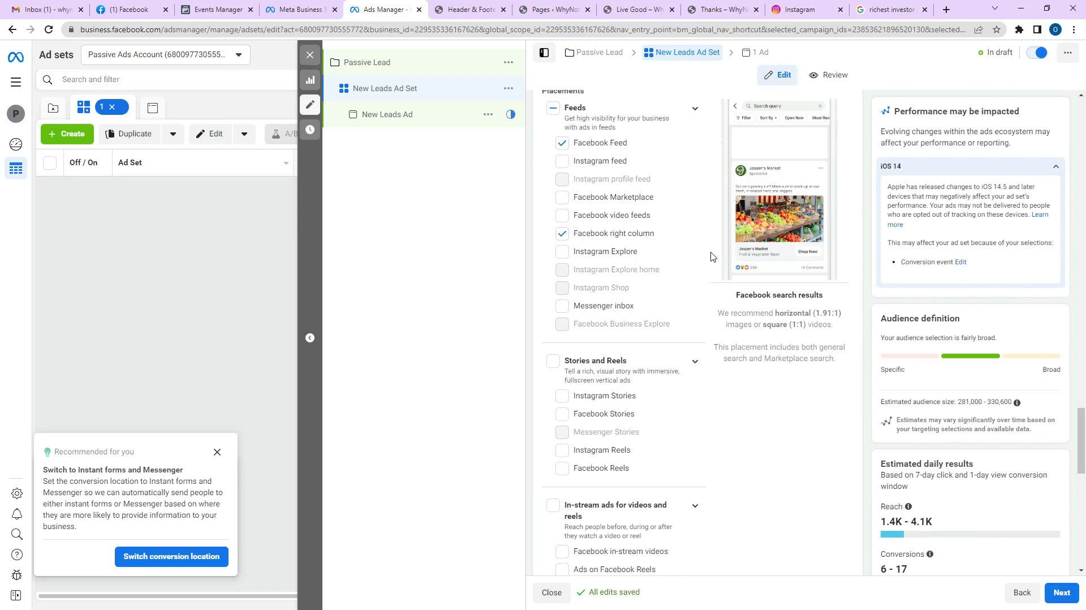
pyautogui.click(588, 237)
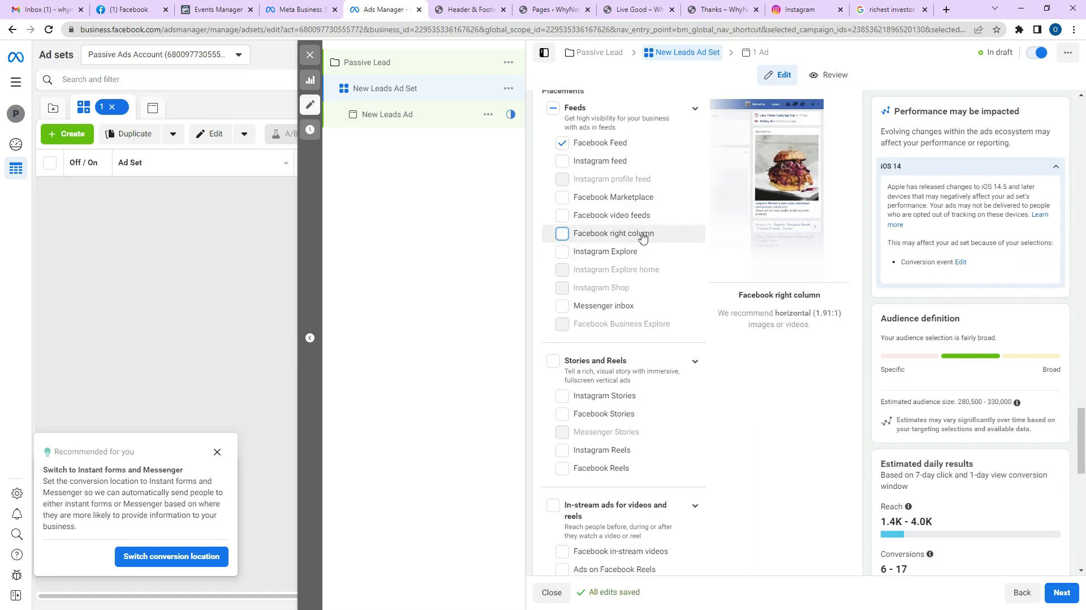
pyautogui.scroll(-10, 715, 242)
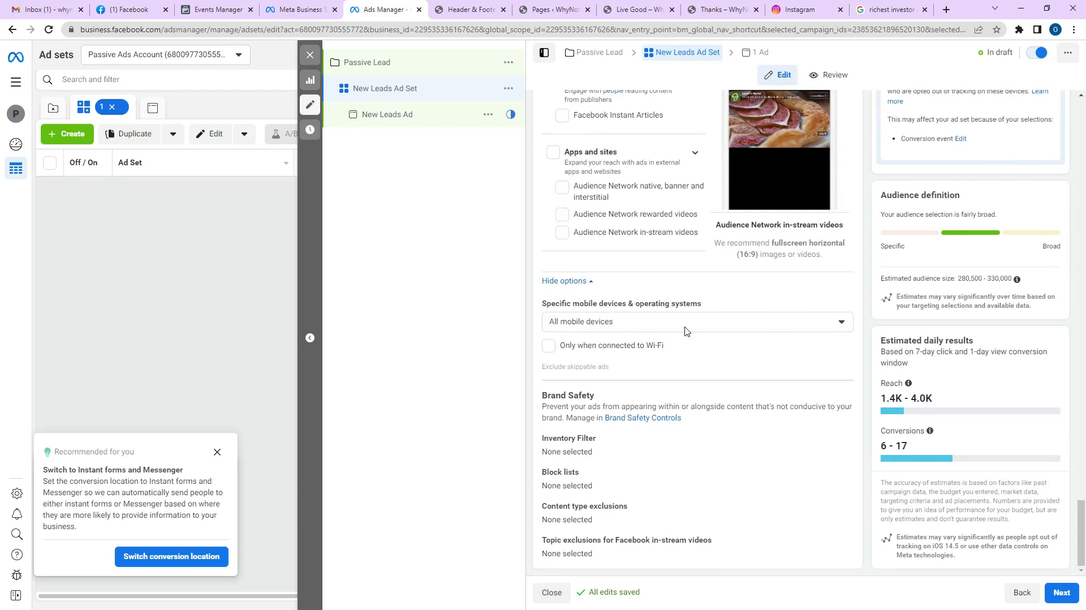
pyautogui.click(685, 328)
pyautogui.click(684, 325)
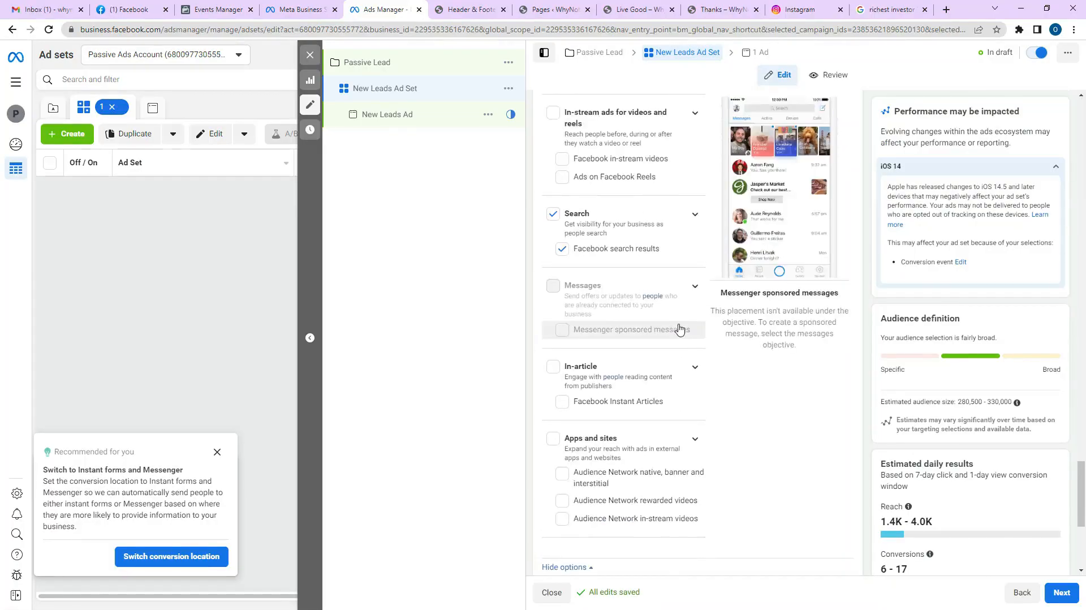
# Rename the ad set to 'Warren Buffet Adset'.
pyautogui.scroll(15, 686, 283)
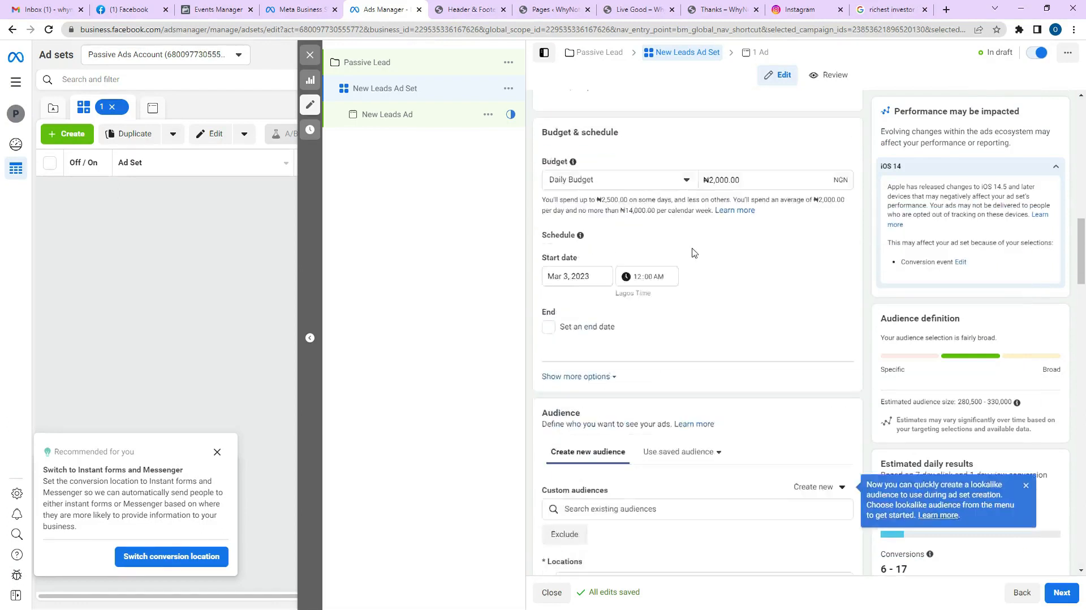
pyautogui.scroll(15, 694, 253)
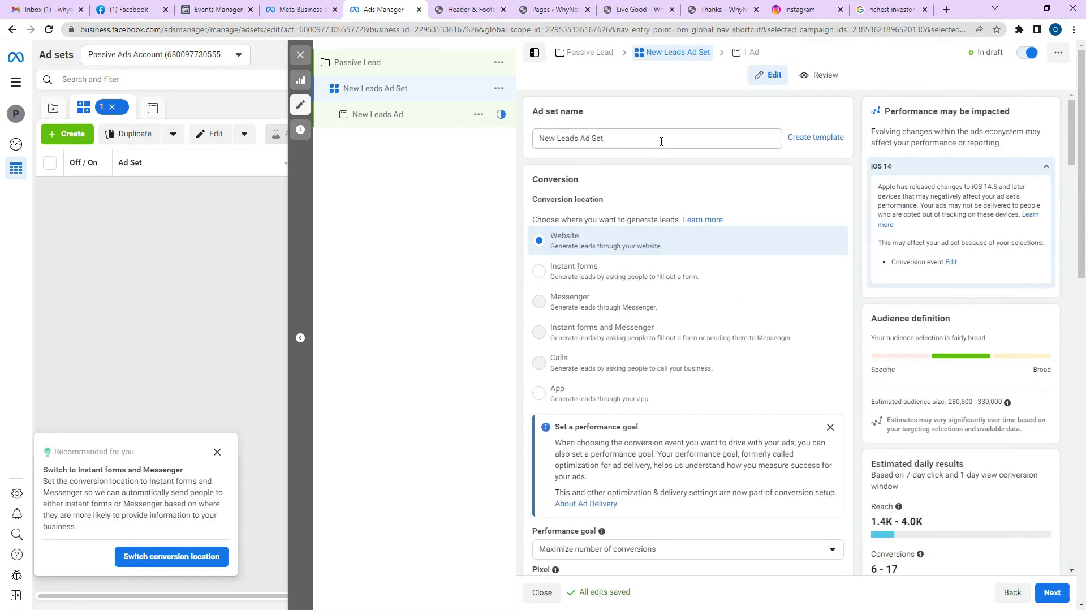
pyautogui.tripleClick(661, 141)
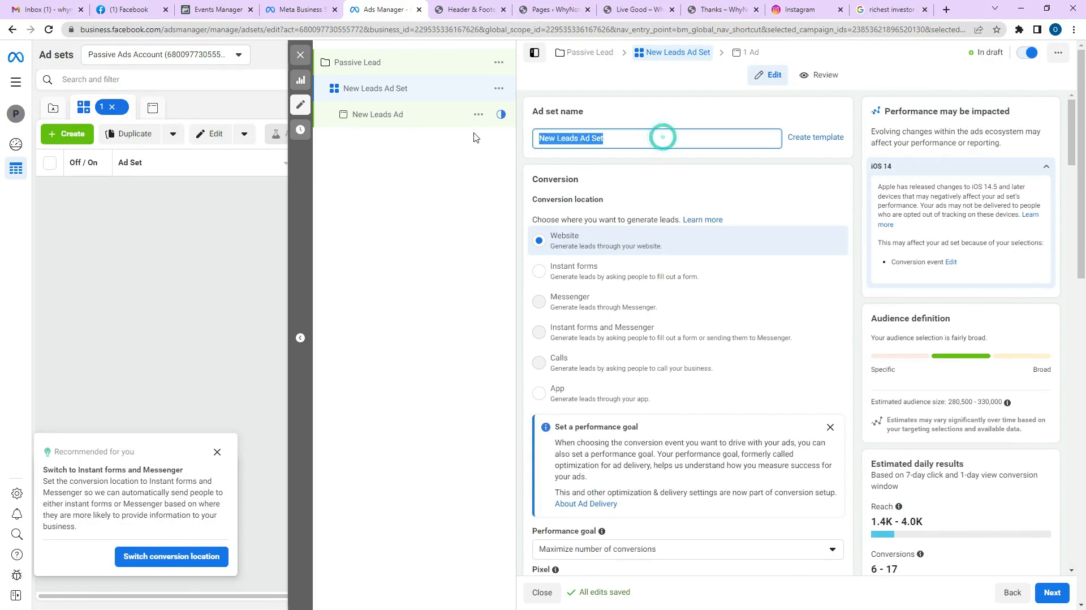
pyautogui.write('Warrent')
pyautogui.press('BackSpace')
pyautogui.write('Buffet')
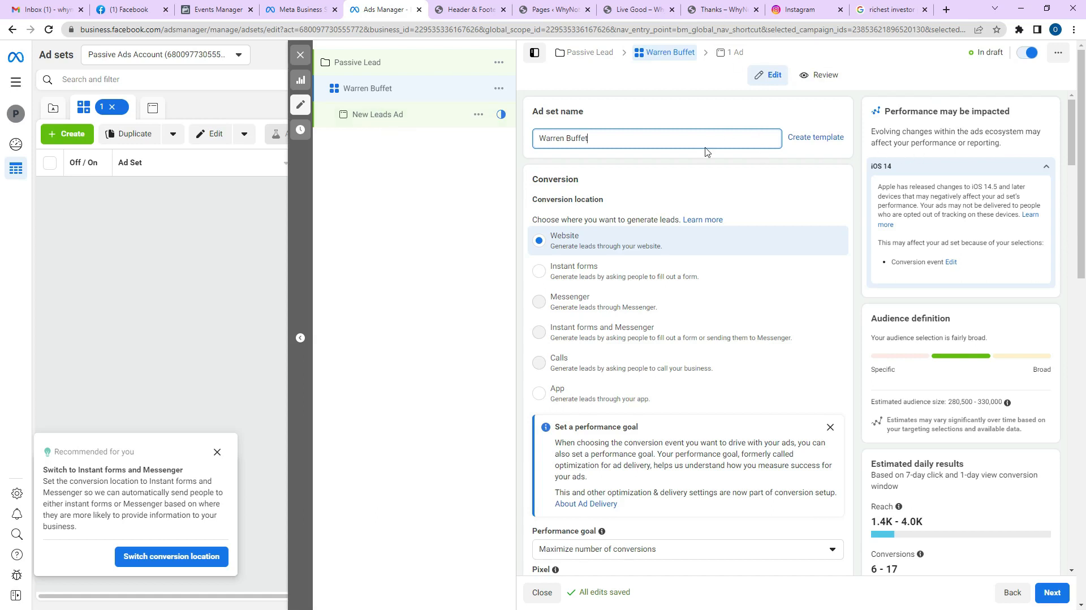
# Open the New Leads Ad under this ad set for editing.
pyautogui.scroll(-10, 705, 152)
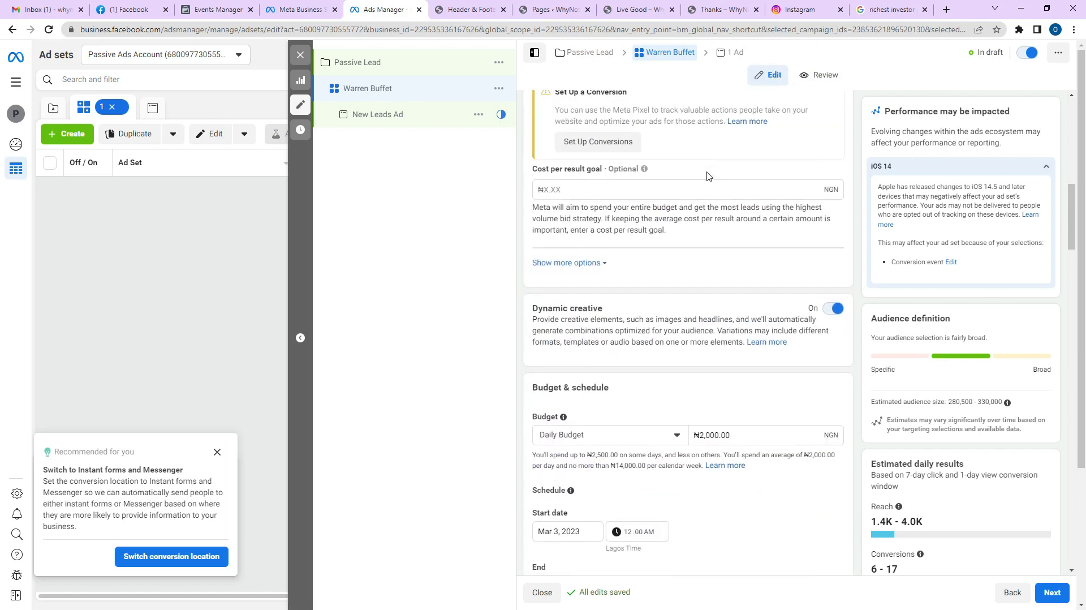
pyautogui.scroll(-7, 695, 242)
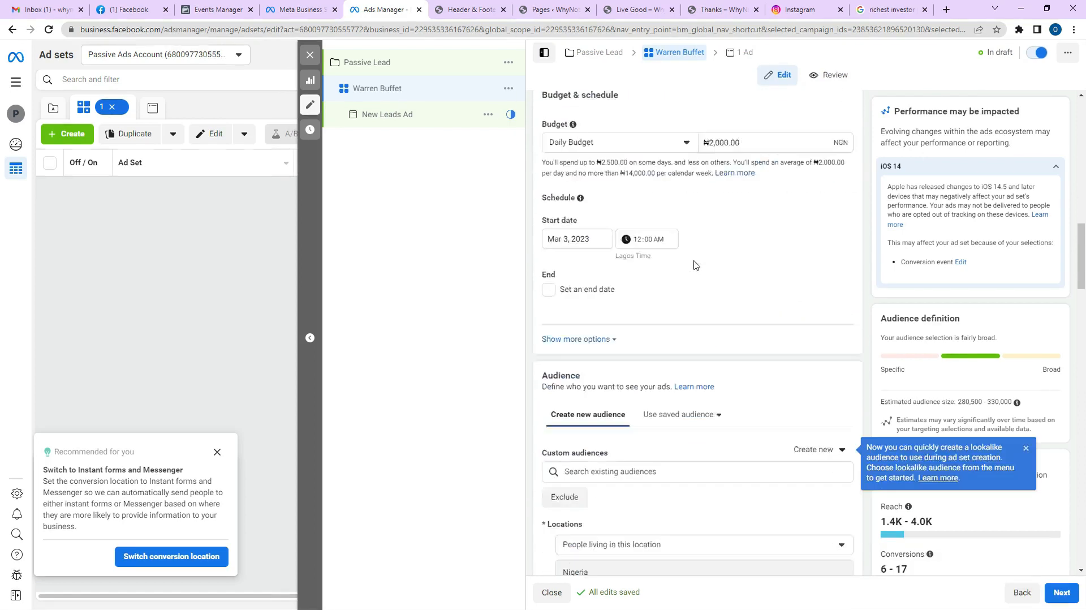
pyautogui.scroll(-6, 679, 291)
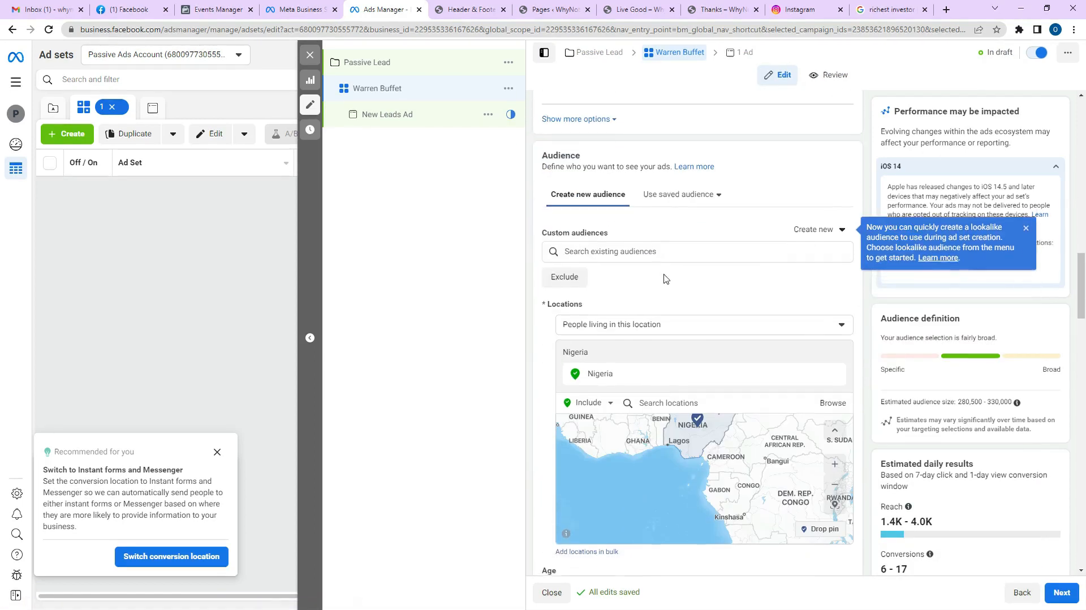
pyautogui.scroll(-3, 666, 313)
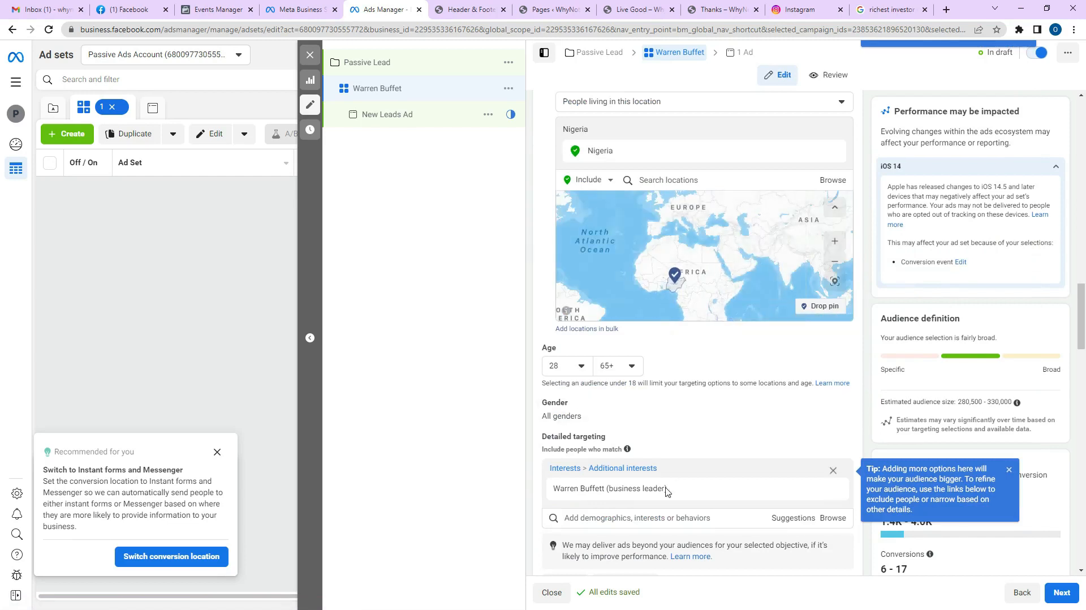
pyautogui.moveTo(600, 502)
pyautogui.scroll(15, 681, 325)
pyautogui.scroll(8, 686, 267)
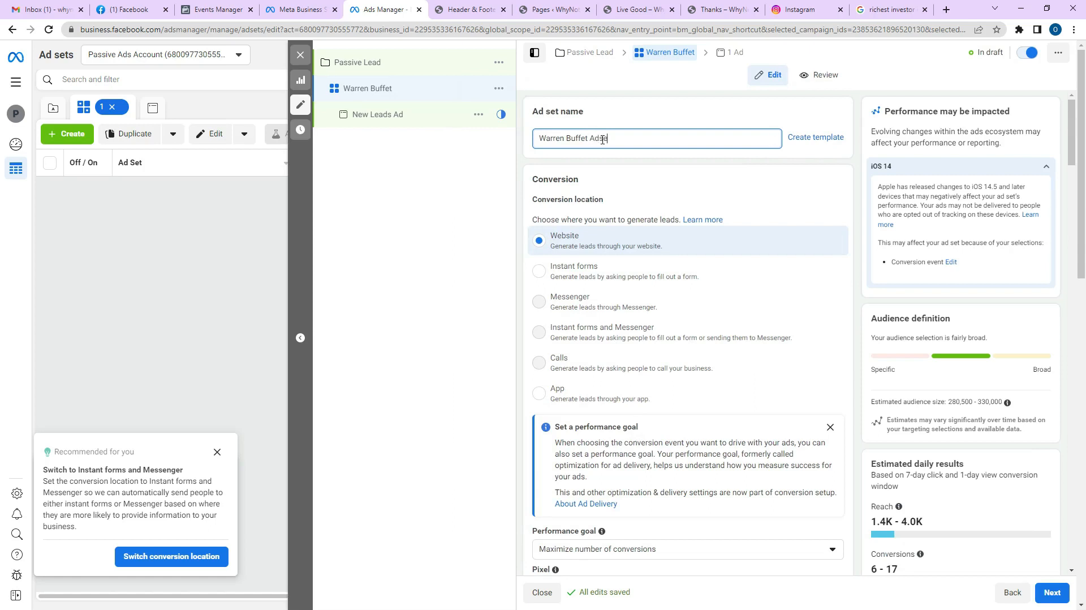
pyautogui.click(392, 118)
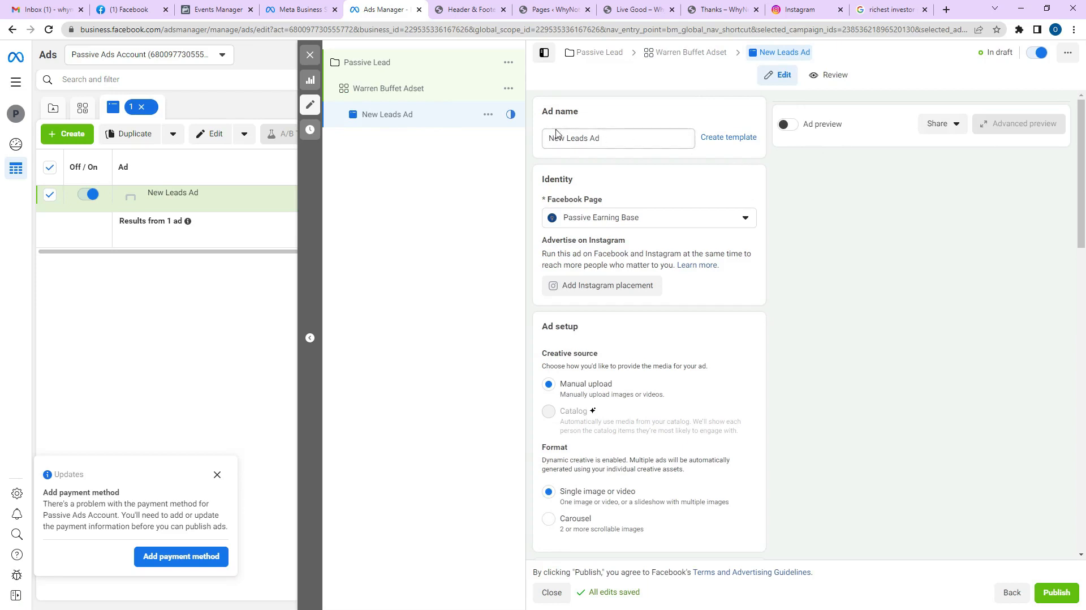
# Rename the ad to 'Ads 1' and put the cursor in the creative's Primary text box.
pyautogui.tripleClick(617, 136)
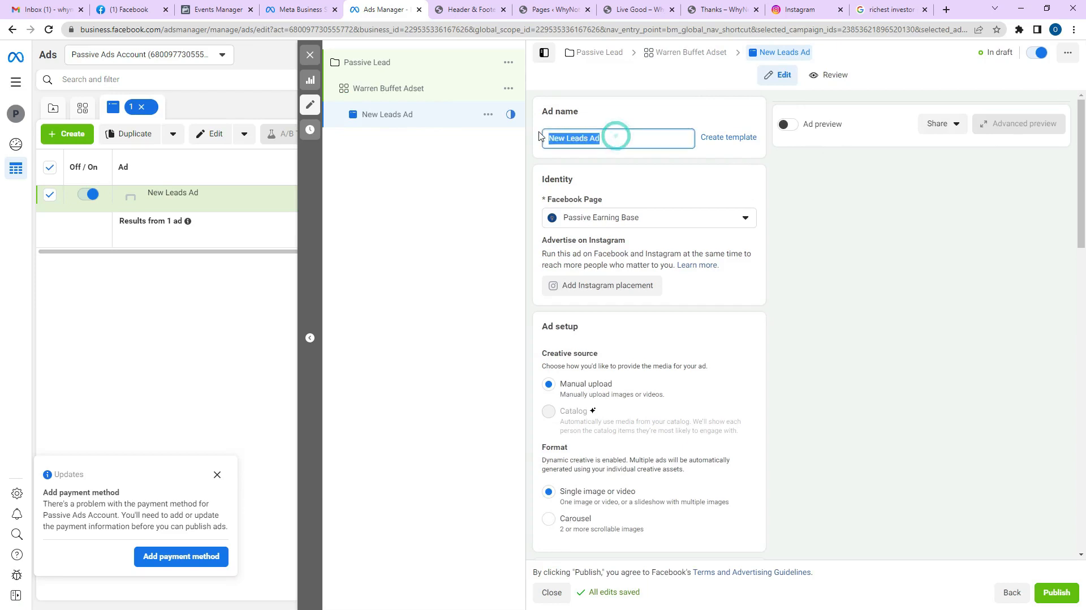
pyautogui.write('Ads 1')
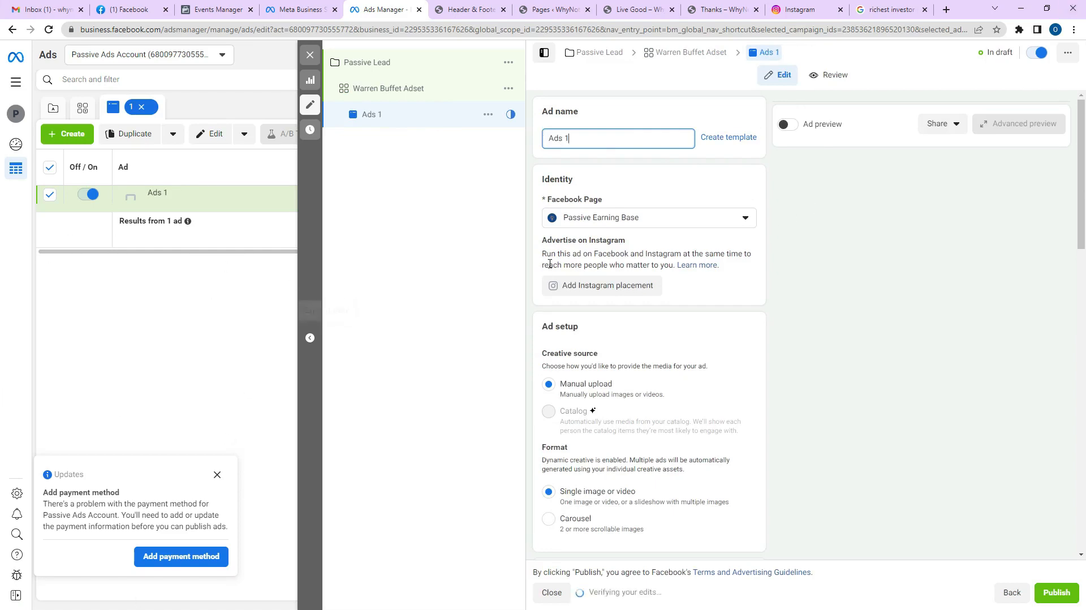
pyautogui.scroll(-3, 717, 293)
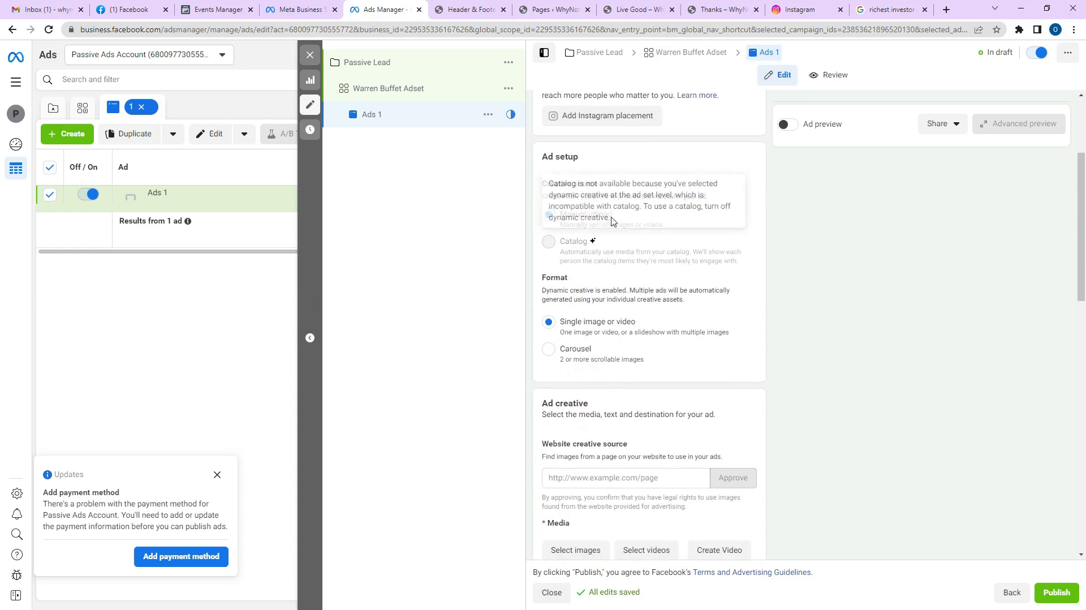
pyautogui.scroll(-1, 629, 356)
pyautogui.scroll(-2, 630, 344)
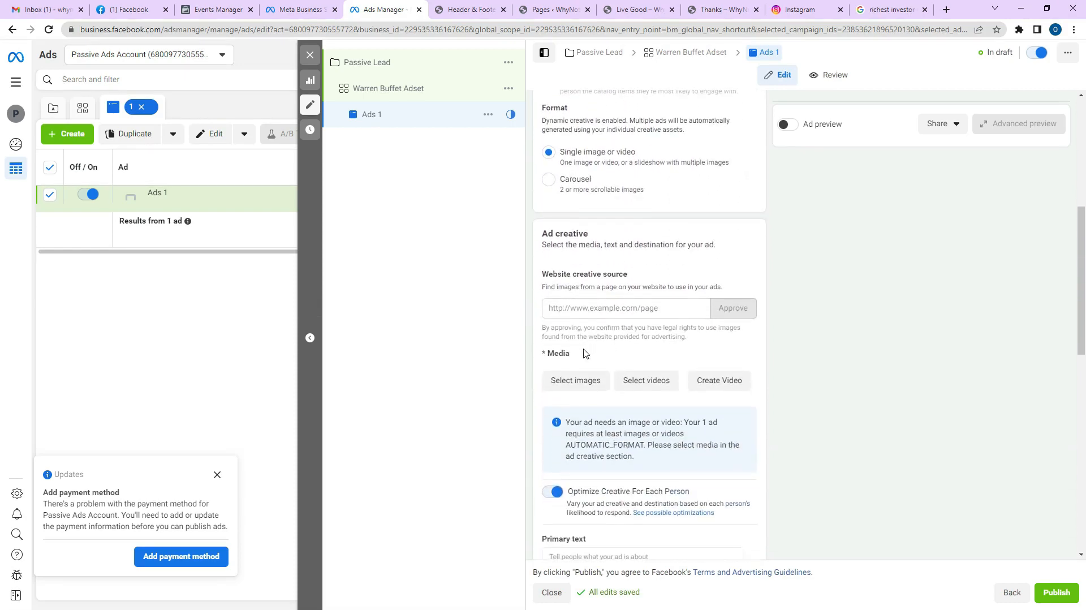
pyautogui.scroll(-3, 668, 339)
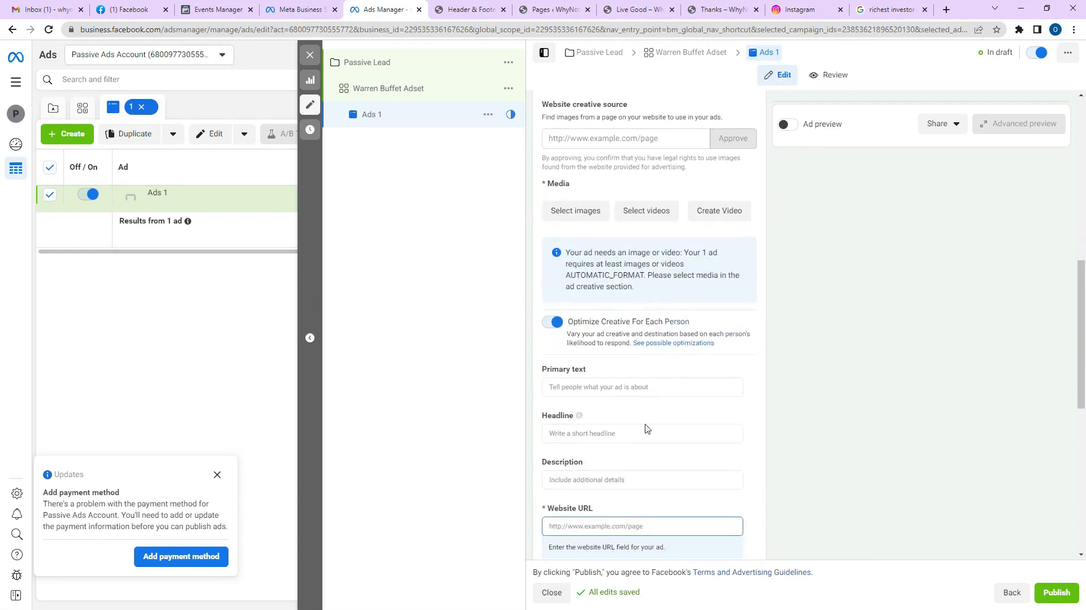
pyautogui.click(609, 389)
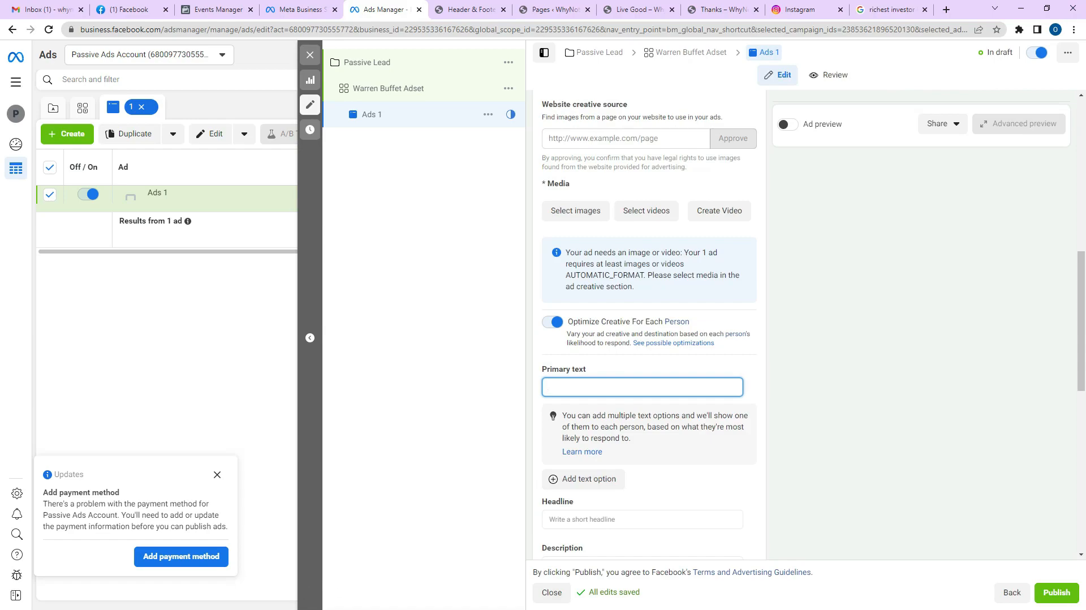
# Copy the Word draft's first heading into both the Primary text and Headline fields.
pyautogui.hotkey('alt', 'Tab')
pyautogui.tripleClick(558, 157)
pyautogui.hotkey('ctrl', 'c')
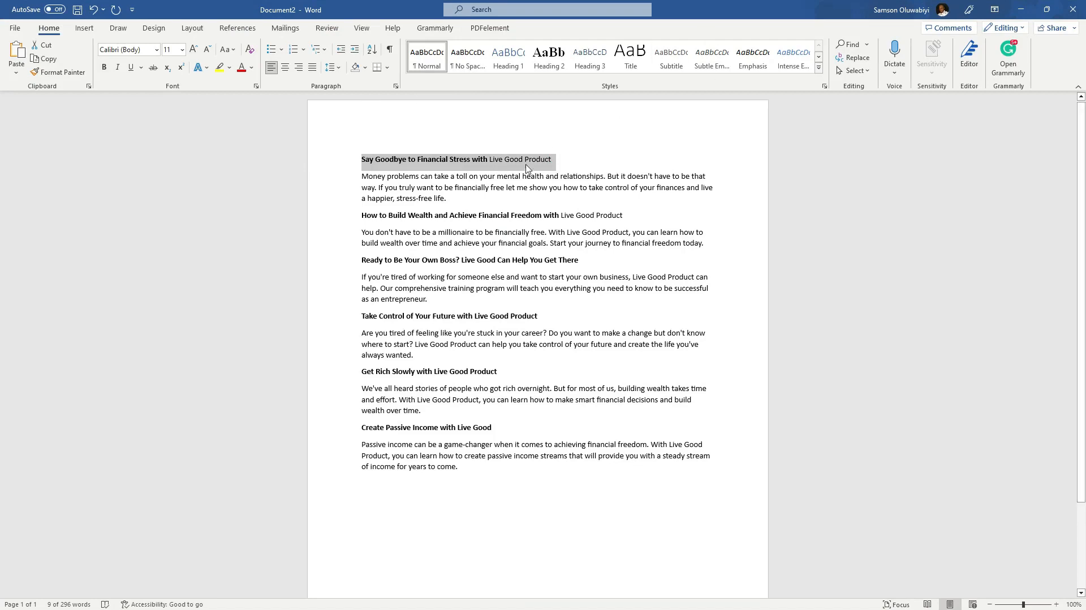
pyautogui.click(1019, 11)
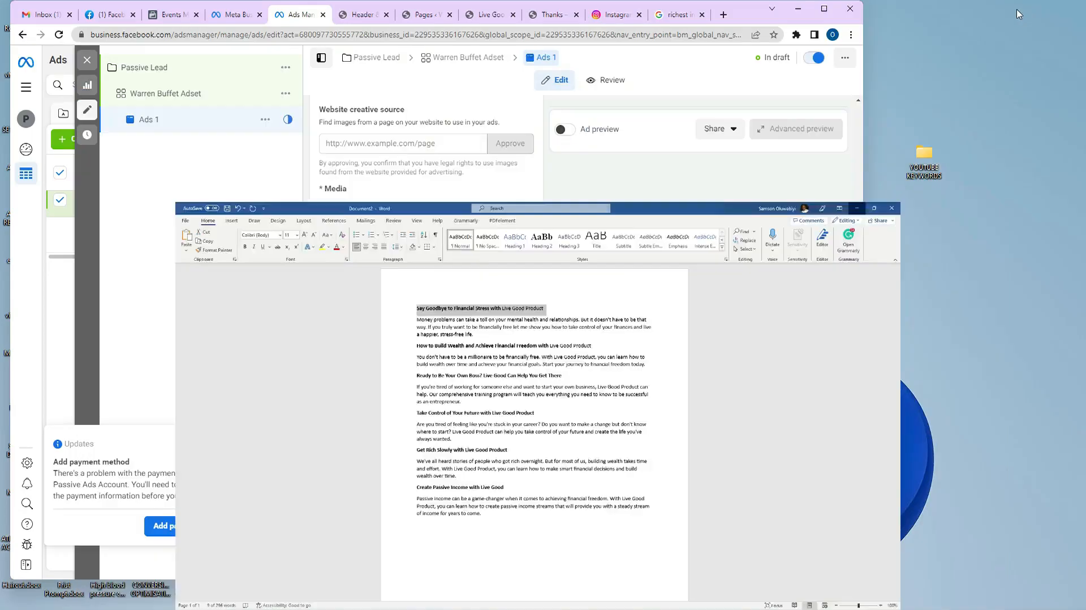
pyautogui.hotkey('ctrl', 'v')
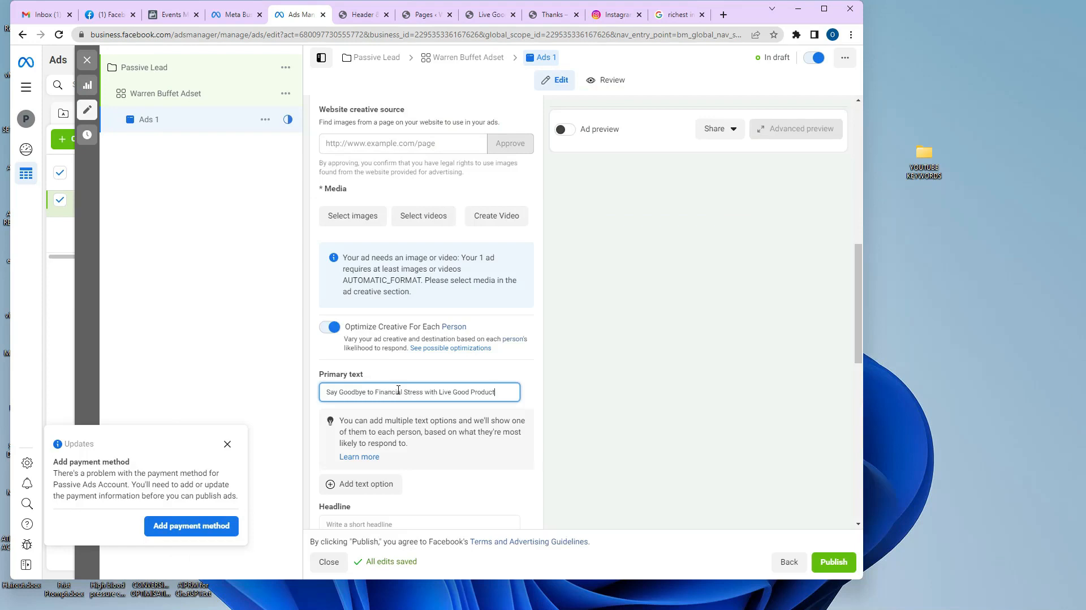
pyautogui.scroll(-4, 450, 330)
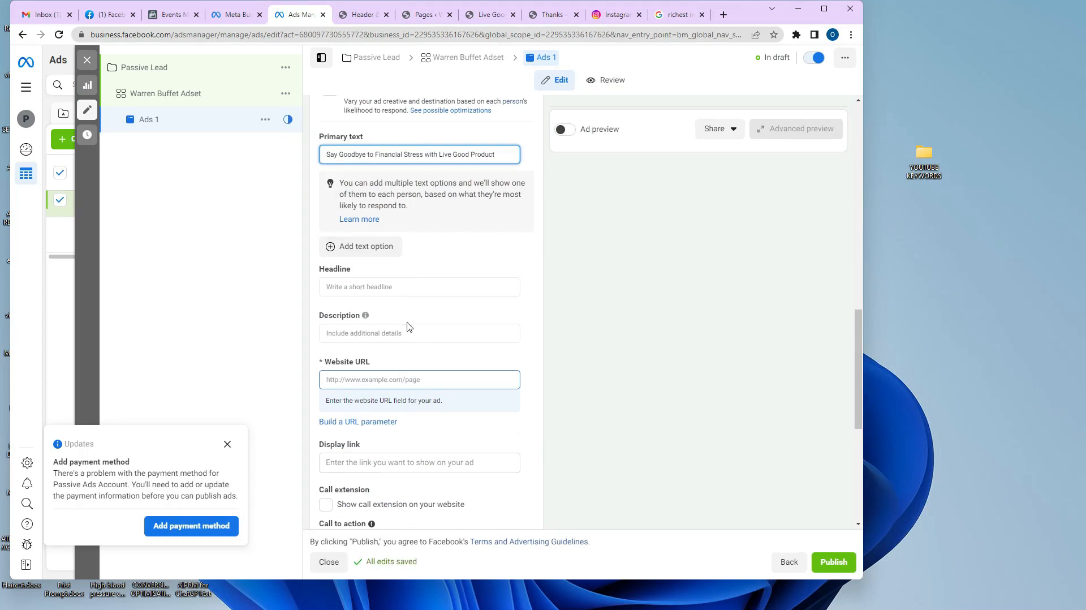
pyautogui.click(380, 287)
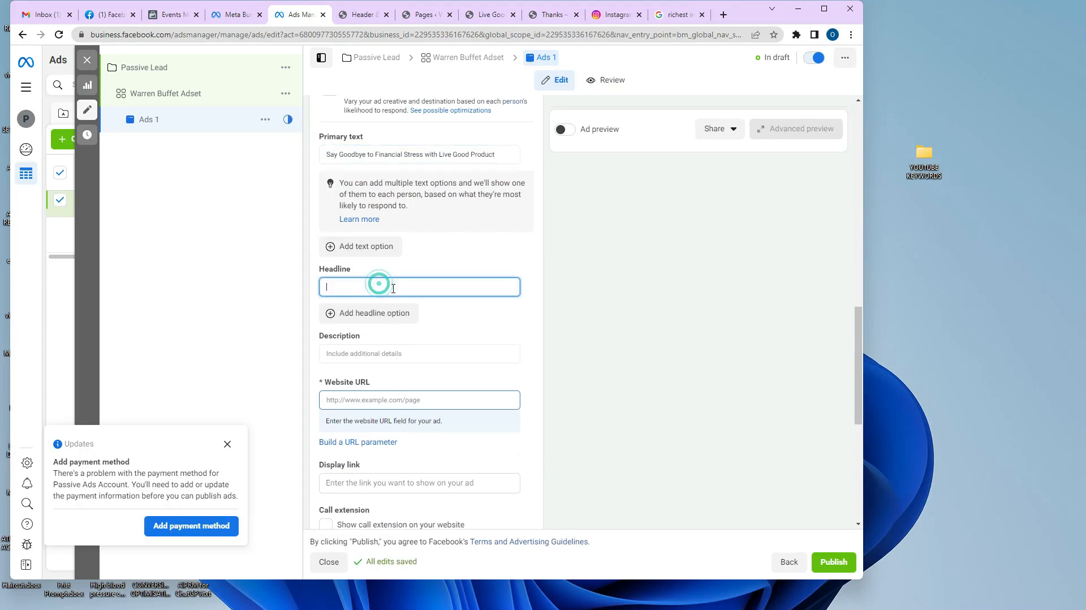
pyautogui.hotkey('ctrl', 'v')
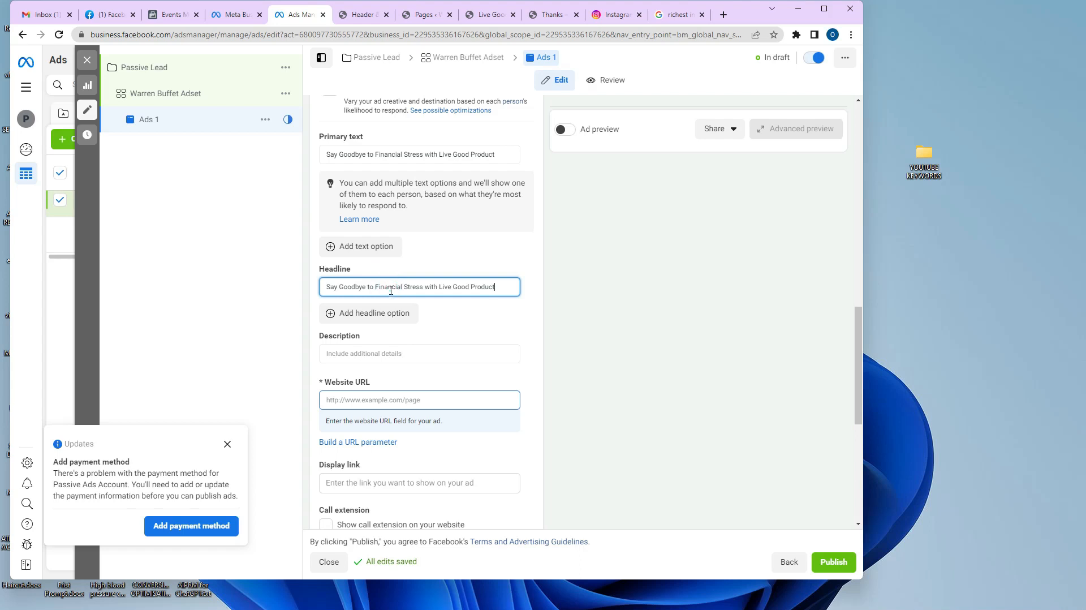
# Replace the primary text with the 'Money problems can take a toll…' paragraph and turn on the ad preview.
pyautogui.click(534, 597)
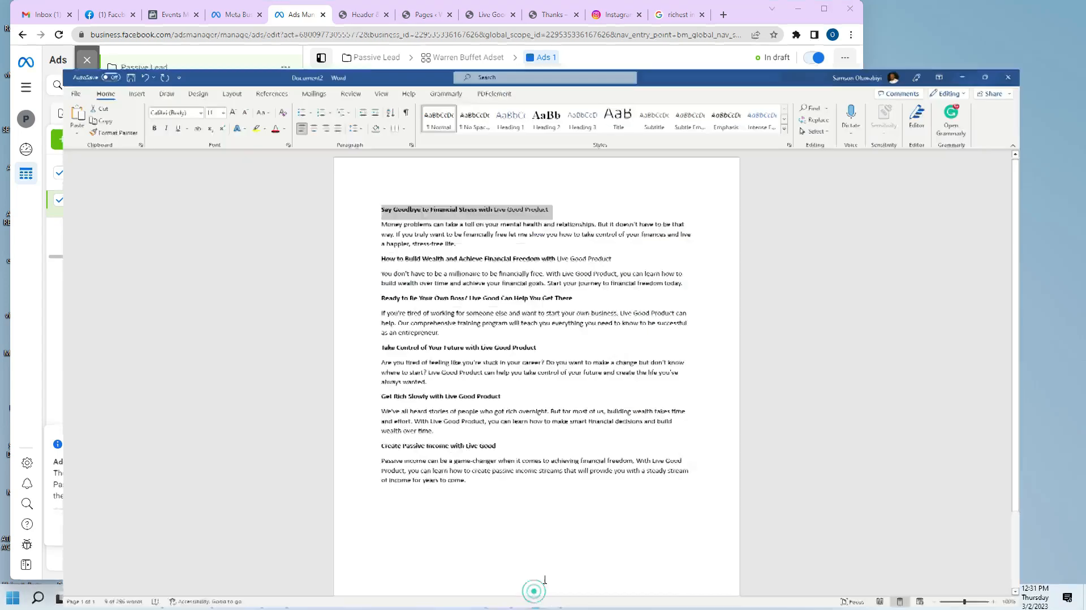
pyautogui.moveTo(477, 204); pyautogui.dragTo(332, 175)
pyautogui.hotkey('ctrl', 'c')
pyautogui.click(1019, 9)
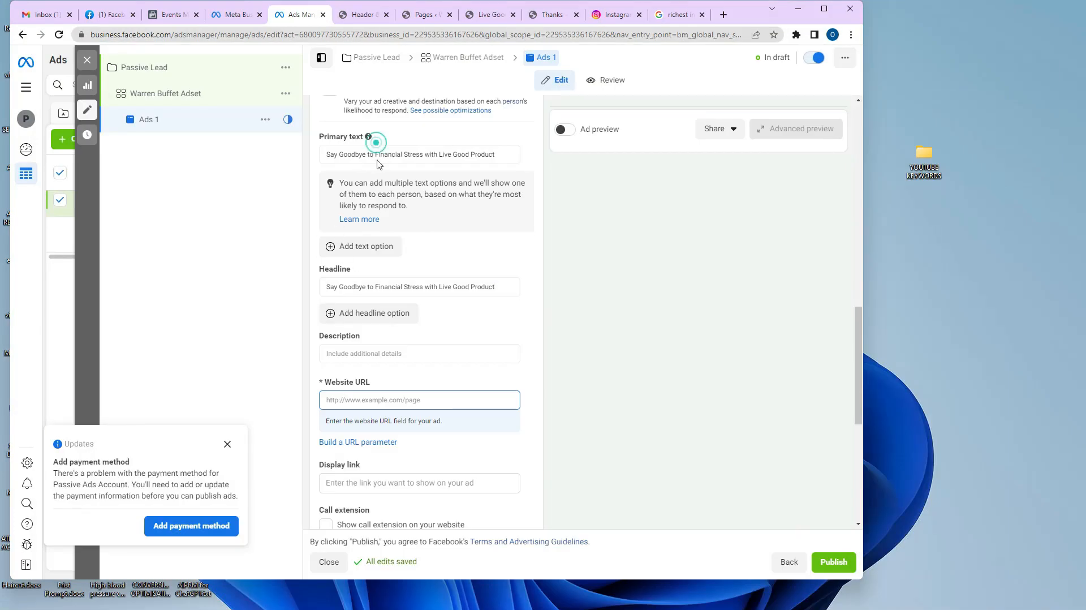
pyautogui.tripleClick(378, 156)
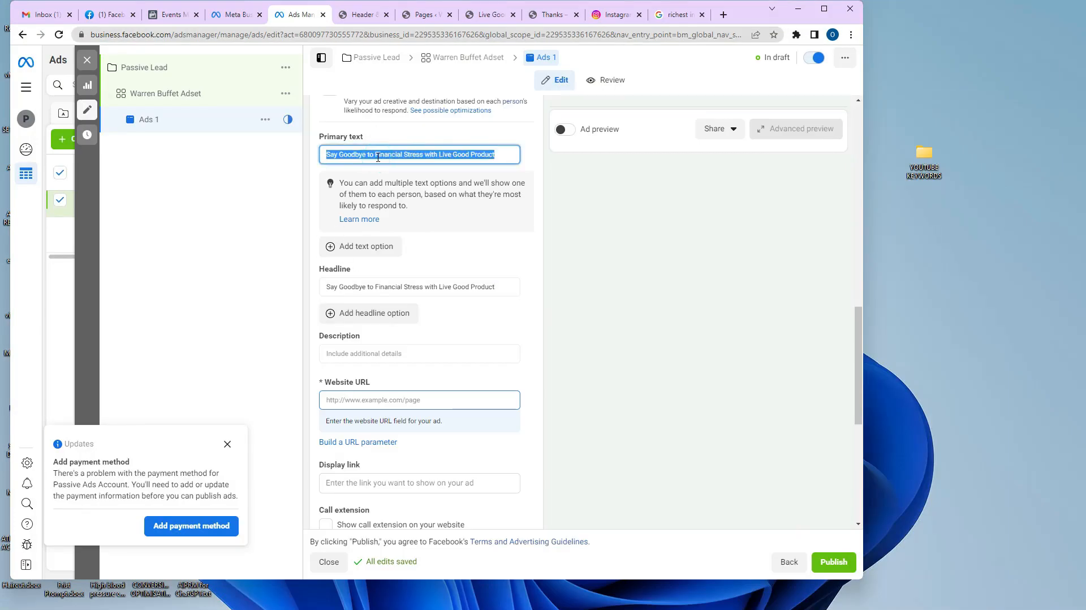
pyautogui.hotkey('ctrl', 'v')
pyautogui.click(564, 130)
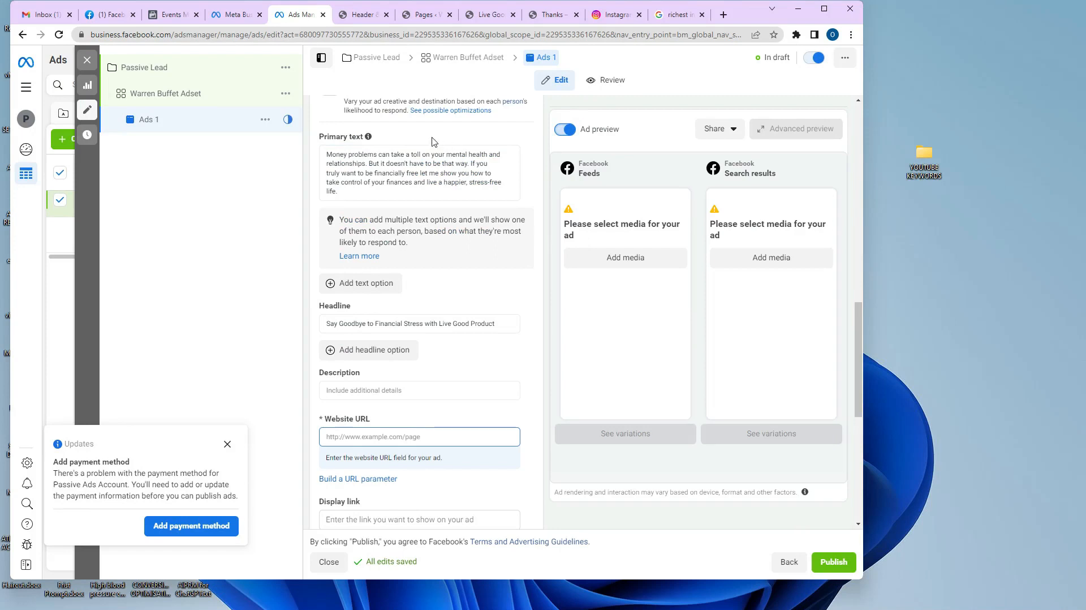
pyautogui.scroll(3, 537, 271)
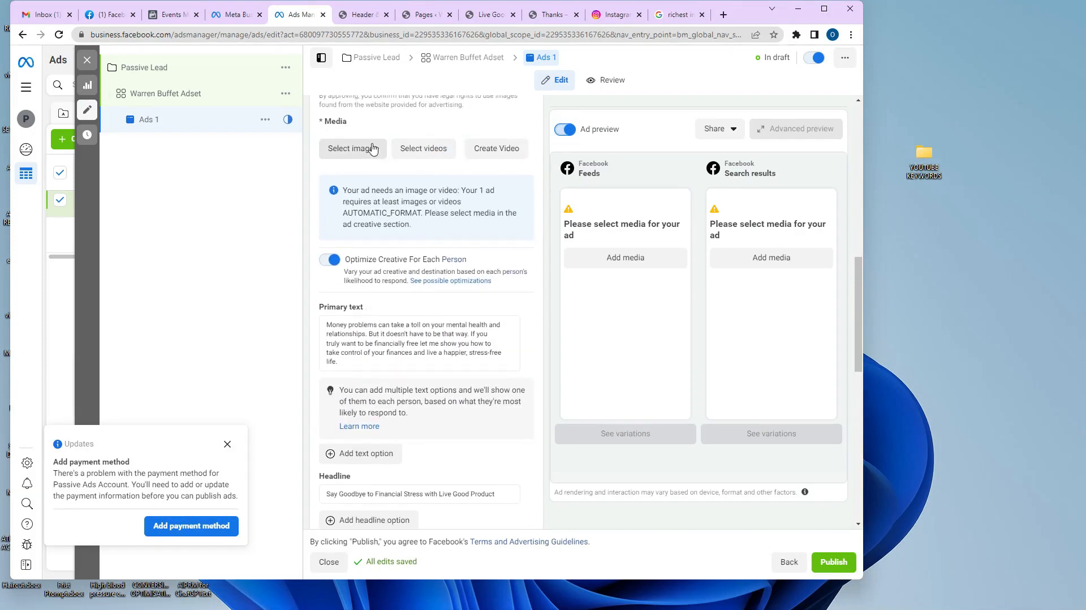
pyautogui.scroll(2, 362, 169)
# Upload the kitchen, smiling pair and outdoor couple photos from the LIVEGOOD folder.
pyautogui.click(353, 262)
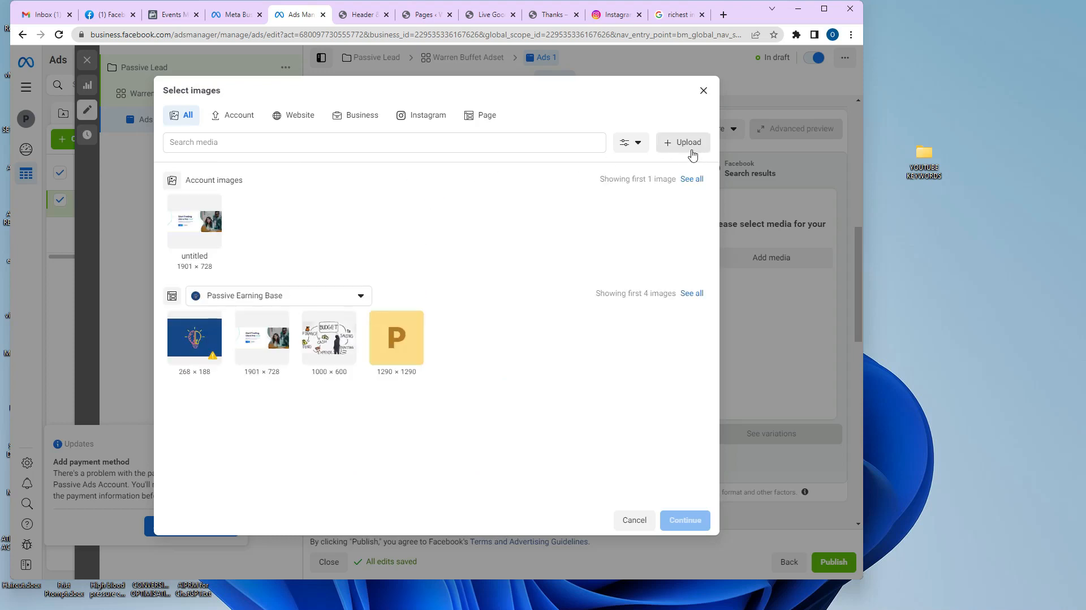
pyautogui.click(692, 153)
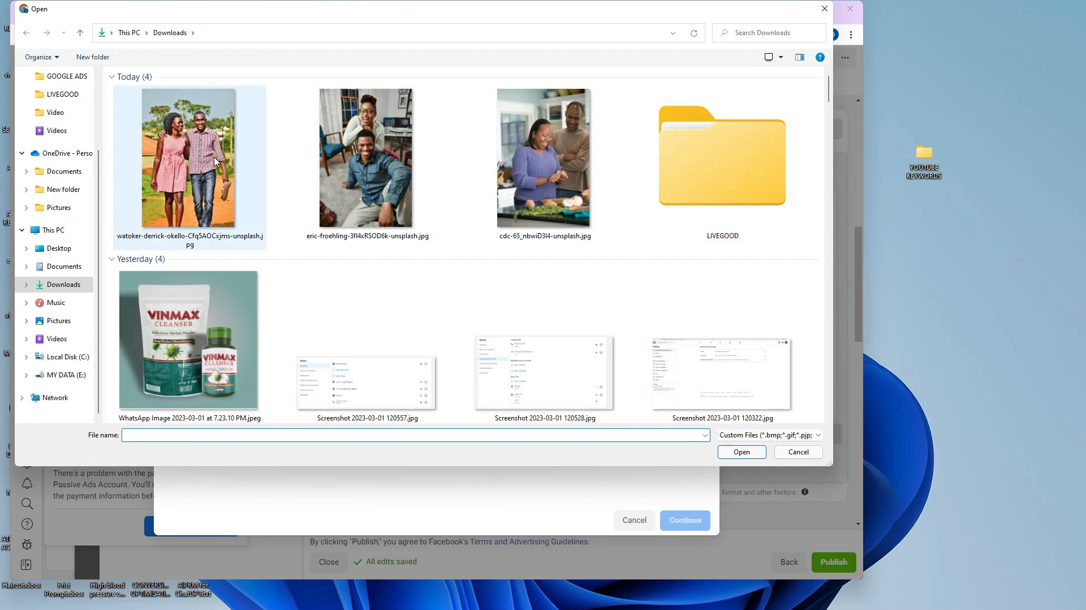
pyautogui.click(692, 184)
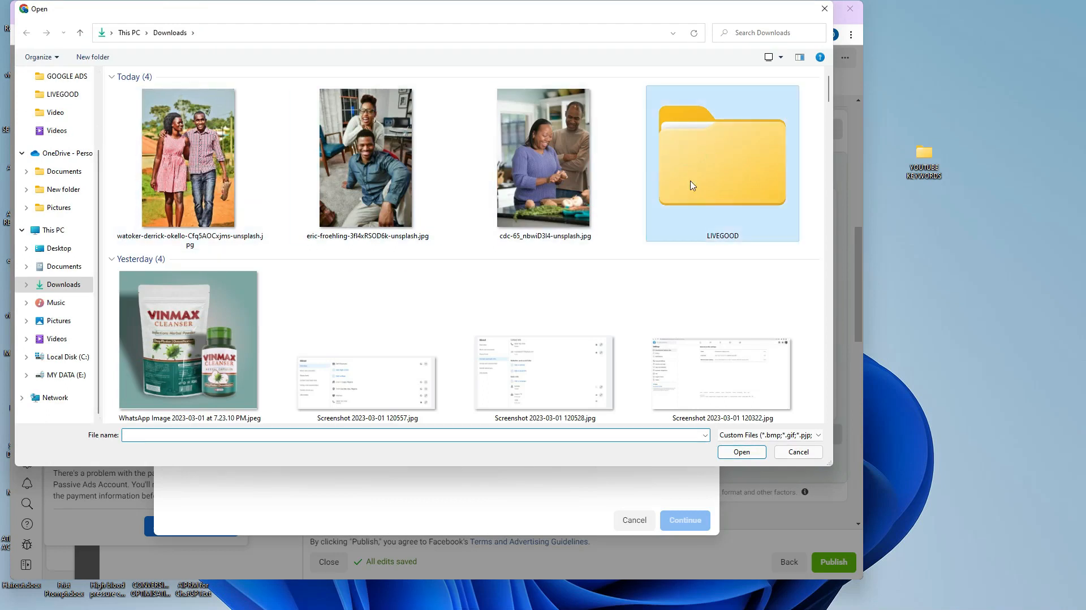
pyautogui.doubleClick(692, 185)
pyautogui.click(262, 99)
pyautogui.keyDown('ctrl'); pyautogui.click(205, 99); pyautogui.keyUp('ctrl')
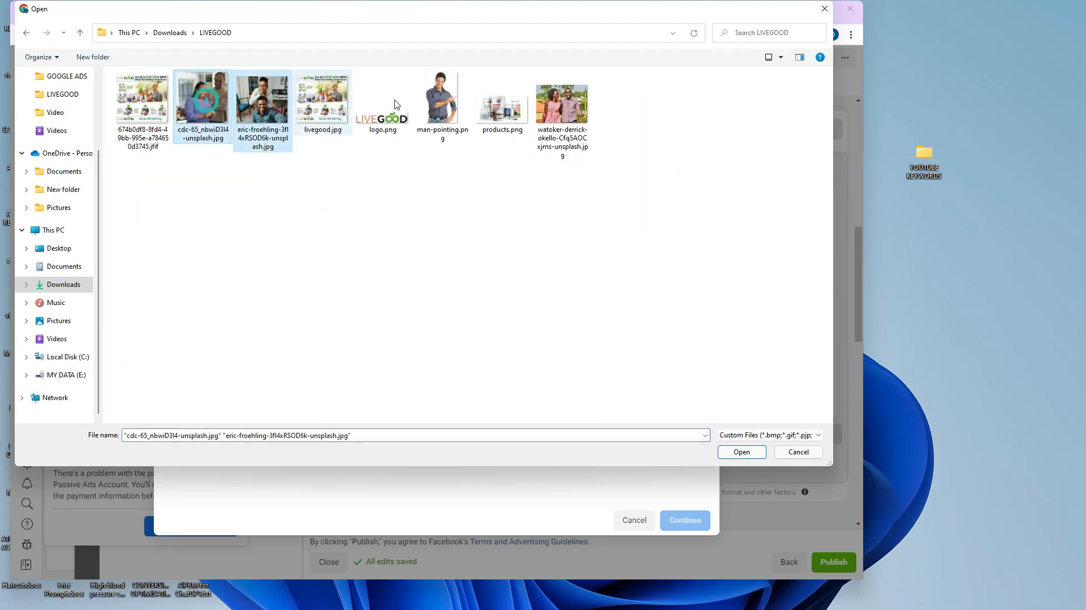
pyautogui.keyDown('ctrl'); pyautogui.click(562, 104); pyautogui.keyUp('ctrl')
pyautogui.click(739, 450)
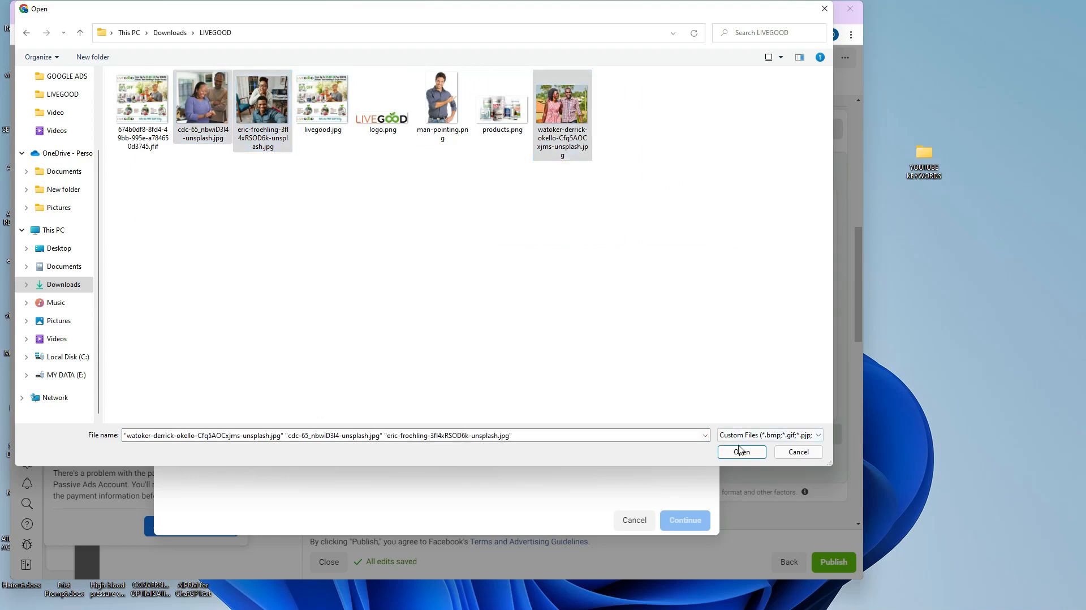
# Set the couple-in-the-kitchen photo (cdc-65) as the ad's image.
pyautogui.click(263, 285)
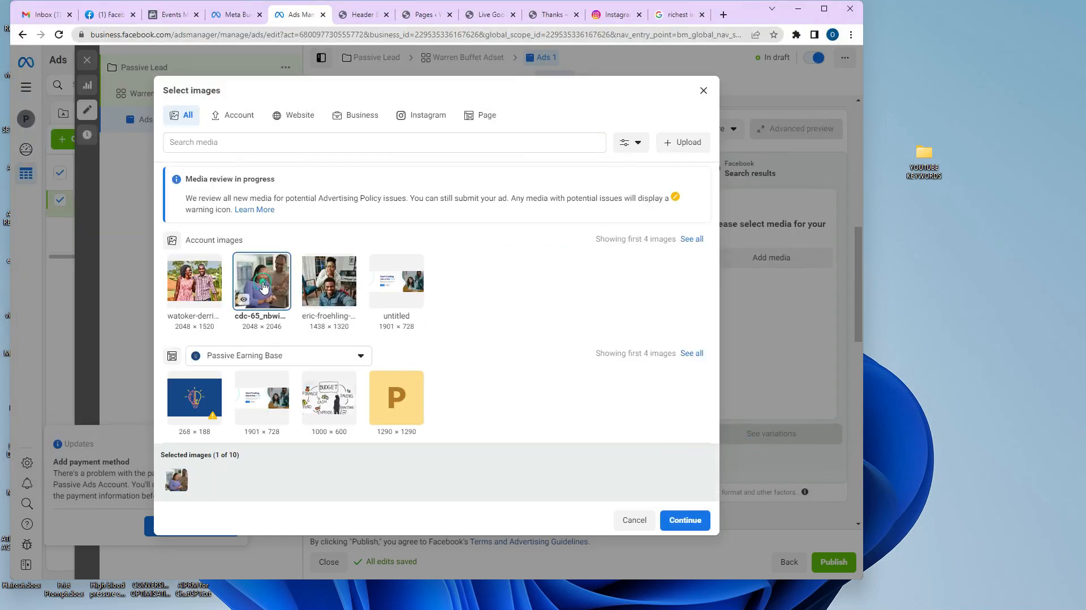
pyautogui.click(687, 520)
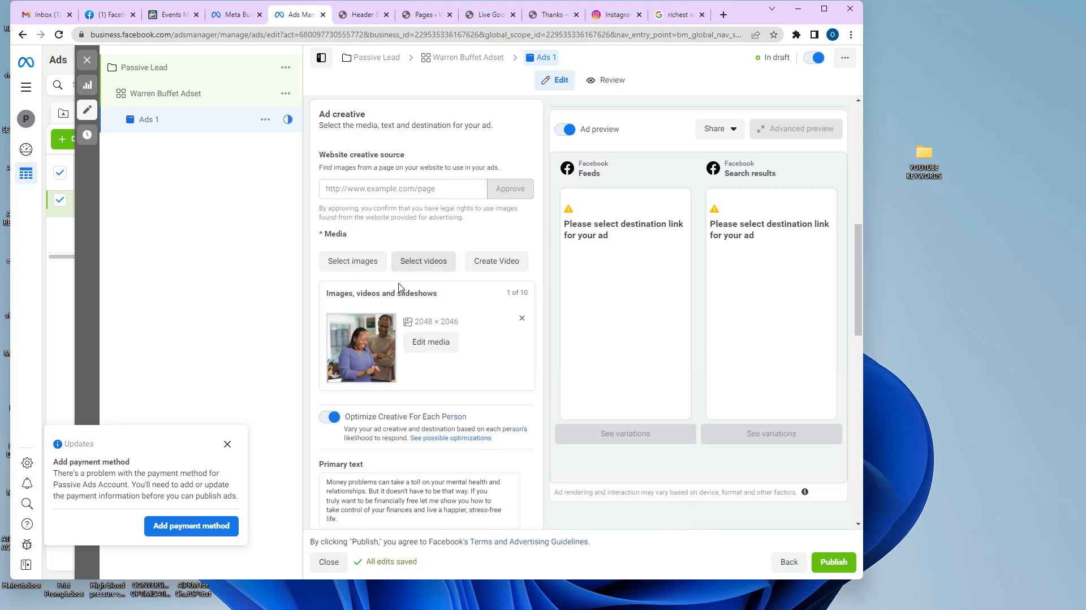
pyautogui.scroll(-3, 455, 342)
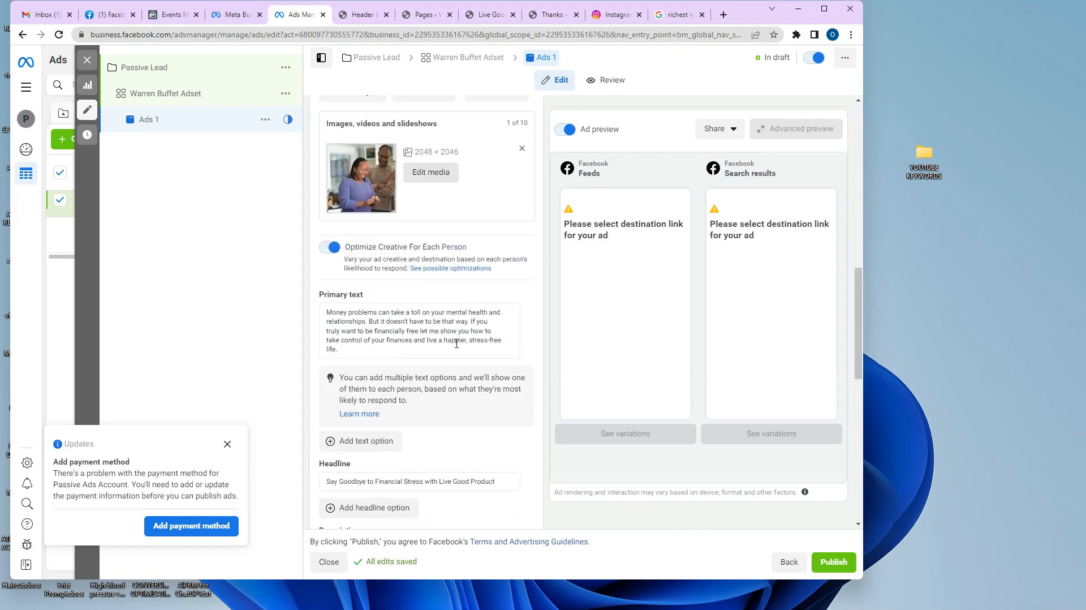
pyautogui.scroll(-4, 474, 280)
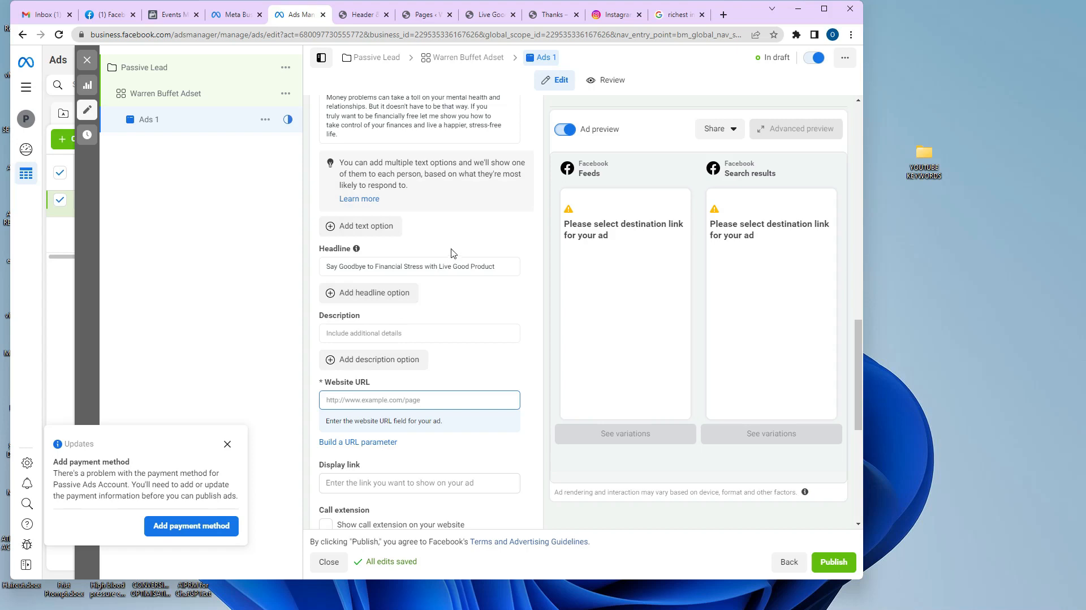
# Add a second headline option, 'How to Build Wealth', copied from the Word draft.
pyautogui.scroll(3, 452, 250)
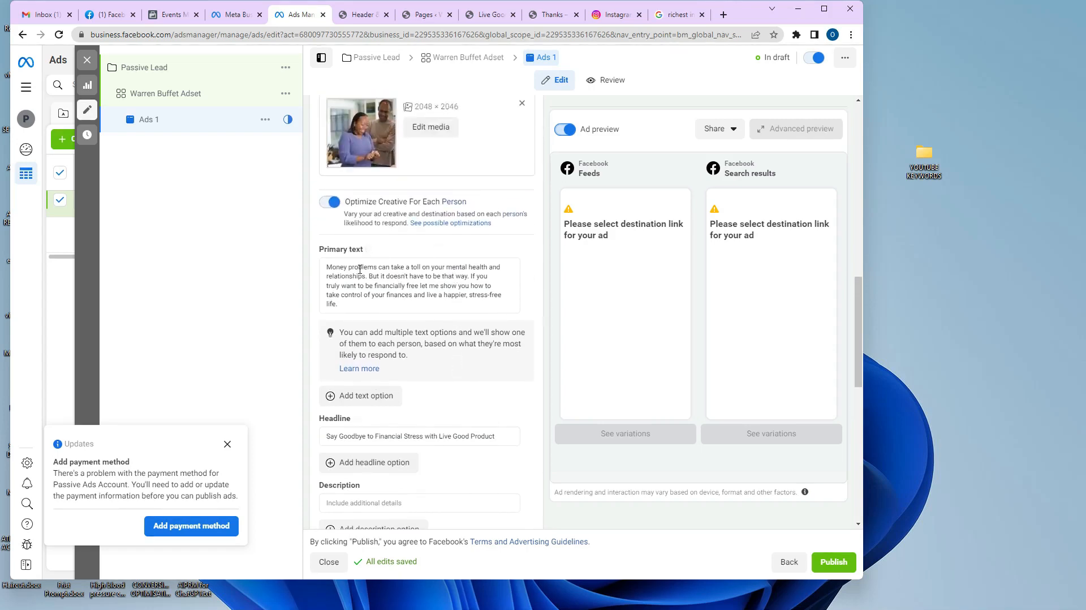
pyautogui.scroll(-3, 390, 272)
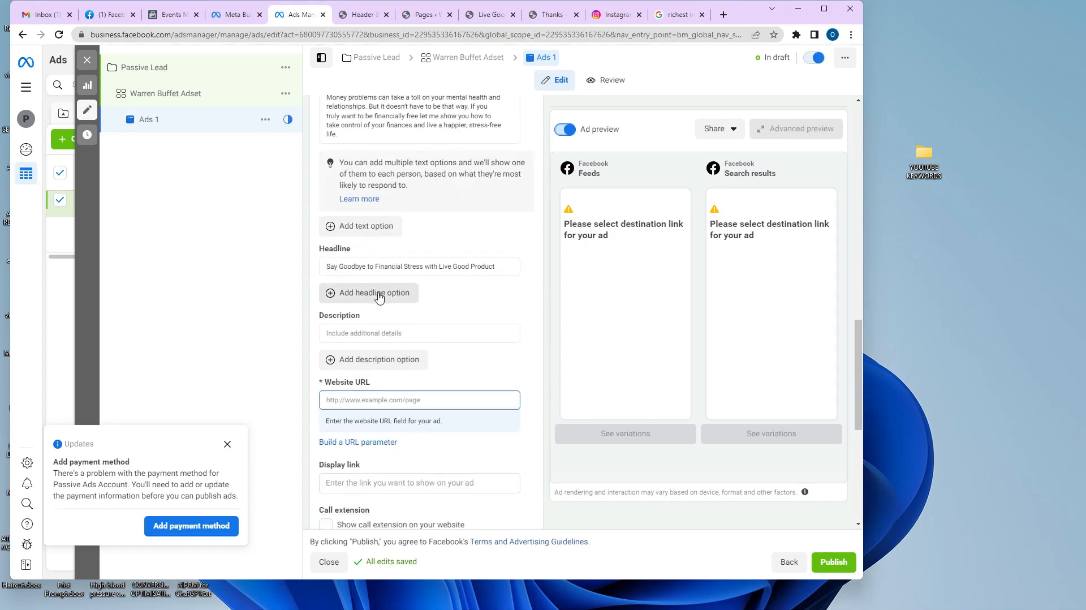
pyautogui.click(378, 292)
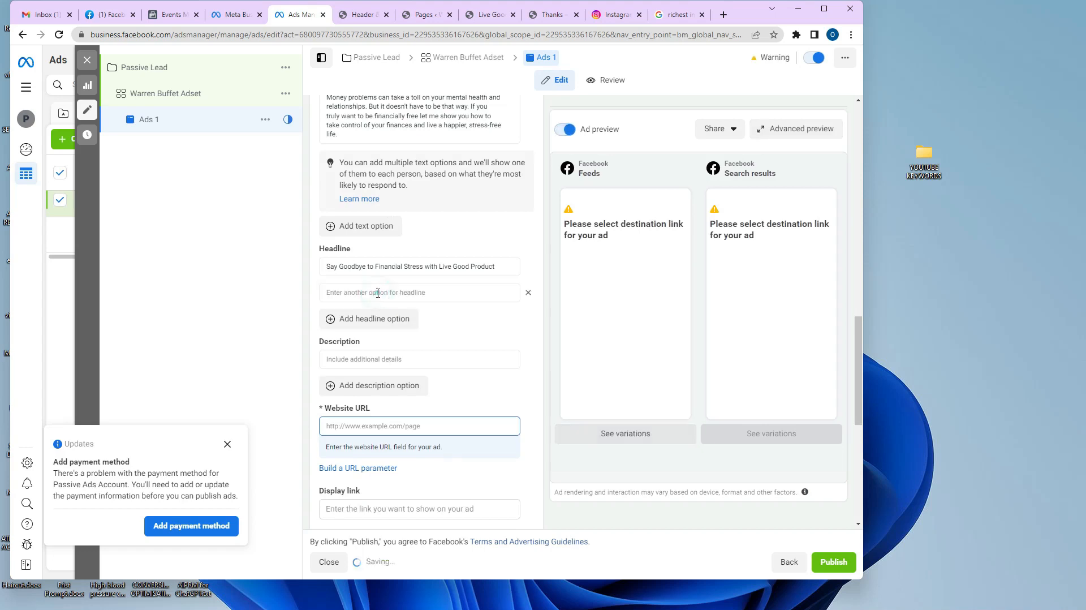
pyautogui.moveTo(577, 598)
pyautogui.click(535, 597)
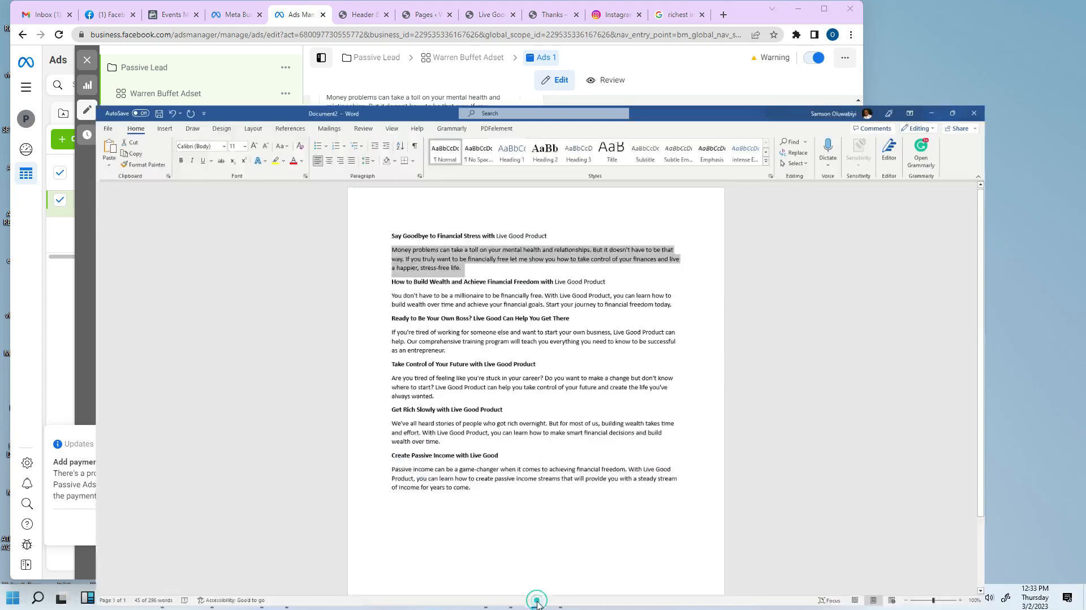
pyautogui.moveTo(663, 218); pyautogui.dragTo(356, 226)
pyautogui.hotkey('ctrl', 'c')
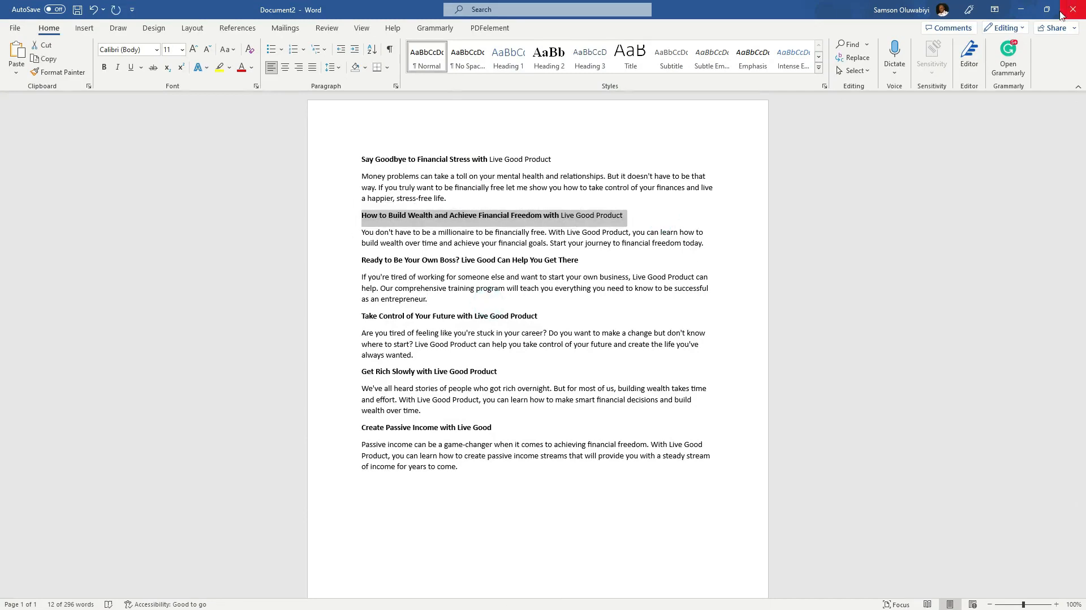
pyautogui.click(1021, 9)
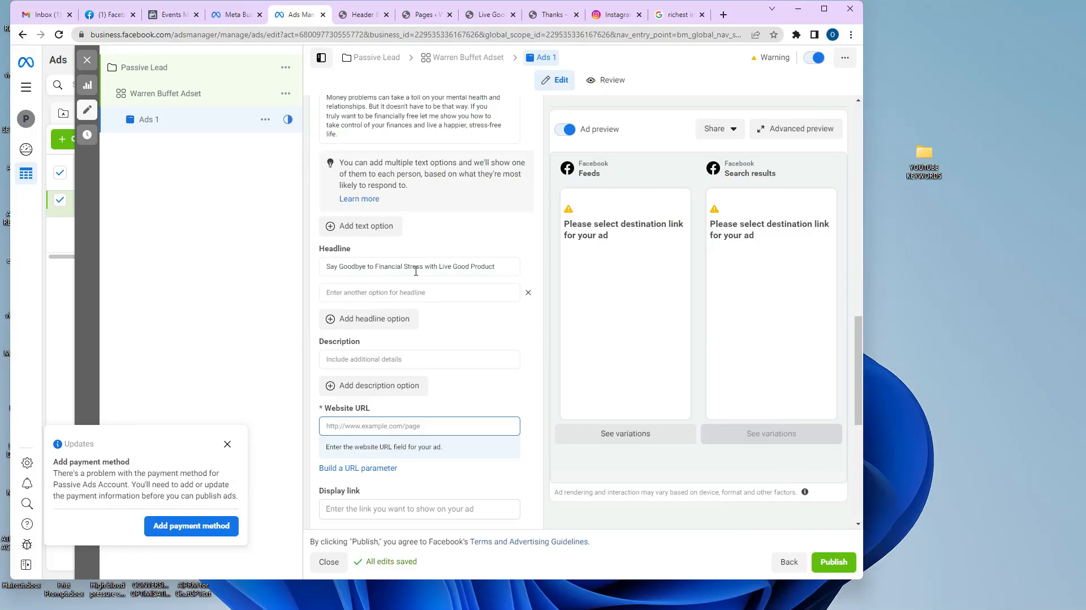
pyautogui.click(412, 291)
pyautogui.hotkey('ctrl', 'v')
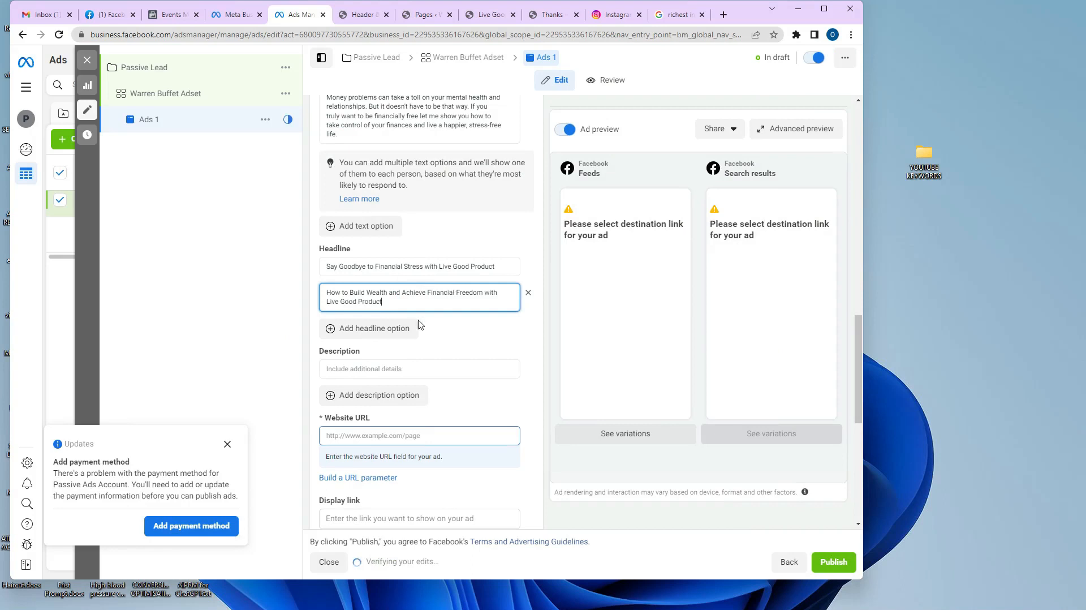
# Add the 'You don't have to be a millionaire' paragraph as the second primary text.
pyautogui.click(362, 229)
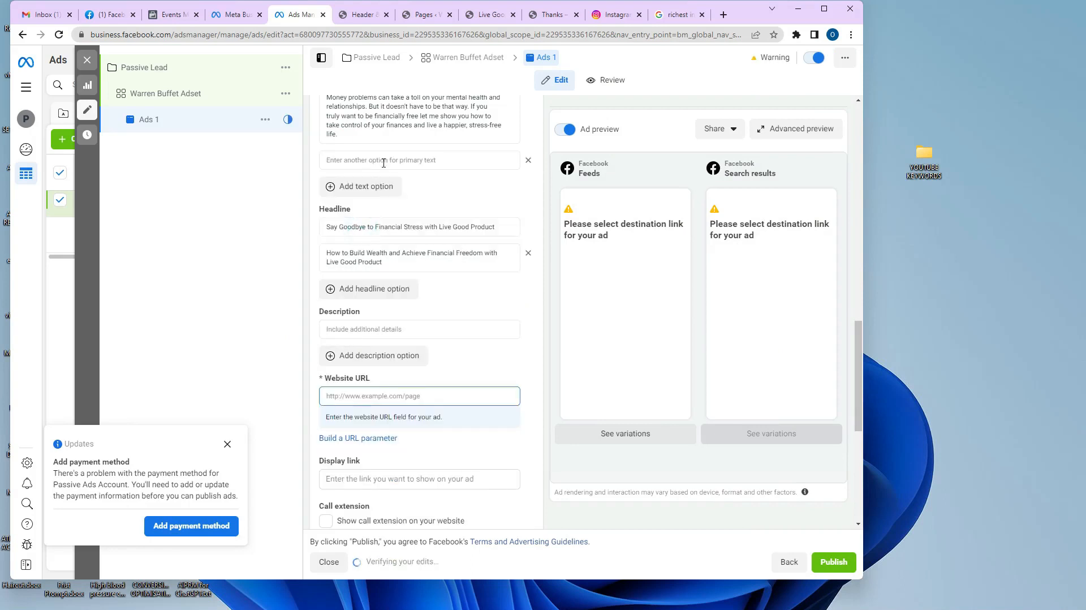
pyautogui.scroll(2, 383, 163)
pyautogui.click(356, 275)
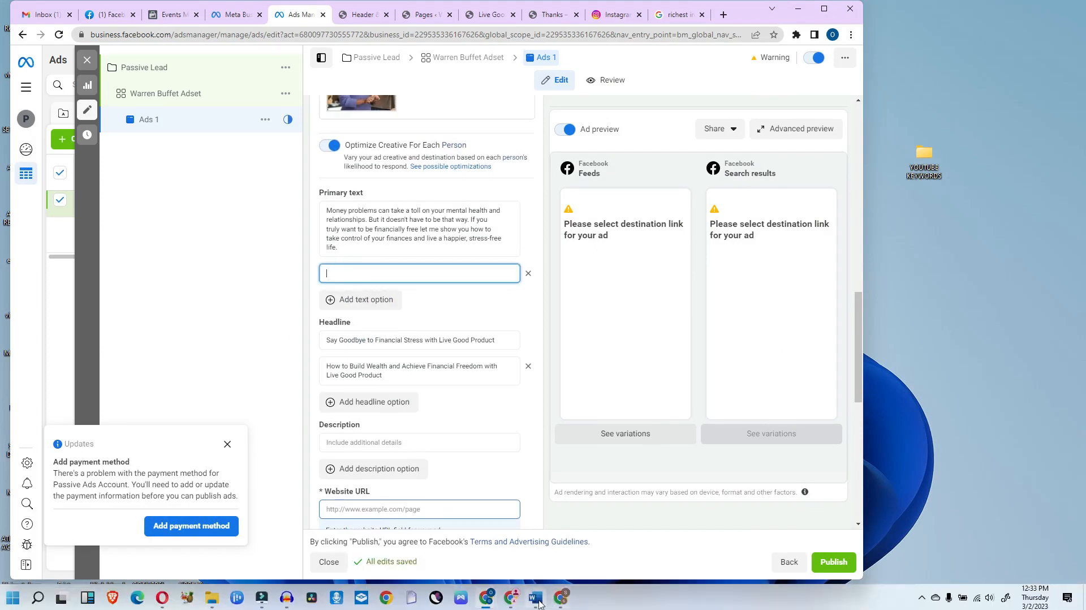
pyautogui.click(538, 600)
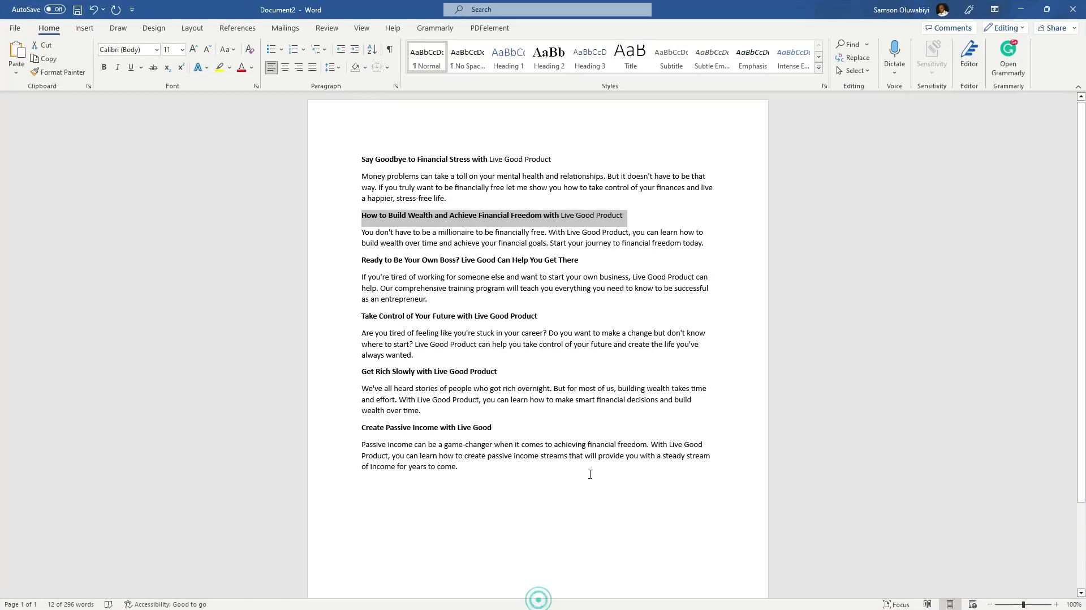
pyautogui.tripleClick(714, 245)
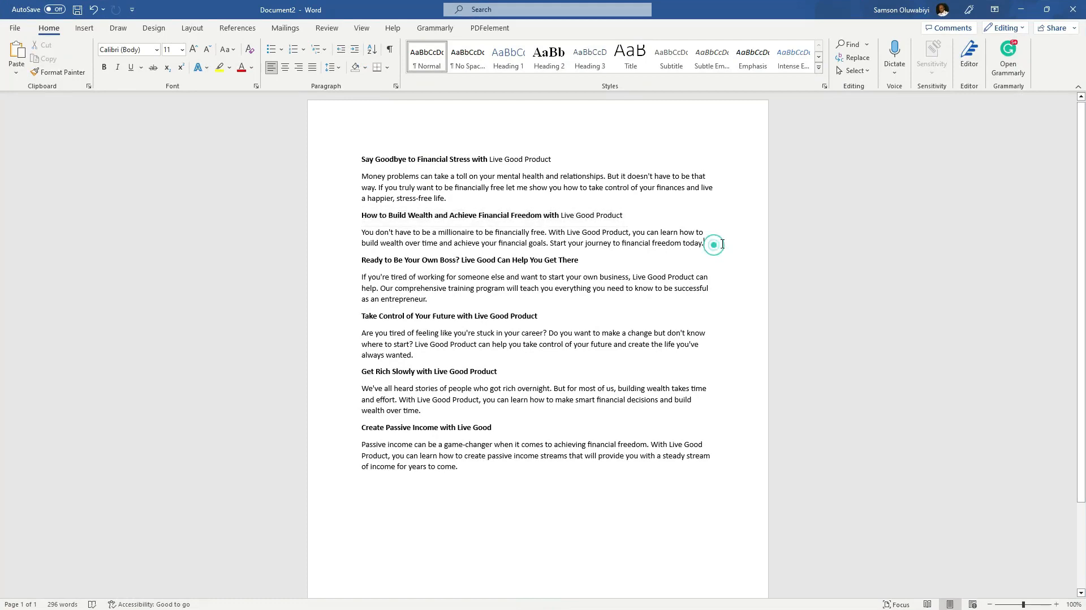
pyautogui.rightClick(381, 242)
pyautogui.click(412, 301)
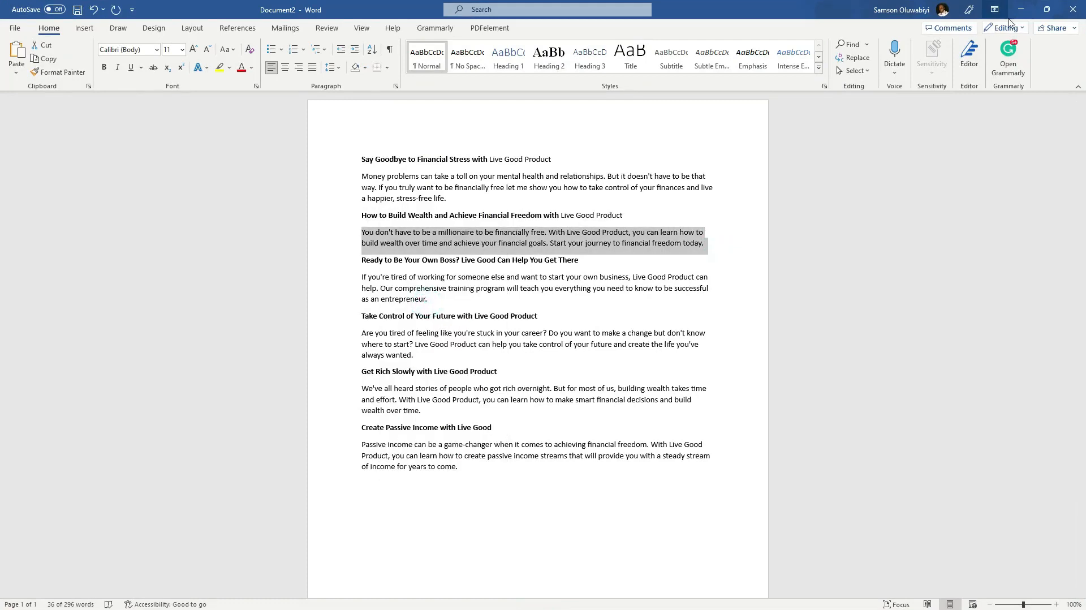
pyautogui.click(1020, 9)
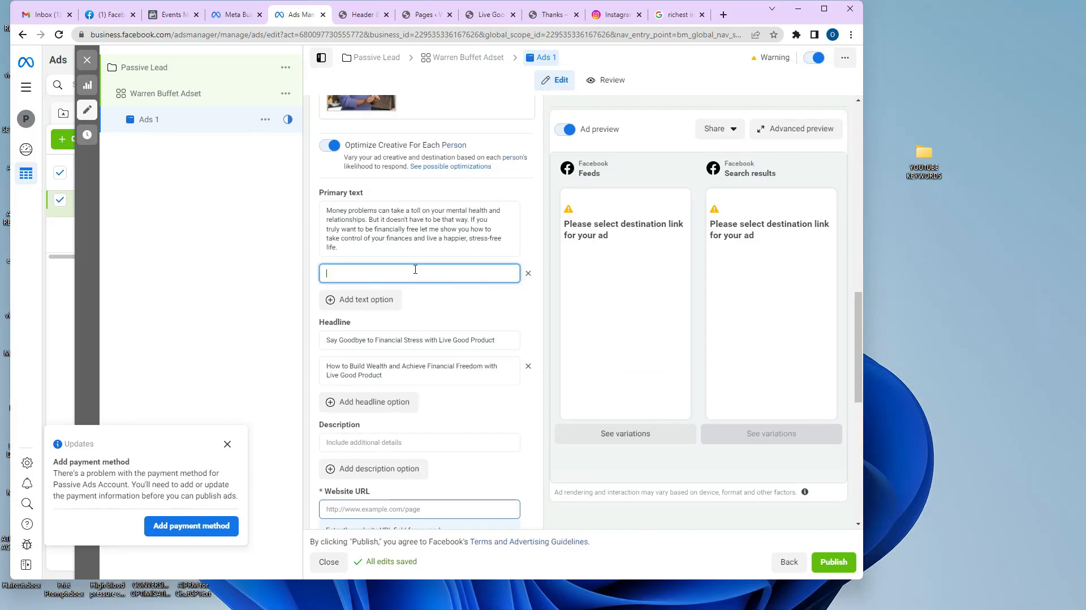
pyautogui.hotkey('ctrl', 'v')
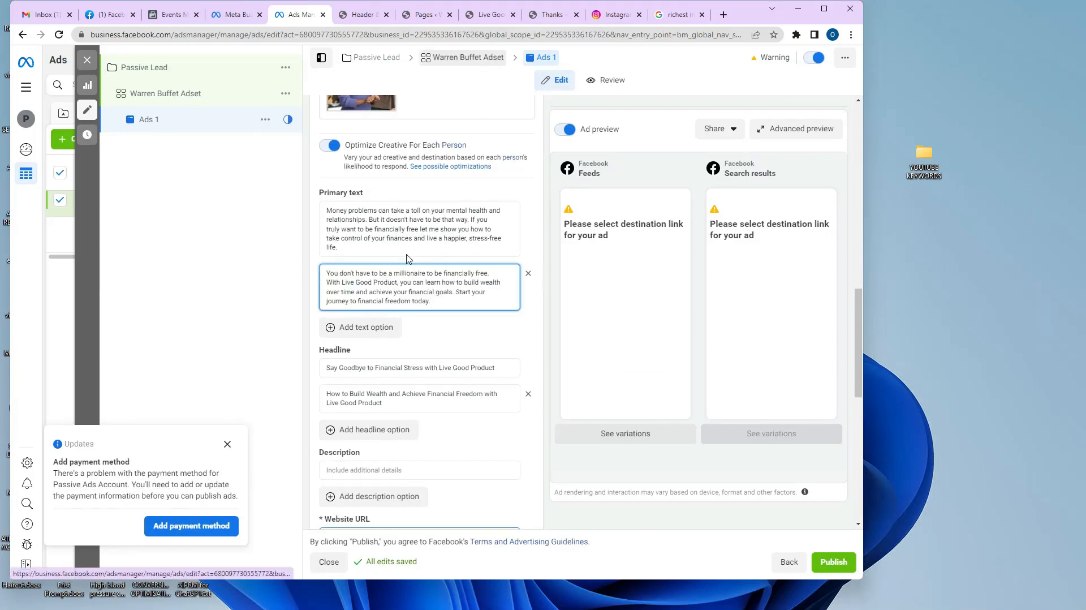
# Add an empty third primary text option and select the 'If you're tired' paragraph in Word.
pyautogui.scroll(-1, 406, 258)
pyautogui.click(371, 273)
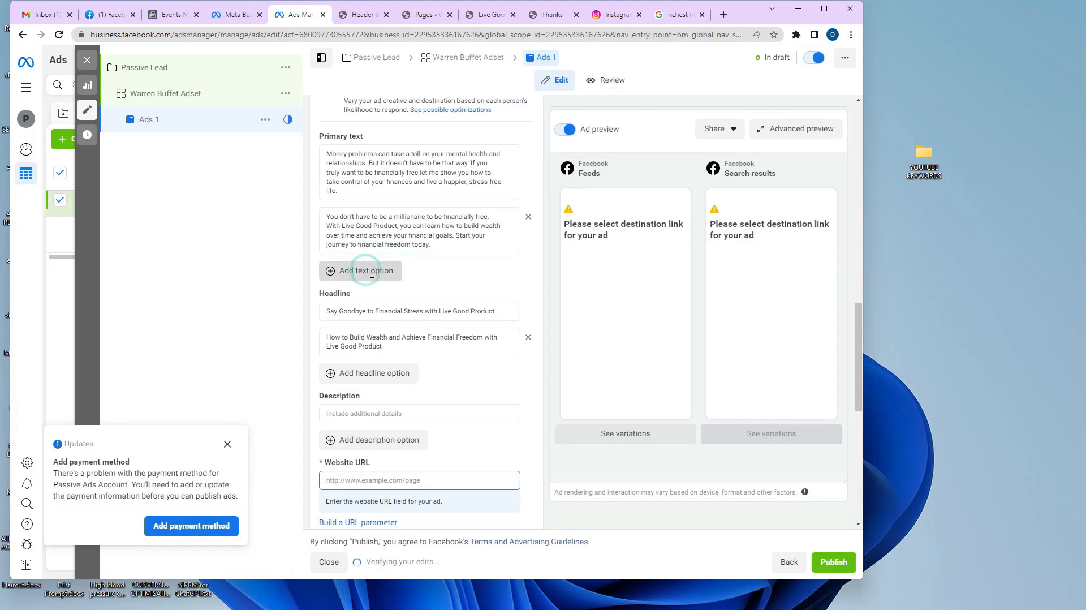
pyautogui.moveTo(540, 603)
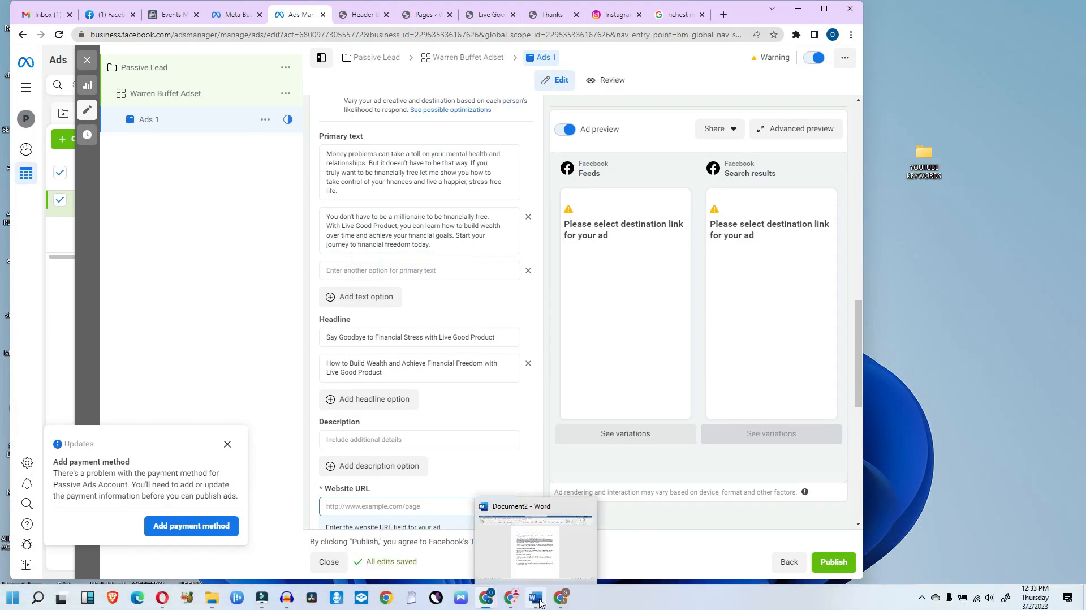
pyautogui.click(540, 554)
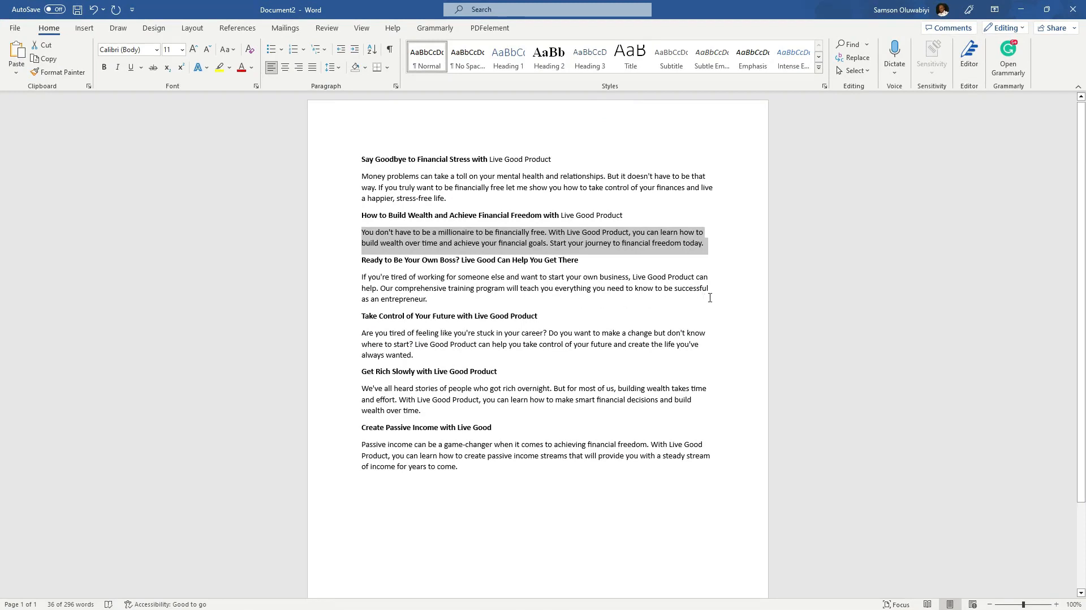
pyautogui.moveTo(443, 303); pyautogui.dragTo(345, 284)
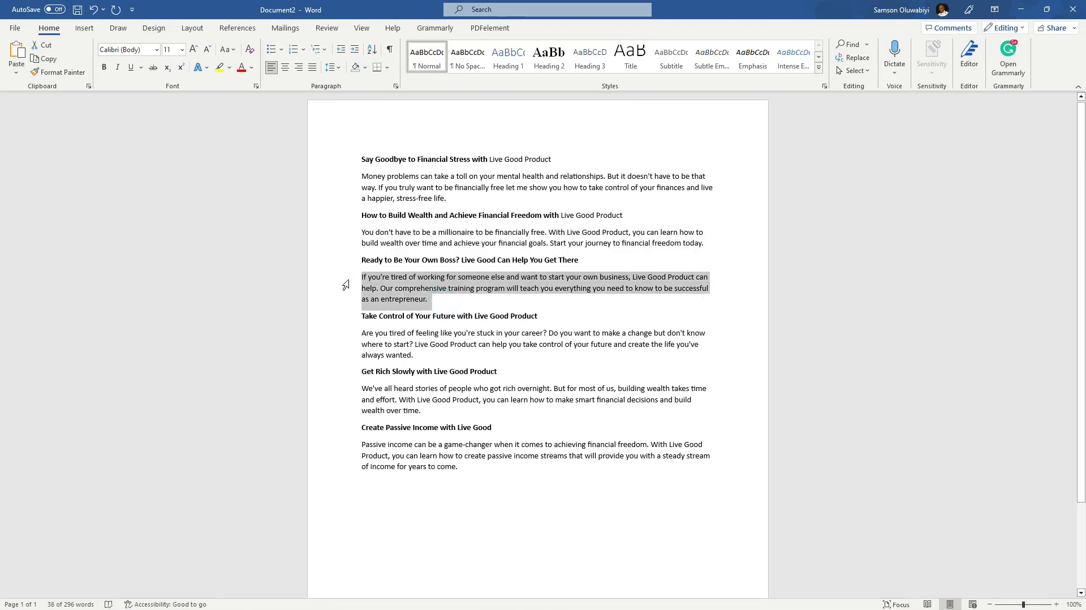
pyautogui.click(1020, 9)
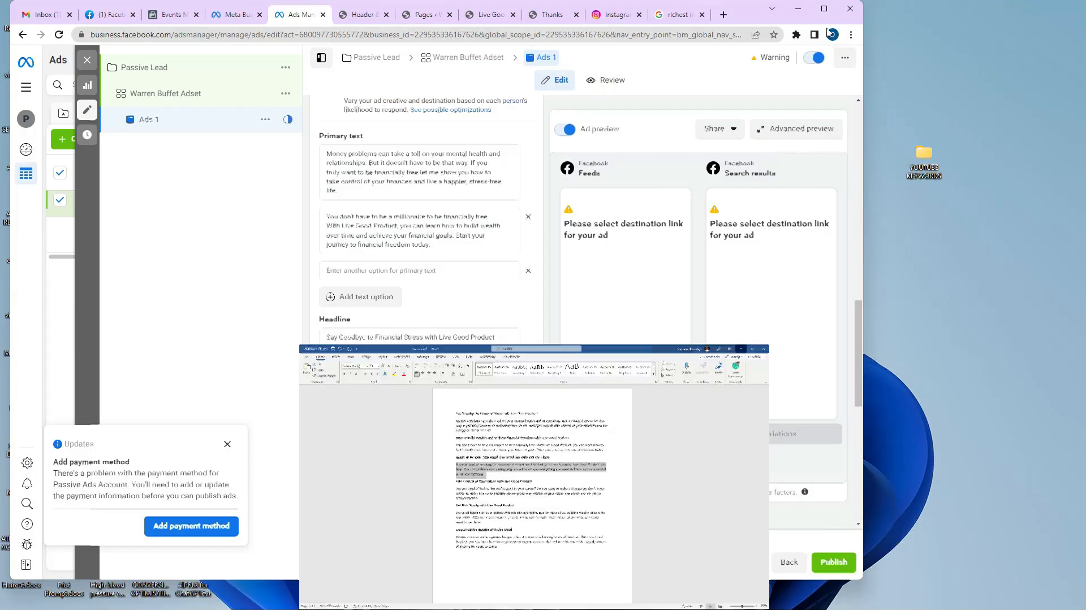
pyautogui.click(431, 274)
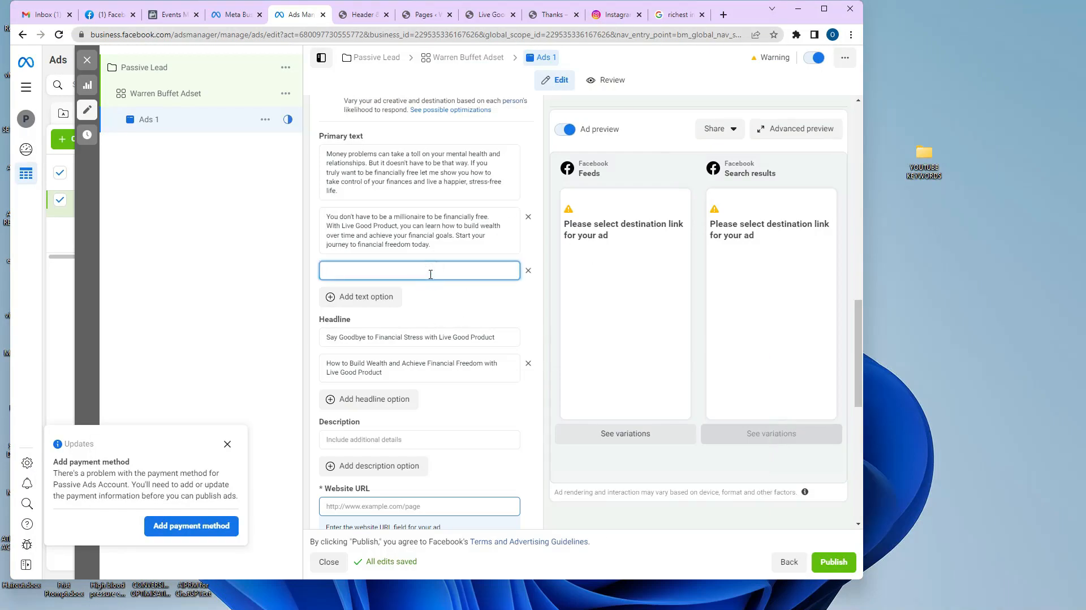
# Paste the 'If you're tired' paragraph as third primary text and 'Ready to Be Your Own Boss?' as third headline.
pyautogui.hotkey('ctrl', 'v')
pyautogui.click(379, 427)
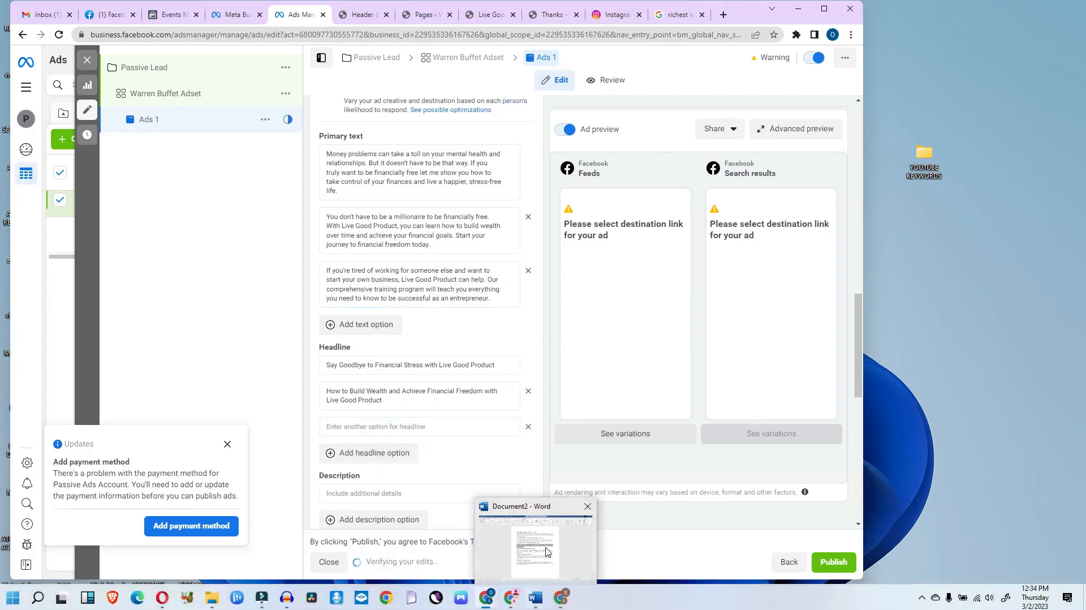
pyautogui.click(545, 602)
pyautogui.moveTo(590, 259); pyautogui.dragTo(361, 259)
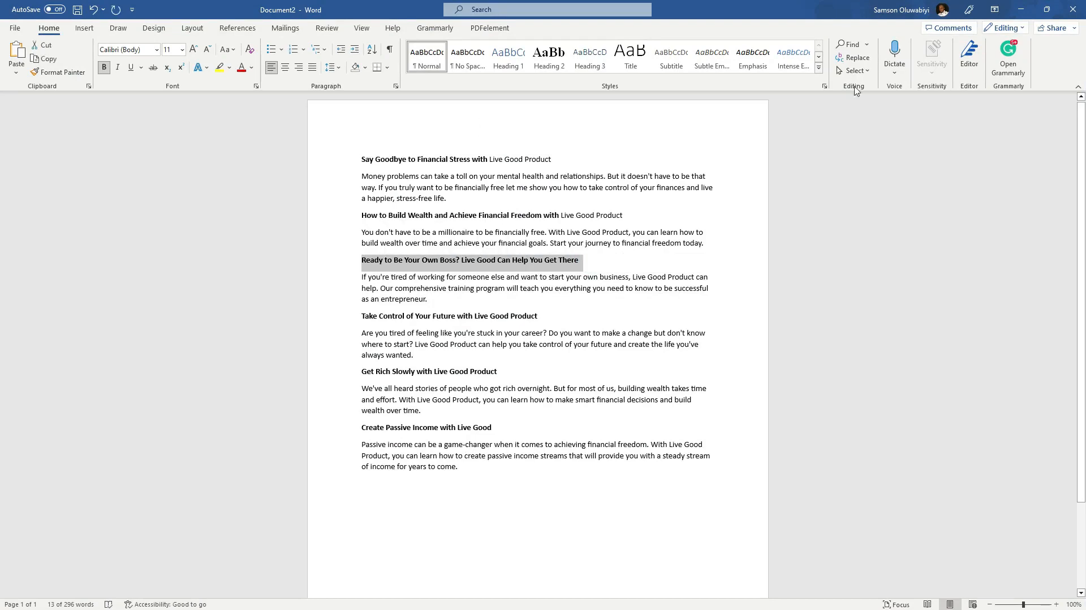
pyautogui.click(1020, 9)
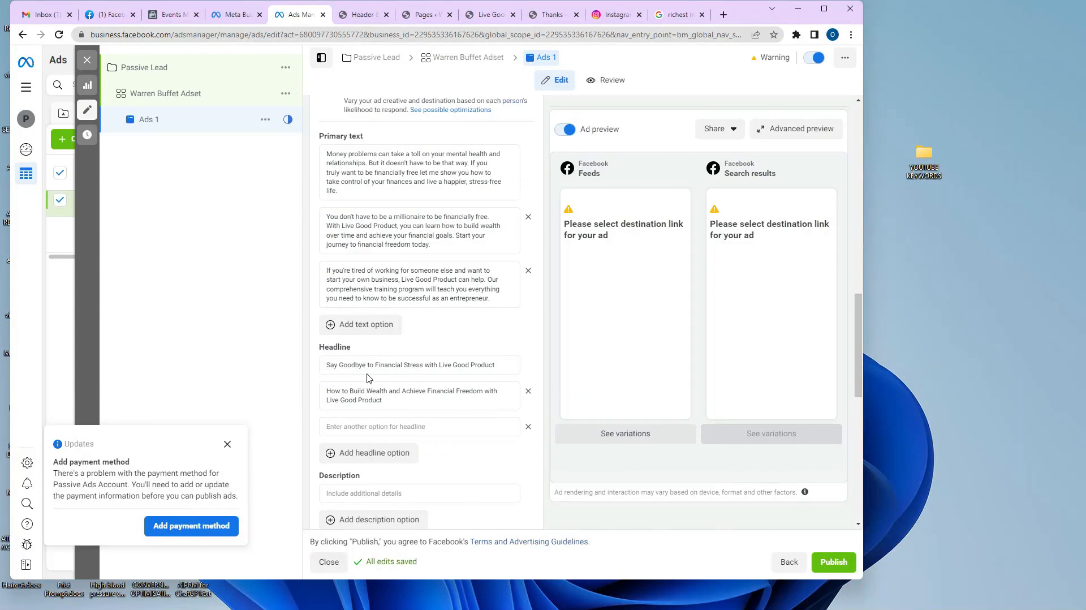
pyautogui.click(368, 427)
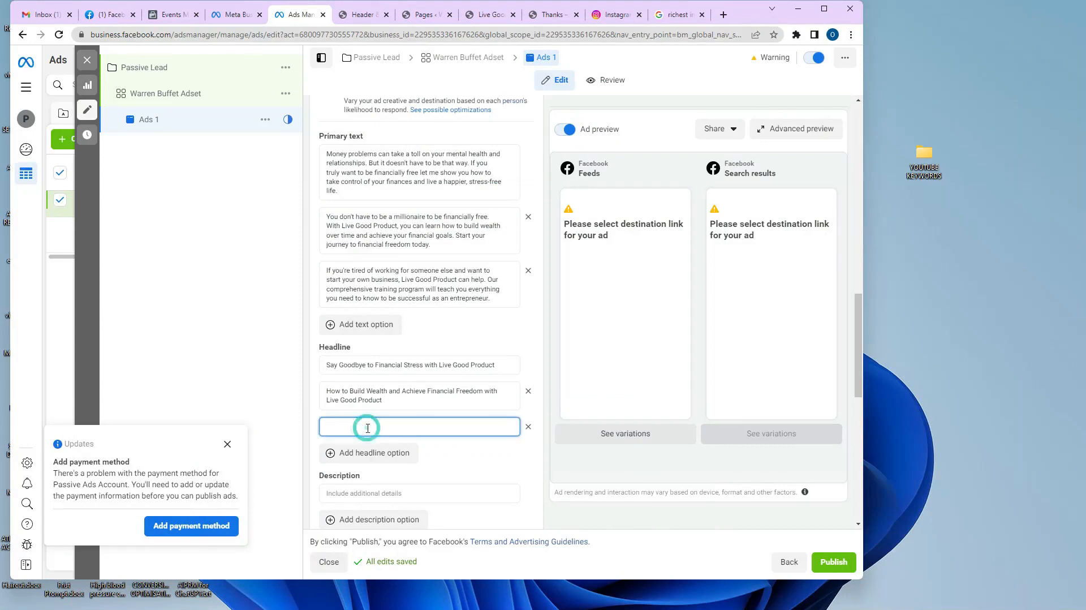
pyautogui.hotkey('ctrl', 'v')
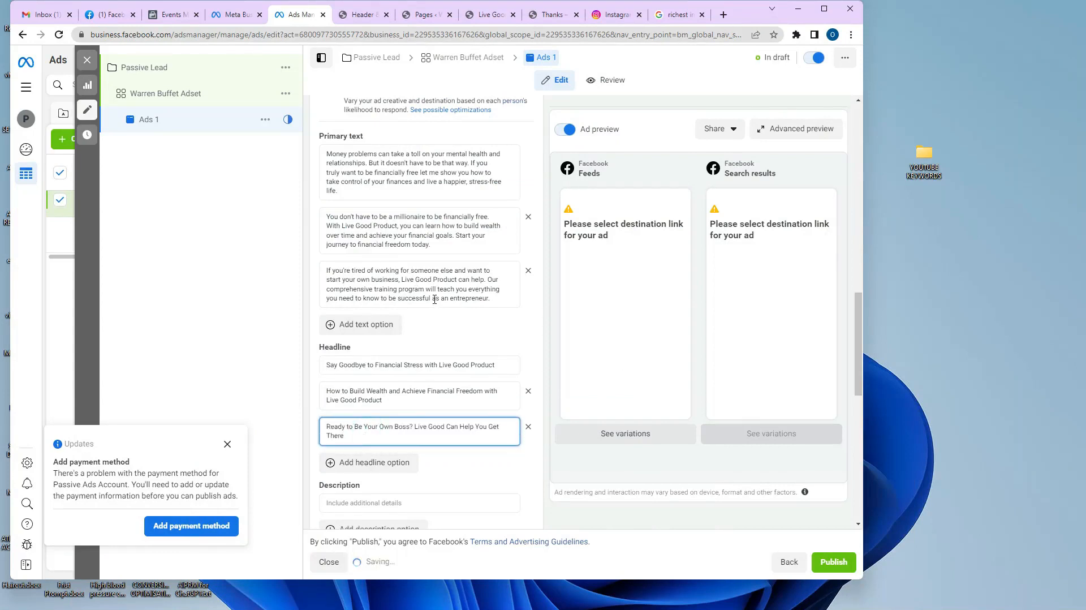
pyautogui.scroll(-6, 434, 301)
pyautogui.scroll(5, 444, 259)
pyautogui.scroll(5, 444, 258)
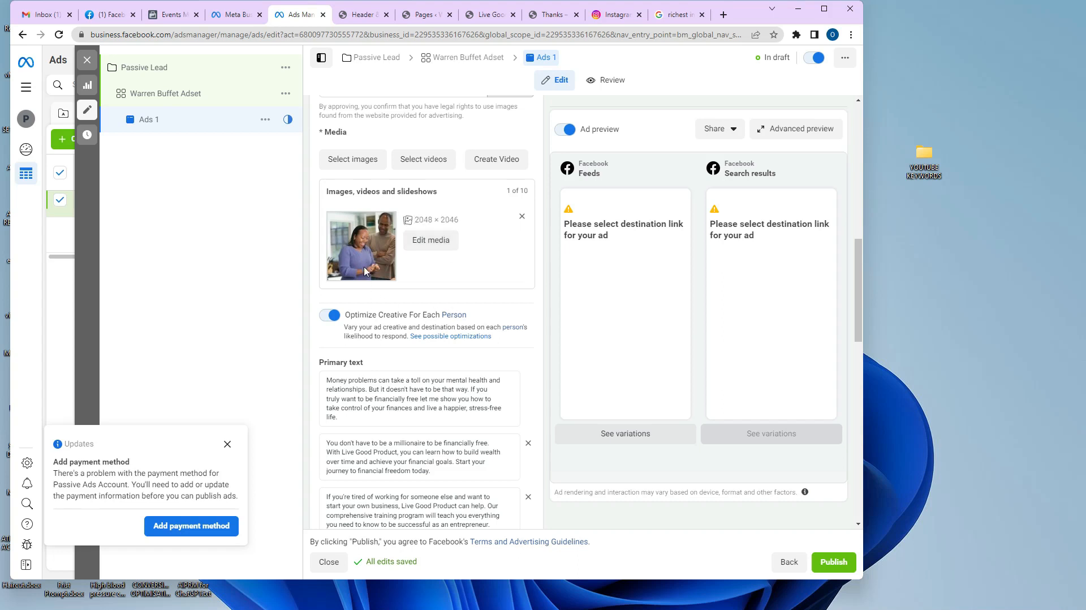
pyautogui.scroll(-4, 365, 270)
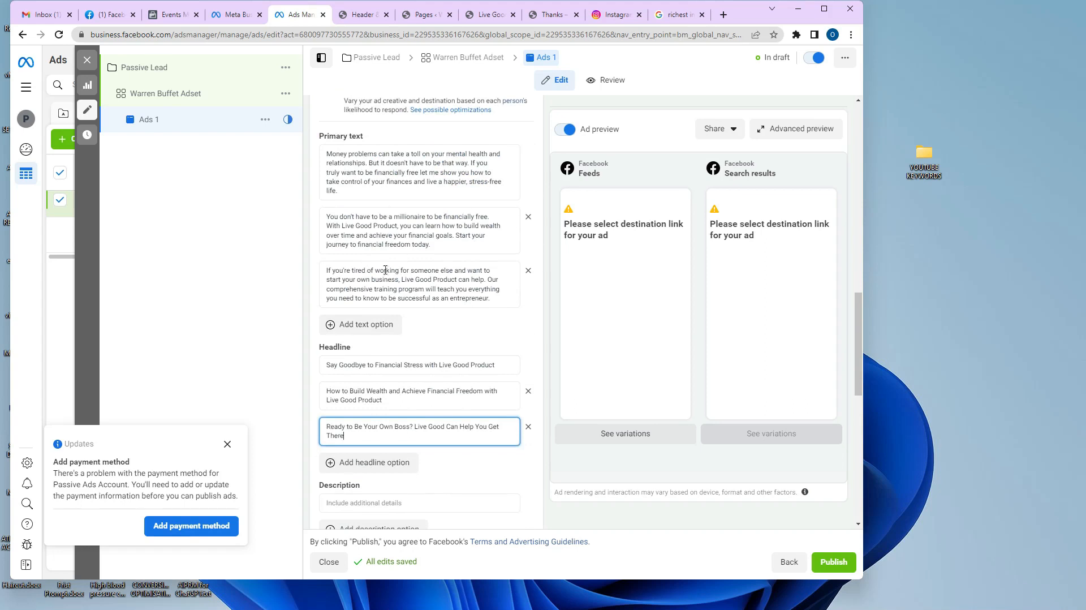
pyautogui.scroll(-5, 383, 322)
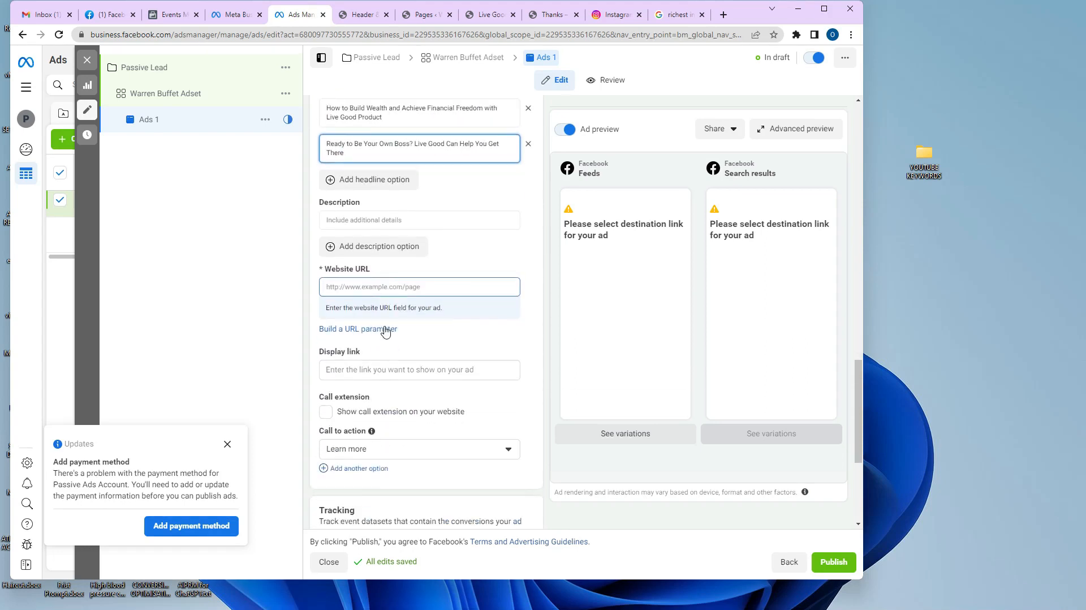
pyautogui.scroll(8, 417, 213)
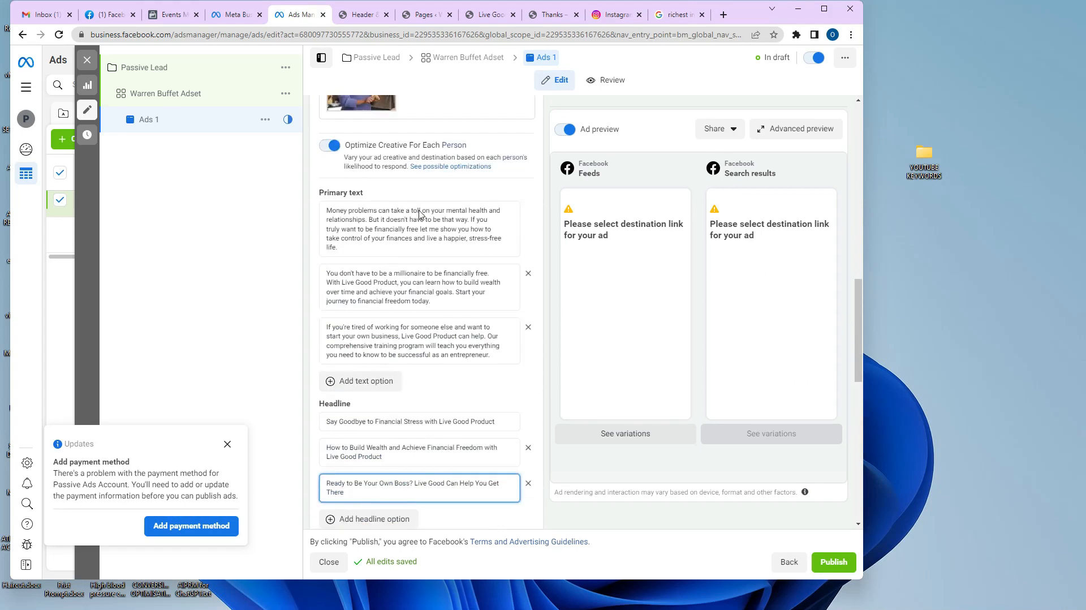
pyautogui.scroll(2, 434, 248)
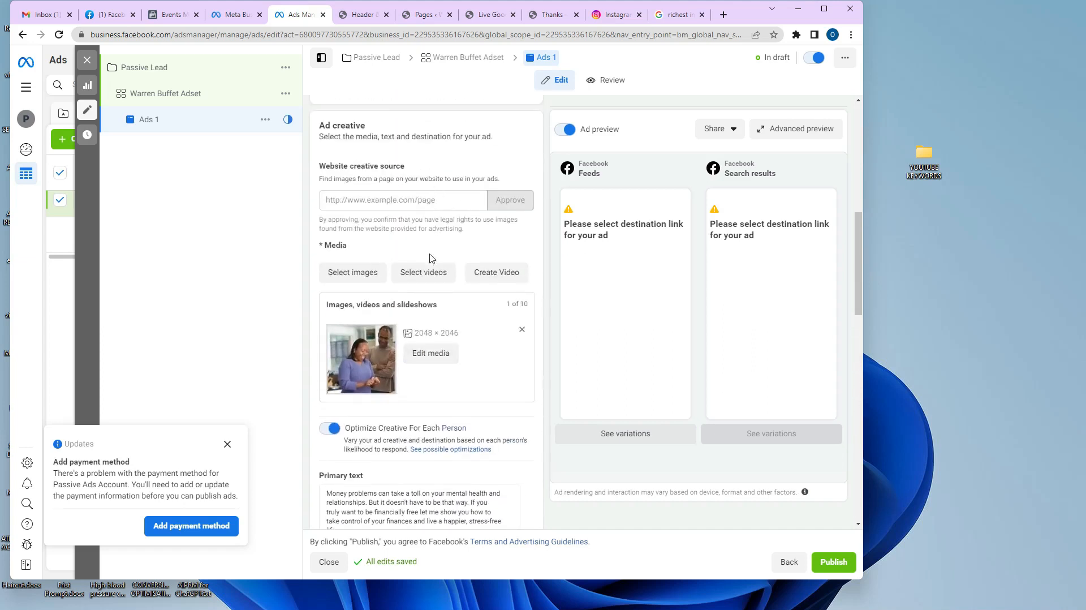
# Add the outdoor couple and smiling group photos so the ad uses three images.
pyautogui.click(353, 272)
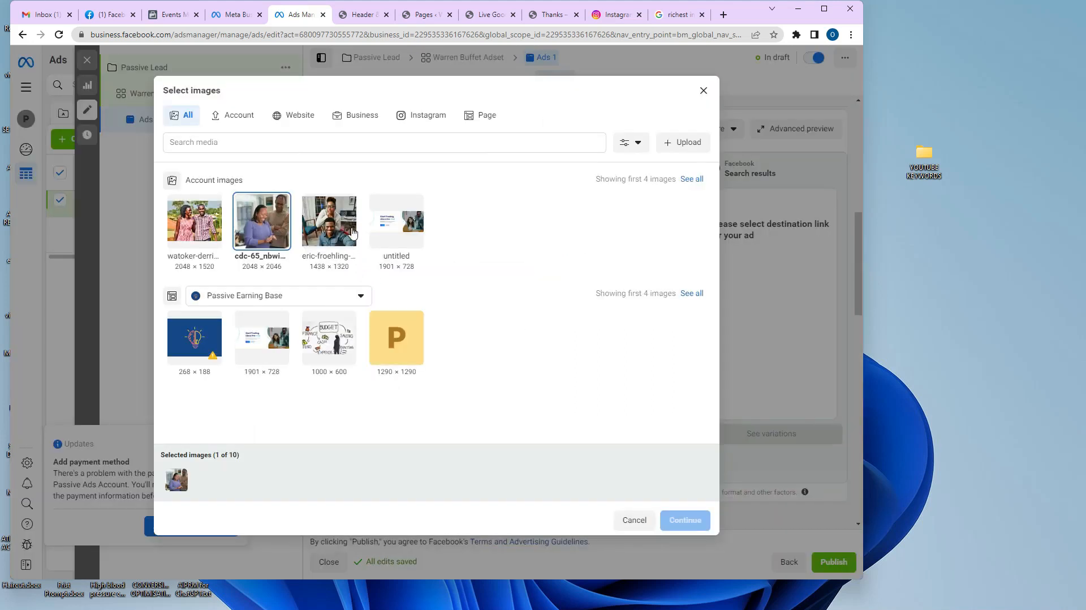
pyautogui.click(182, 222)
pyautogui.click(329, 220)
pyautogui.click(685, 520)
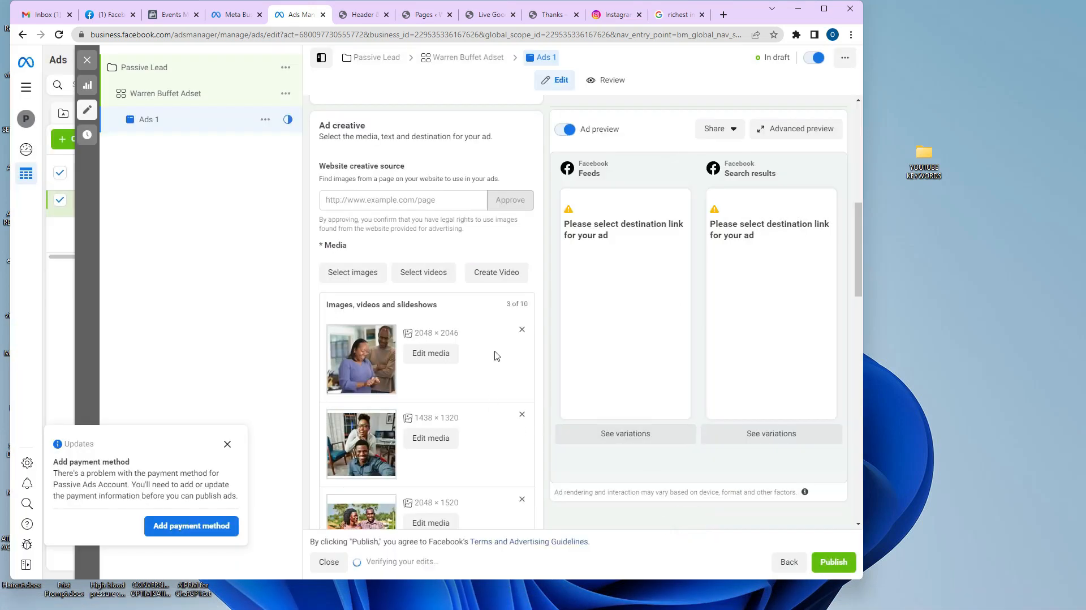
pyautogui.scroll(-3, 489, 339)
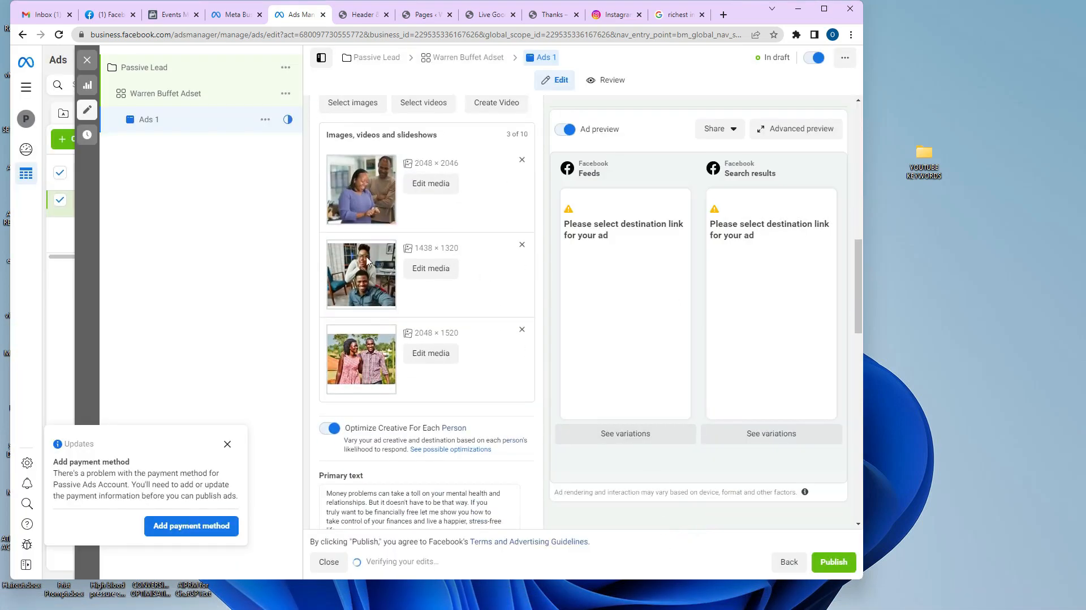
pyautogui.scroll(-5, 417, 312)
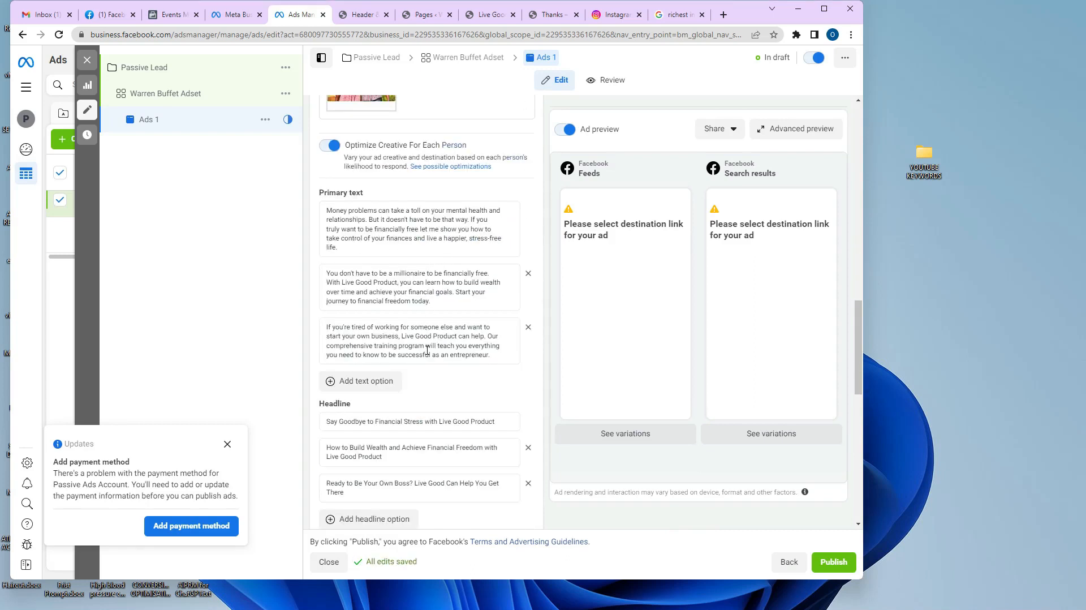
pyautogui.scroll(-3, 442, 272)
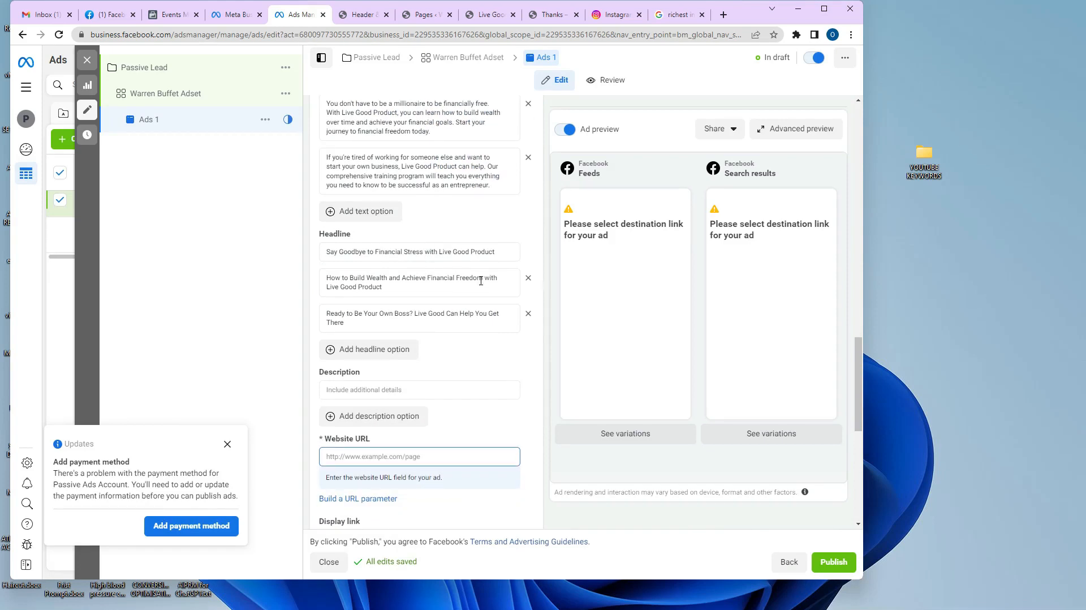
pyautogui.scroll(7, 513, 257)
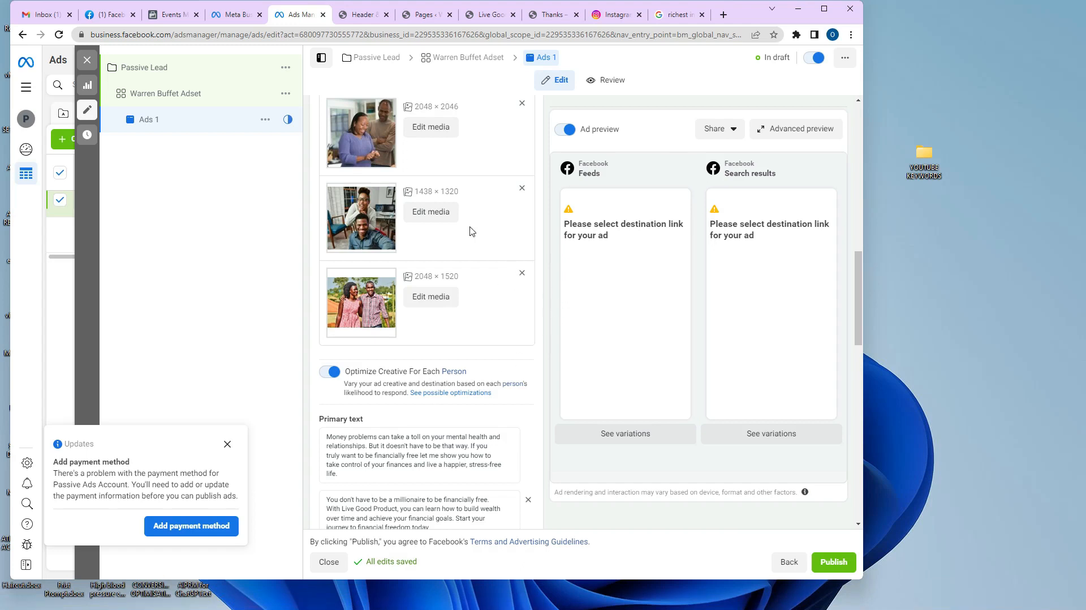
pyautogui.scroll(15, 452, 340)
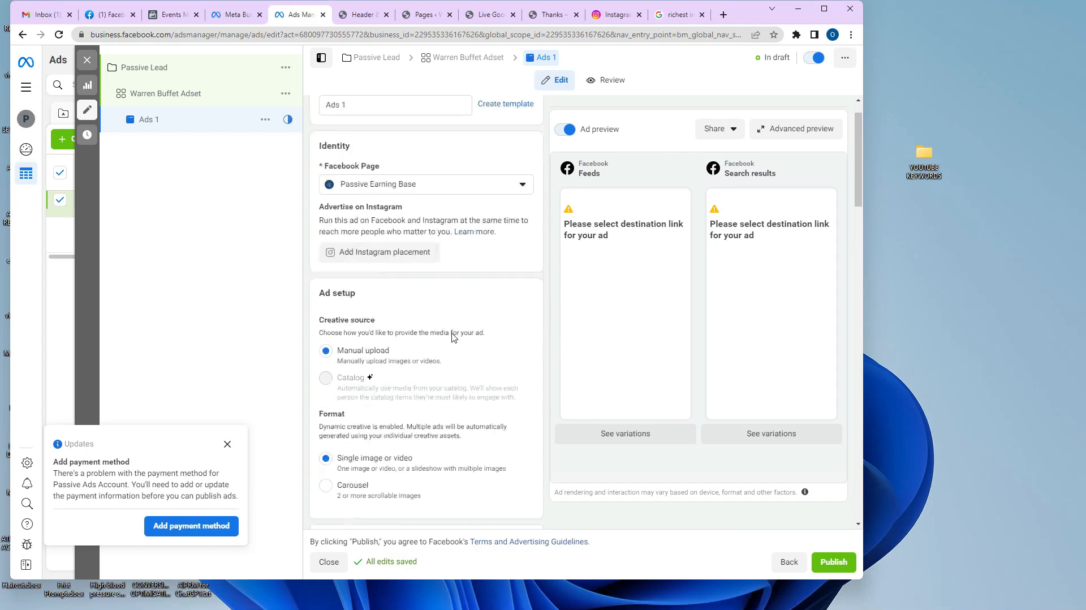
pyautogui.scroll(-12, 453, 325)
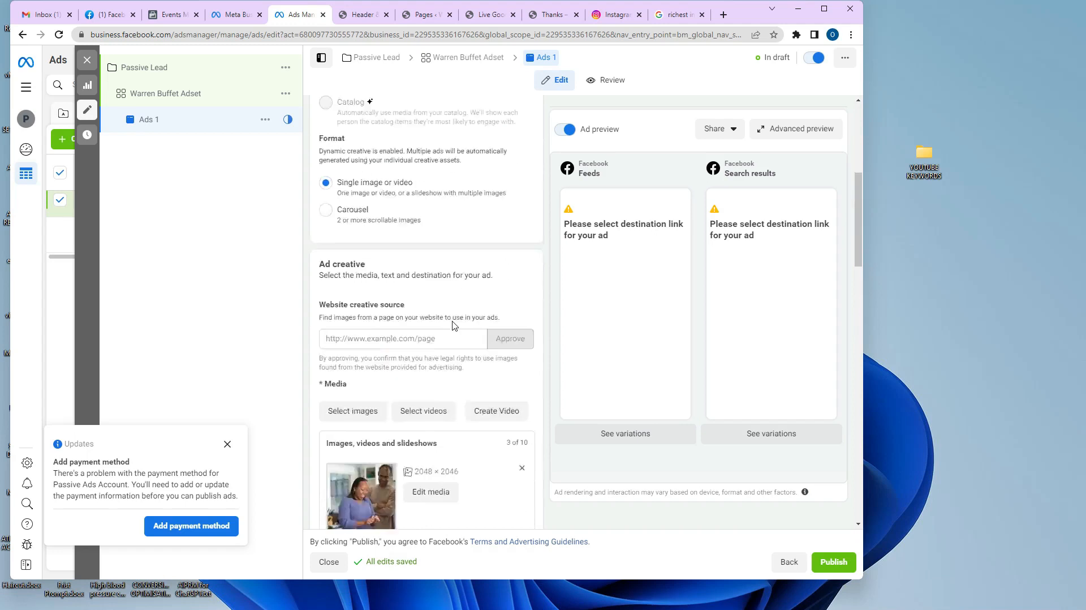
pyautogui.scroll(-10, 452, 325)
pyautogui.scroll(4, 396, 317)
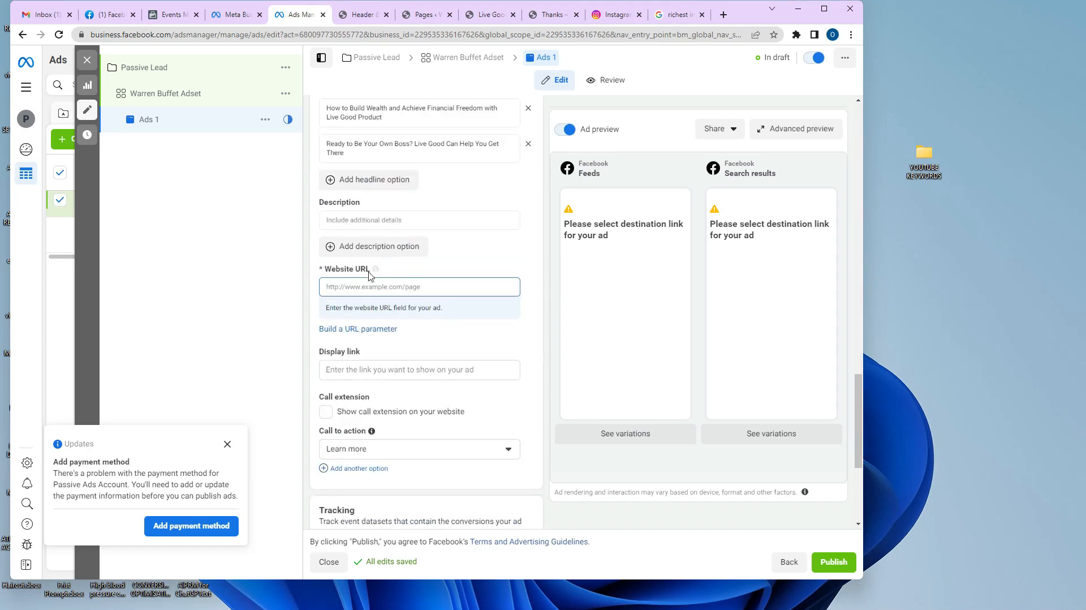
# Copy the whynotpassive.com/live-good/ address from the Live Good tab for the Website URL.
pyautogui.click(355, 287)
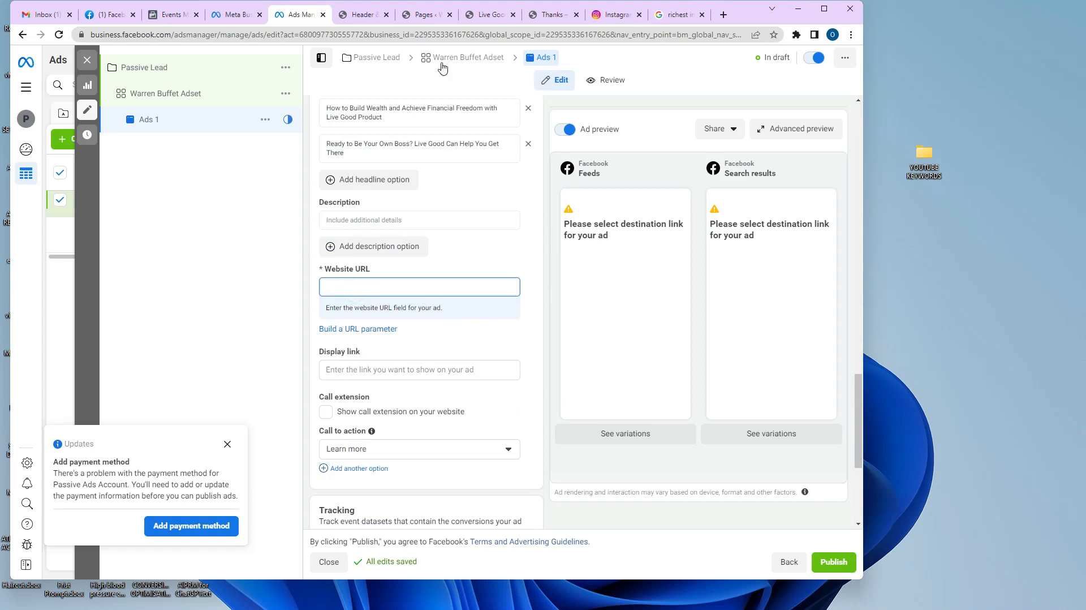
pyautogui.click(481, 14)
pyautogui.click(184, 34)
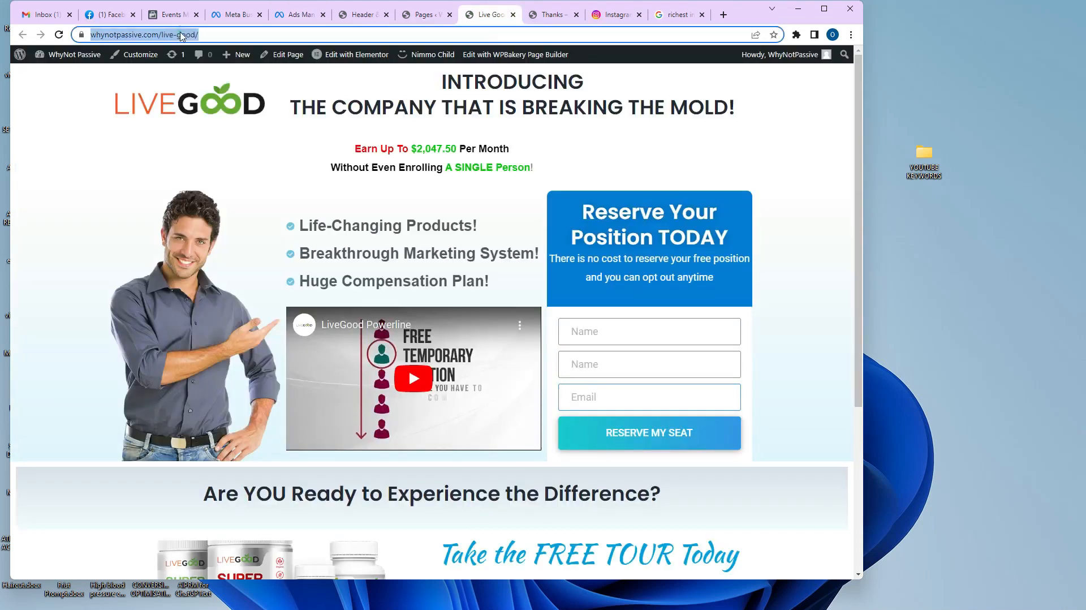
pyautogui.rightClick(181, 34)
pyautogui.click(217, 115)
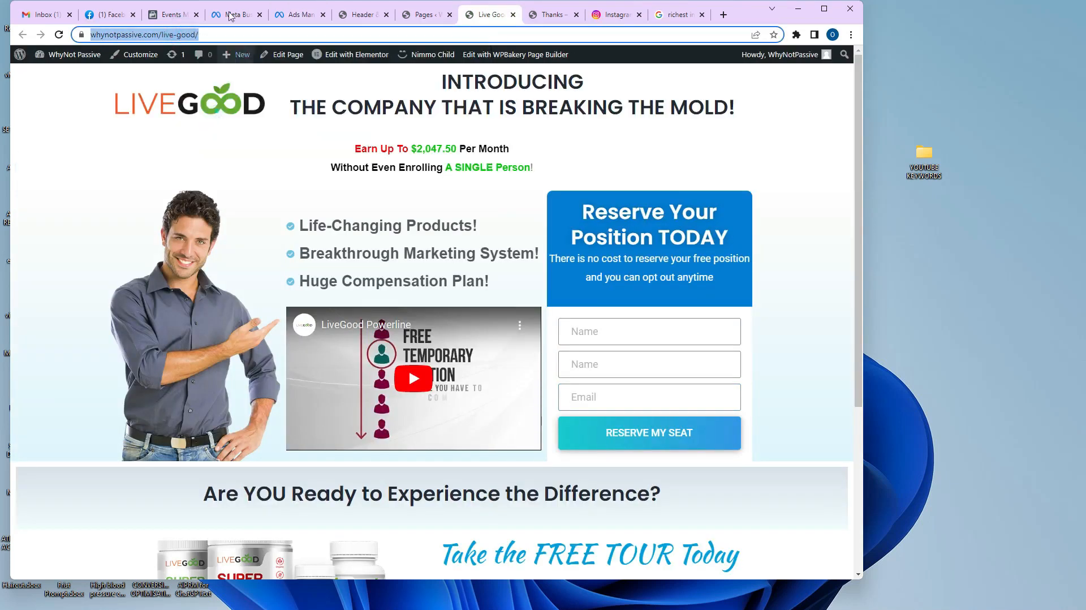
pyautogui.click(308, 15)
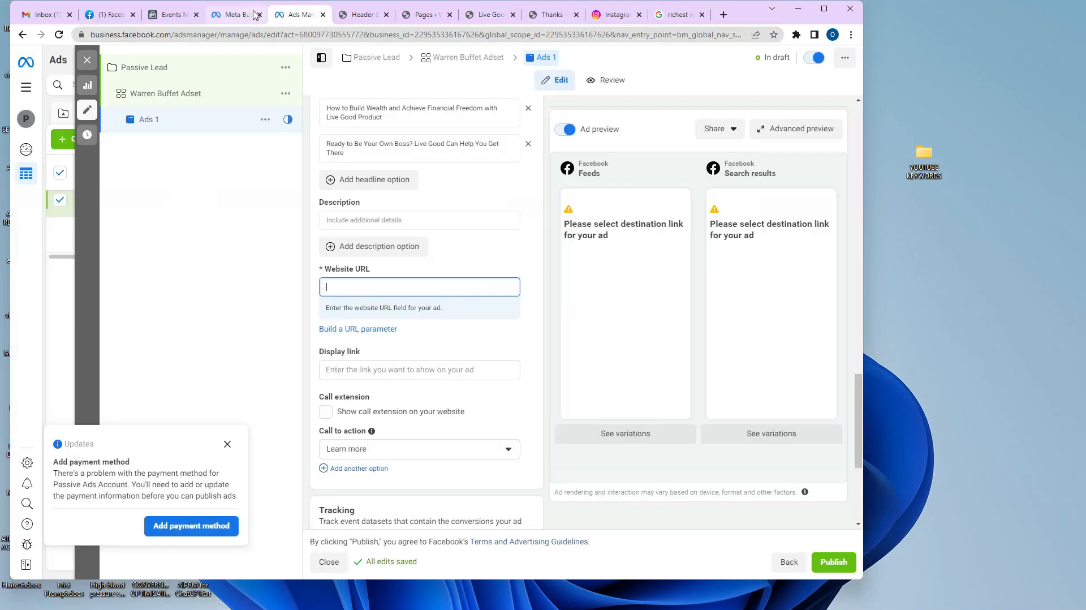
# Paste the whynotpassive.com/live-good/ address into the ad's Website URL field.
pyautogui.rightClick(397, 289)
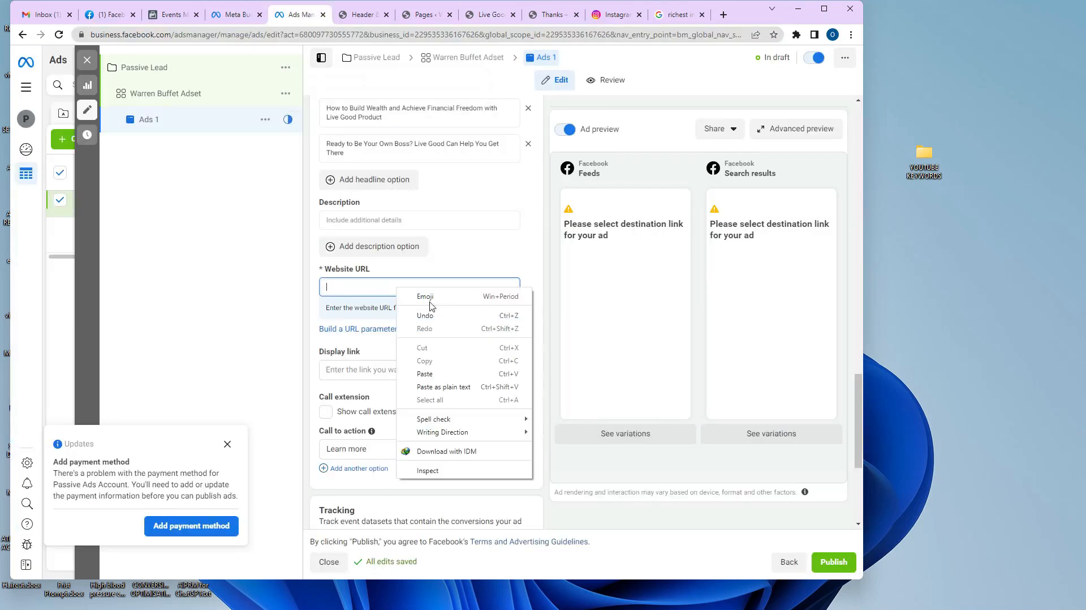
pyautogui.click(430, 374)
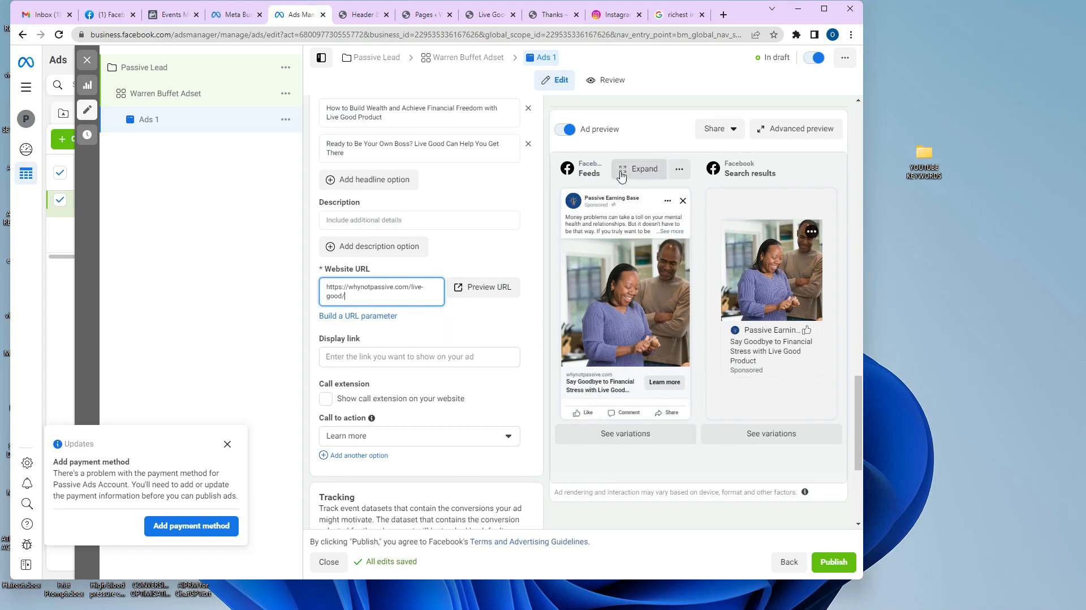
pyautogui.click(678, 168)
pyautogui.click(647, 171)
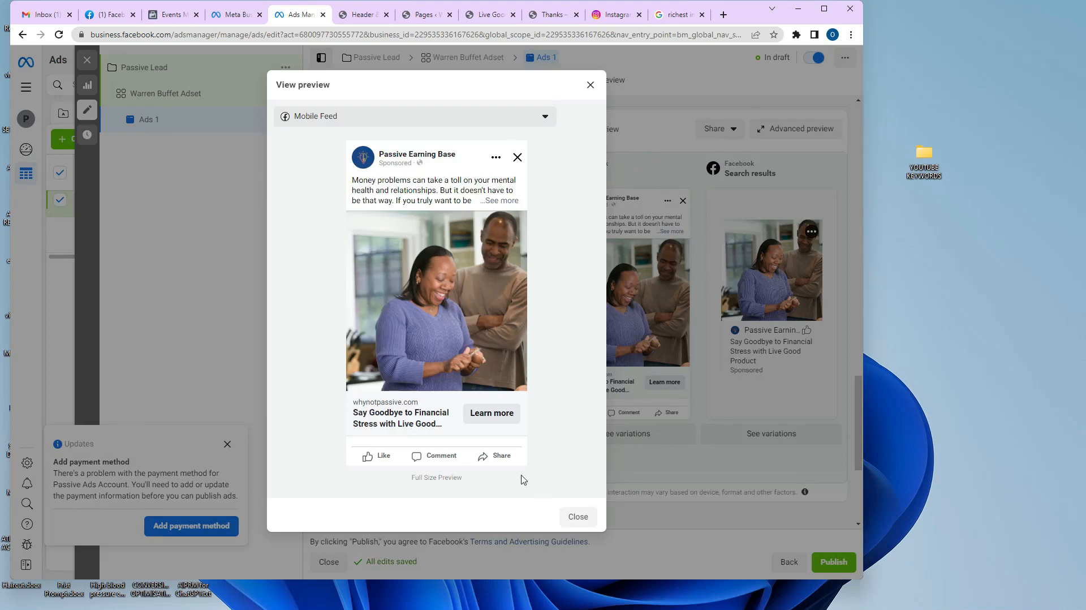
pyautogui.click(341, 116)
pyautogui.click(375, 116)
pyautogui.click(590, 86)
pyautogui.moveTo(797, 185)
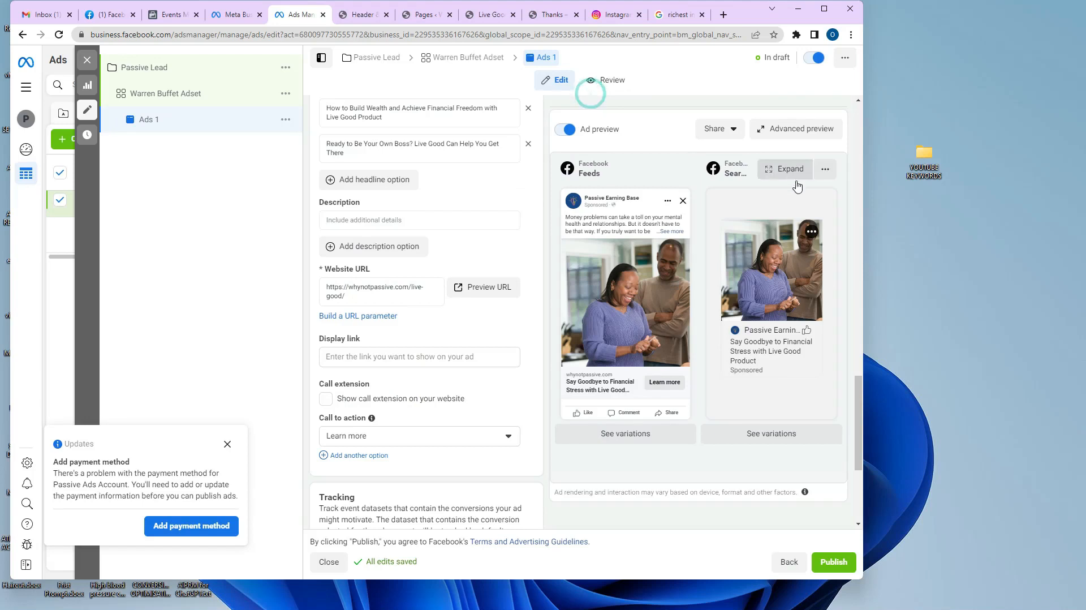
pyautogui.click(650, 442)
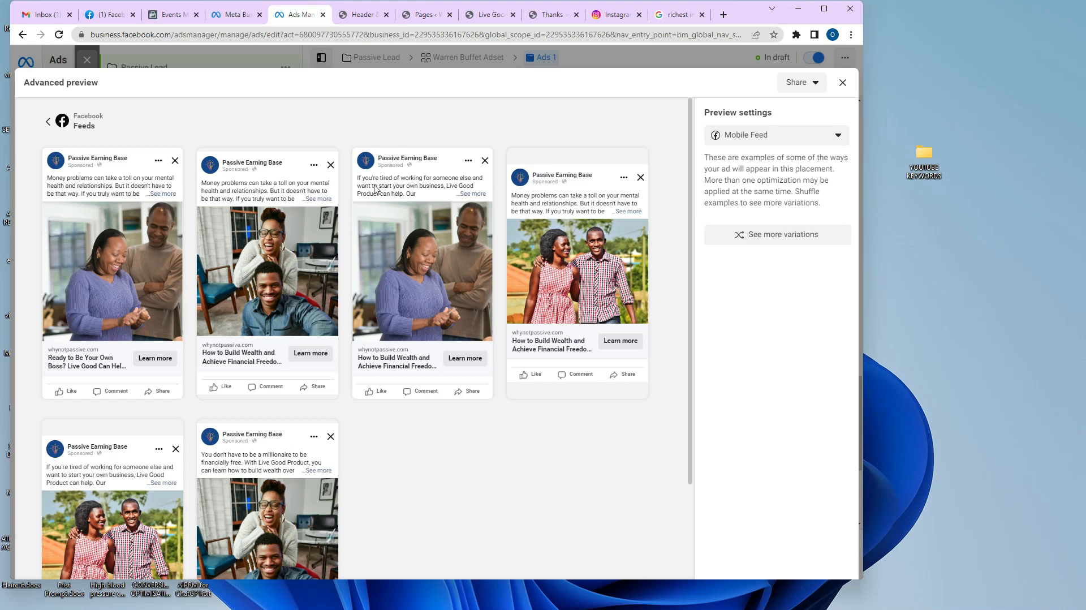
pyautogui.scroll(-2, 425, 275)
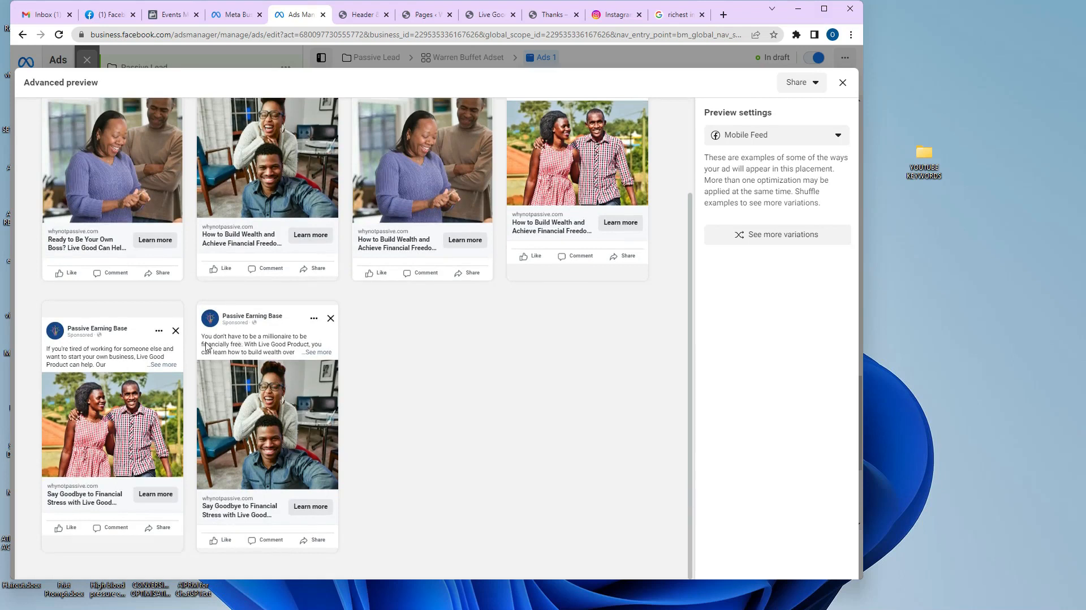
pyautogui.scroll(2, 568, 387)
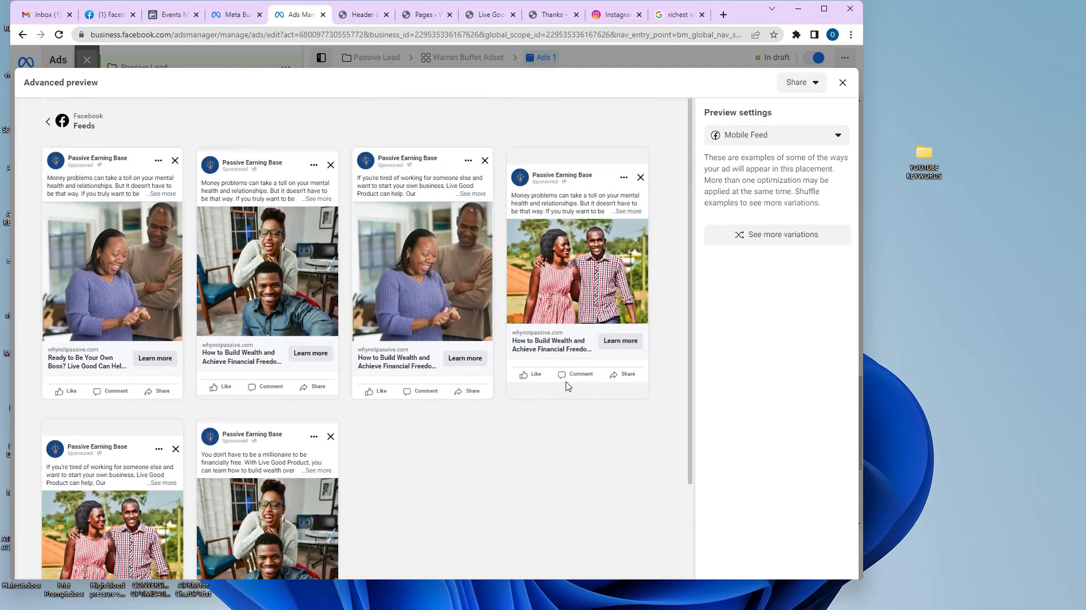
pyautogui.click(47, 121)
pyautogui.scroll(-4, 429, 270)
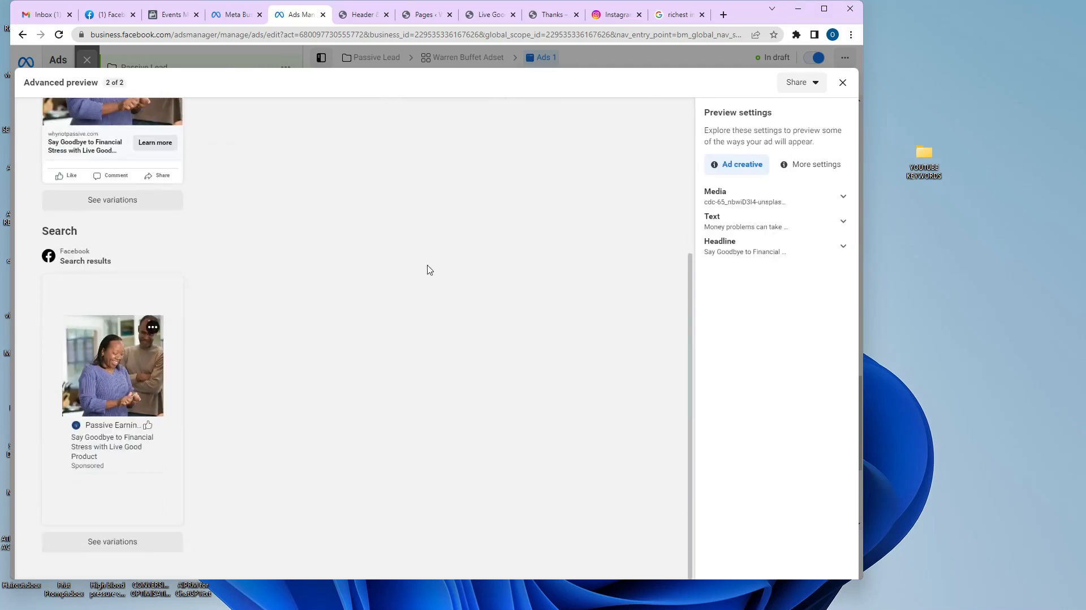
pyautogui.scroll(4, 521, 206)
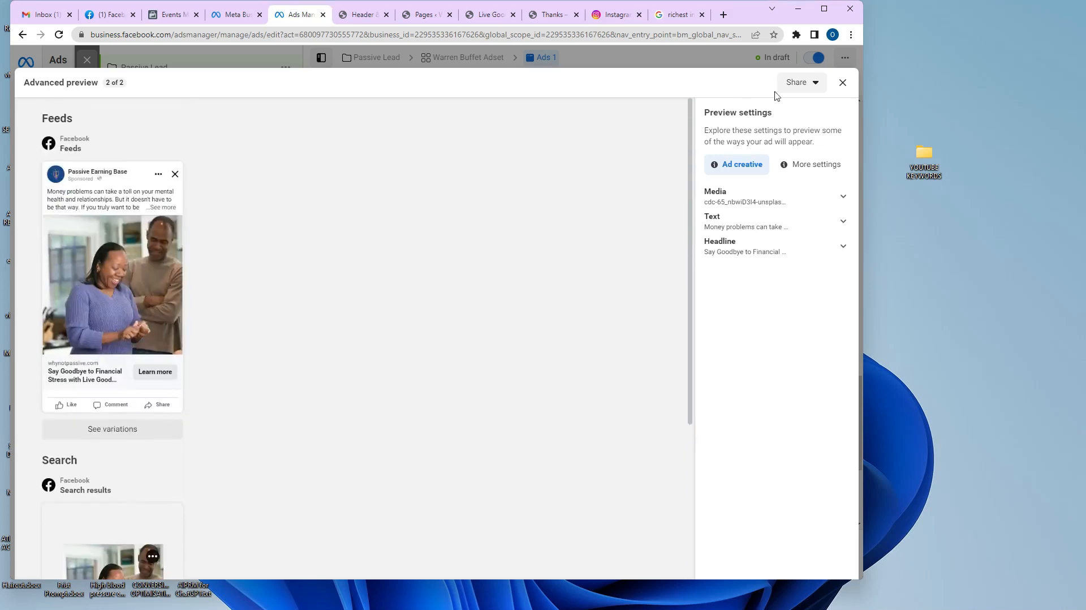
pyautogui.click(842, 83)
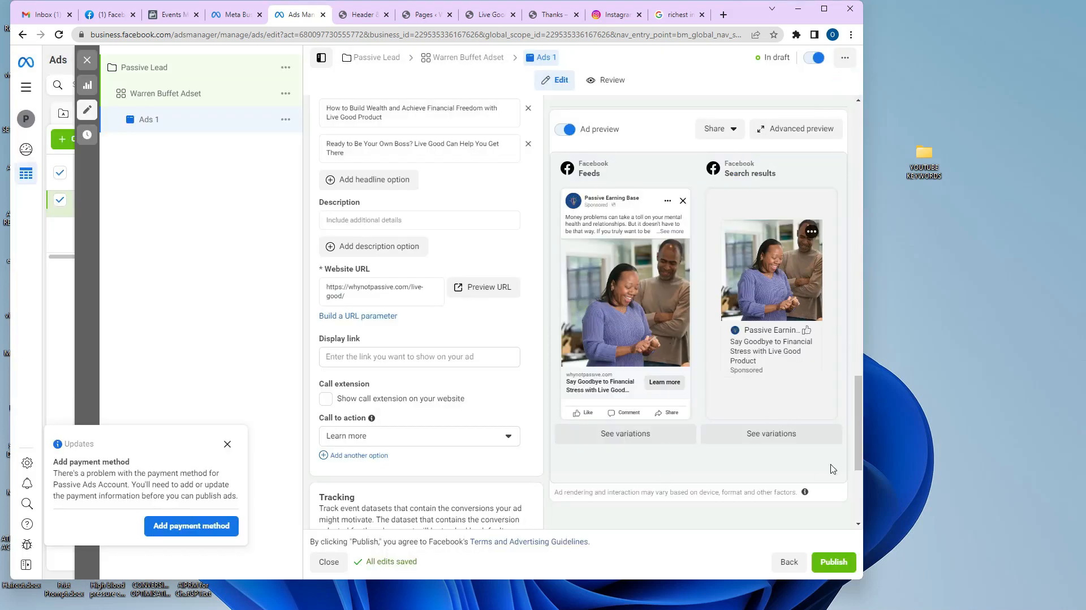
pyautogui.click(769, 435)
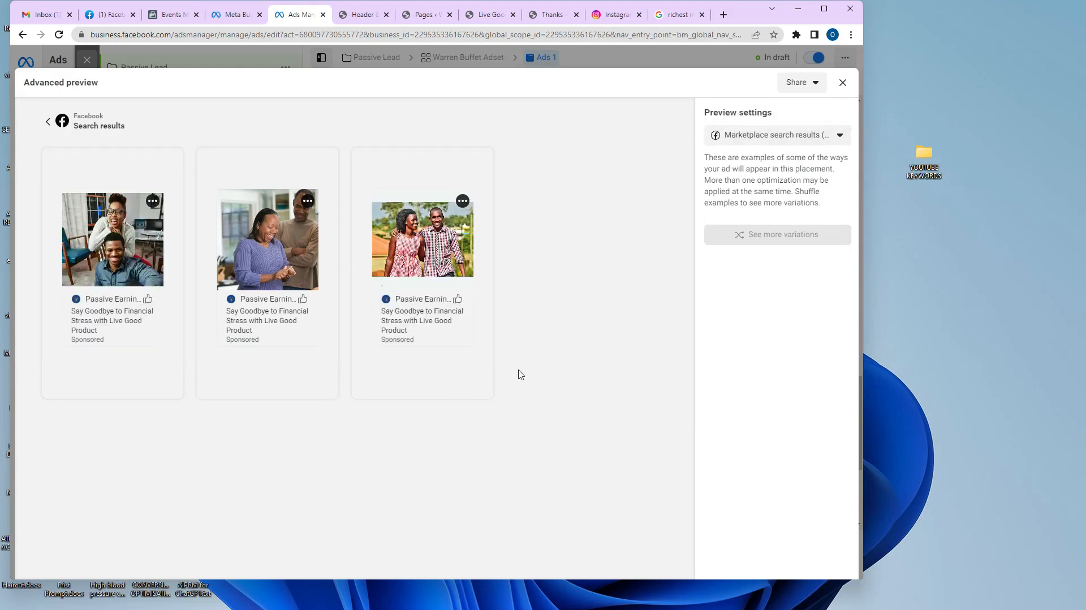
pyautogui.click(842, 82)
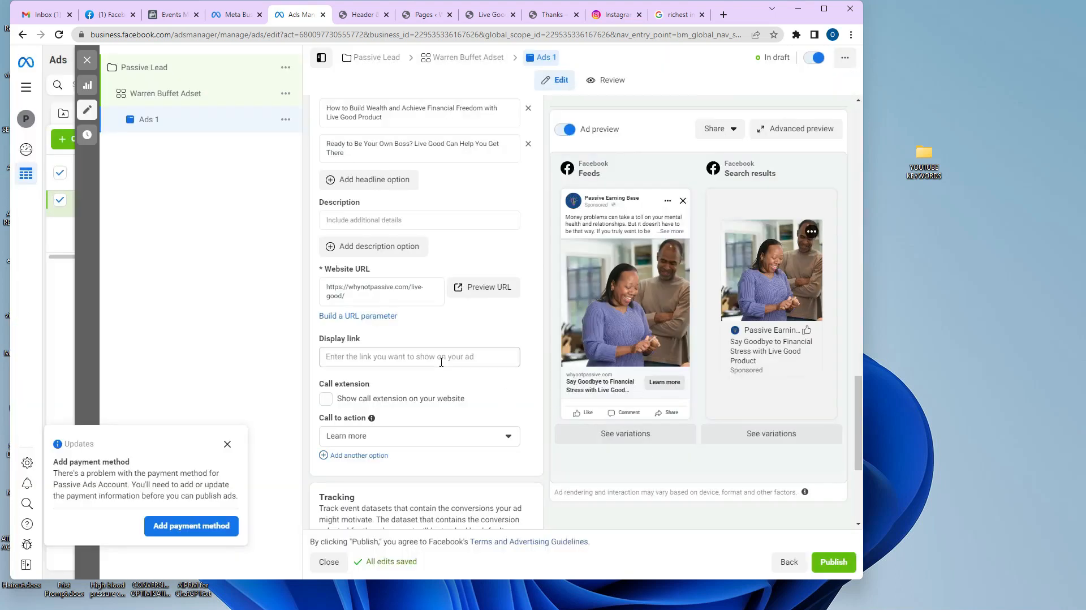
# Open the Warren Buffet Adset settings and review Placements, device options and Brand Safety.
pyautogui.scroll(-4, 483, 220)
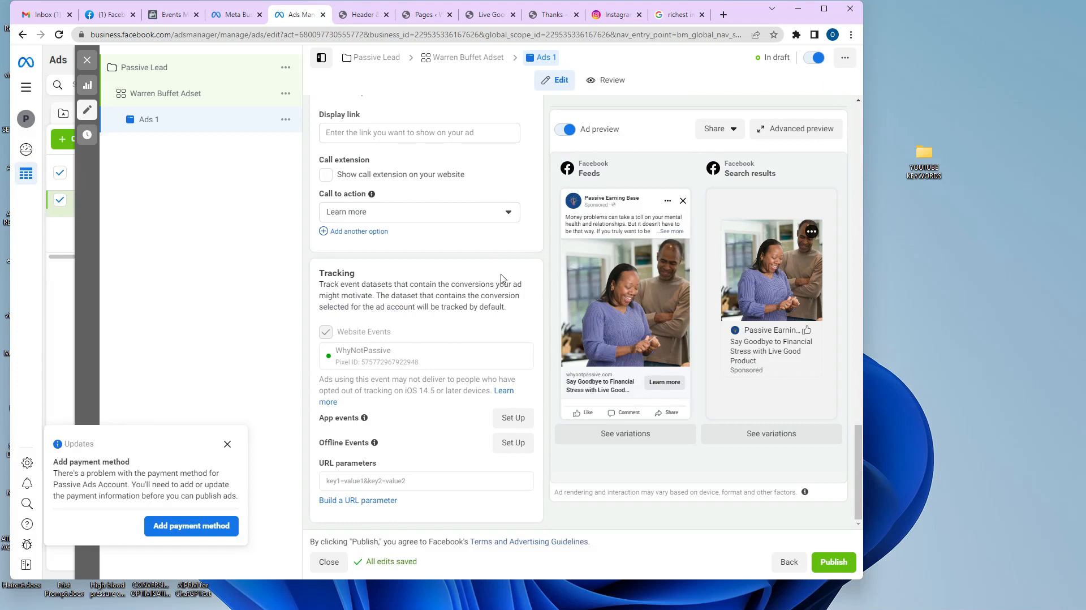
pyautogui.scroll(15, 492, 274)
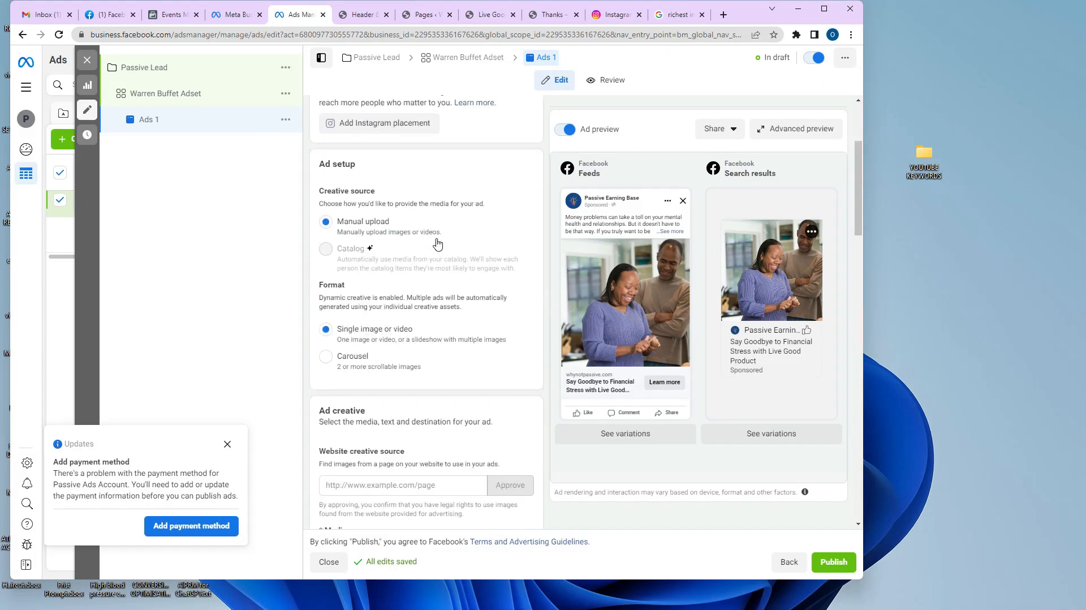
pyautogui.scroll(3, 437, 245)
pyautogui.click(174, 96)
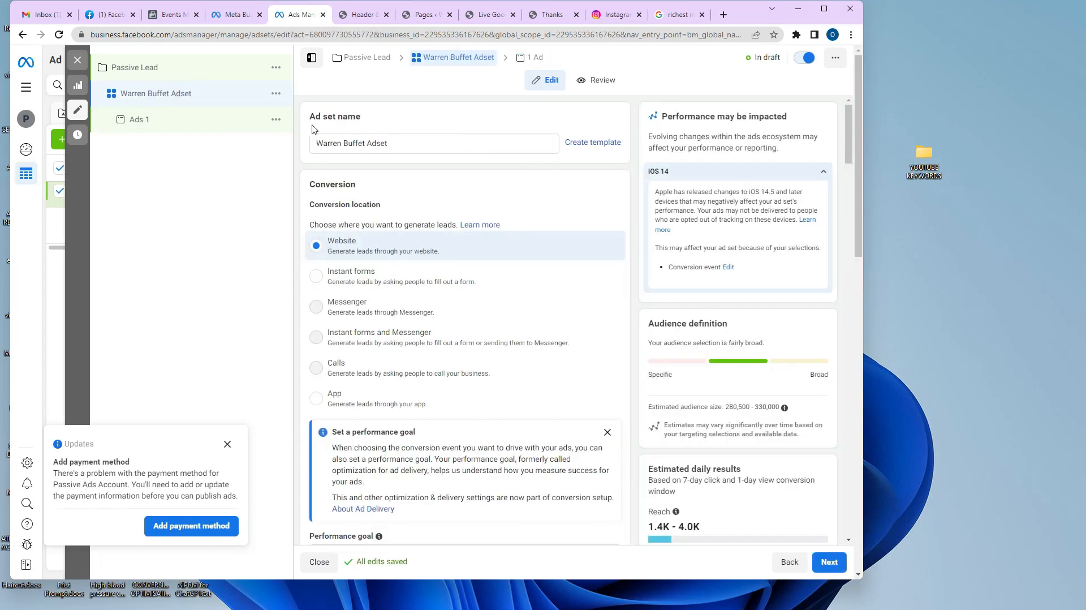
pyautogui.scroll(-5, 463, 185)
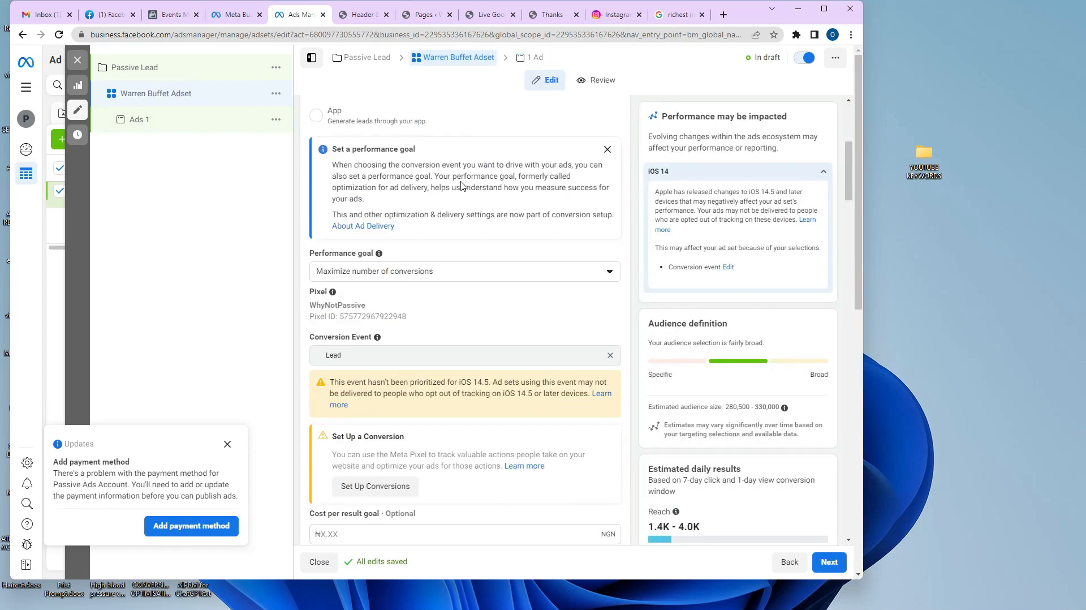
pyautogui.scroll(-2, 462, 185)
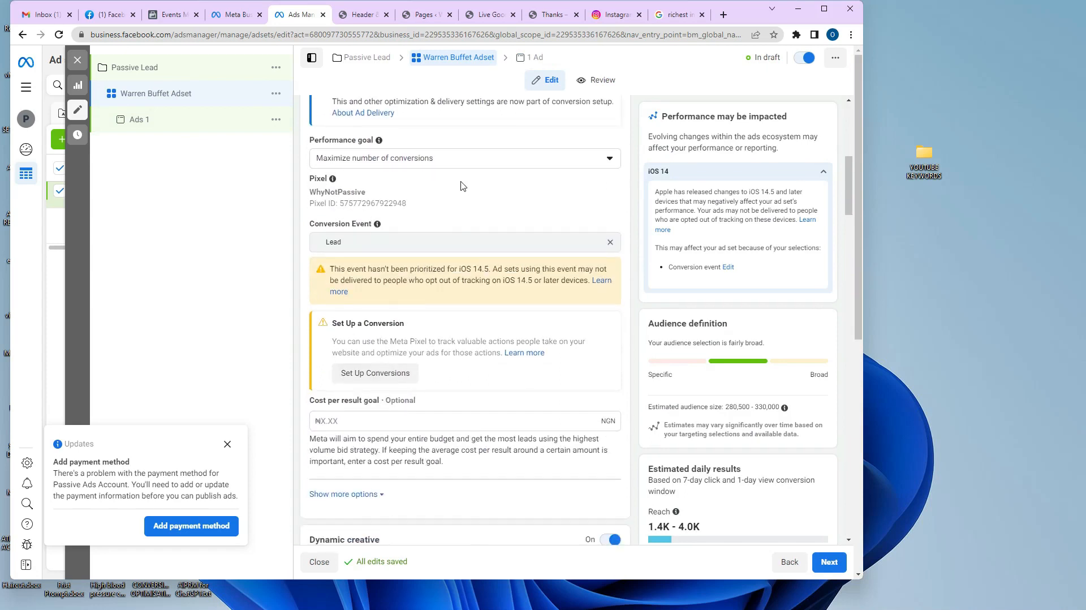
pyautogui.scroll(-7, 462, 186)
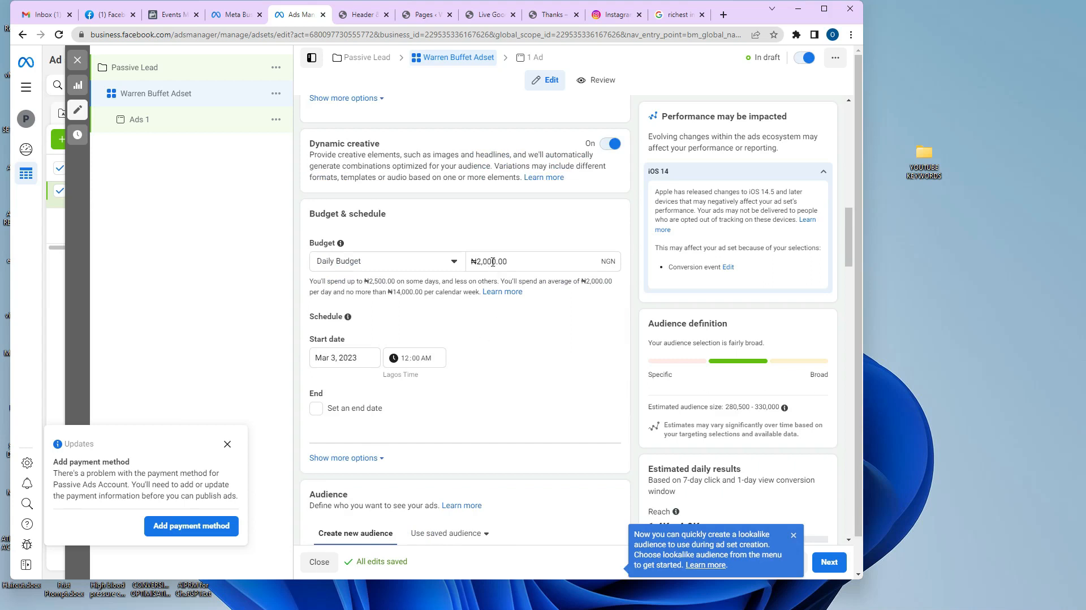
pyautogui.scroll(-5, 490, 277)
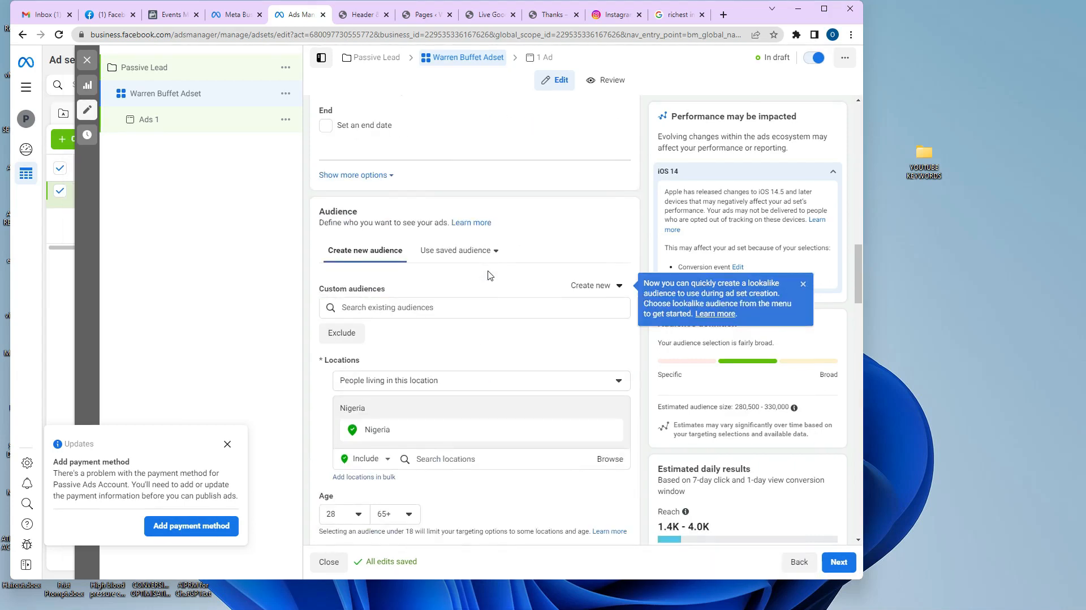
pyautogui.scroll(-6, 489, 276)
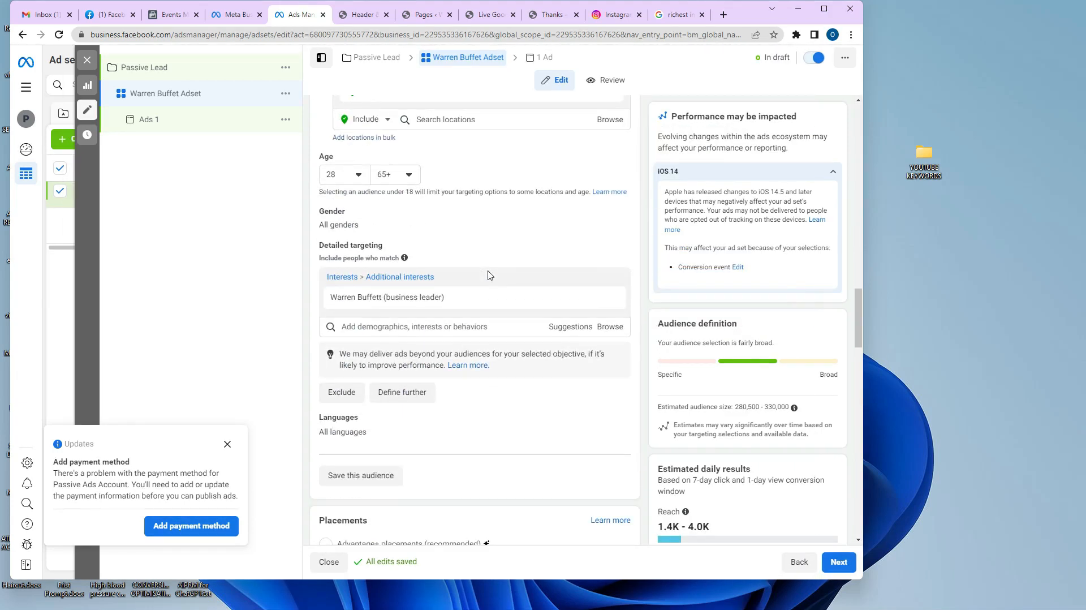
pyautogui.scroll(-10, 489, 275)
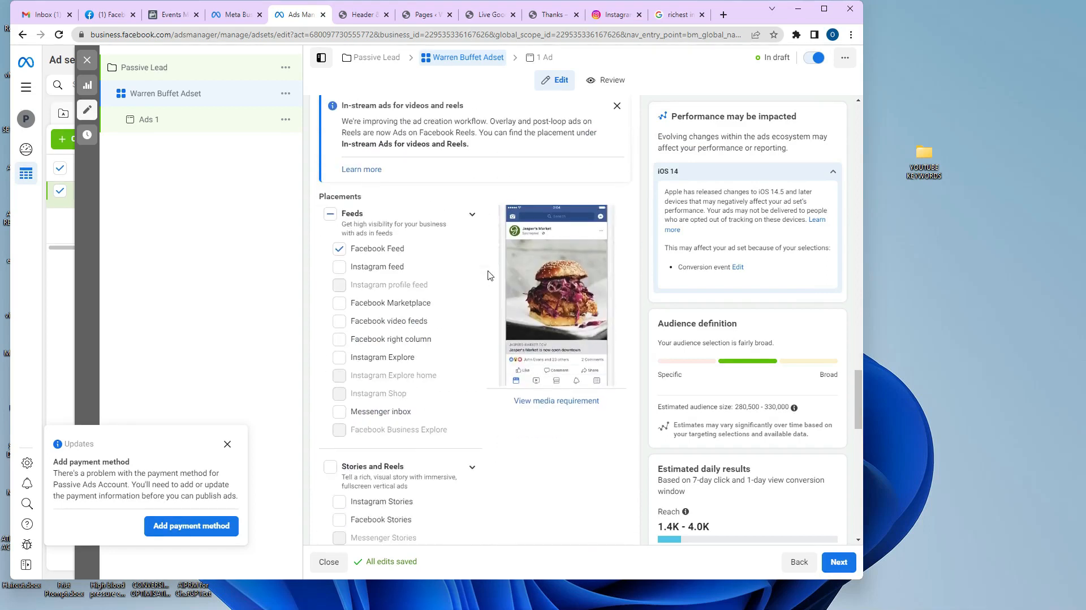
pyautogui.scroll(-10, 489, 276)
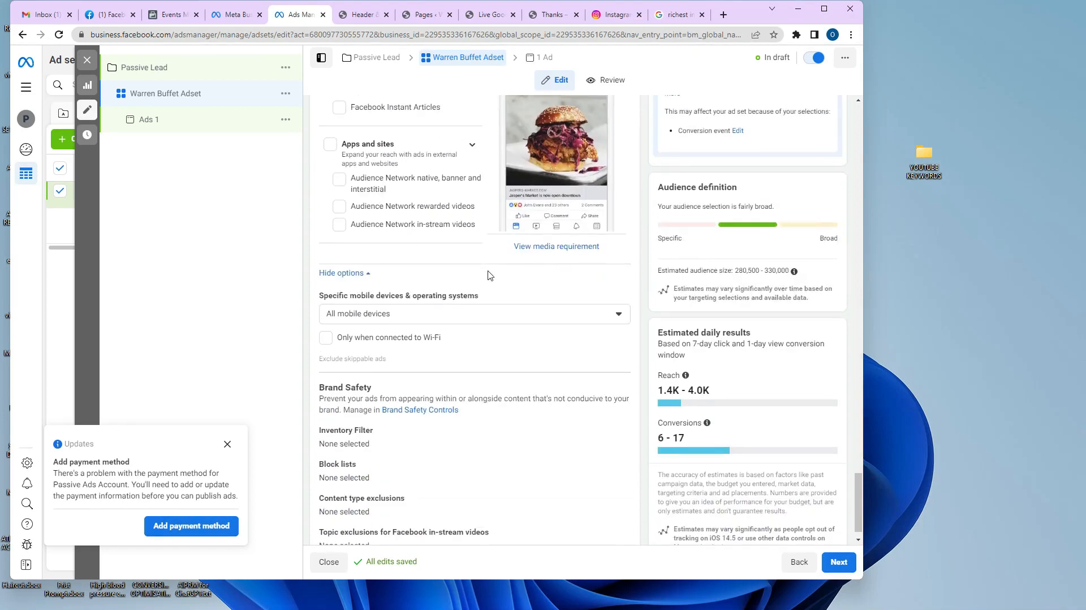
pyautogui.scroll(-1, 490, 276)
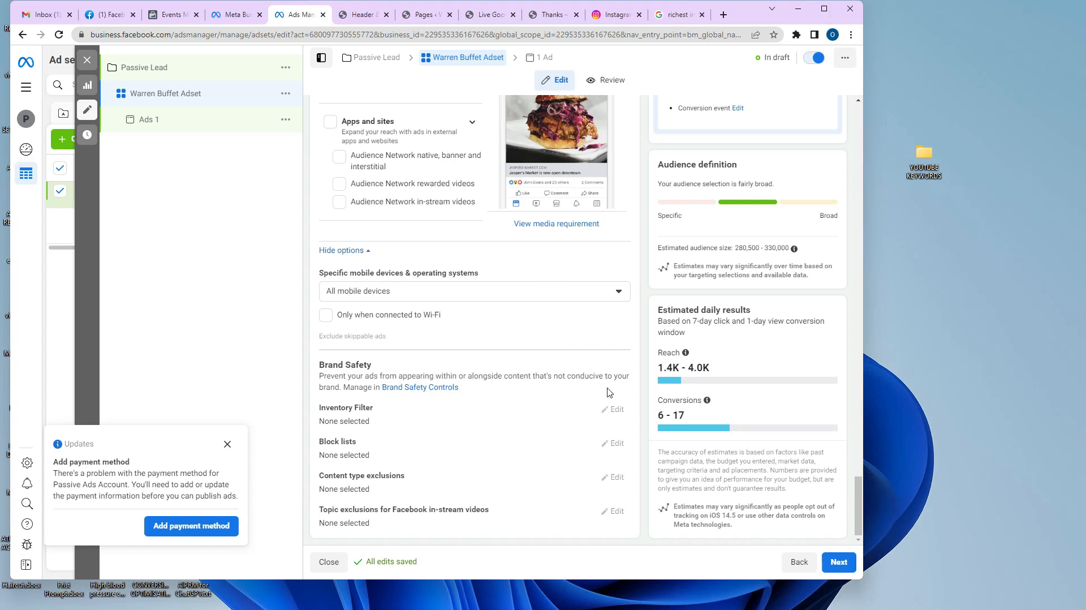
# Close the editor and duplicate the Warren Buffet Adset into 2 copies.
pyautogui.click(87, 60)
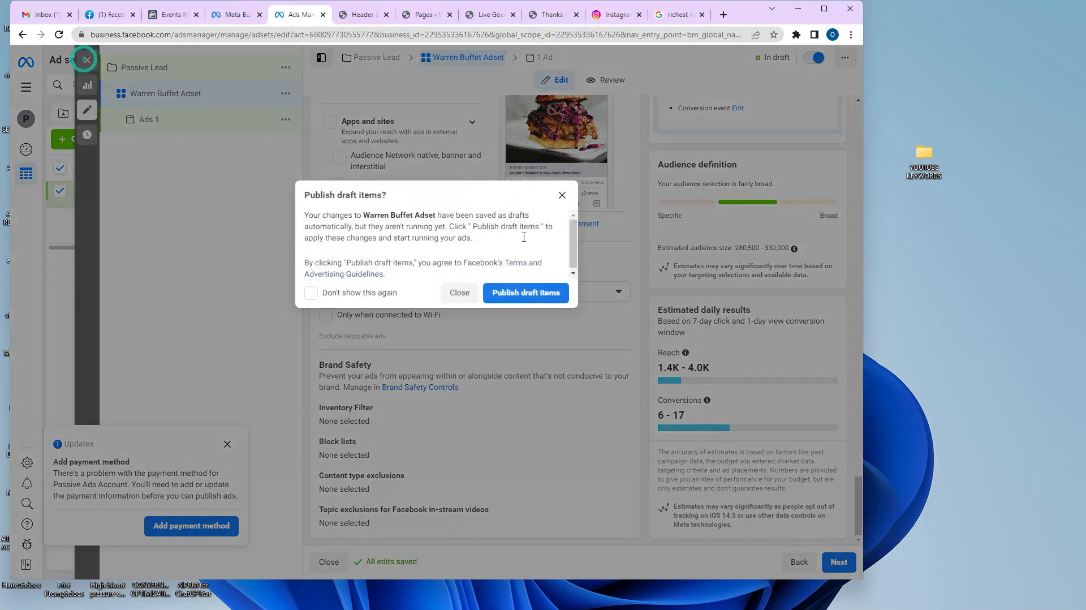
pyautogui.click(464, 294)
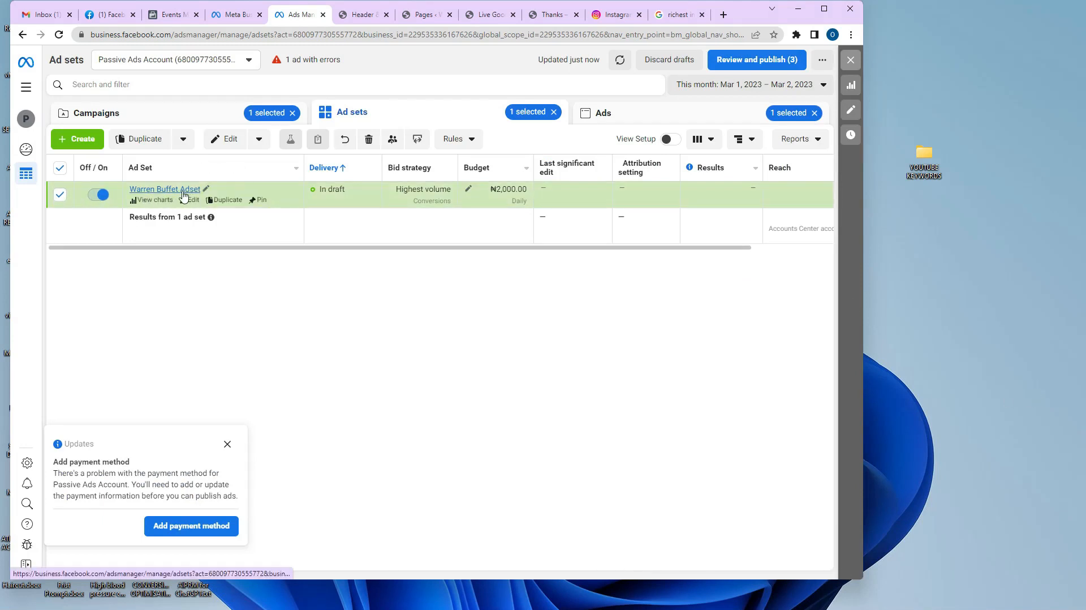
pyautogui.click(228, 202)
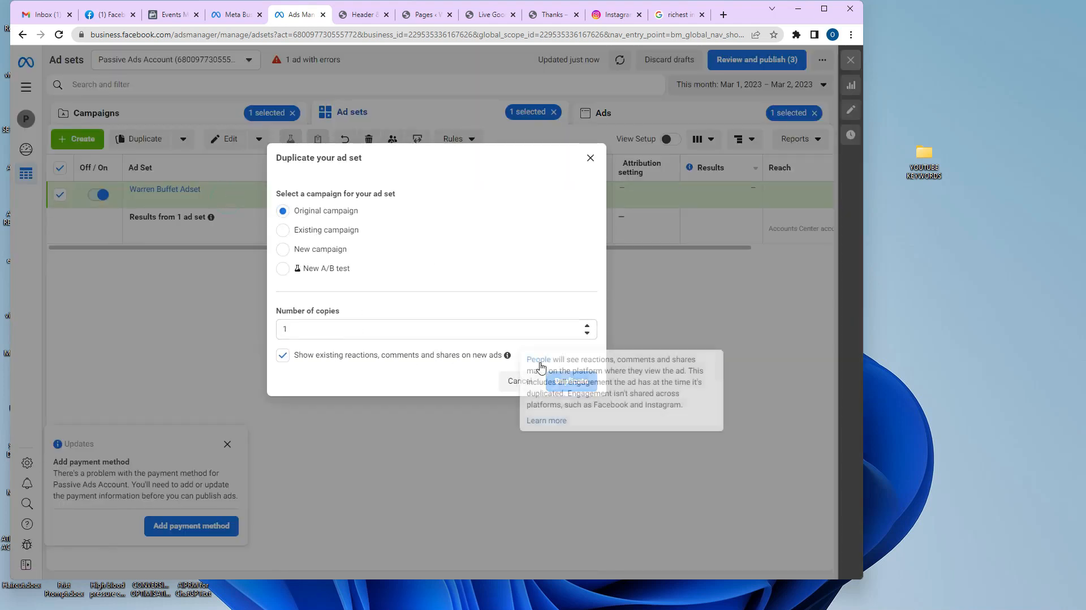
pyautogui.click(588, 326)
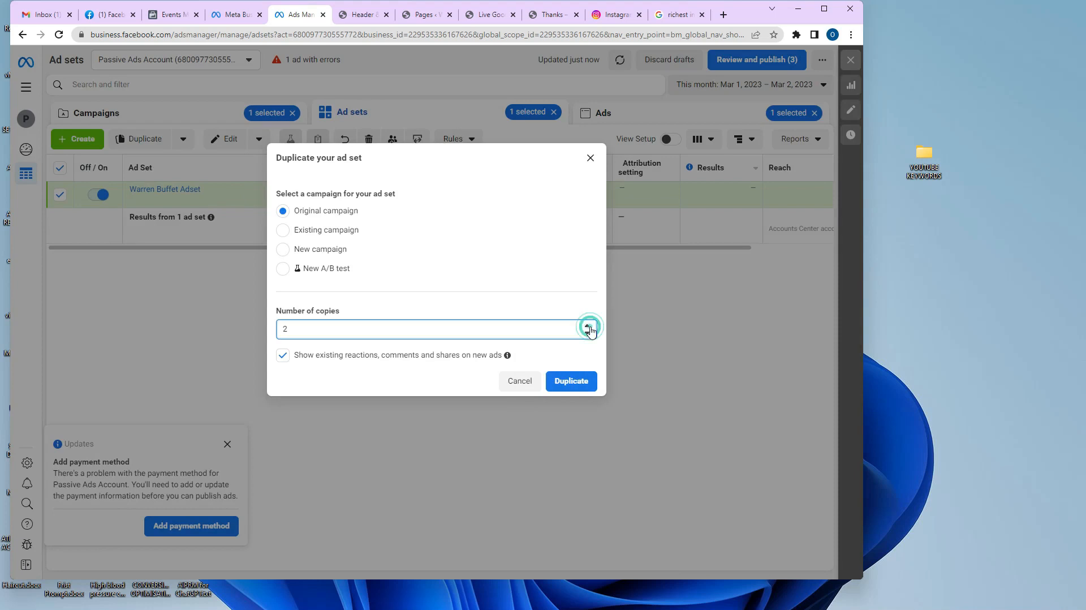
pyautogui.click(588, 327)
pyautogui.click(588, 333)
pyautogui.click(576, 380)
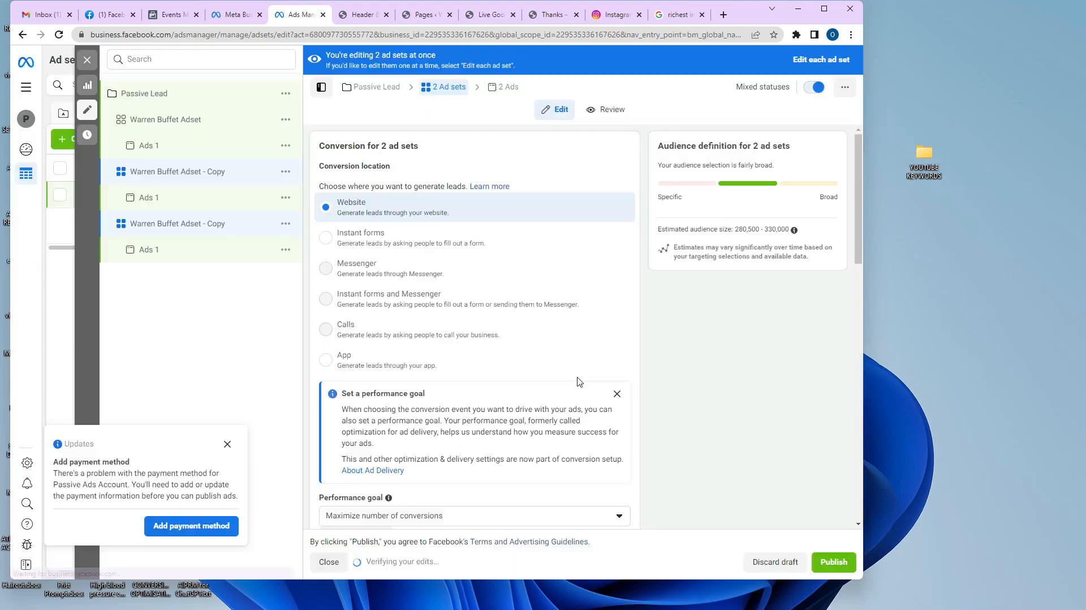
# Open the first Warren Buffet Adset - Copy and bring up the 'richest investor in world' results.
pyautogui.click(144, 93)
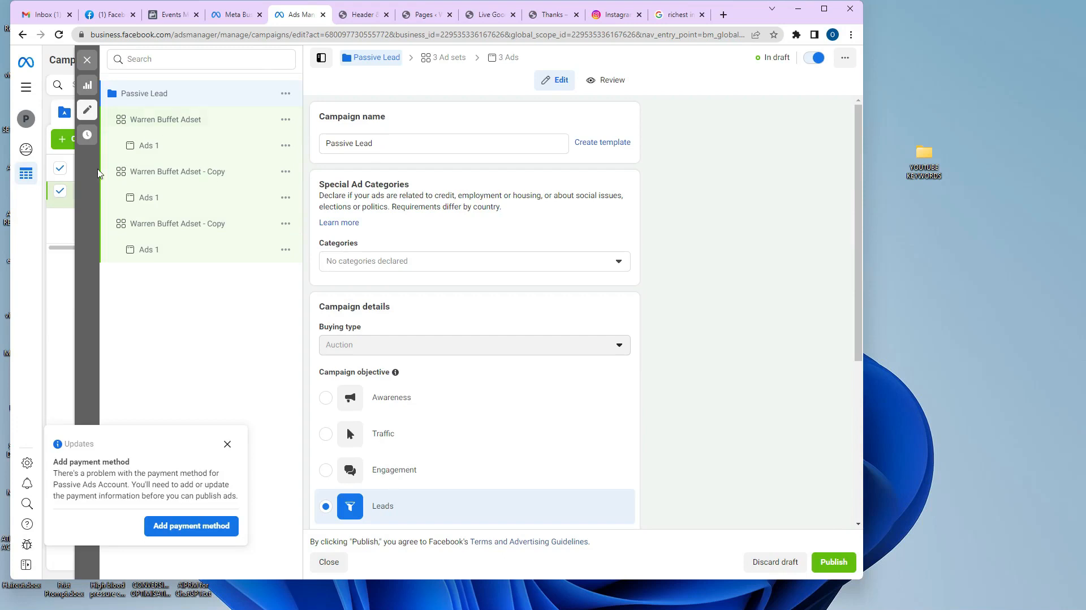
pyautogui.click(159, 173)
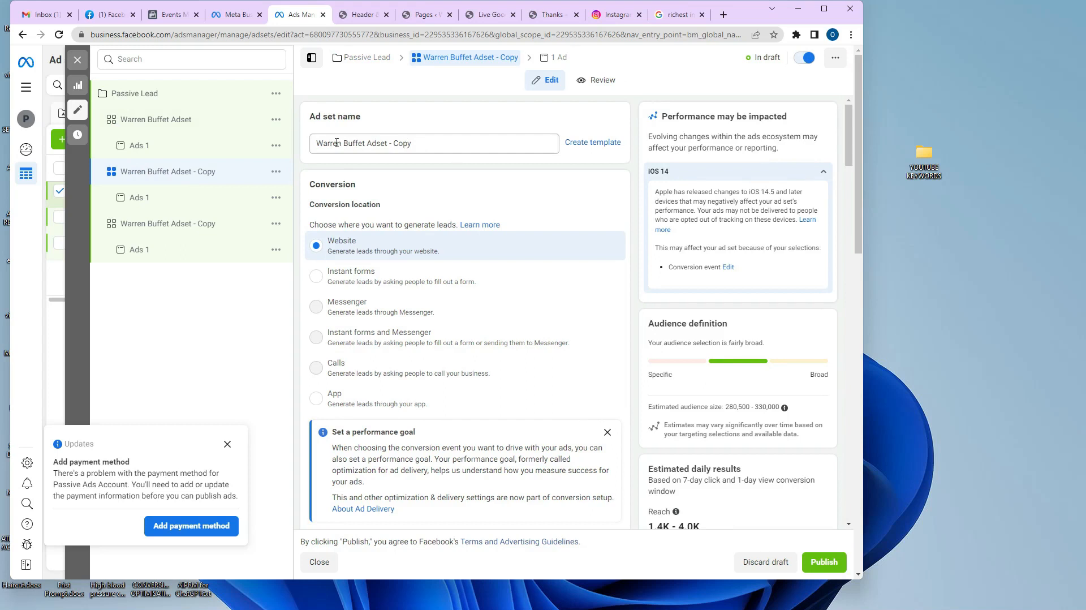
pyautogui.click(676, 18)
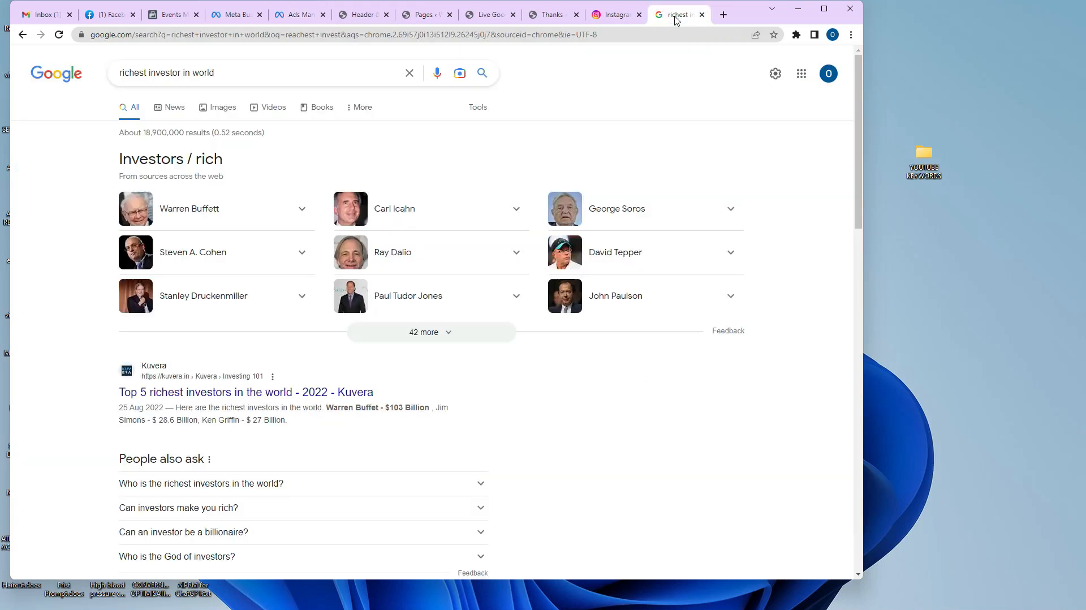
# Search Google for 'rich dad' to confirm the author, then go back to the Ads Manager ad set copy.
pyautogui.tripleClick(274, 75)
pyautogui.write('r')
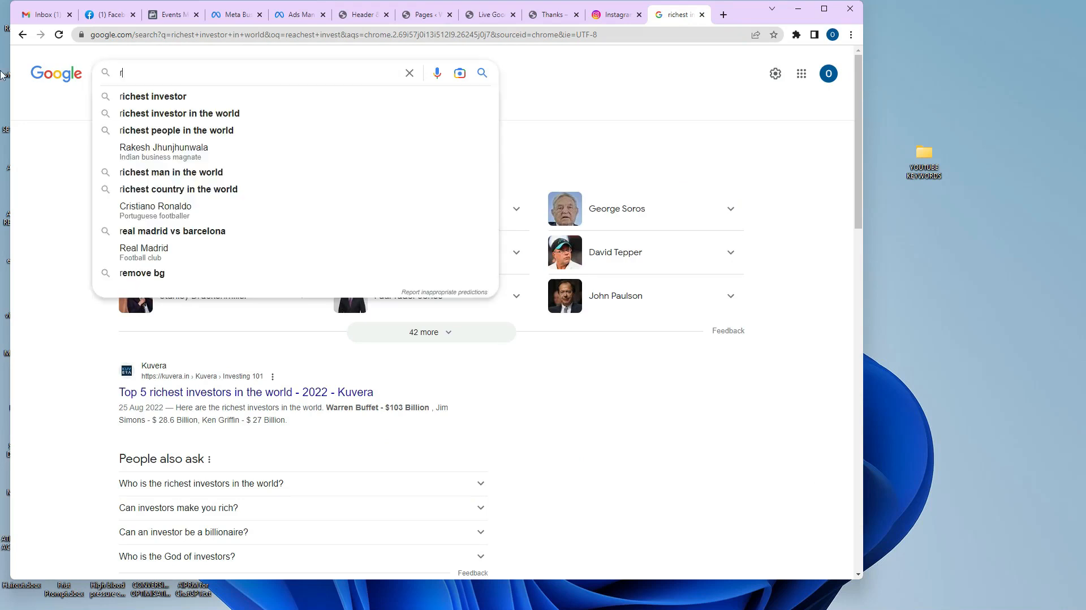
pyautogui.write('ich dad')
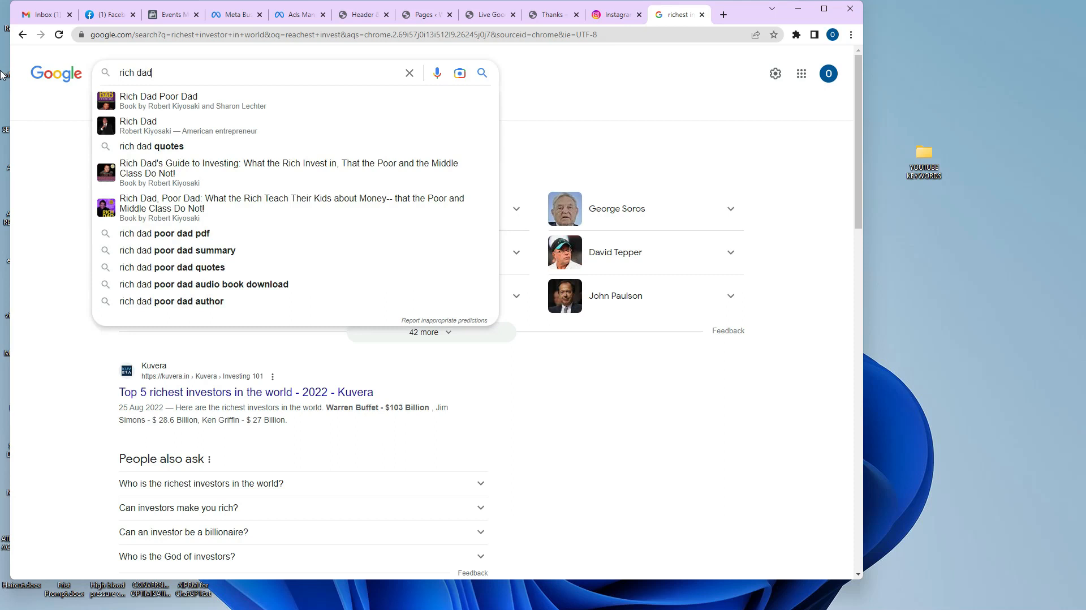
pyautogui.click(412, 15)
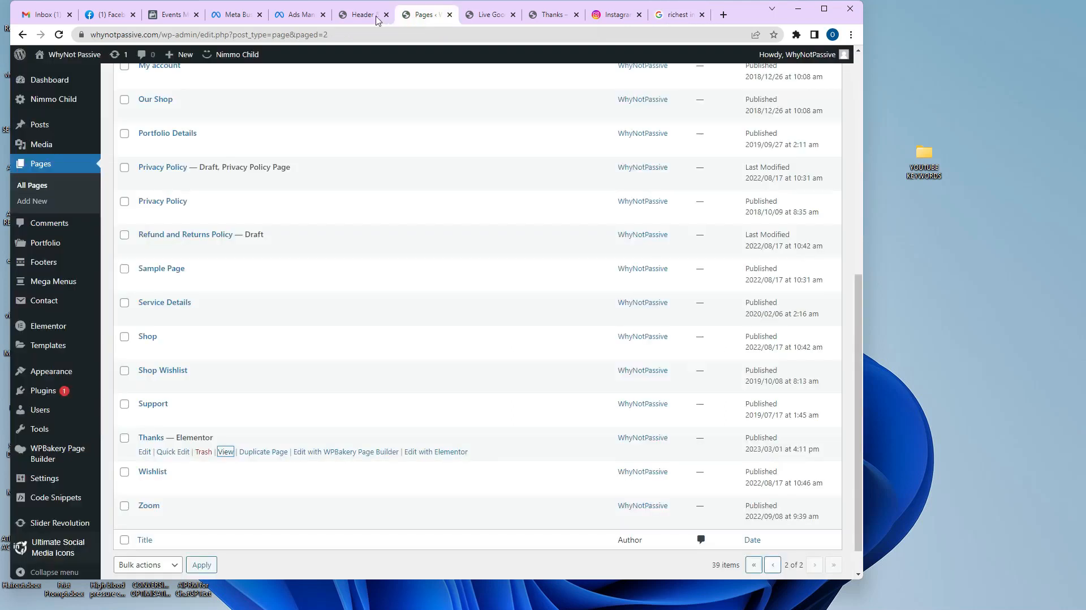
pyautogui.click(366, 14)
pyautogui.click(489, 15)
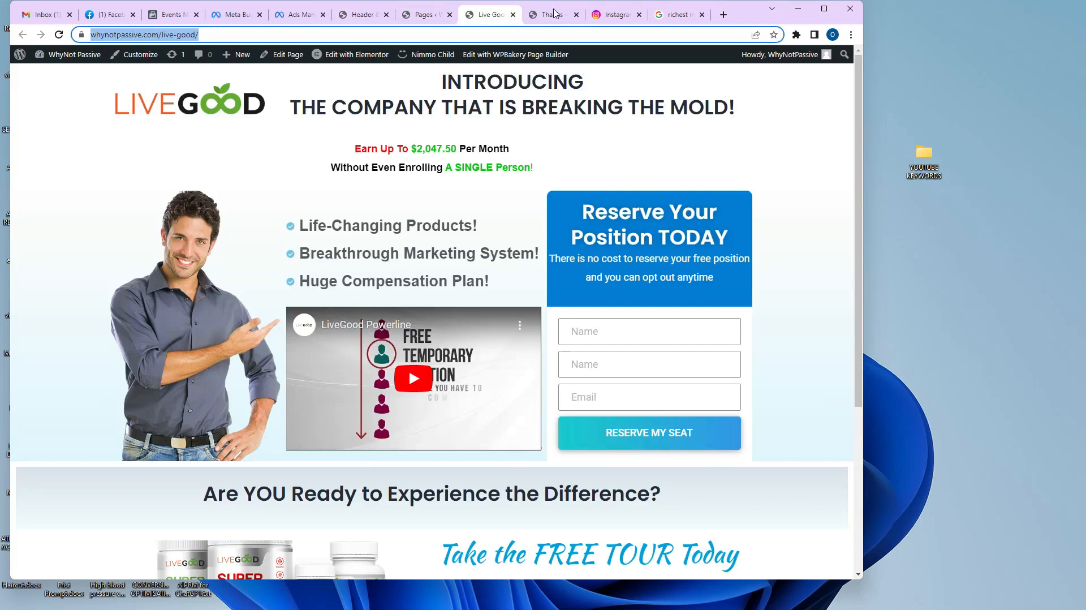
pyautogui.click(300, 14)
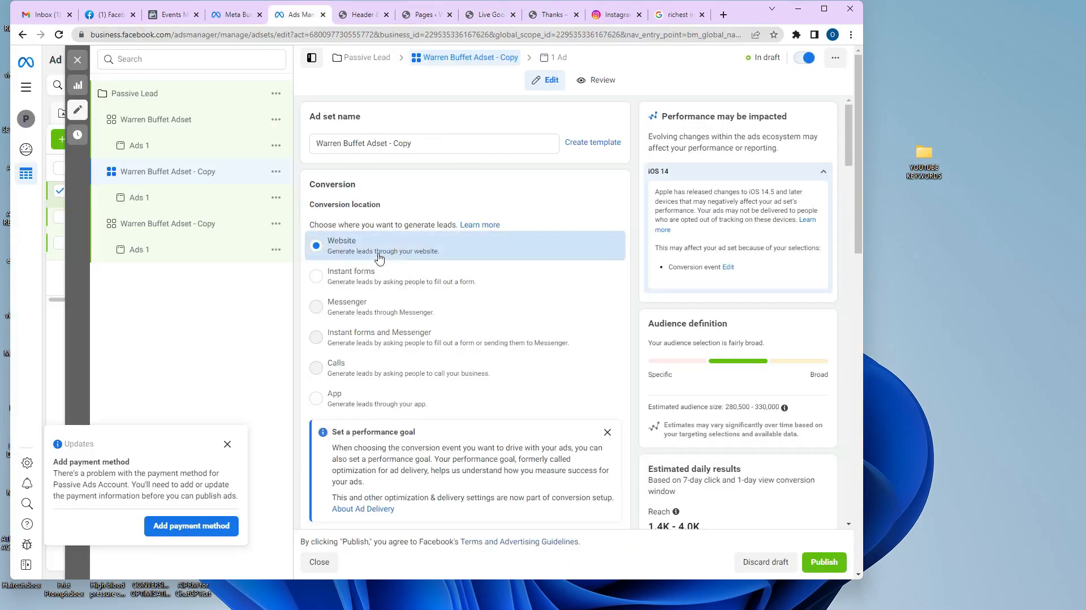
# In Detailed targeting, swap the Warren Buffett interest for Robert Kiyosaki (author).
pyautogui.scroll(-4, 417, 279)
pyautogui.scroll(-3, 406, 360)
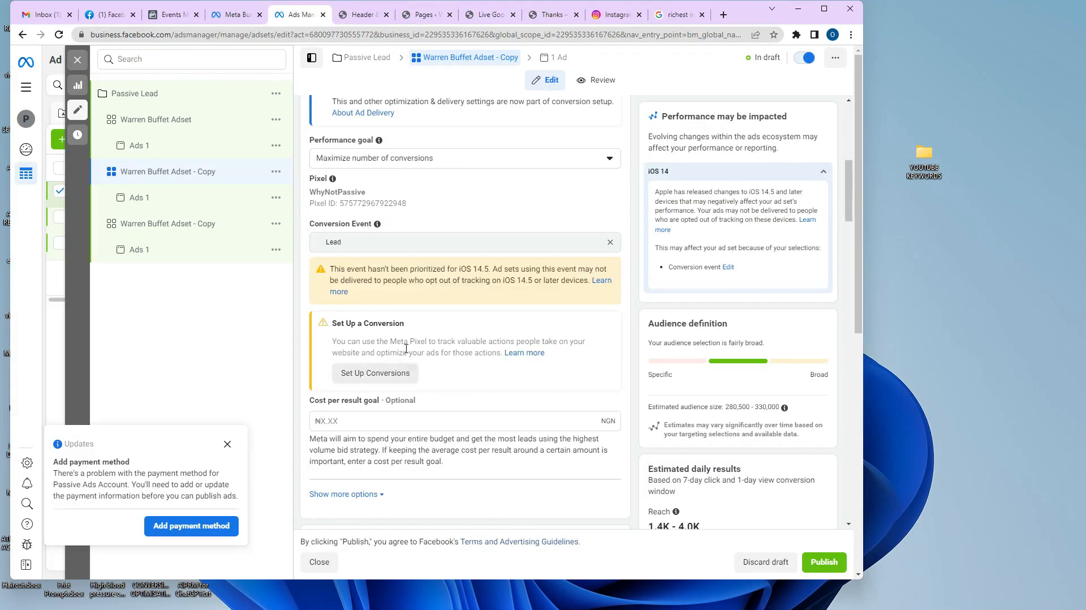
pyautogui.scroll(-6, 410, 351)
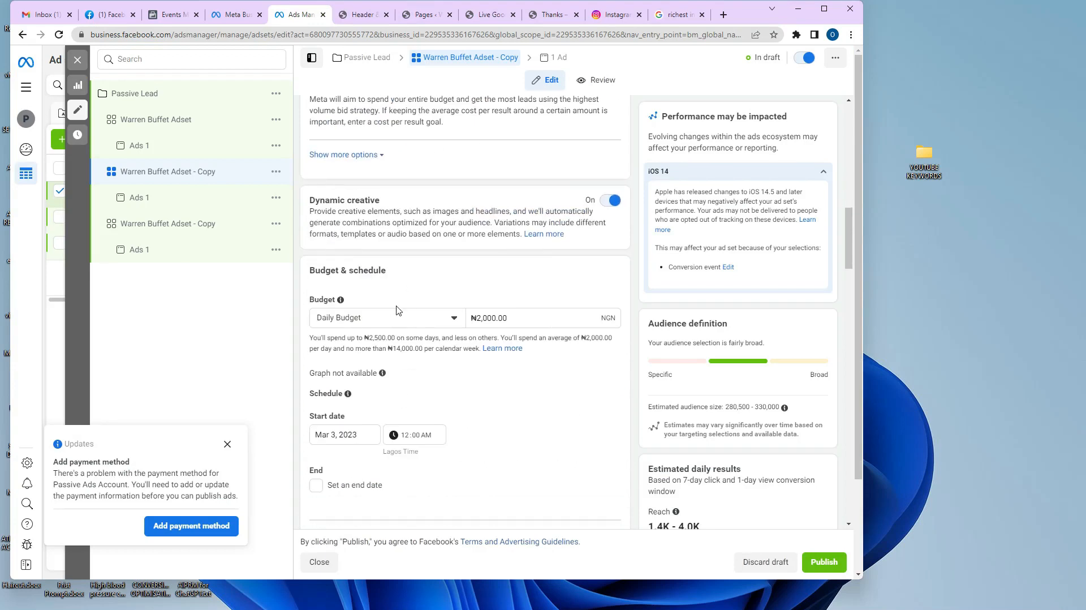
pyautogui.scroll(-2, 441, 293)
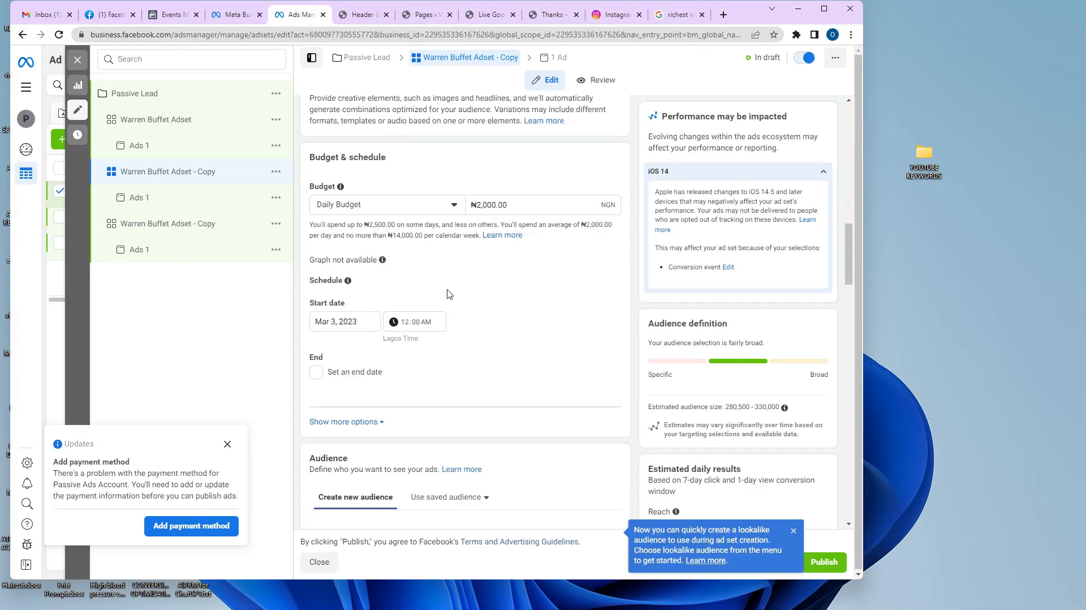
pyautogui.scroll(-8, 449, 293)
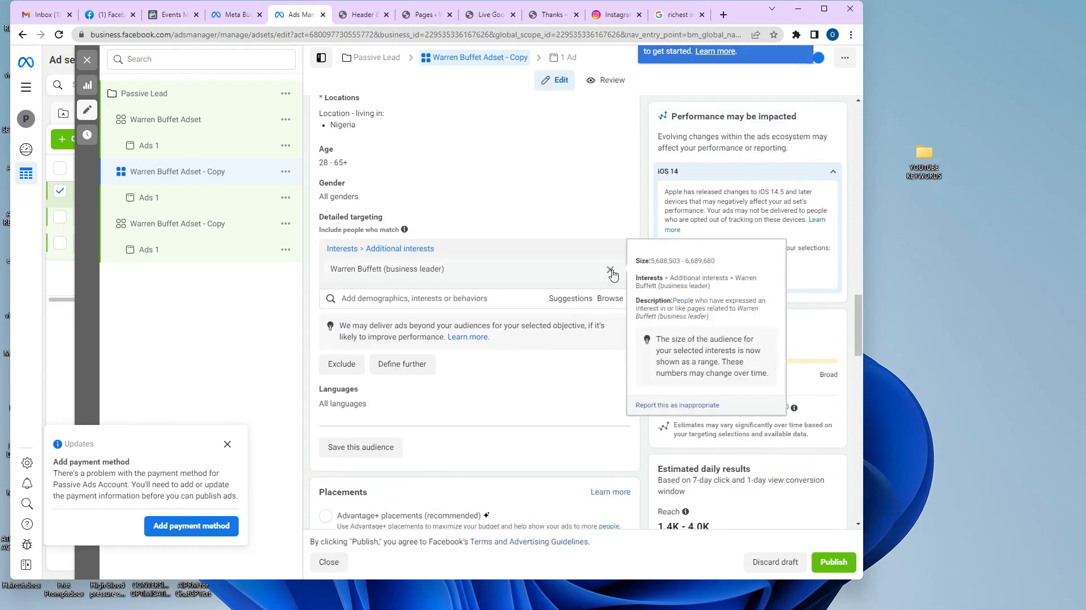
pyautogui.click(610, 270)
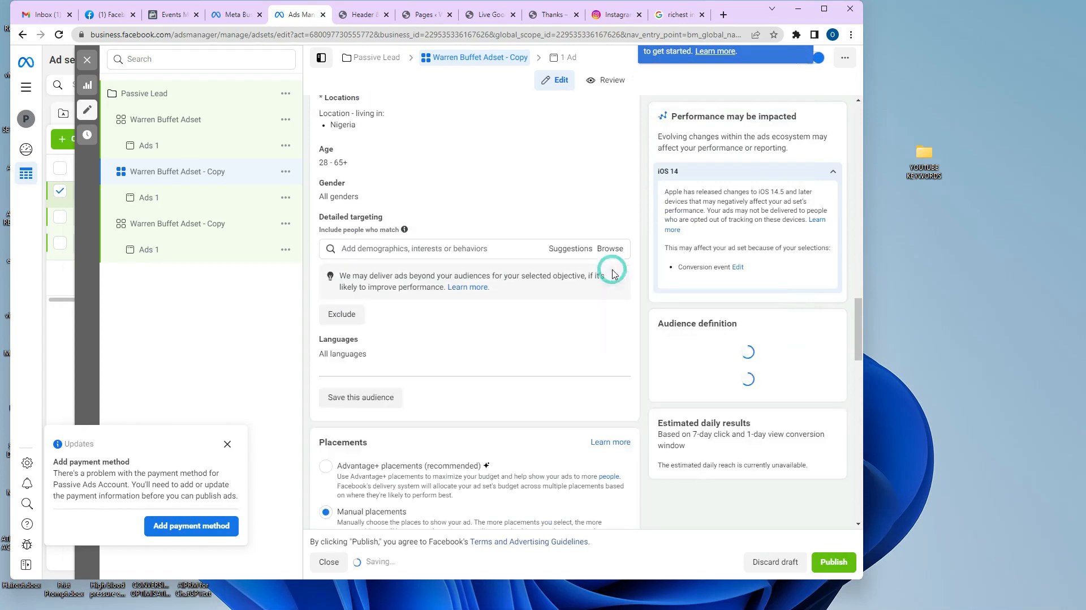
pyautogui.click(499, 250)
pyautogui.write('robert ')
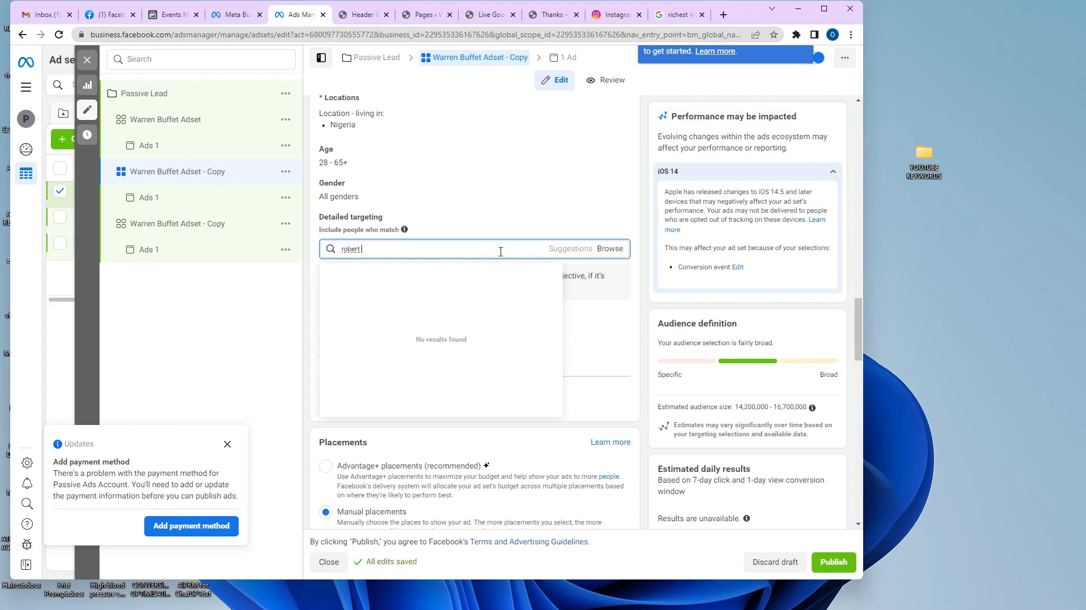
pyautogui.write('k')
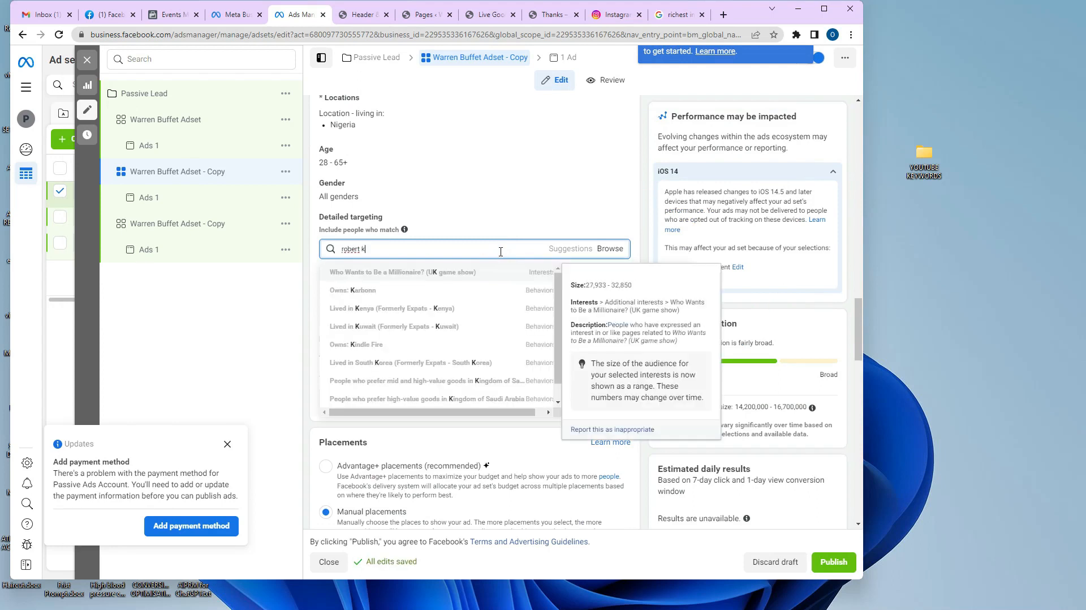
pyautogui.press('BackSpace')
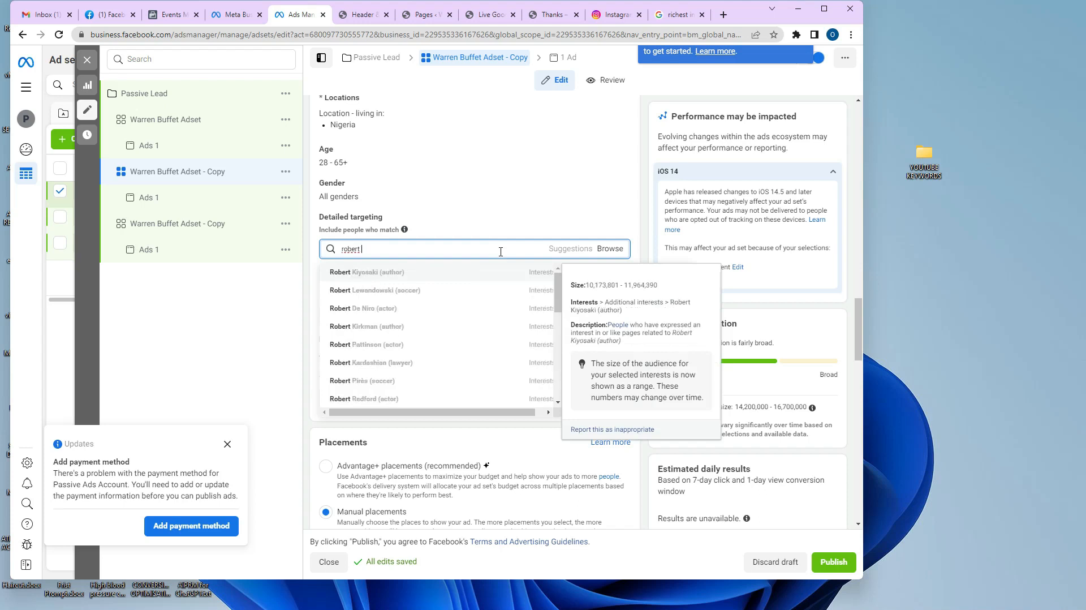
pyautogui.click(440, 279)
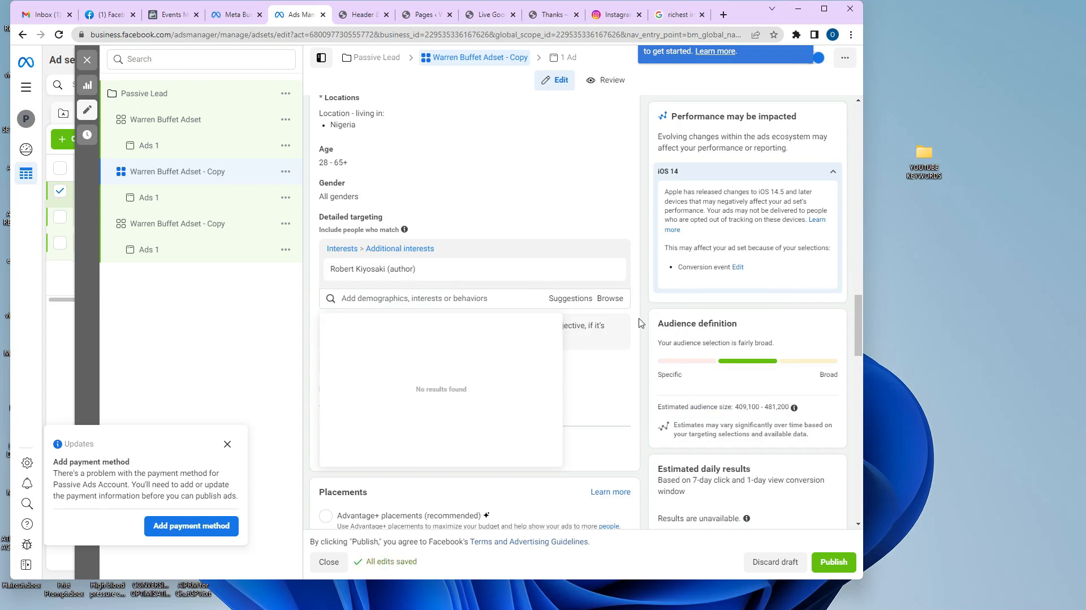
pyautogui.scroll(-6, 436, 157)
pyautogui.scroll(15, 461, 174)
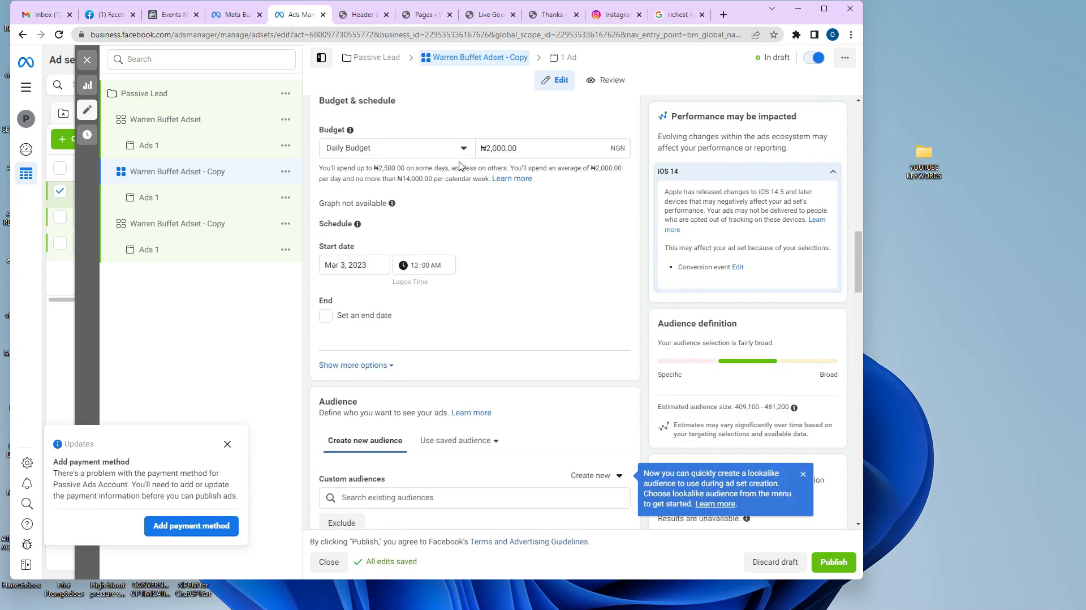
pyautogui.scroll(10, 459, 167)
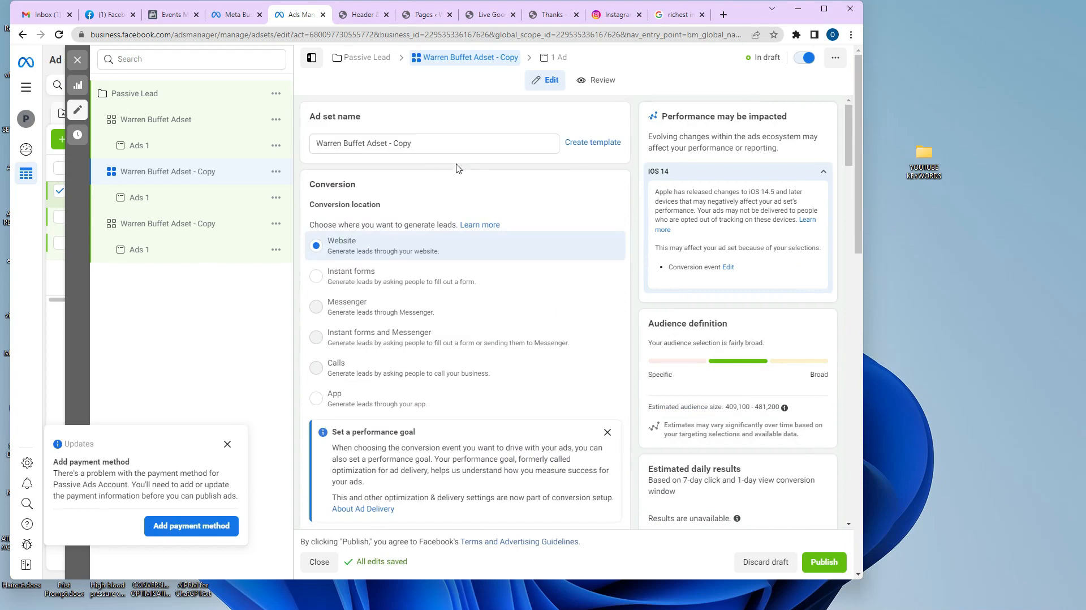
# Rename the first copy 'Robbert Kiyosaki Adset' and open the second Warren Buffet Adset - Copy.
pyautogui.moveTo(395, 143); pyautogui.dragTo(480, 143)
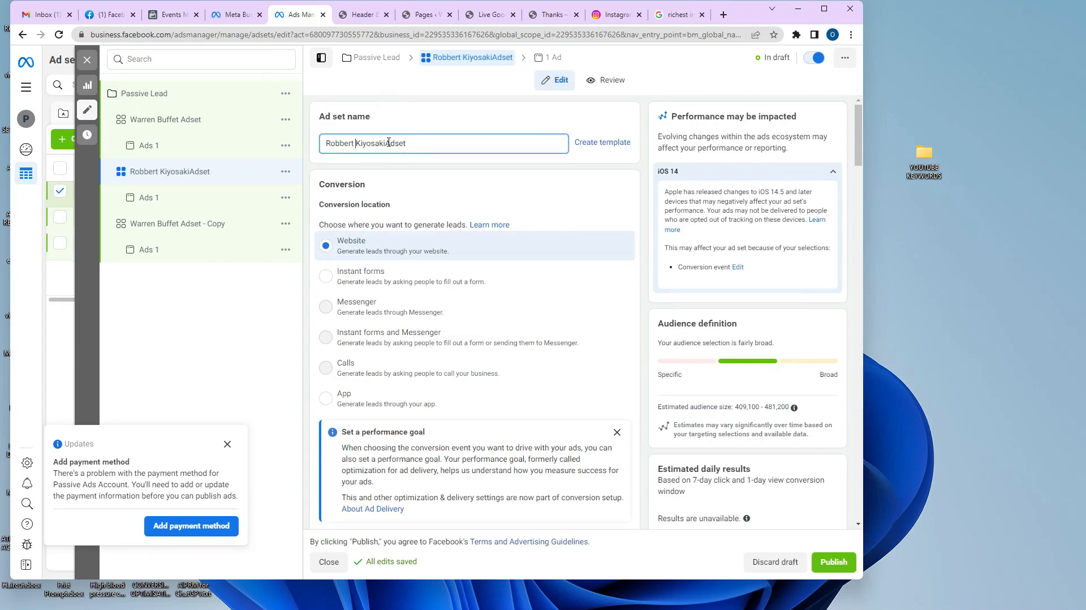
pyautogui.click(387, 142)
pyautogui.scroll(-15, 380, 293)
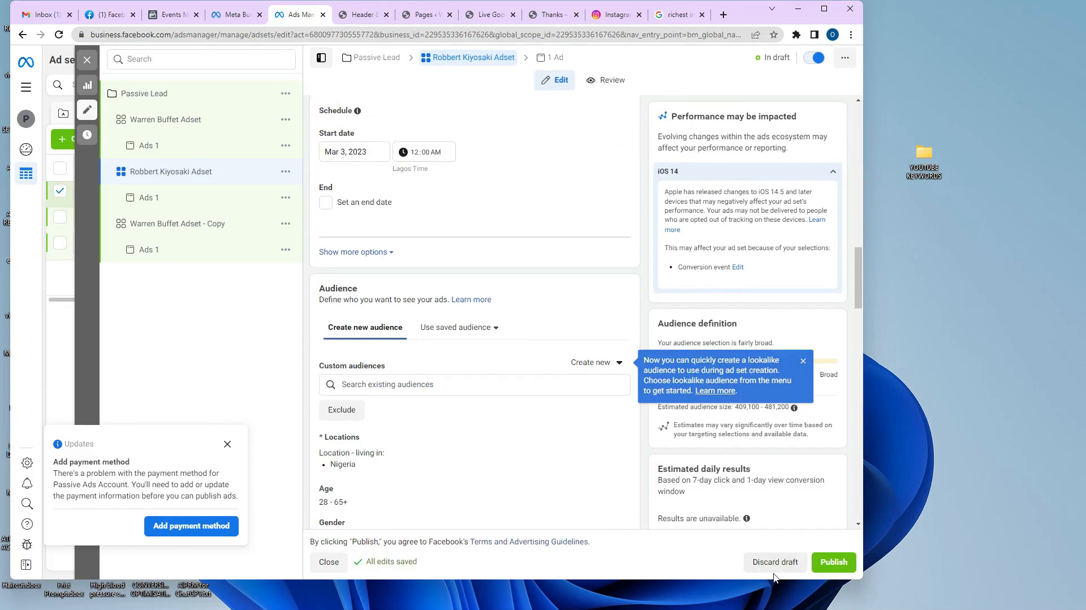
pyautogui.click(171, 232)
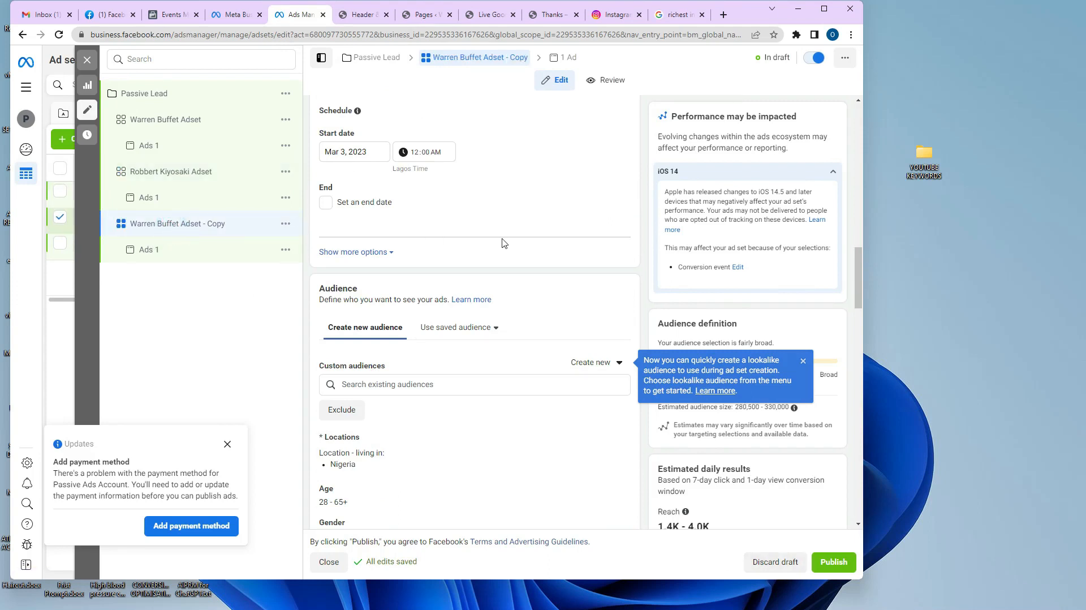
# Review the copy's Placements and remove the Warren Buffett interest from its targeting.
pyautogui.scroll(-6, 503, 237)
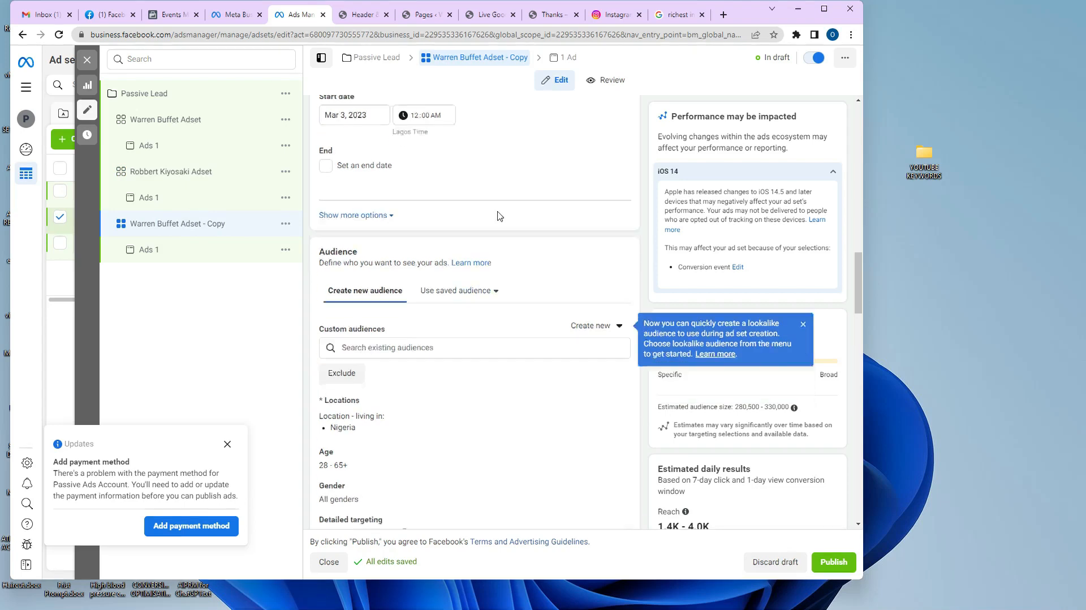
pyautogui.scroll(-6, 498, 214)
pyautogui.scroll(4, 501, 224)
pyautogui.scroll(-1, 502, 230)
pyautogui.scroll(1, 485, 173)
pyautogui.scroll(1, 486, 173)
pyautogui.moveTo(433, 162)
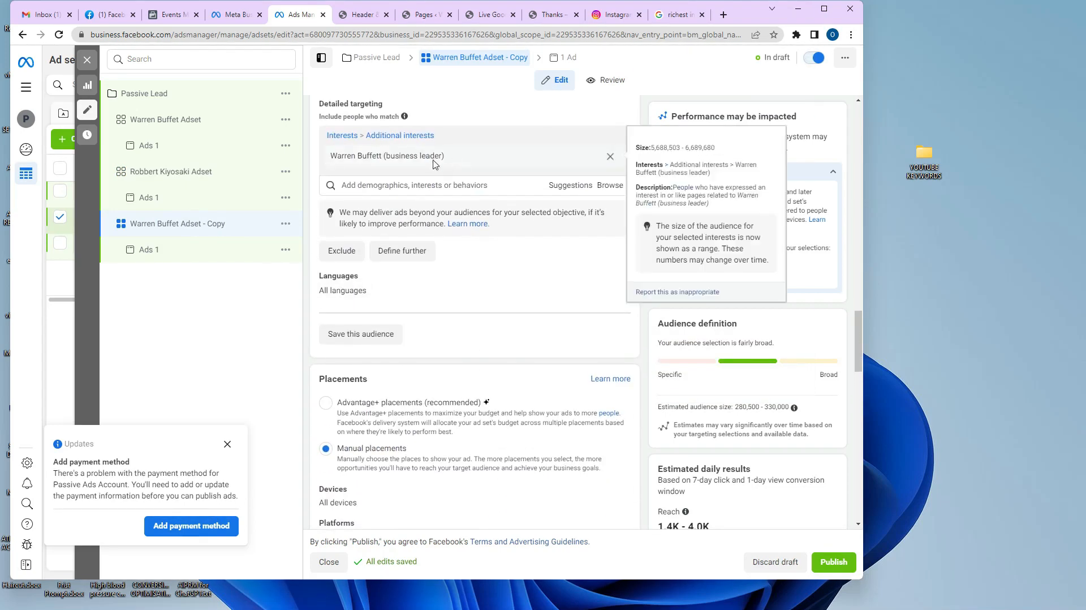
pyautogui.click(610, 157)
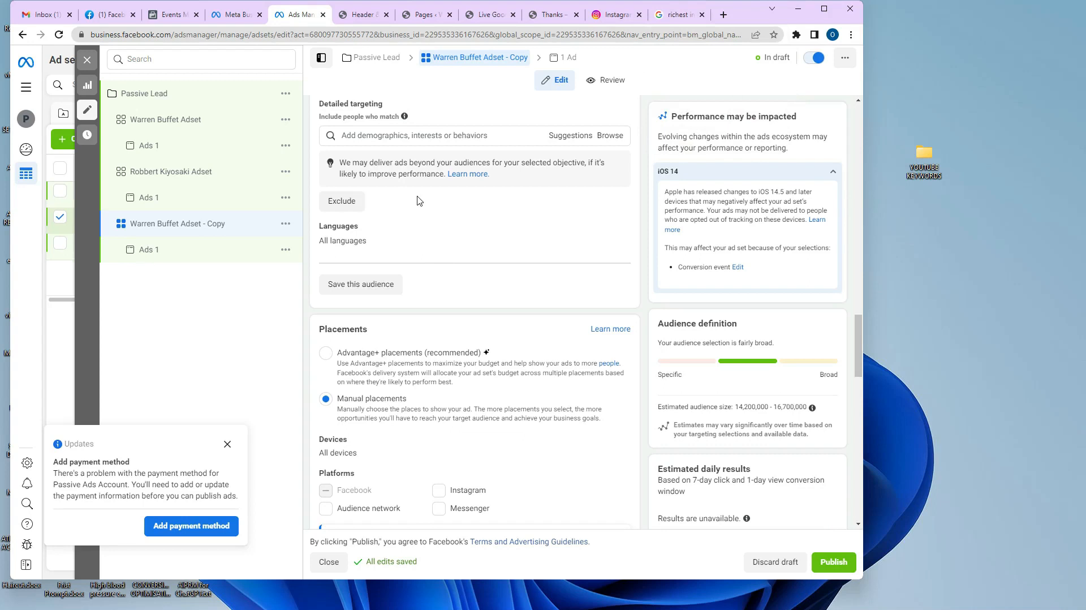
# Open the Ads 1 ad inside the copied Warren Buffet Adset.
pyautogui.scroll(-5, 669, 280)
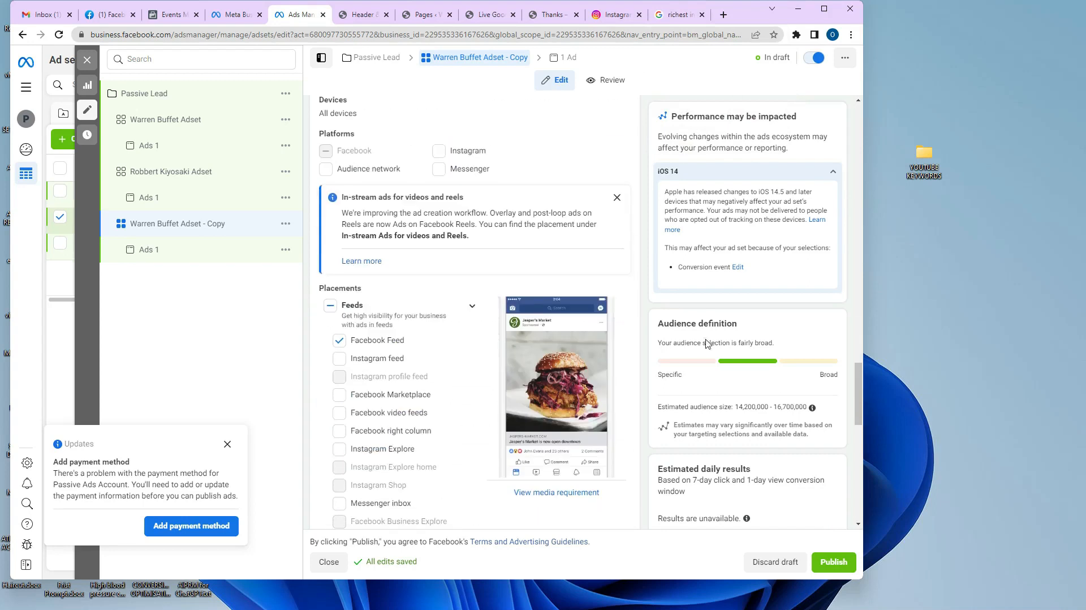
pyautogui.scroll(-5, 708, 320)
pyautogui.scroll(-6, 711, 320)
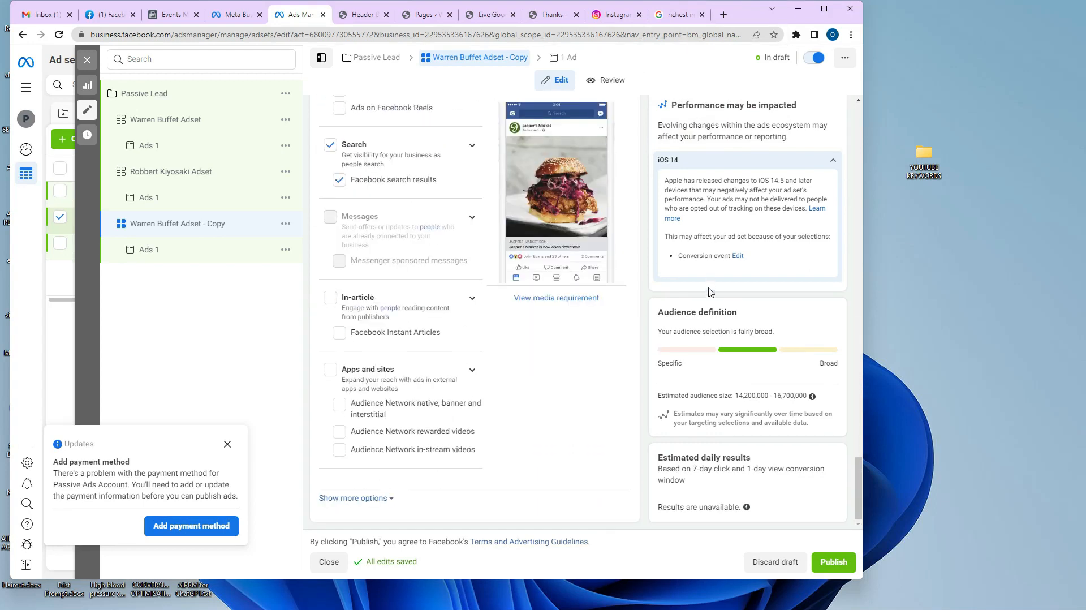
pyautogui.click(170, 261)
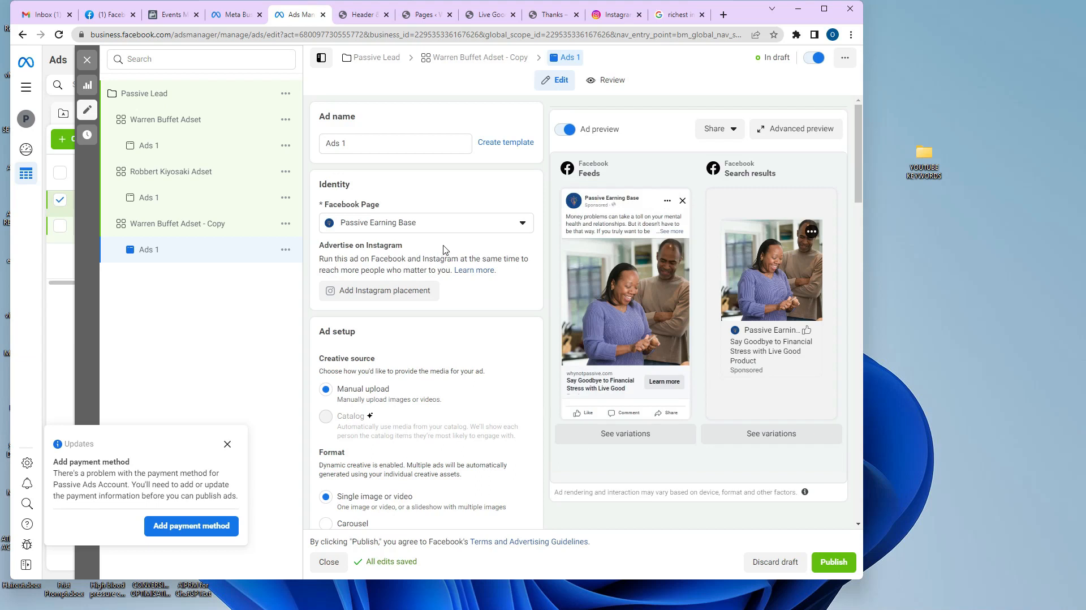
# Check each ad set, then rename the copied ad set to 'Zero Targeting Adset'.
pyautogui.click(172, 124)
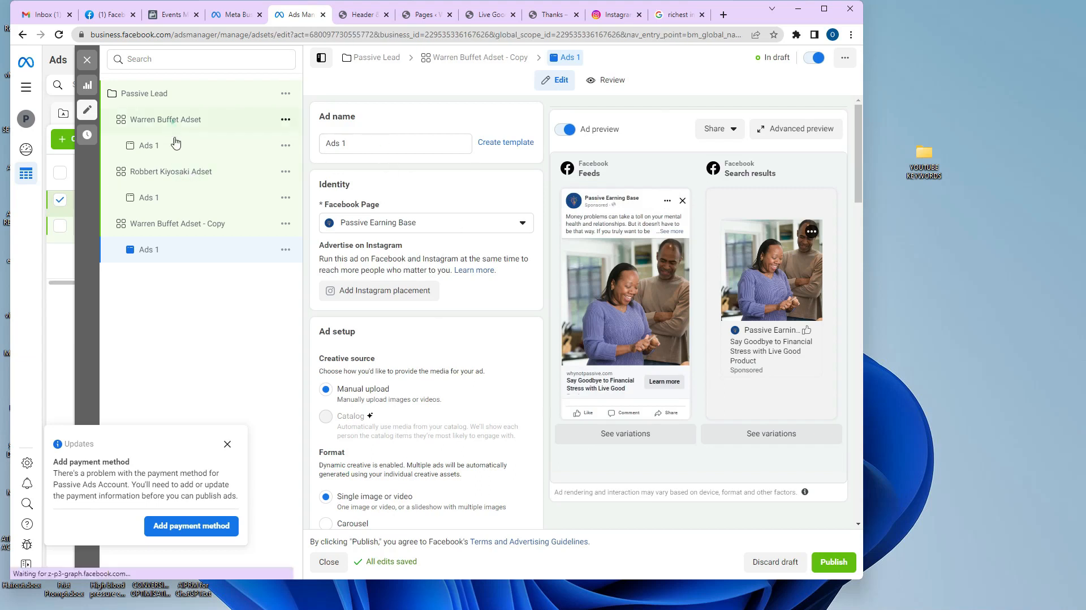
pyautogui.click(181, 175)
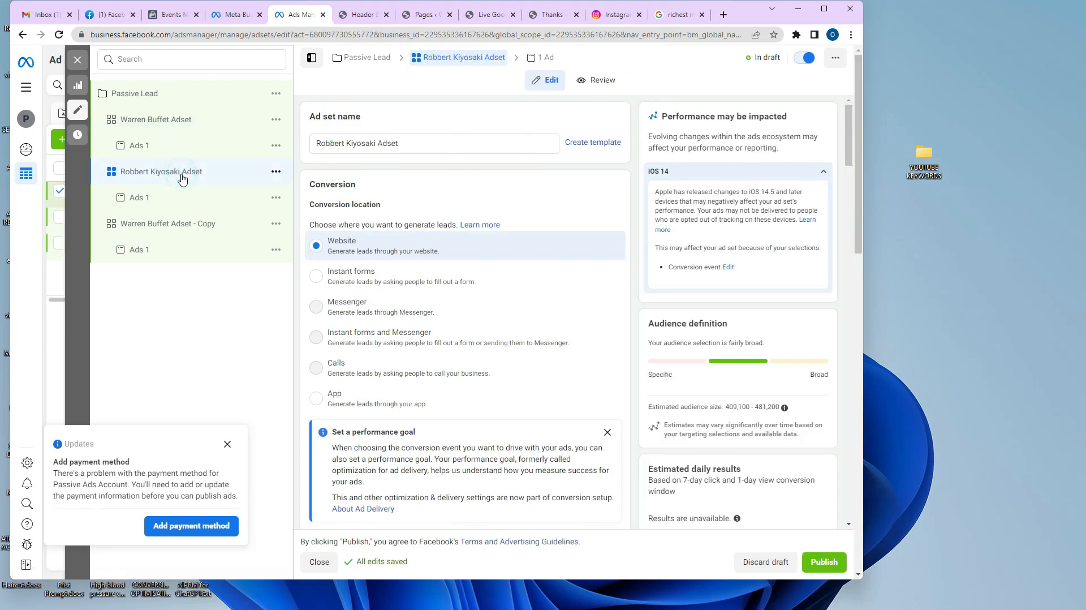
pyautogui.click(180, 226)
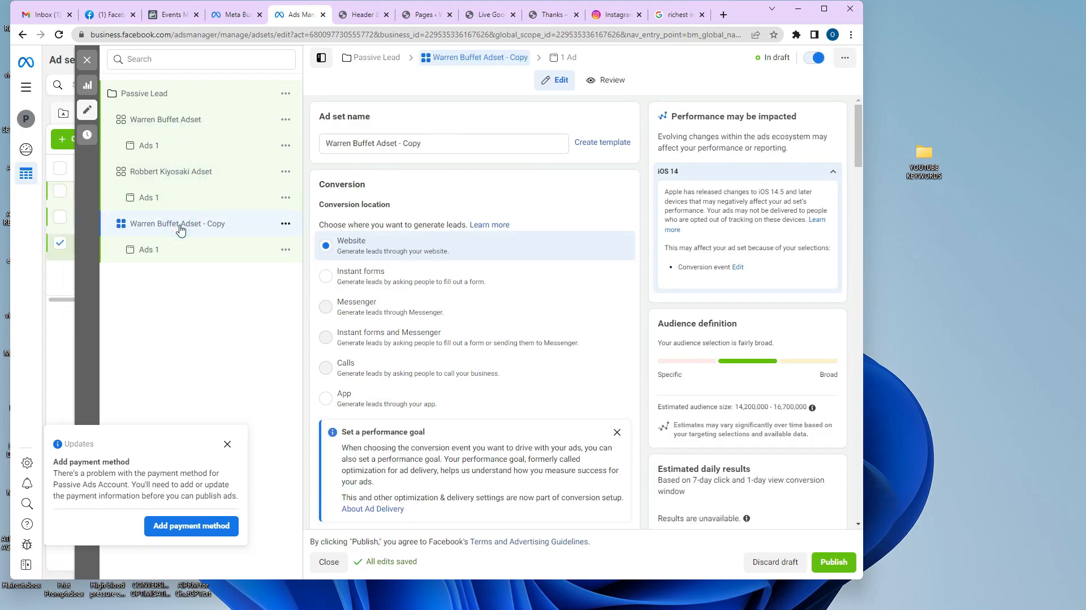
pyautogui.tripleClick(468, 149)
pyautogui.write('Zero Targeting')
pyautogui.write('Adset')
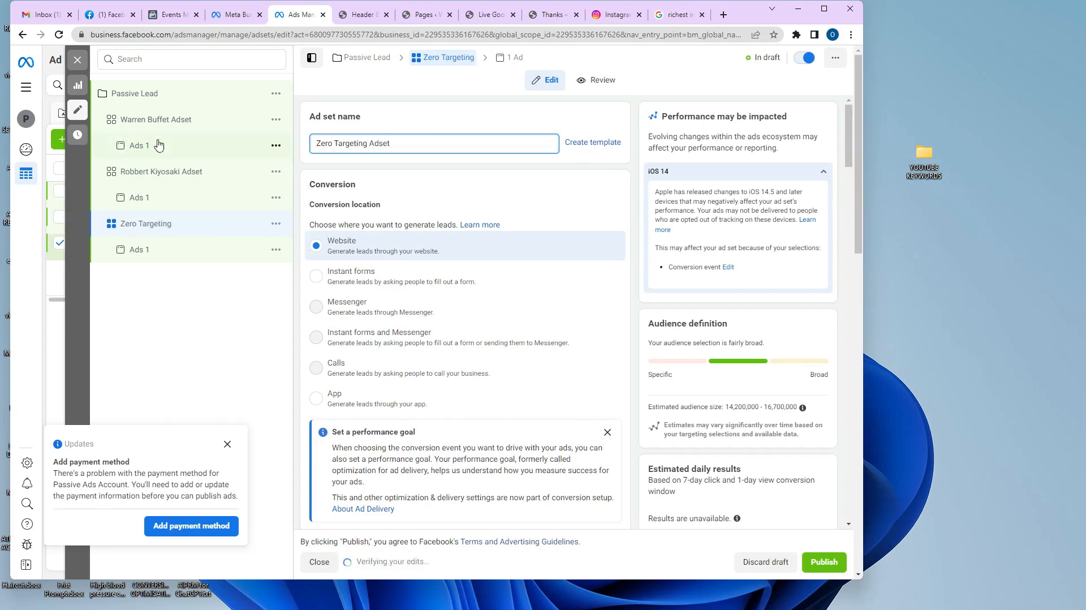
# Bring up the Passive Lead campaign settings.
pyautogui.scroll(-5, 562, 317)
pyautogui.scroll(5, 342, 214)
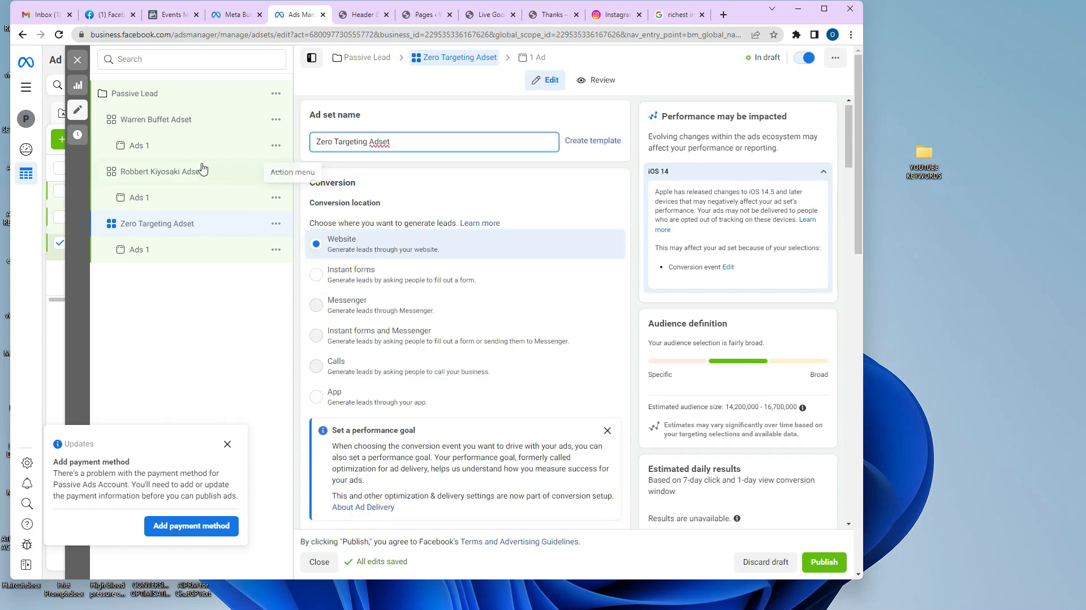
pyautogui.click(160, 96)
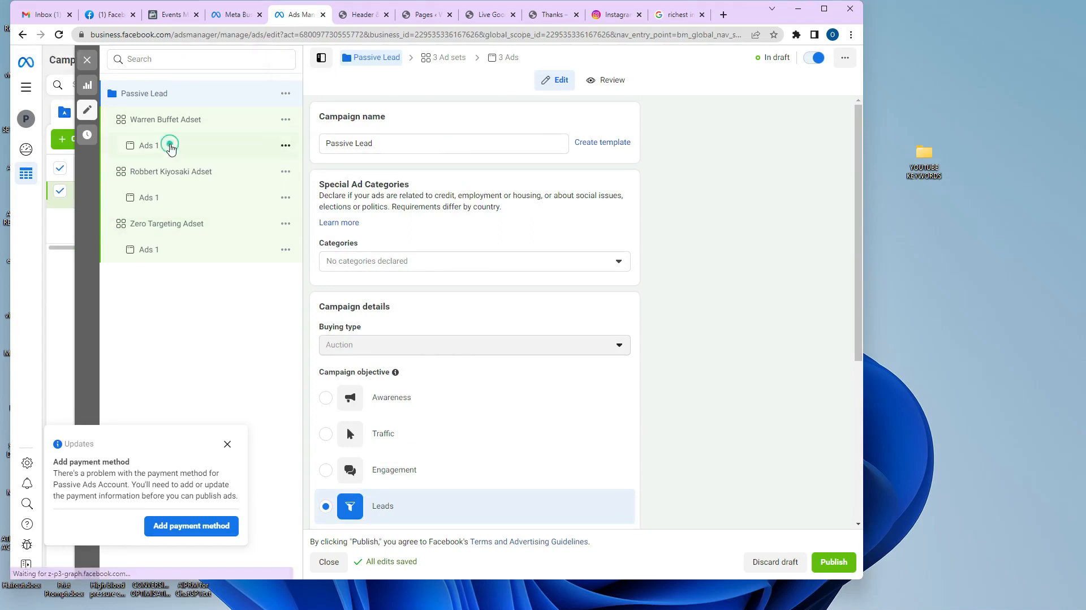
# Check Ads 1 in all three ad sets, then view the Warren Buffet and Robbert Kiyosaki ad sets.
pyautogui.click(171, 148)
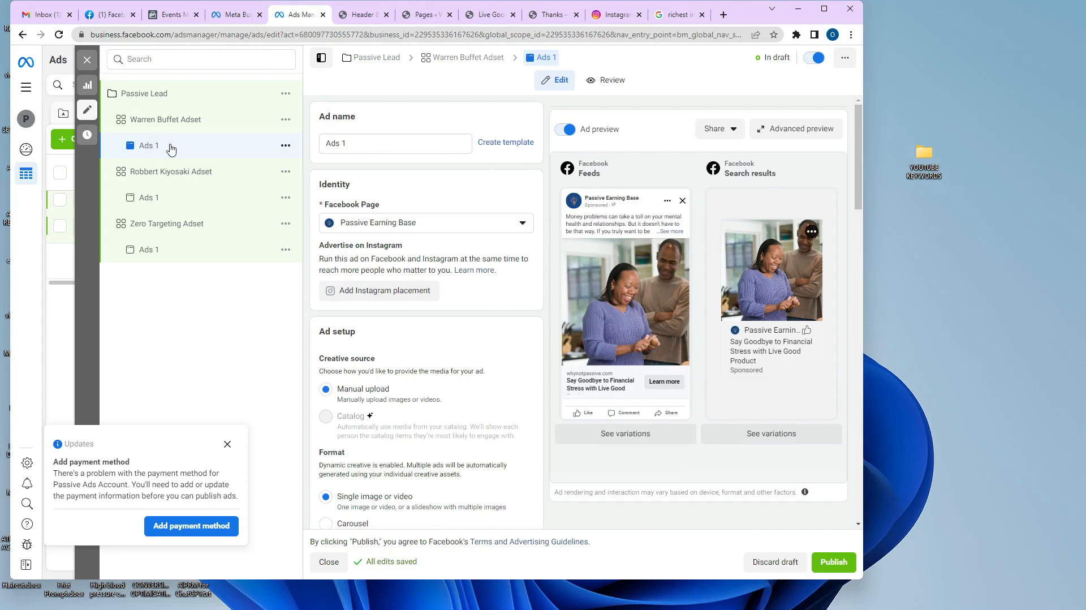
pyautogui.click(162, 198)
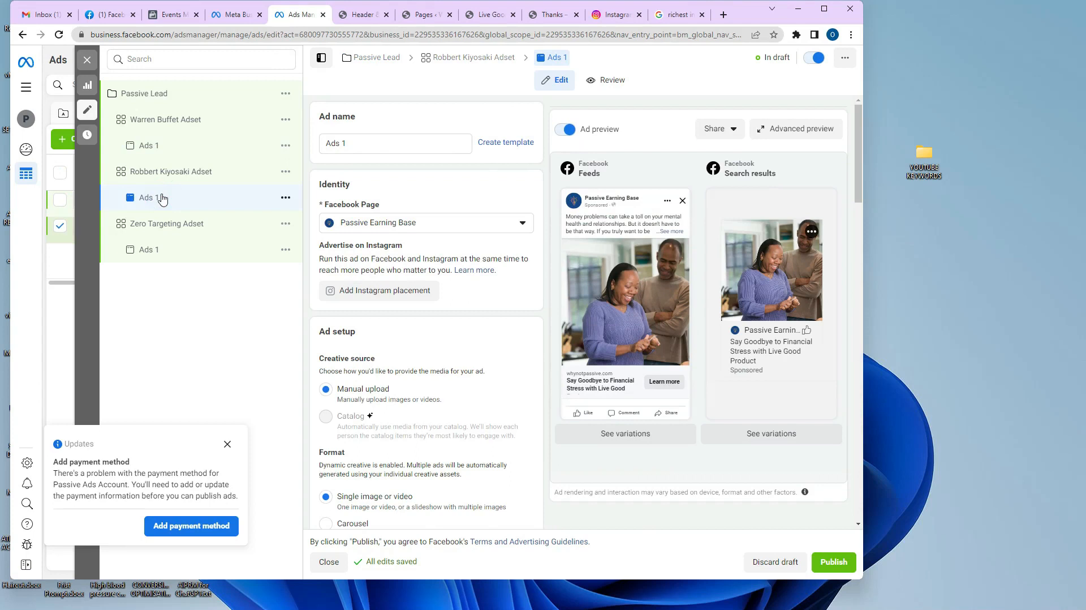
pyautogui.click(149, 251)
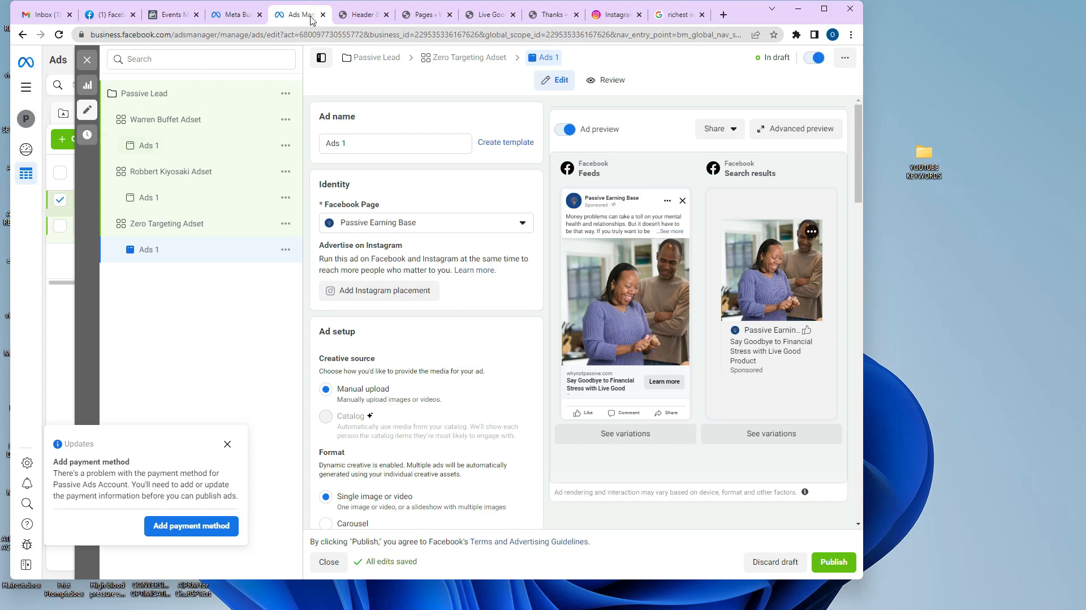
pyautogui.click(226, 121)
pyautogui.click(205, 175)
# View the Zero Targeting Adset settings.
pyautogui.click(203, 229)
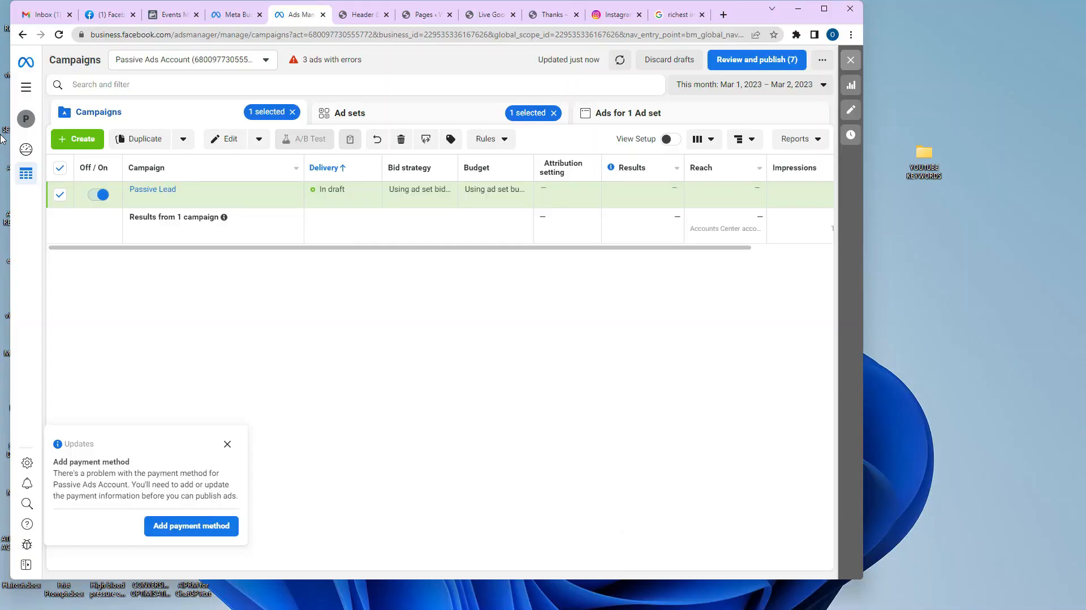
# Open Billing from All tools in a new tab and show Passive Ads Account's payment settings.
pyautogui.click(26, 86)
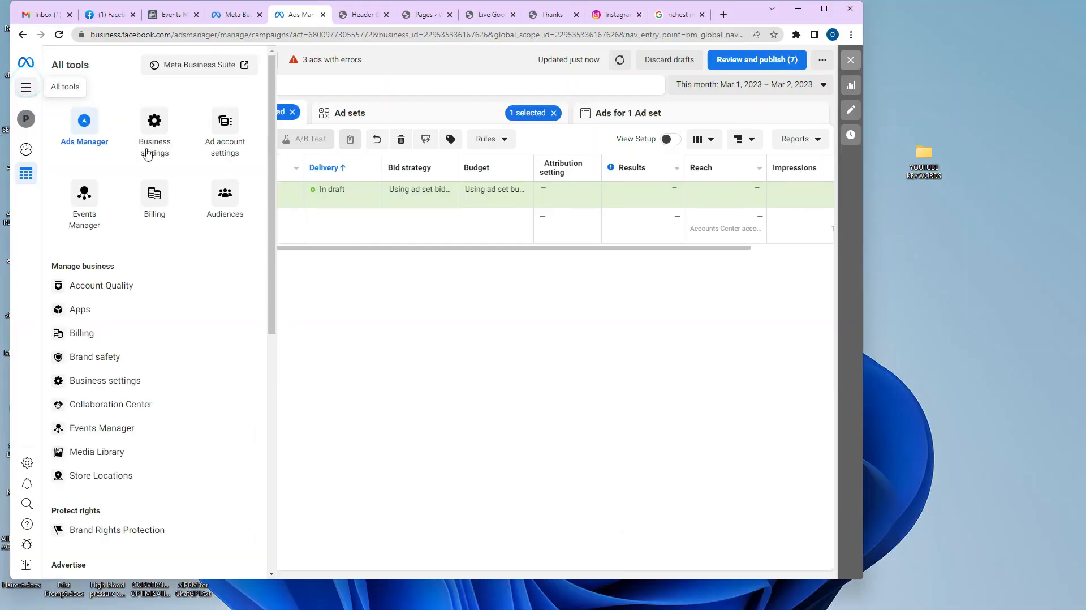
pyautogui.rightClick(104, 337)
pyautogui.click(133, 344)
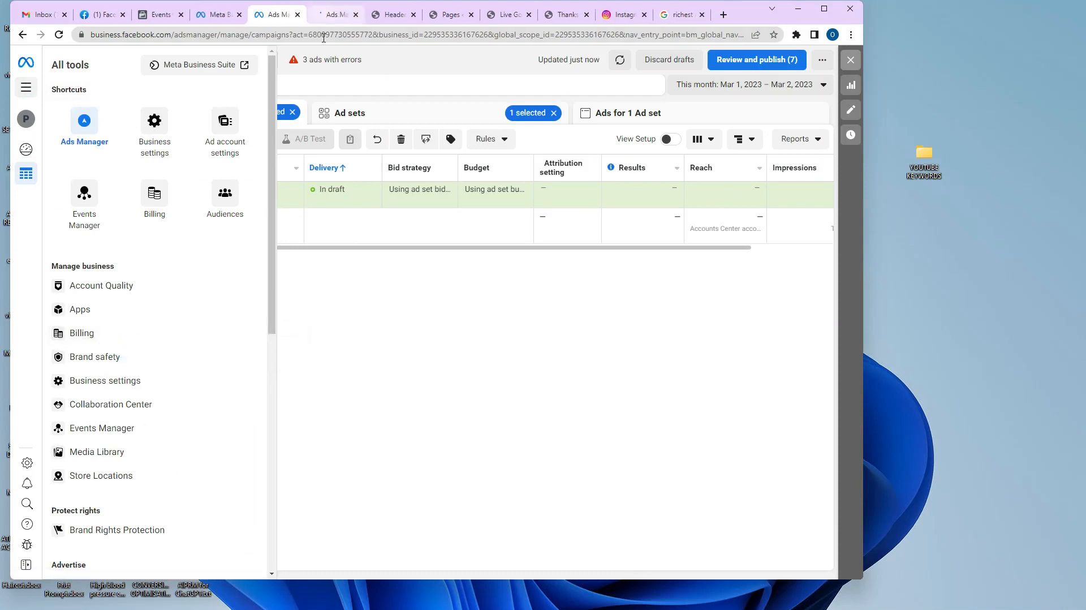
pyautogui.click(329, 16)
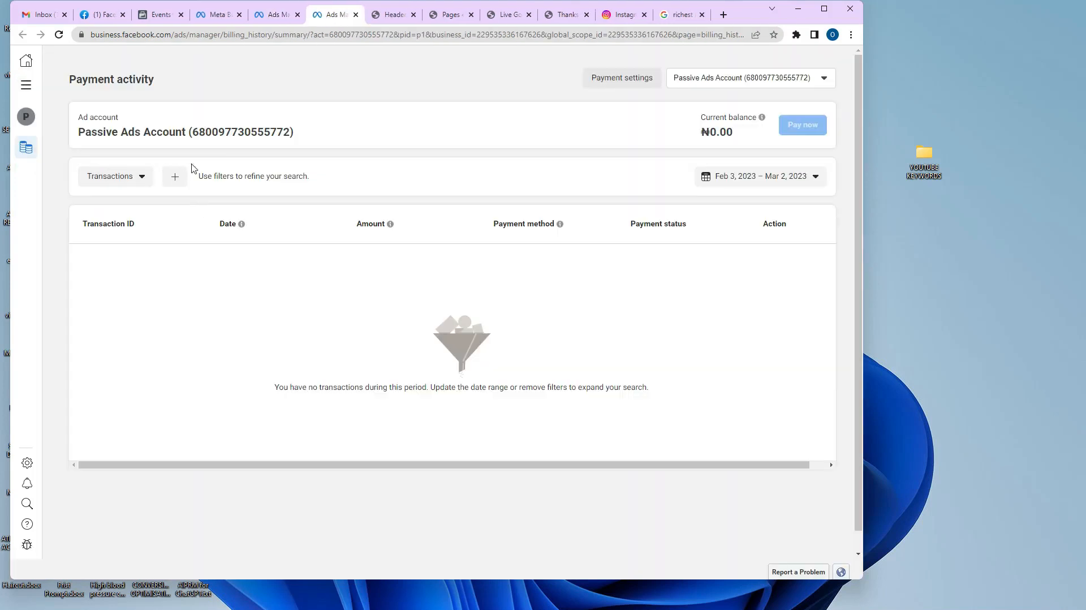
pyautogui.click(621, 84)
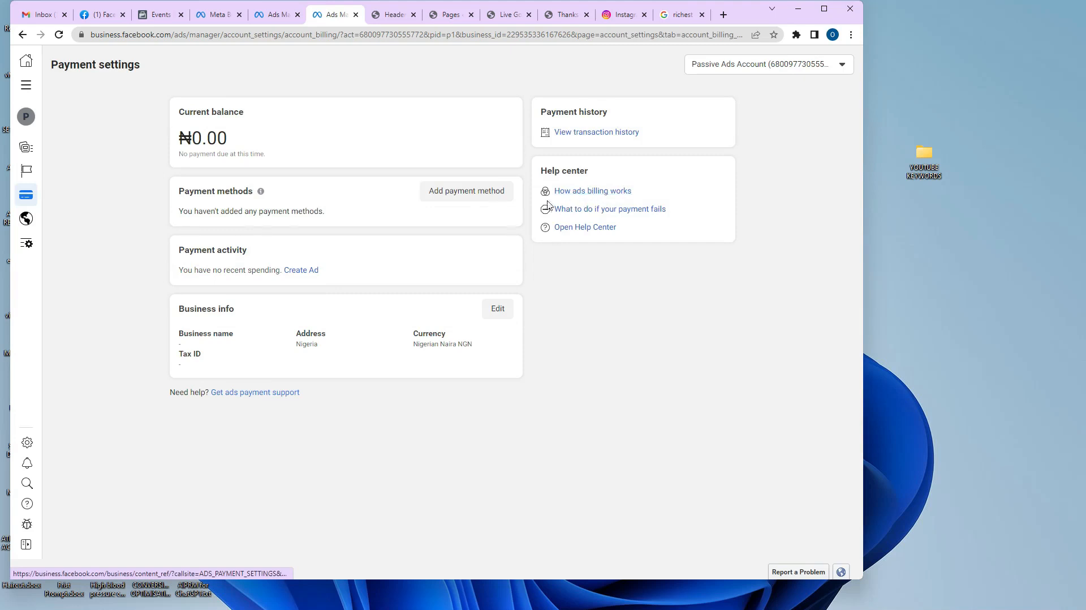
# Add Naira Payment with MasterCard/VISA for Nigeria in Naira, skipping the optional VAT ID.
pyautogui.click(462, 195)
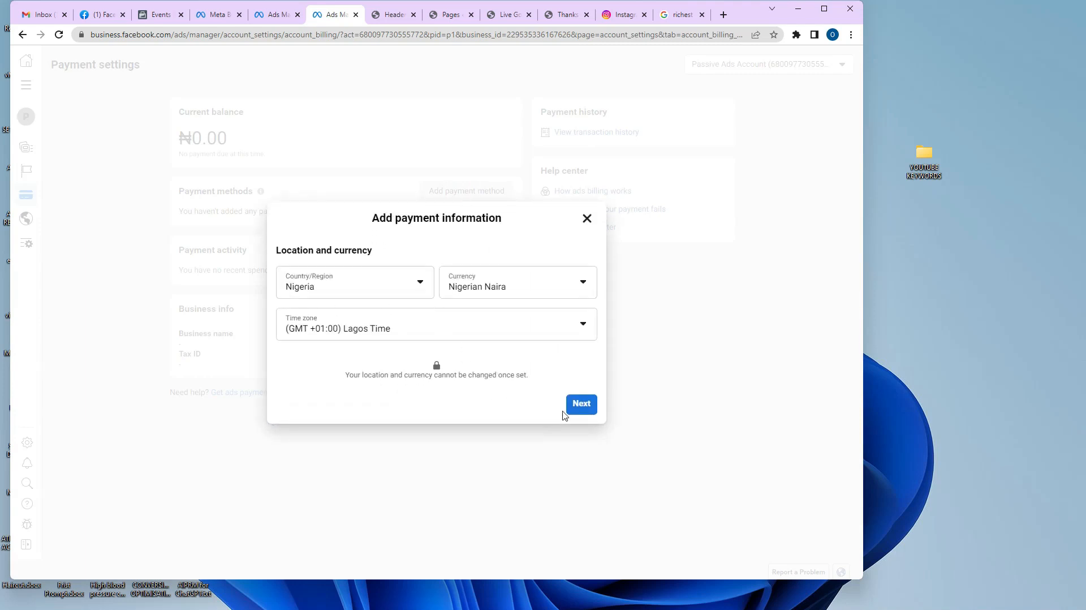
pyautogui.click(577, 407)
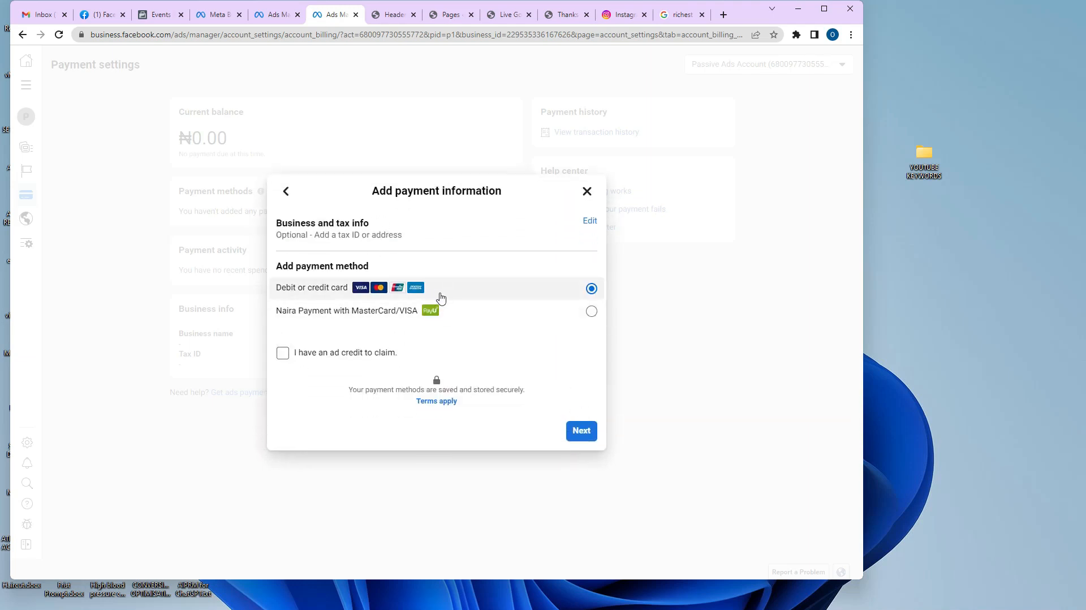
pyautogui.click(591, 311)
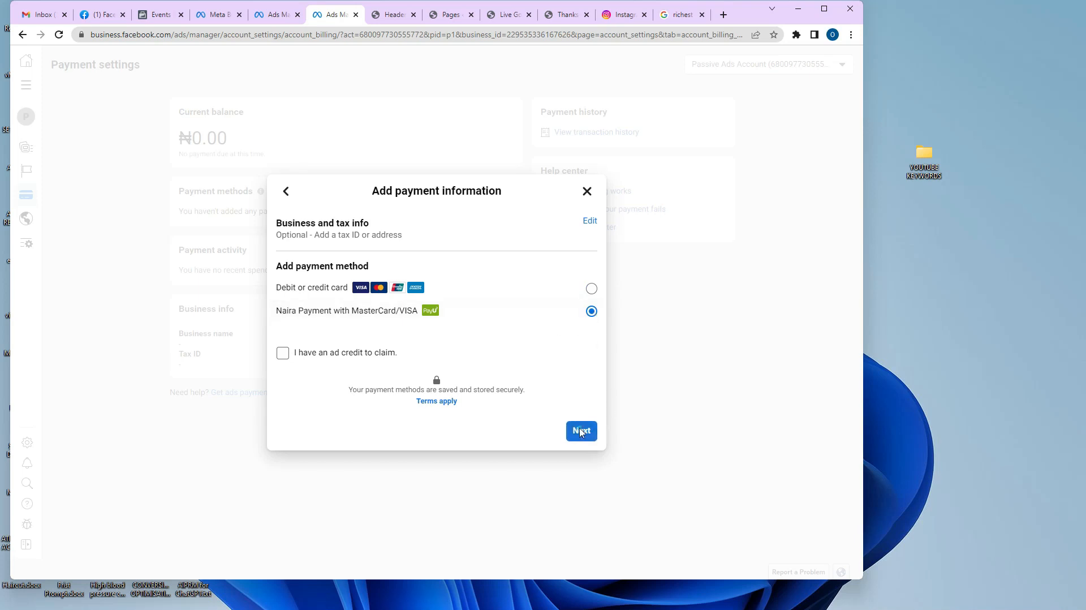
pyautogui.click(595, 431)
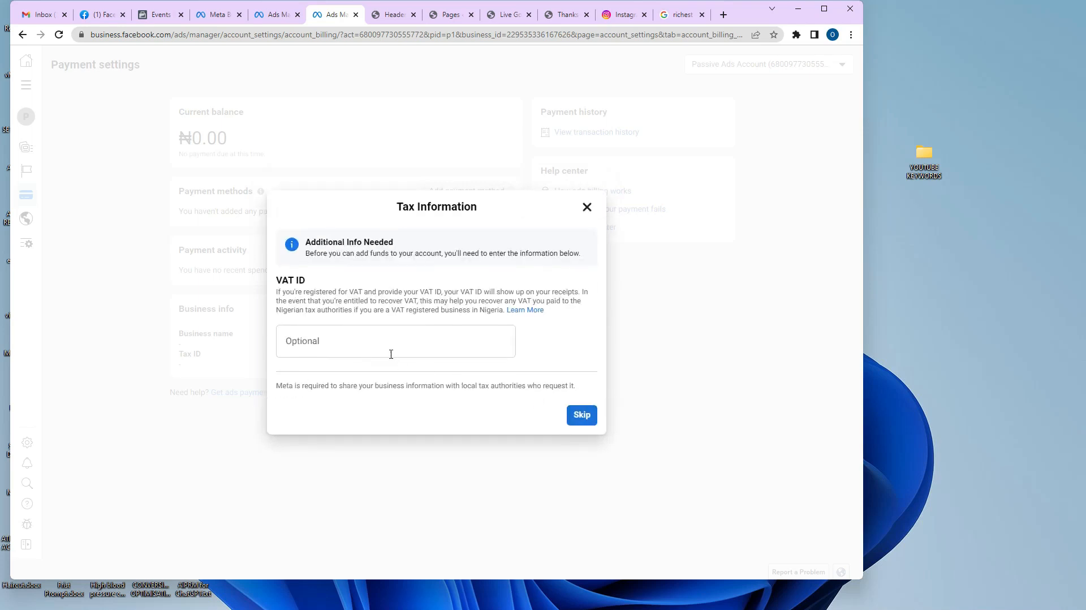
pyautogui.click(588, 421)
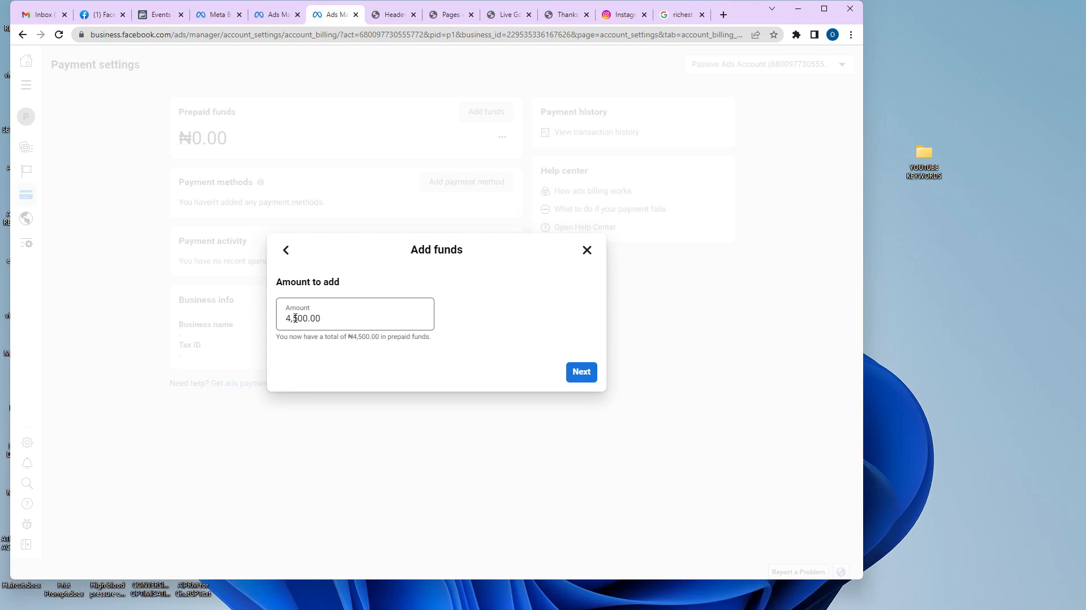
# Reduce the funds to add from ₦4,500.00 to ₦500.00 and continue.
pyautogui.click(295, 318)
pyautogui.press('BackSpace')
pyautogui.press('BackSpace')
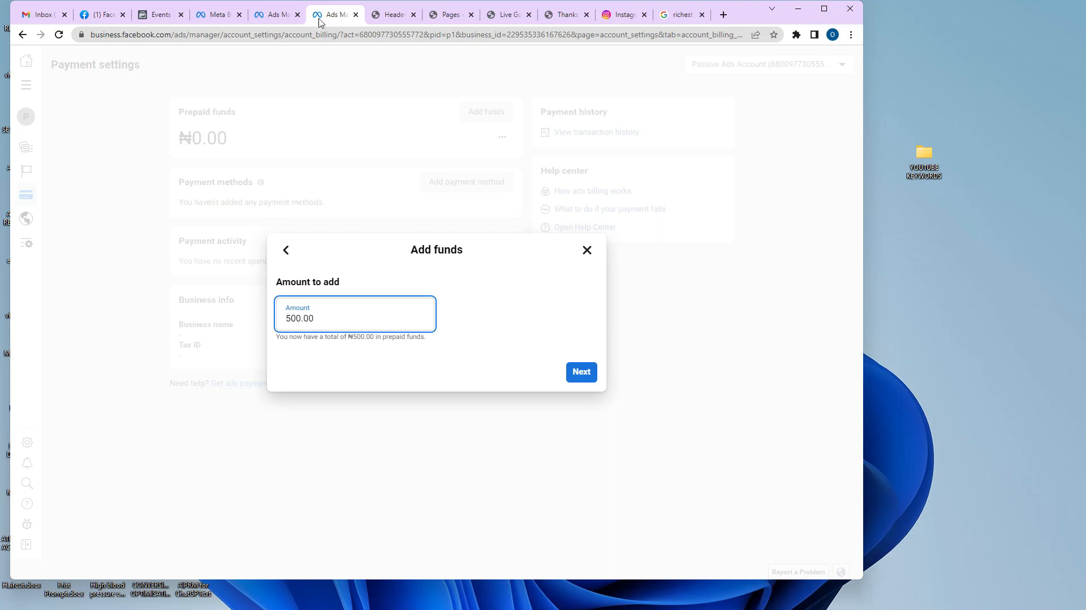
pyautogui.click(575, 372)
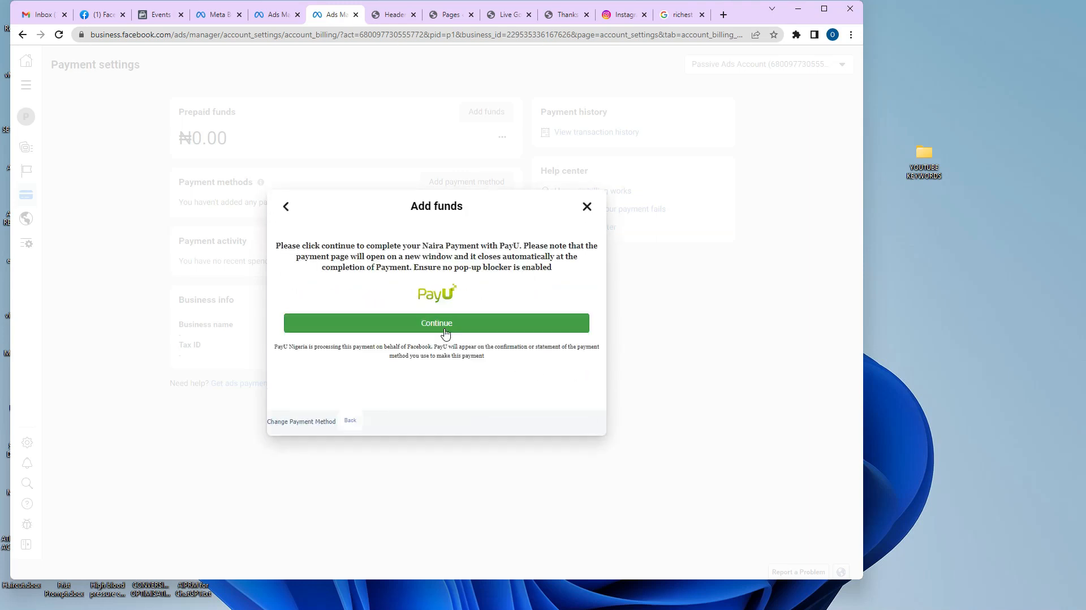
# Continue to the PayU window for NGN500.00 and start entering the card number.
pyautogui.click(445, 327)
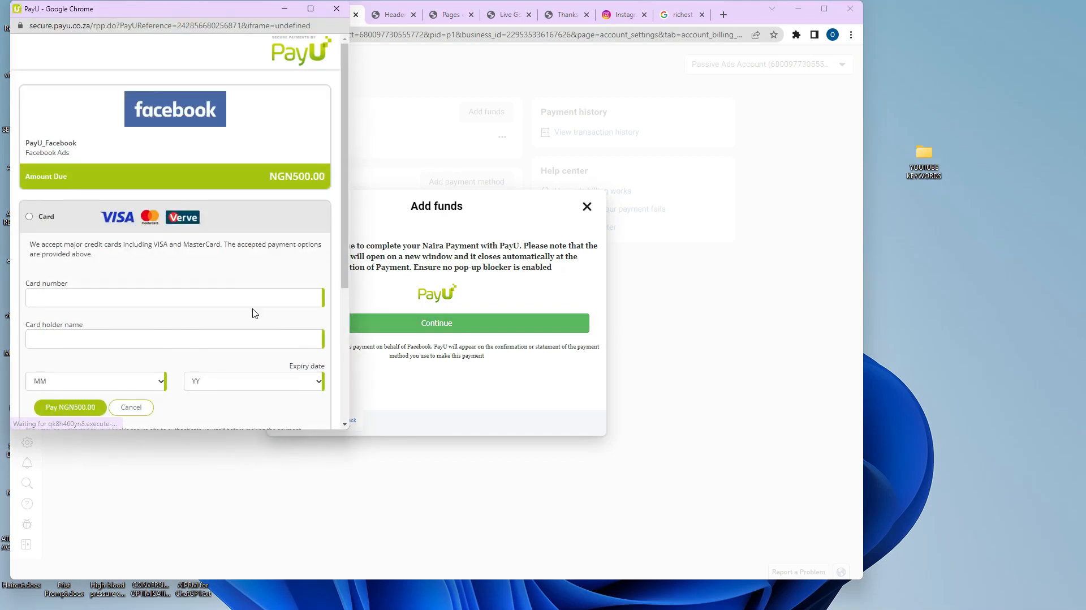
pyautogui.scroll(-2, 242, 292)
pyautogui.click(120, 187)
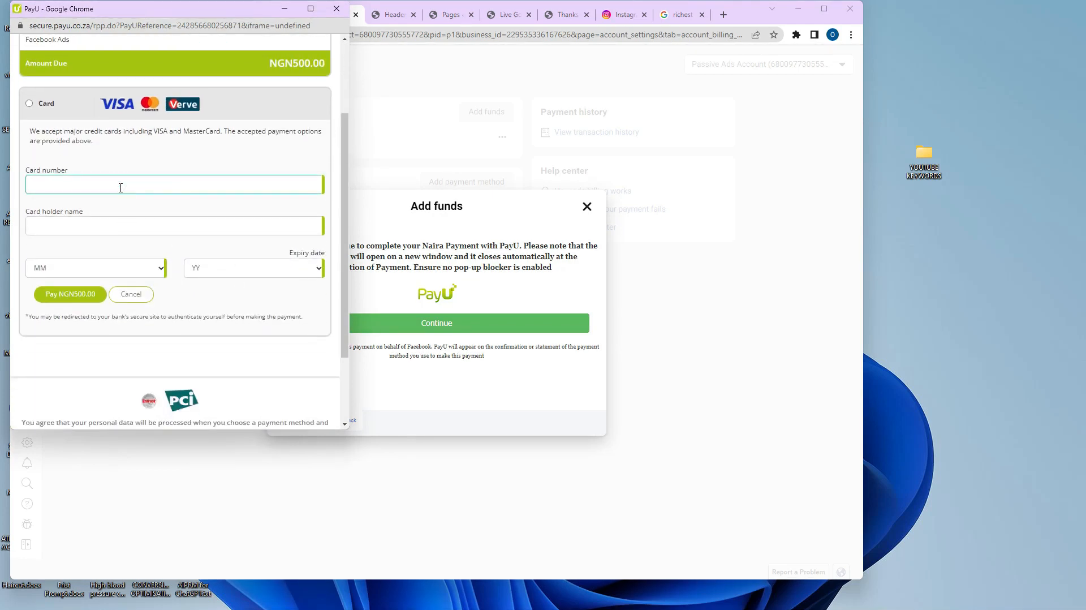